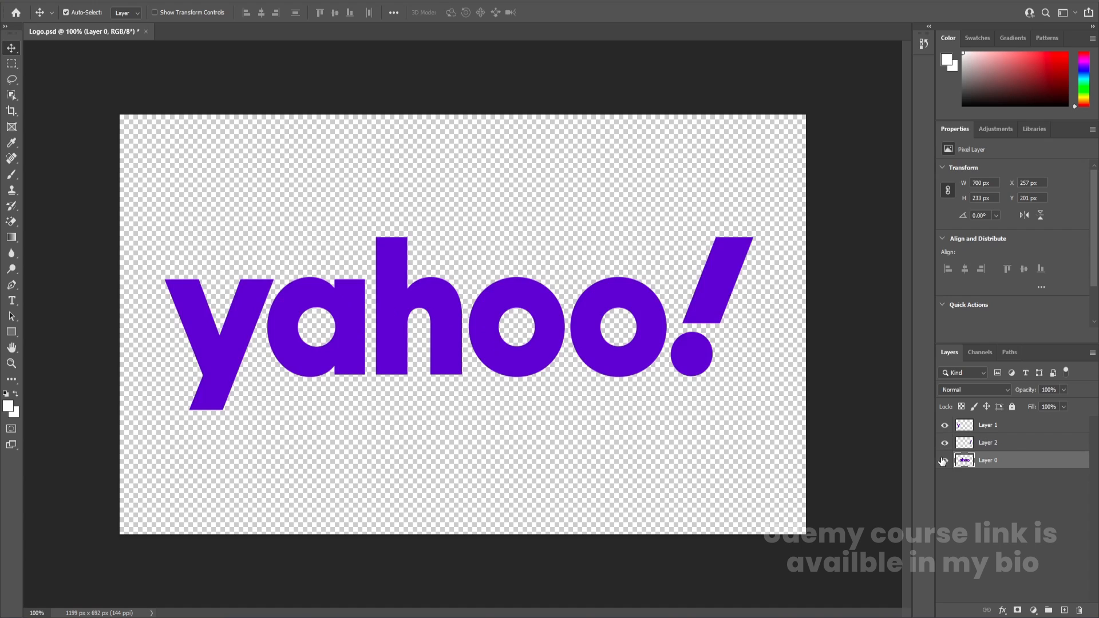
# Toggle the visibility of Layer 0 to check the separated logo parts, and save Logo.psd
pyautogui.click(944, 461)
pyautogui.click(944, 460)
pyautogui.hotkey('ctrl', 's')
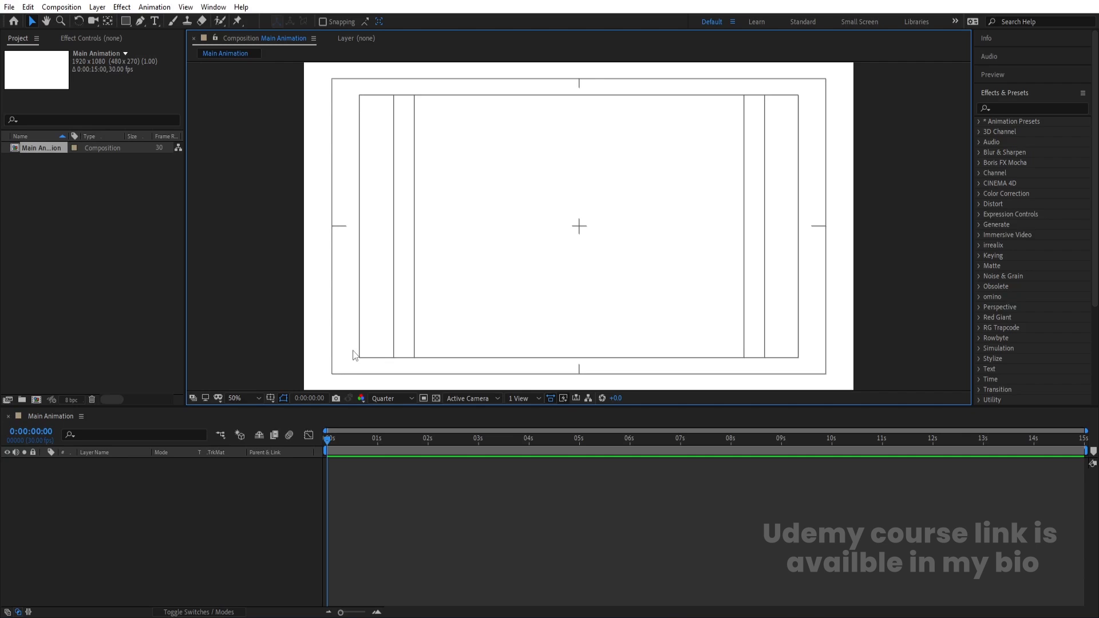
# Switch to After Effects and import Logo.psd as Composition - Retain Layer Sizes with editable layer styles
pyautogui.hotkey('ctrl', 'i')
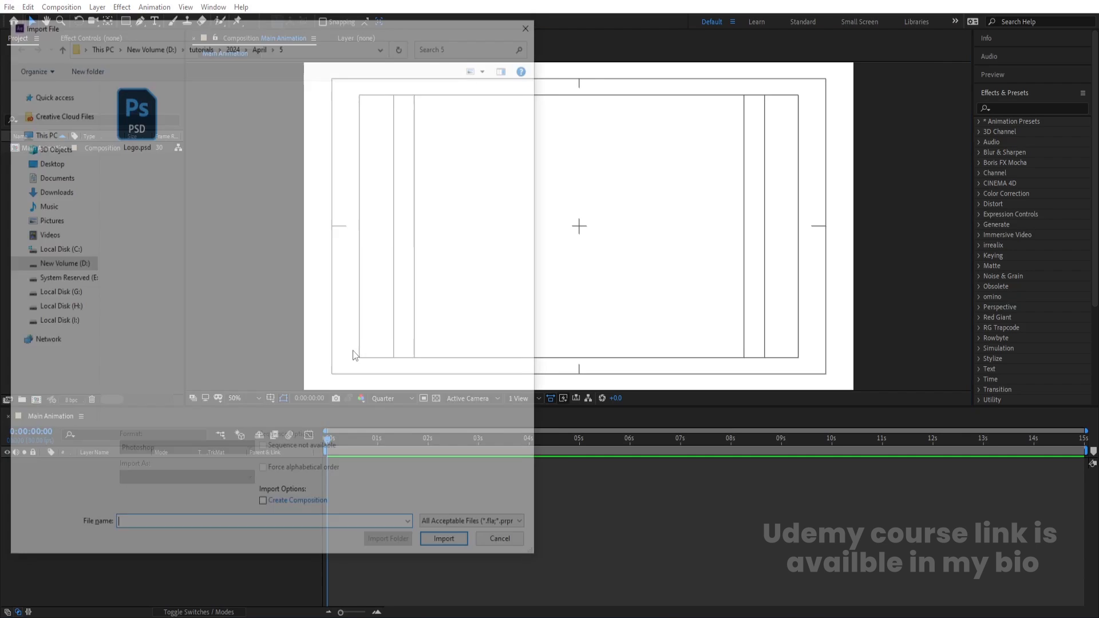
pyautogui.click(122, 138)
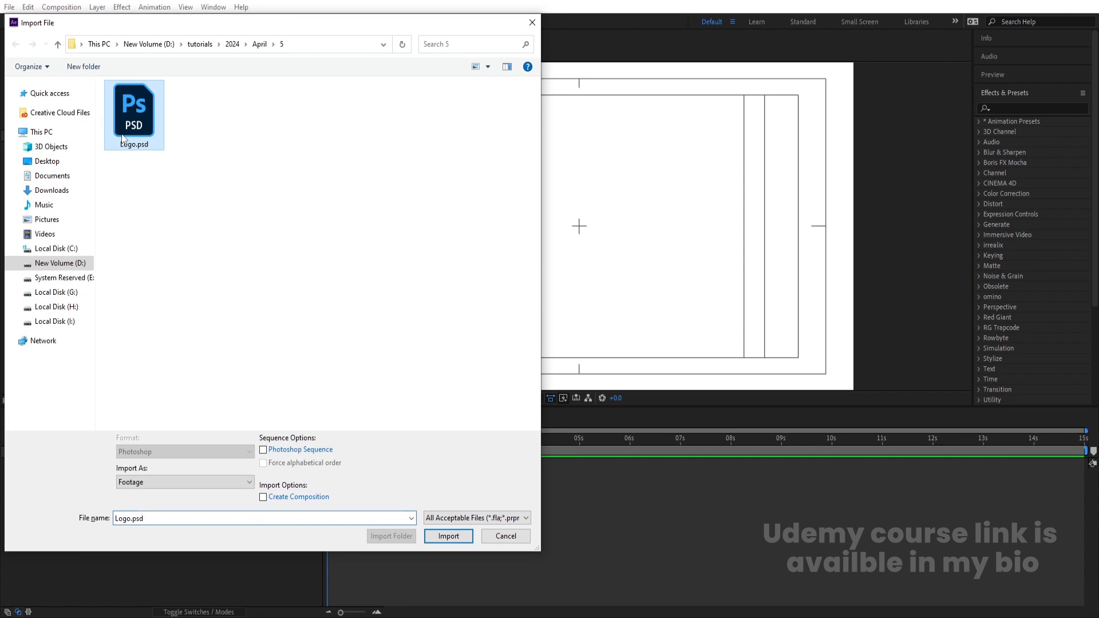
pyautogui.click(157, 482)
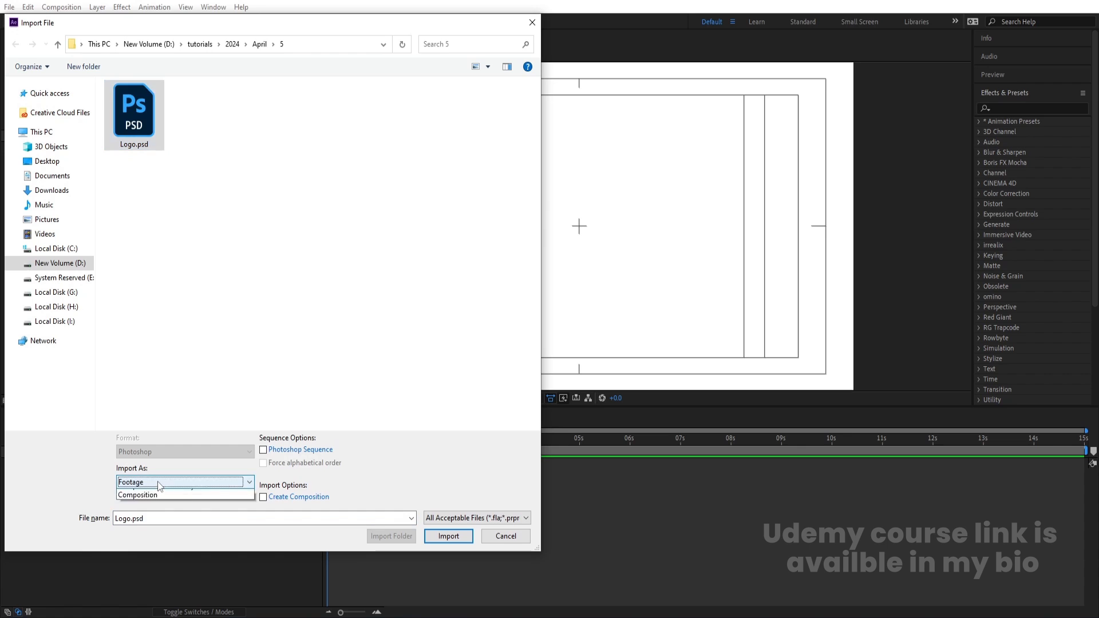
pyautogui.click(156, 500)
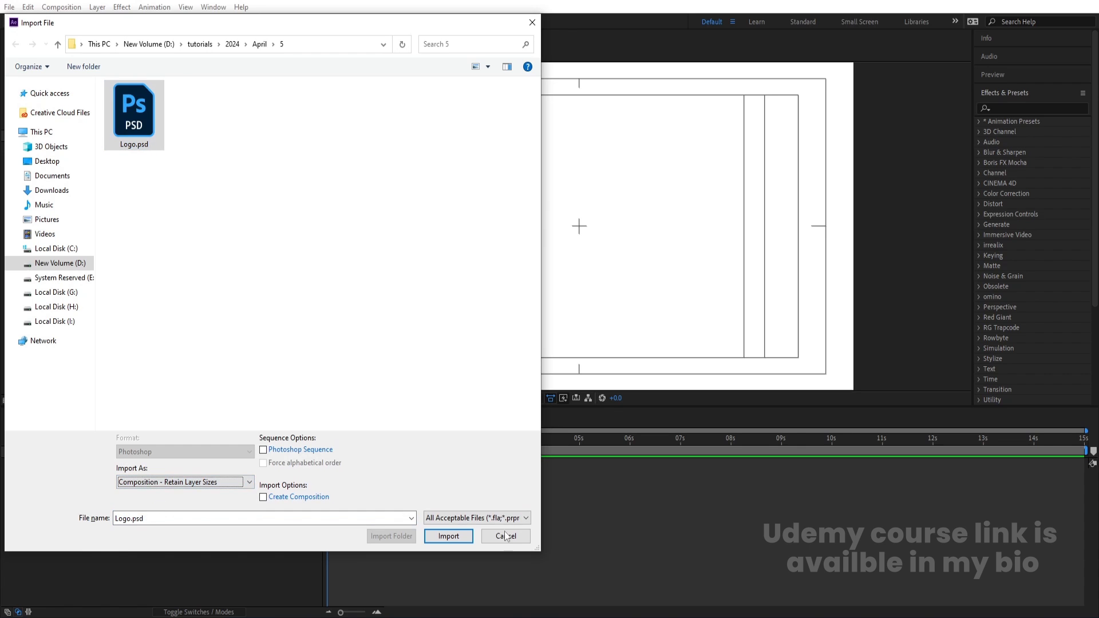
pyautogui.click(448, 536)
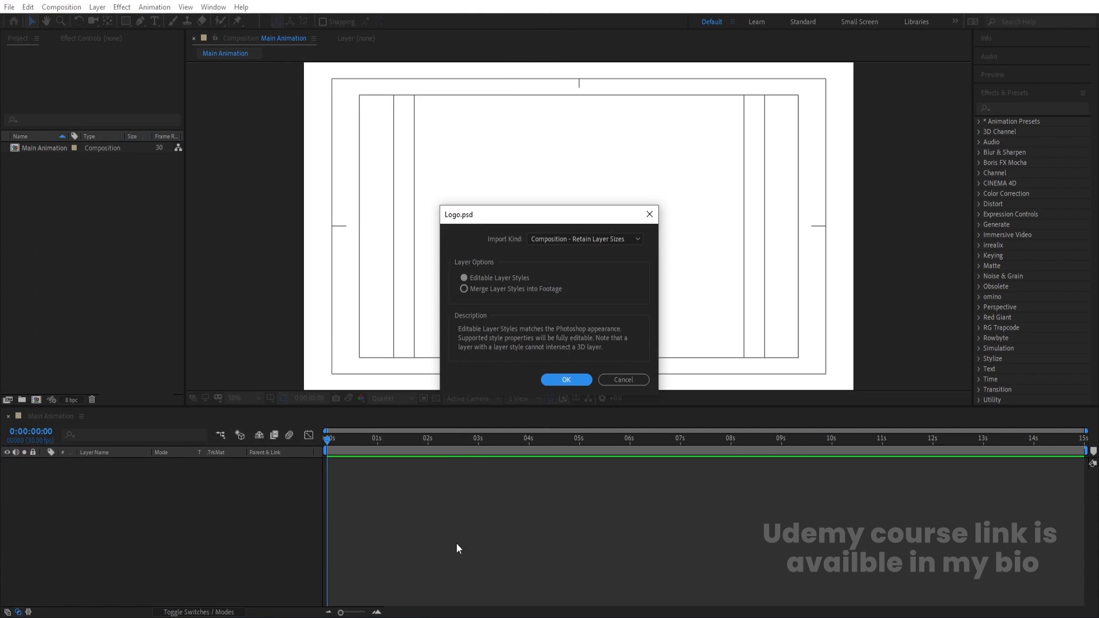
pyautogui.click(563, 380)
# Copy all three layers from the Logo composition into Main Animation and move them to the centre of the frame
pyautogui.doubleClick(54, 149)
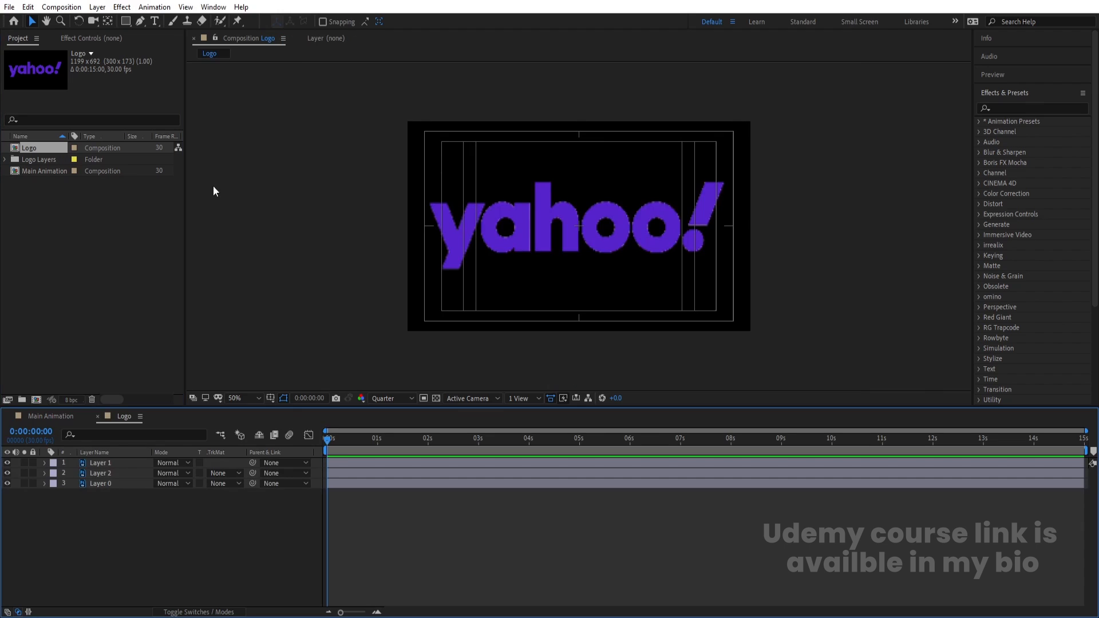
pyautogui.moveTo(389, 165); pyautogui.dragTo(788, 278)
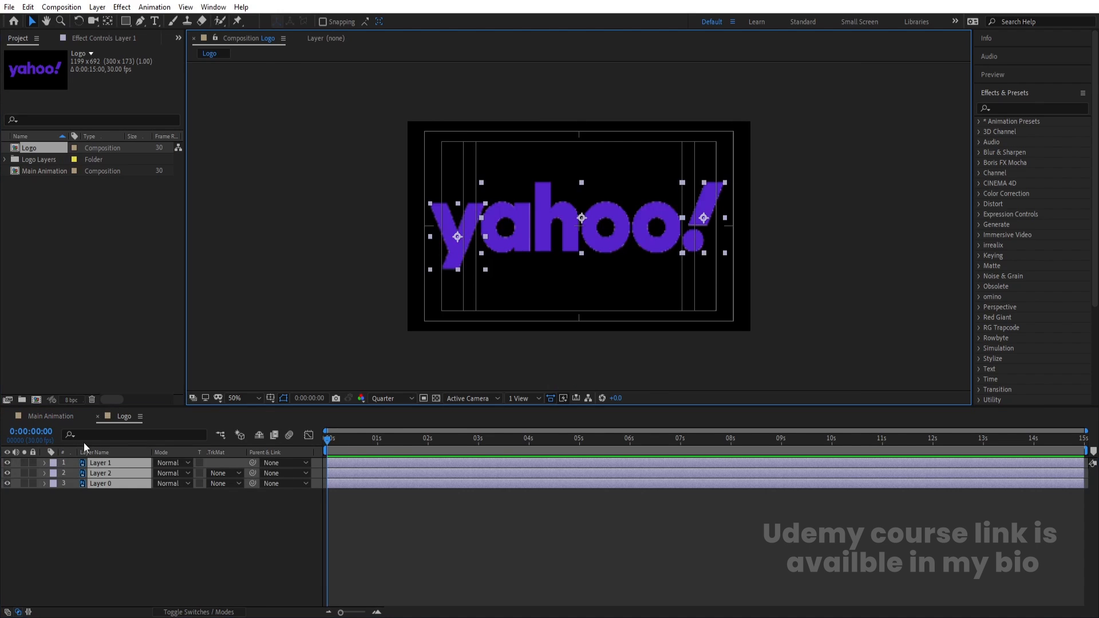
pyautogui.click(47, 417)
pyautogui.hotkey('ctrl', 'v')
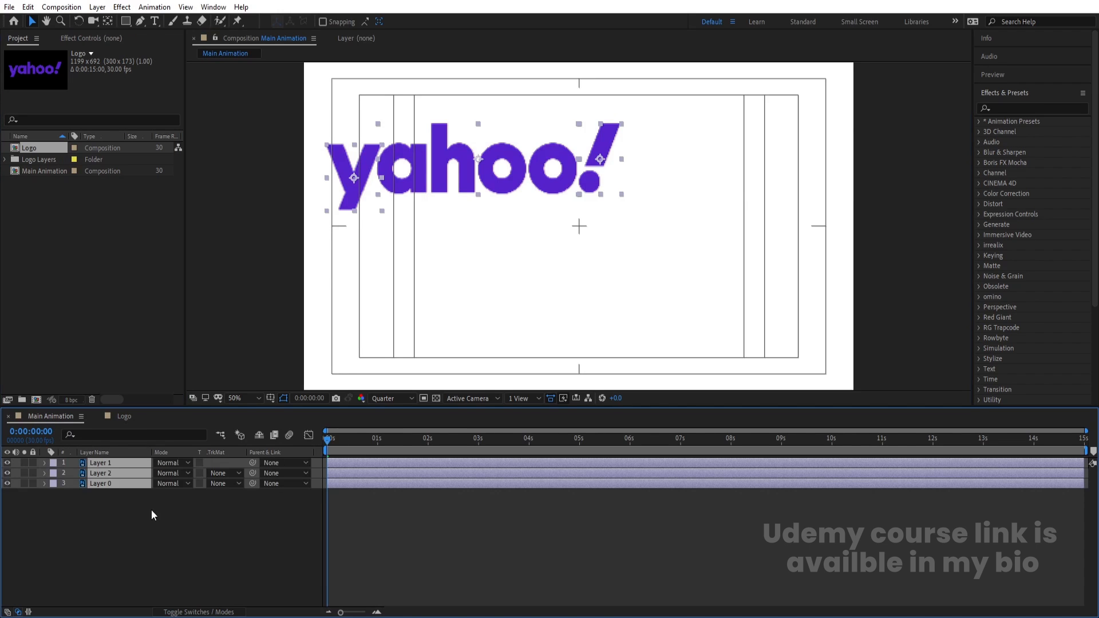
pyautogui.moveTo(436, 182); pyautogui.dragTo(538, 240)
pyautogui.click(108, 536)
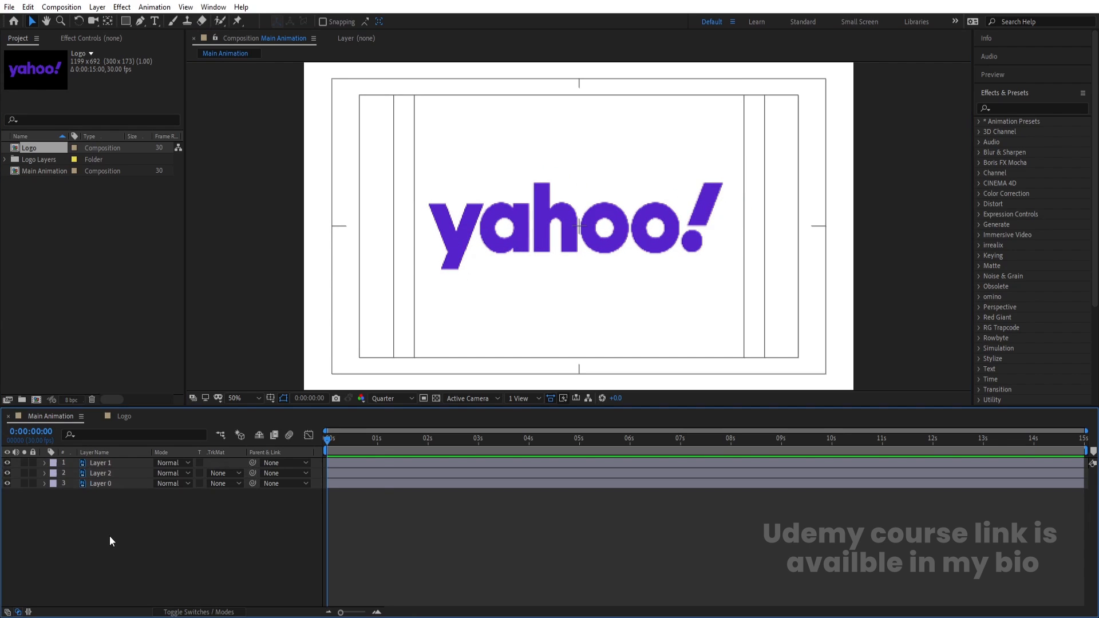
# Create a null object and parent Layer 1, Layer 2 and Layer 0 to it
pyautogui.rightClick(109, 536)
pyautogui.moveTo(154, 405)
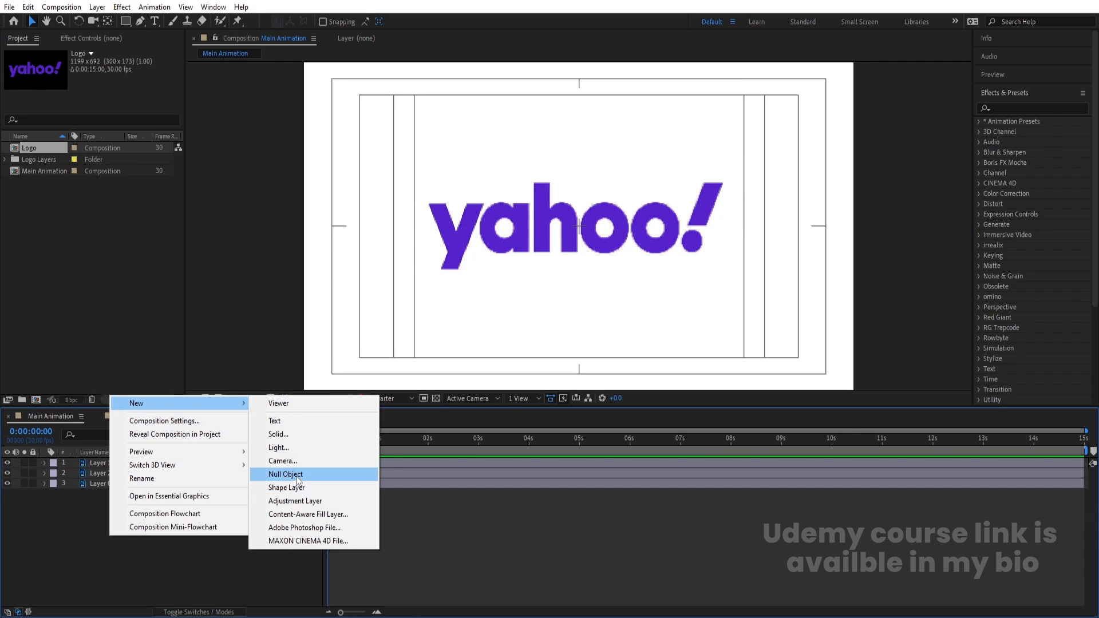
pyautogui.click(297, 476)
pyautogui.click(120, 475)
pyautogui.keyDown('shift'); pyautogui.click(109, 494); pyautogui.keyUp('shift')
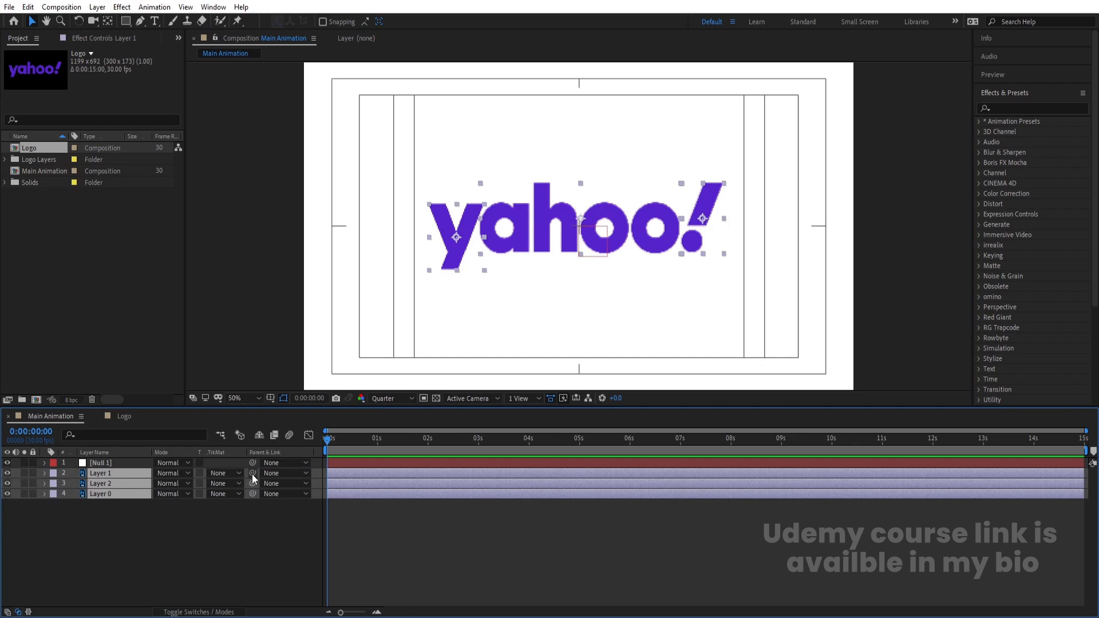
pyautogui.moveTo(252, 474); pyautogui.dragTo(95, 463)
# Scale the null down to 73% to shrink the logo, and delete the null
pyautogui.click(113, 464)
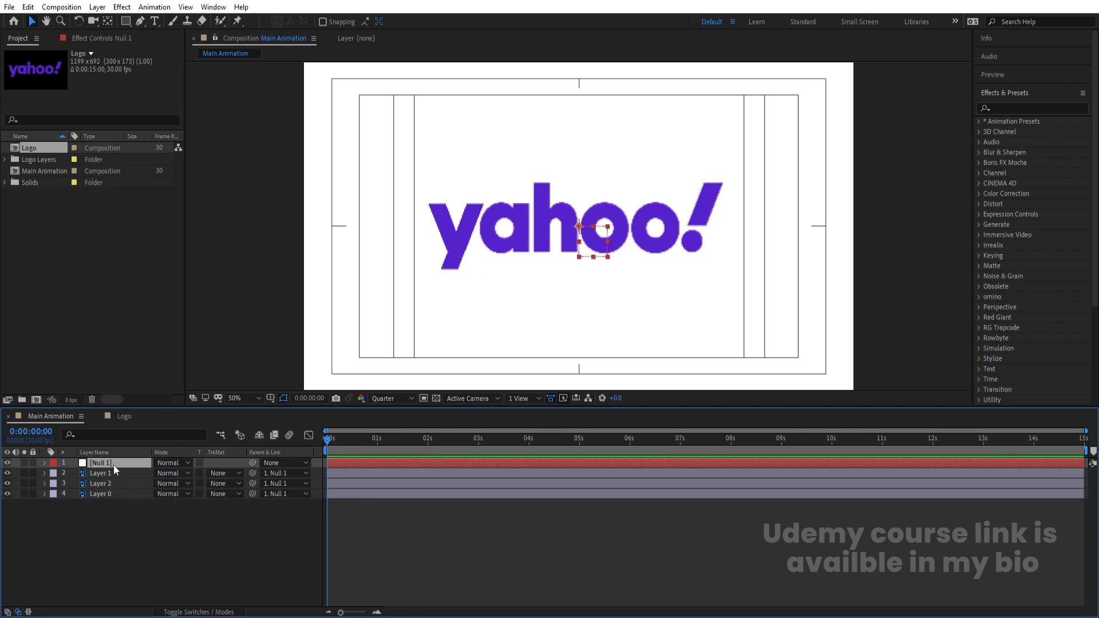
pyautogui.press('s')
pyautogui.moveTo(169, 473); pyautogui.dragTo(152, 472)
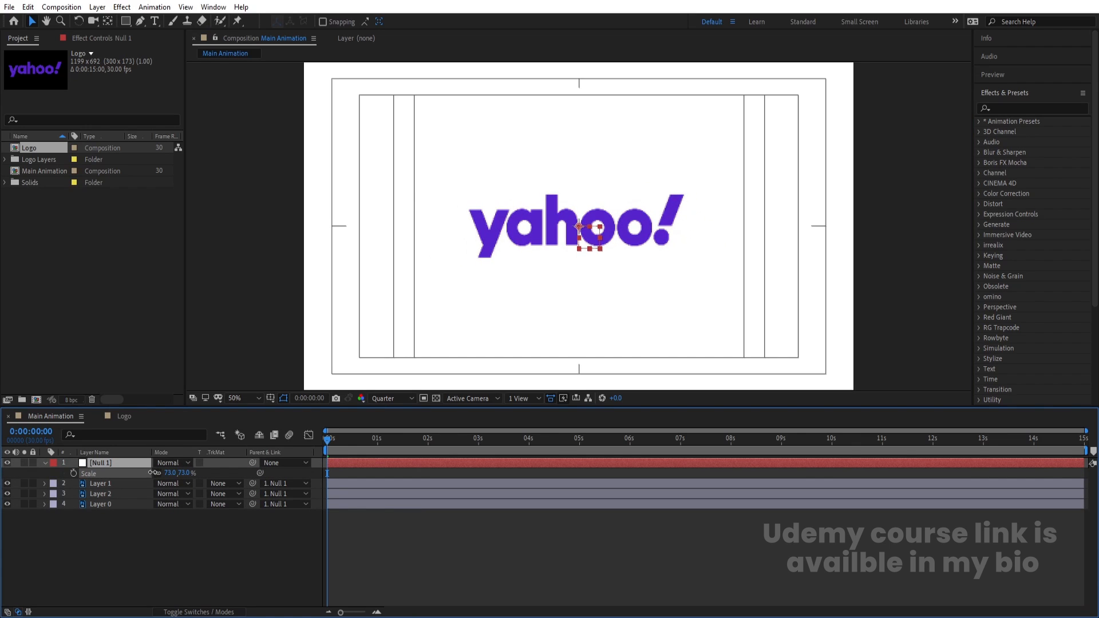
pyautogui.click(142, 547)
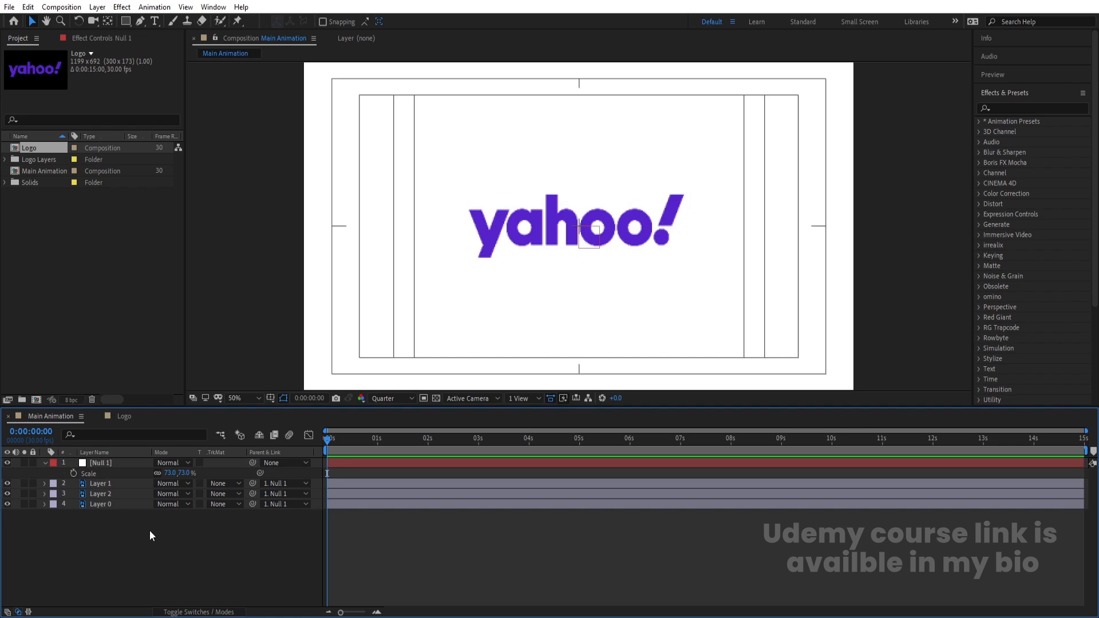
pyautogui.click(105, 462)
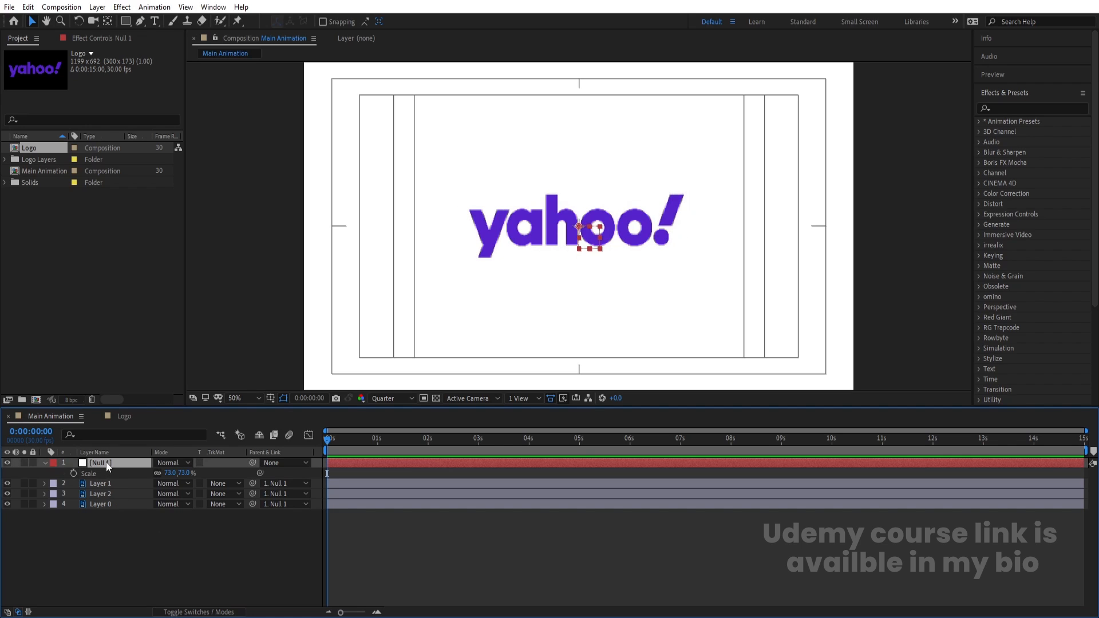
pyautogui.press('Delete')
# Show the rulers and place a horizontal guide a little below the logo as a ground line
pyautogui.hotkey('ctrl', 'r')
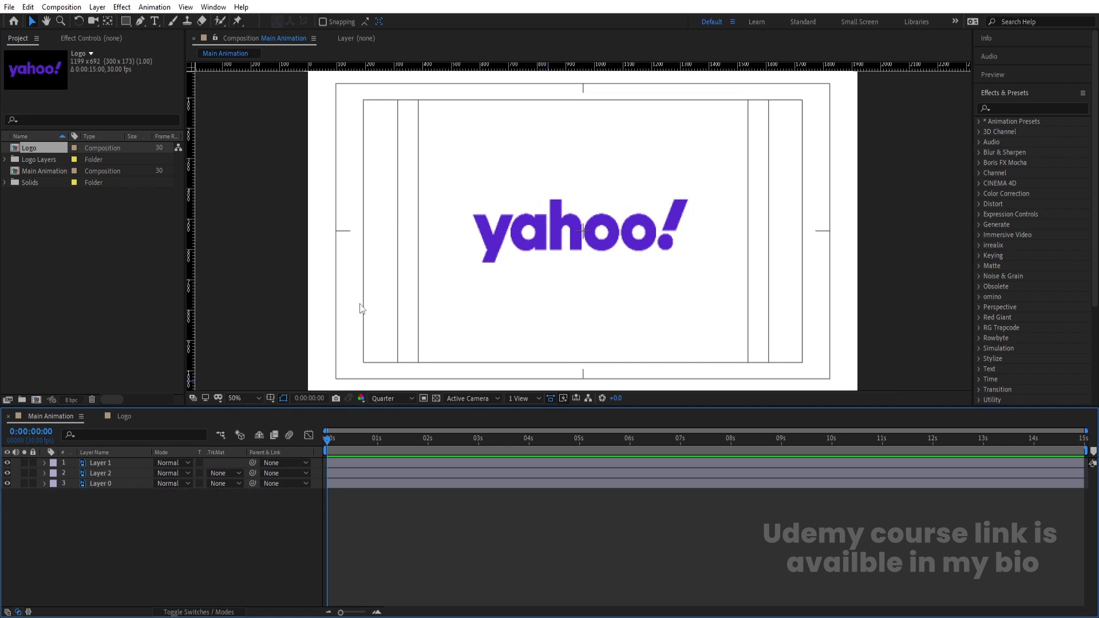
pyautogui.moveTo(584, 68); pyautogui.dragTo(677, 295)
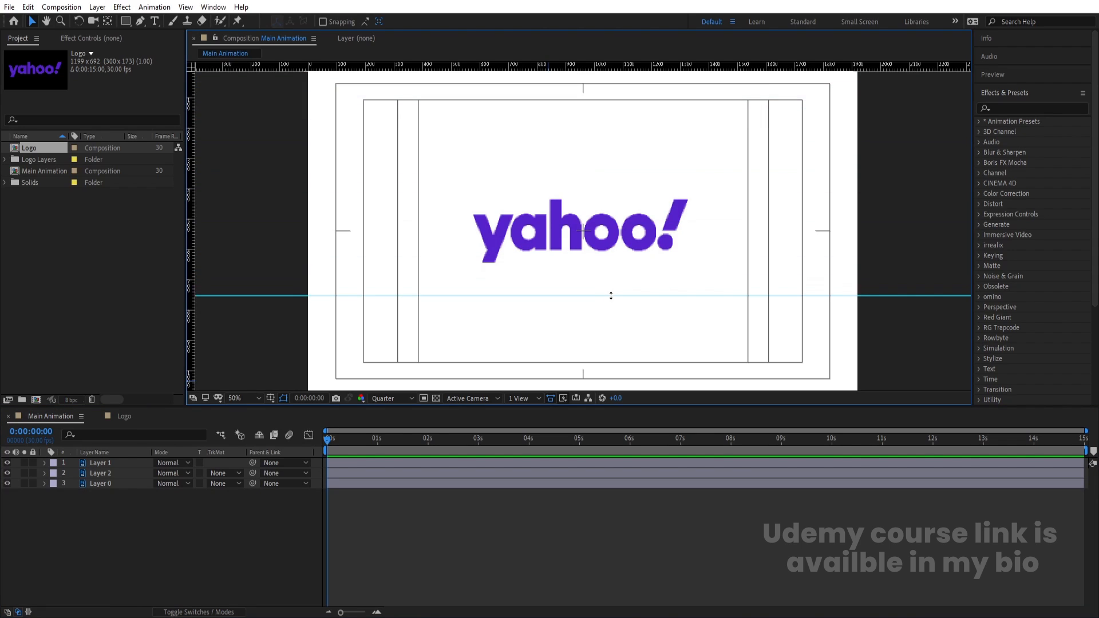
pyautogui.click(118, 527)
# Choose the Ellipse tool and set its fill to the purple sampled from the logo
pyautogui.click(126, 21)
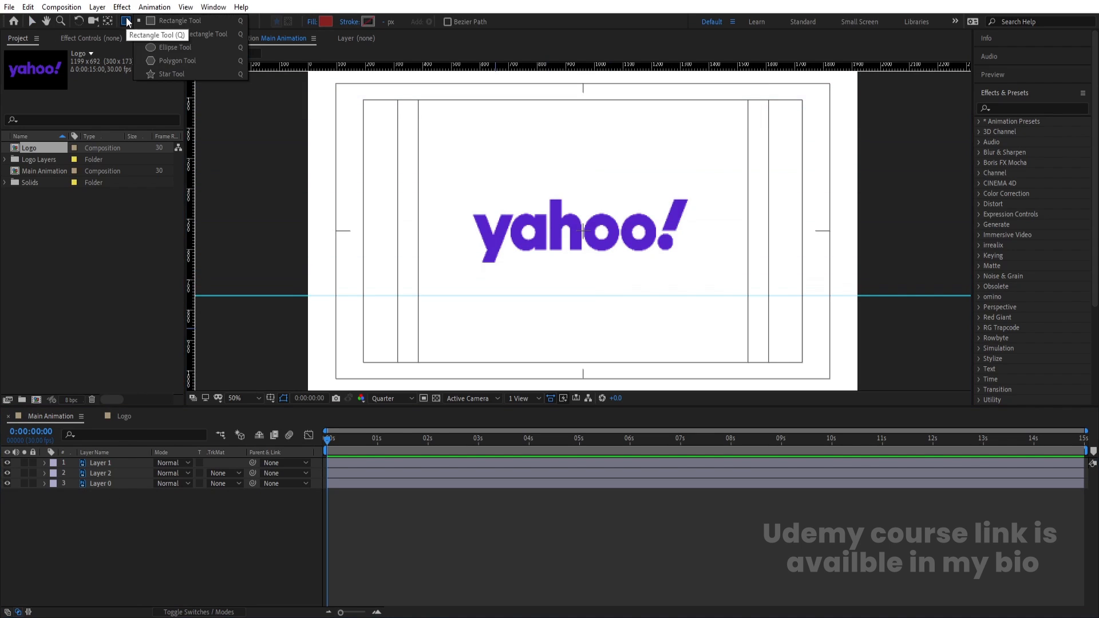
pyautogui.click(170, 50)
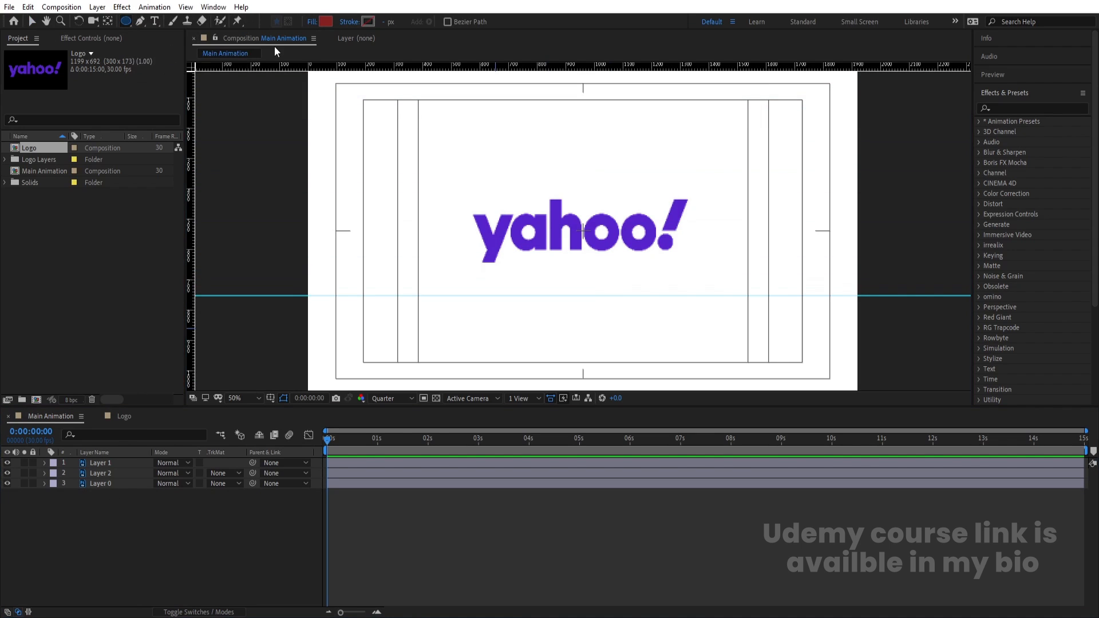
pyautogui.click(324, 21)
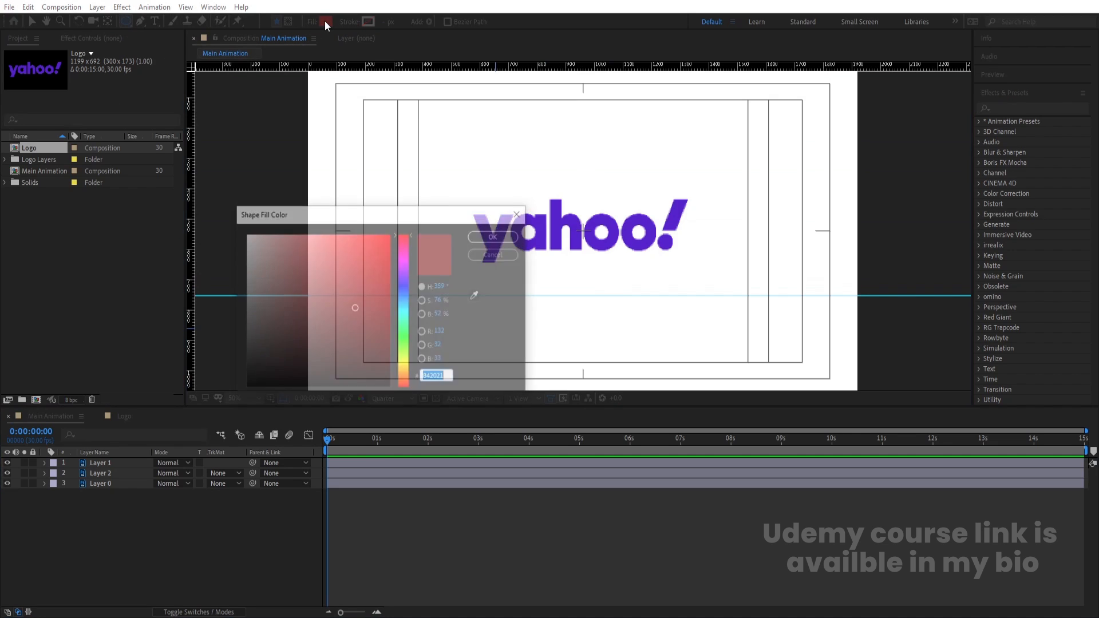
pyautogui.click(475, 295)
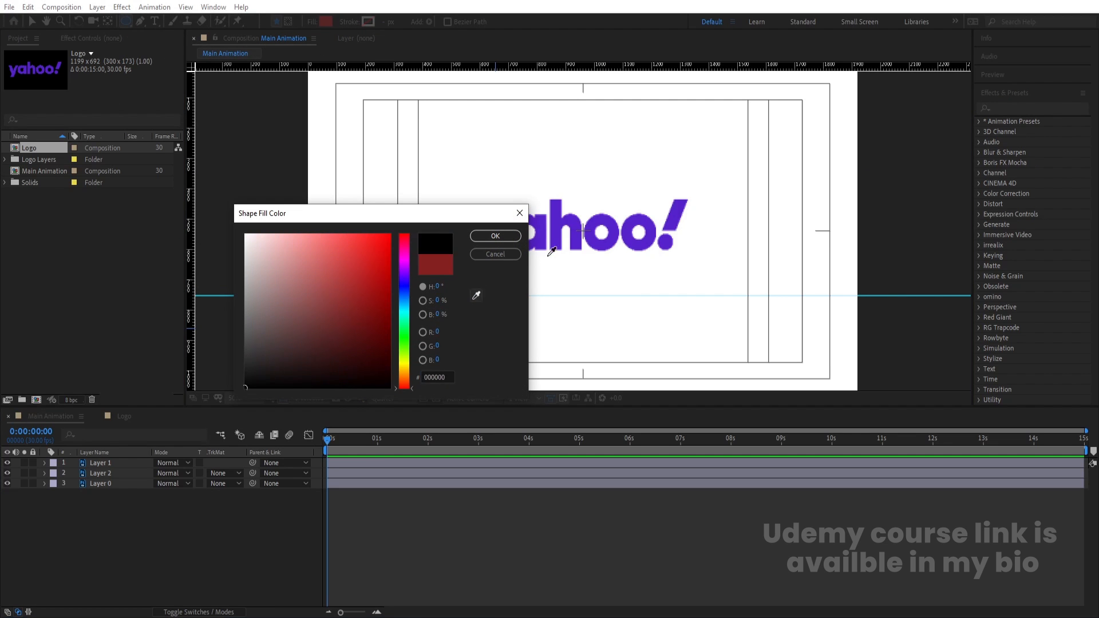
pyautogui.click(560, 228)
pyautogui.click(512, 236)
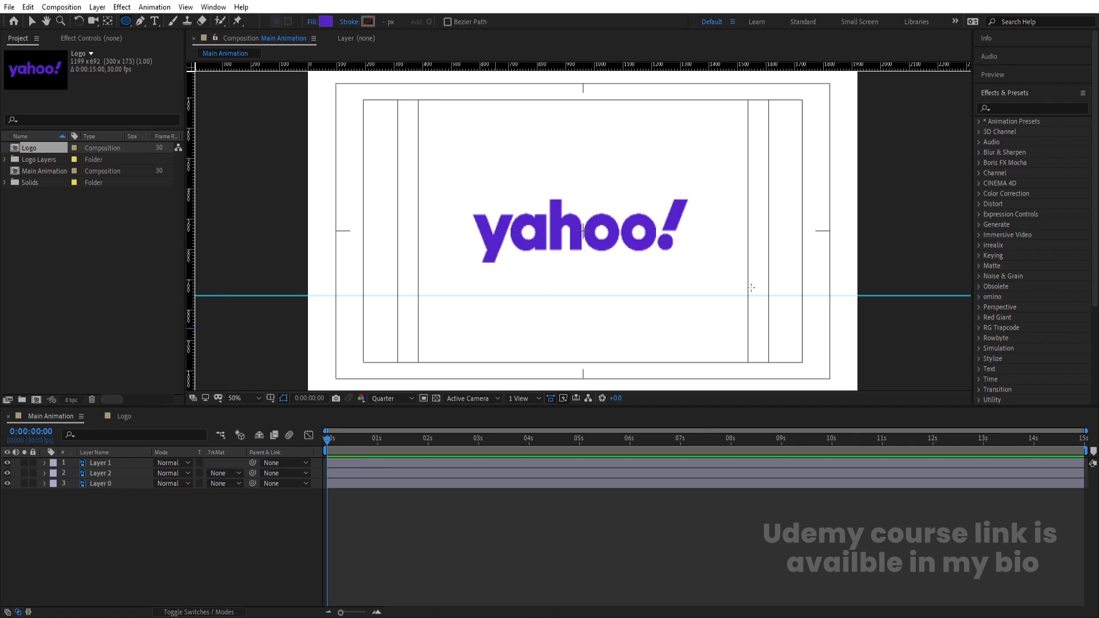
# Draw a small circle resting on the guide to the right of the logo, centre its anchor point and nudge it slightly left
pyautogui.moveTo(758, 281); pyautogui.dragTo(773, 296)
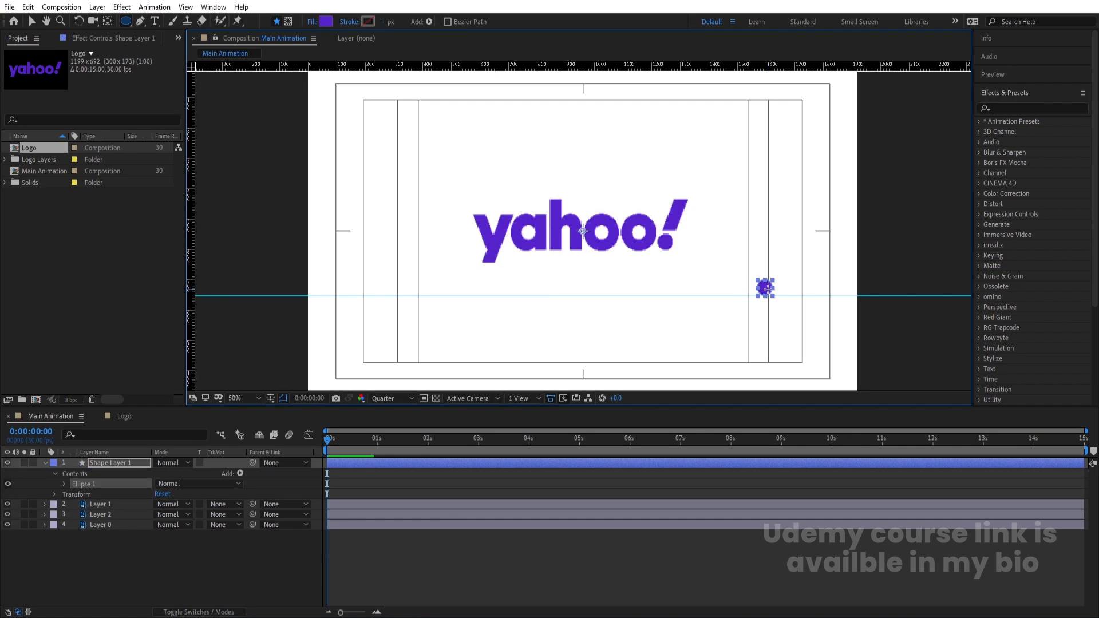
pyautogui.click(146, 570)
pyautogui.click(98, 462)
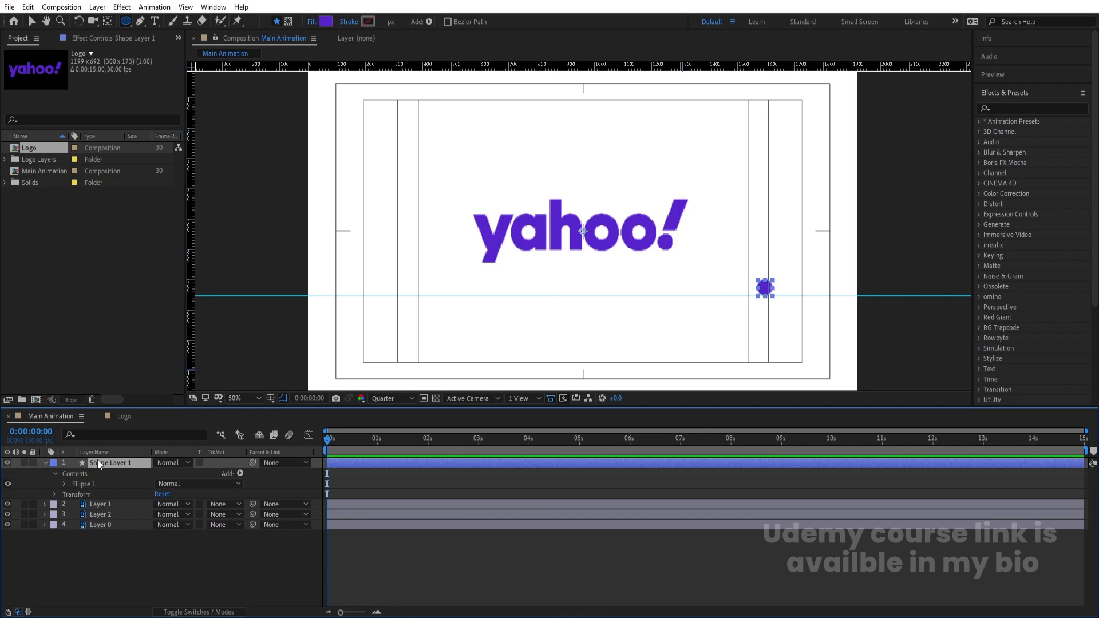
pyautogui.hotkey('ctrl', 'alt', 'Home')
pyautogui.scroll(6, 768, 278)
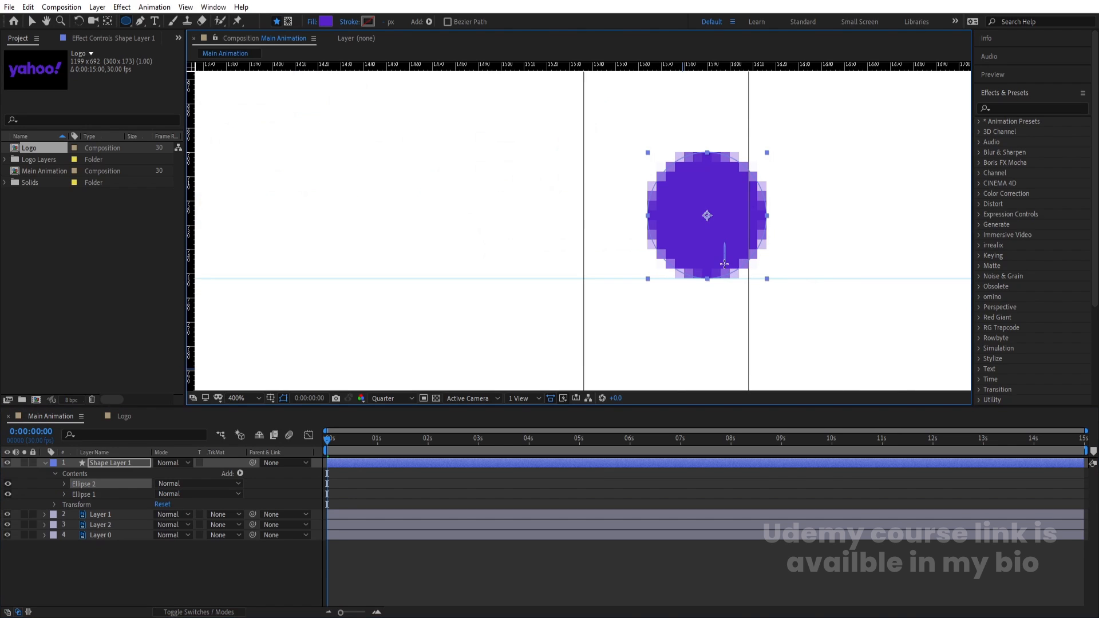
pyautogui.press('v')
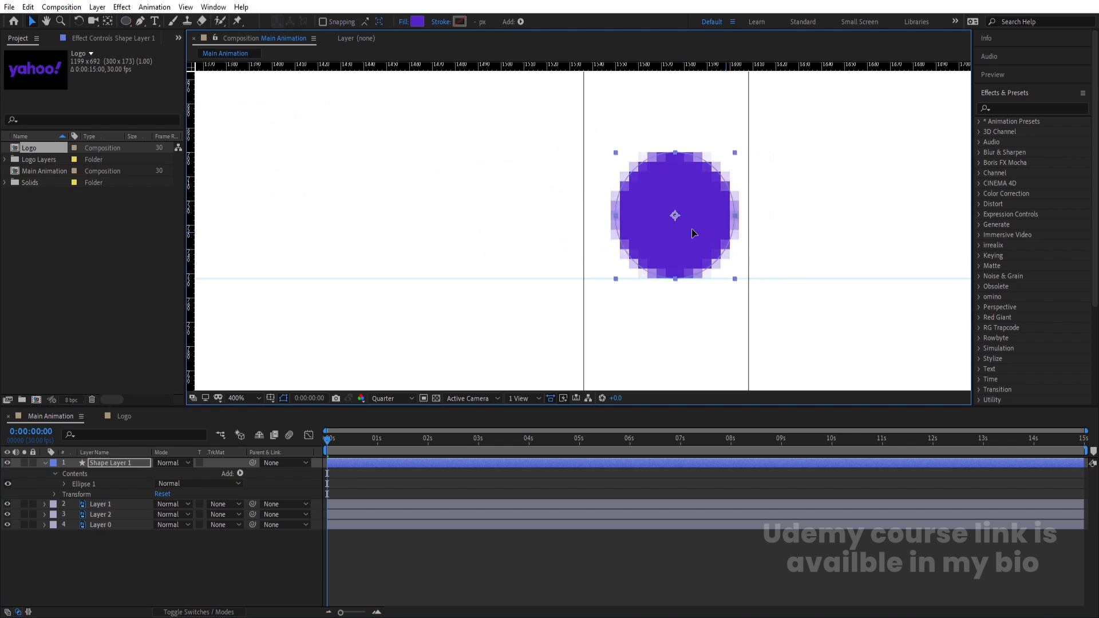
pyautogui.scroll(-8, 641, 272)
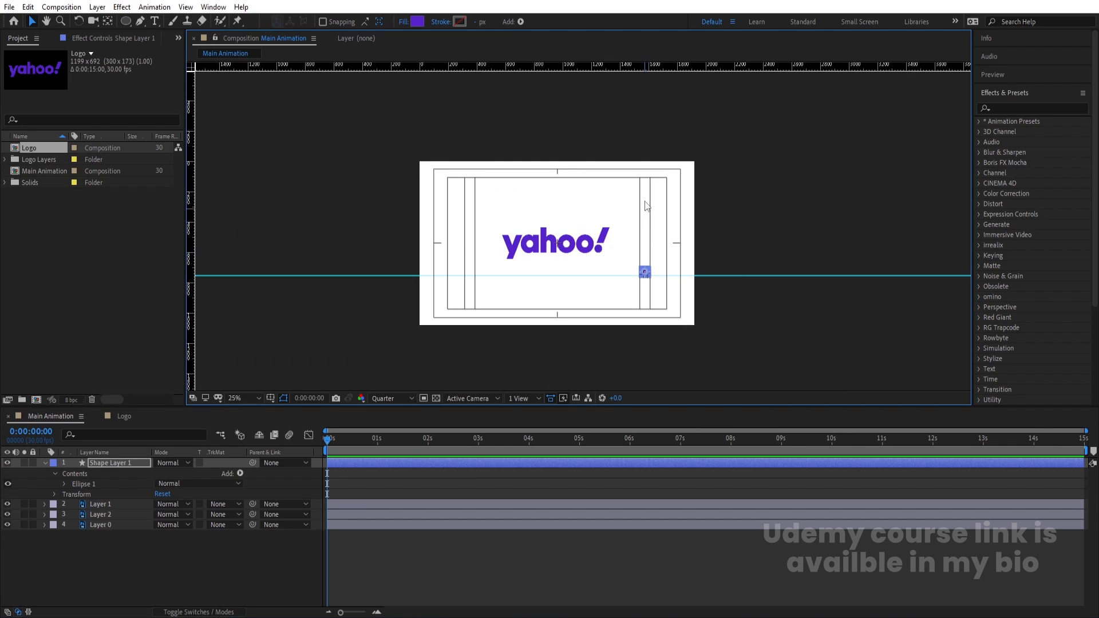
pyautogui.scroll(1, 465, 293)
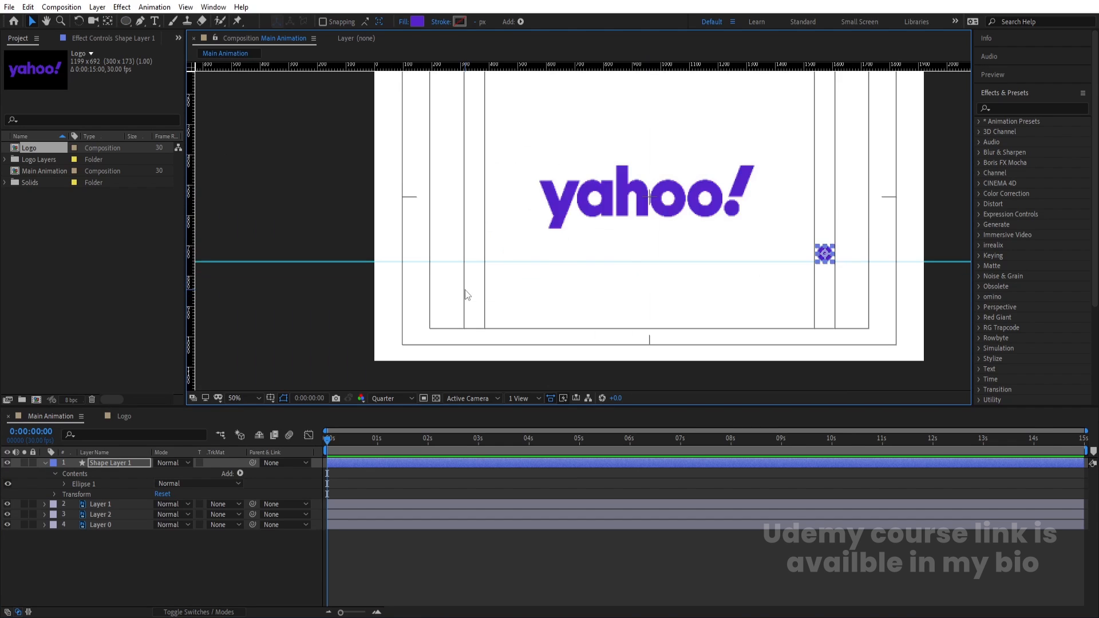
# Duplicate the circle layer and move the copy along the guide to the left side of the logo
pyautogui.hotkey('ctrl', 'd')
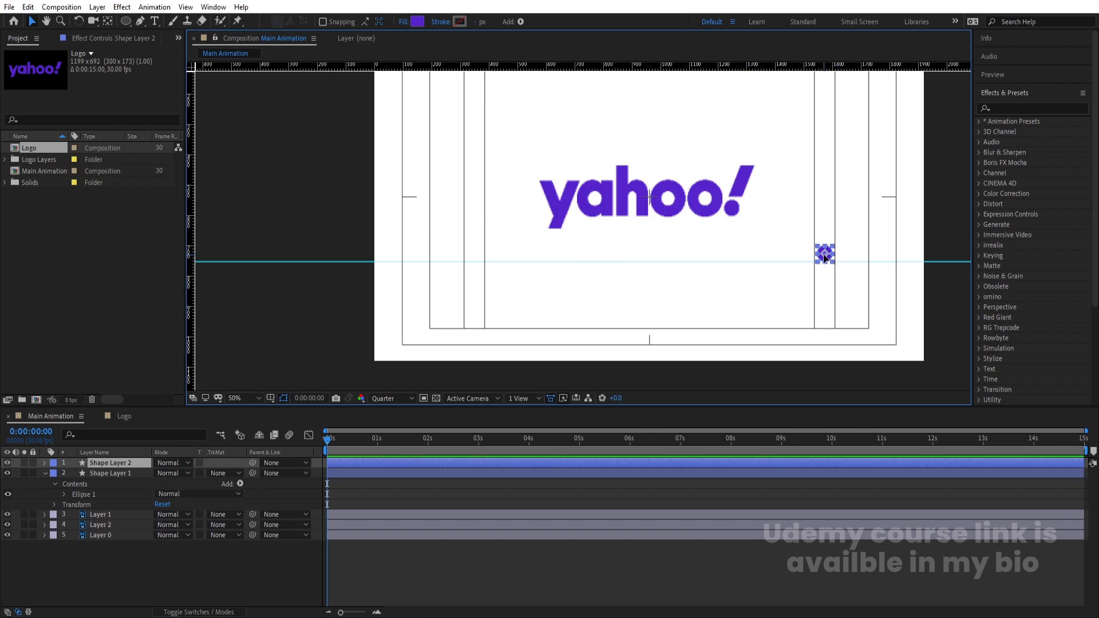
pyautogui.moveTo(820, 260); pyautogui.dragTo(469, 263)
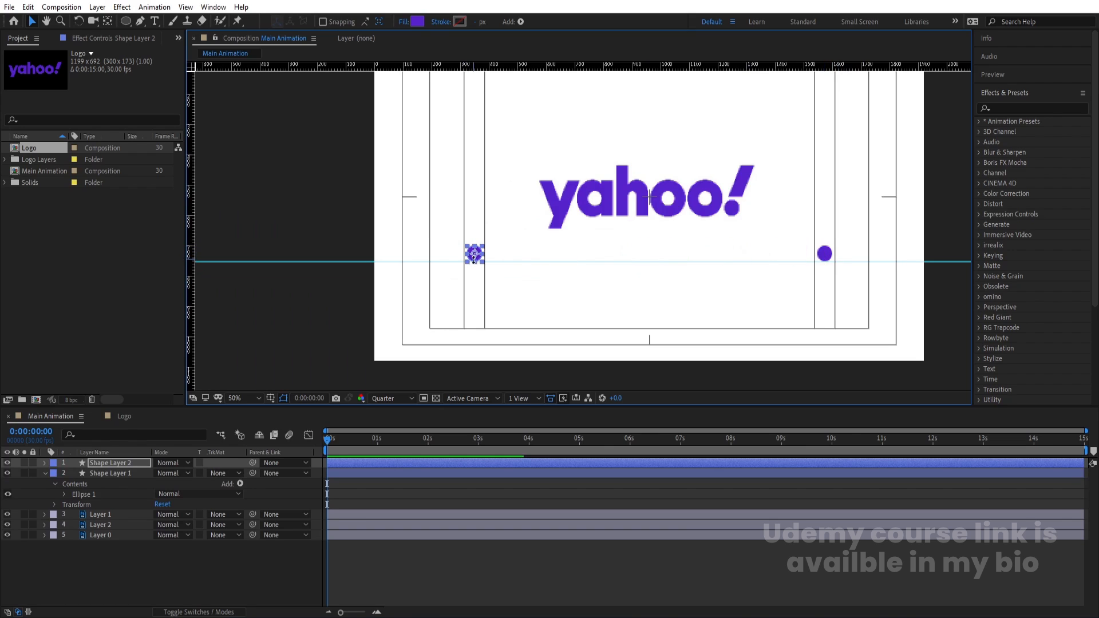
pyautogui.click(186, 567)
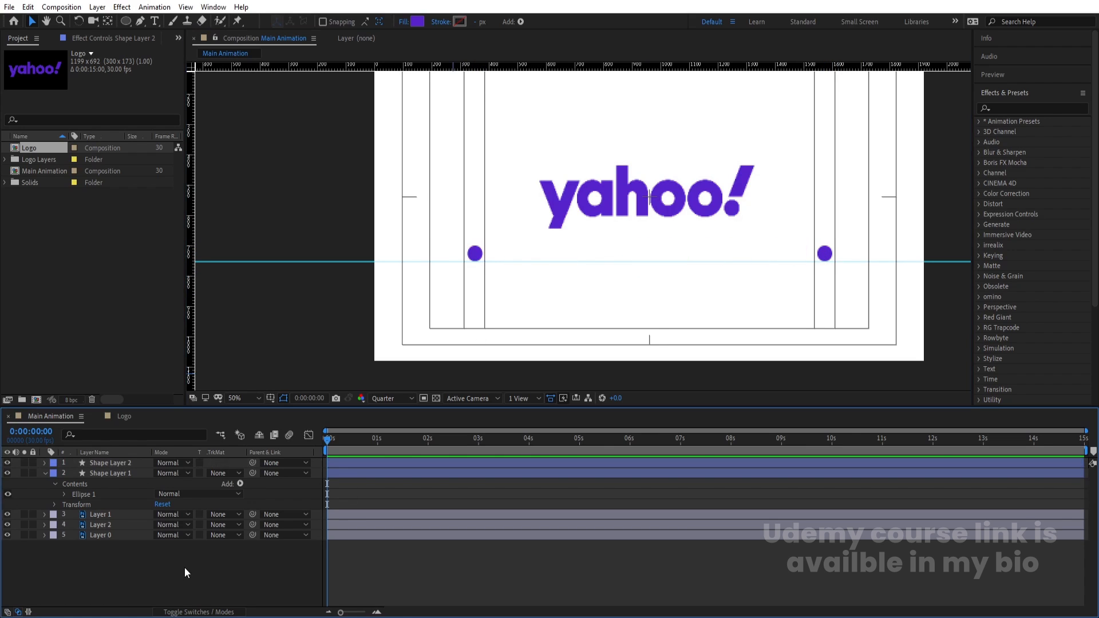
# Duplicate the "y" and exclamation mark layers and move the copies to the top of the layer stack
pyautogui.click(564, 212)
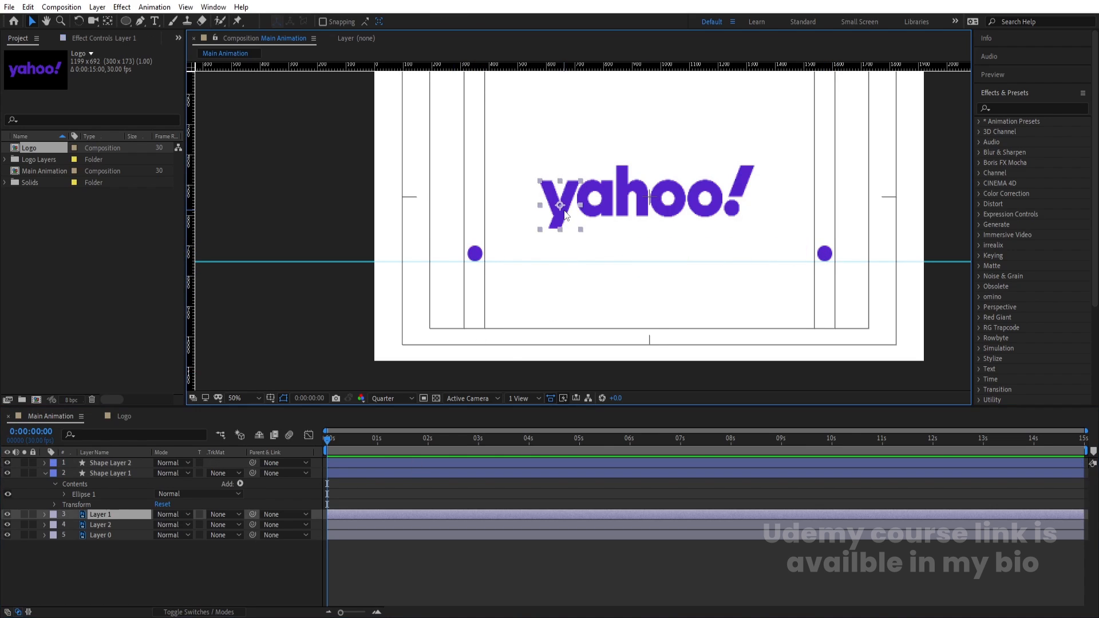
pyautogui.keyDown('shift'); pyautogui.click(730, 198); pyautogui.keyUp('shift')
pyautogui.hotkey('ctrl', 'd')
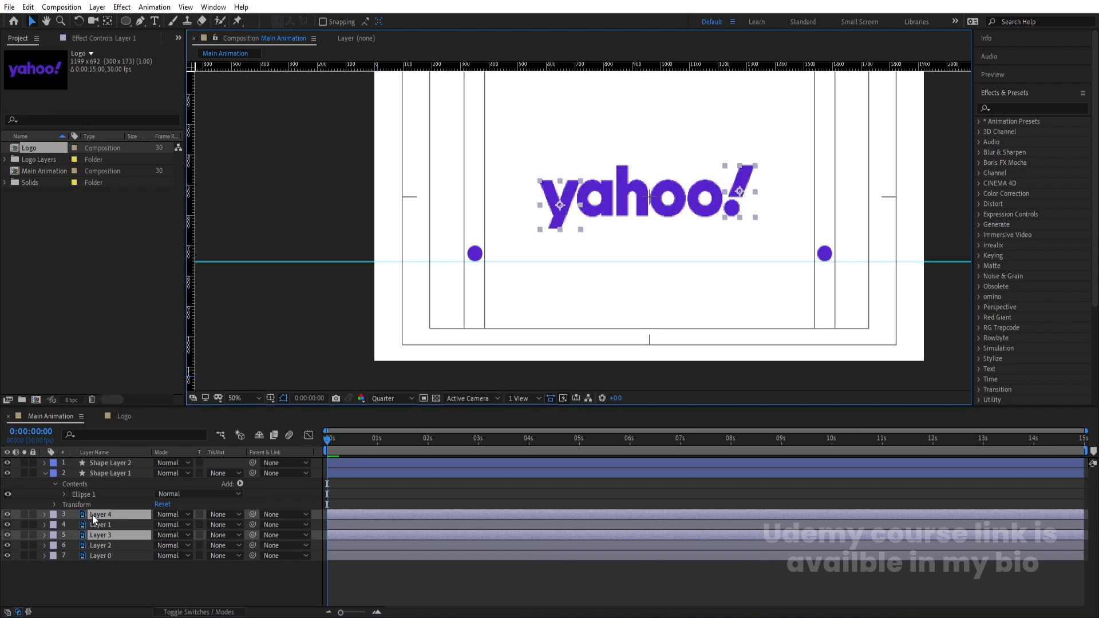
pyautogui.moveTo(91, 514); pyautogui.dragTo(91, 462)
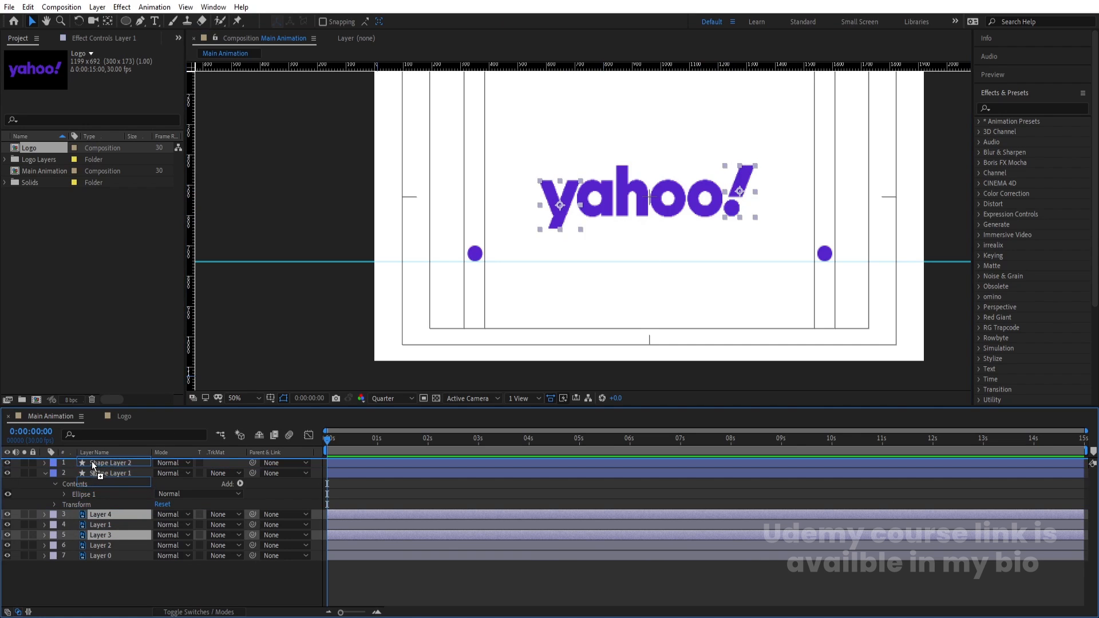
# Separate the position dimensions of the duplicated "y" and exclamation mark layers and add X and Y Position keyframes at frame 0
pyautogui.press('p')
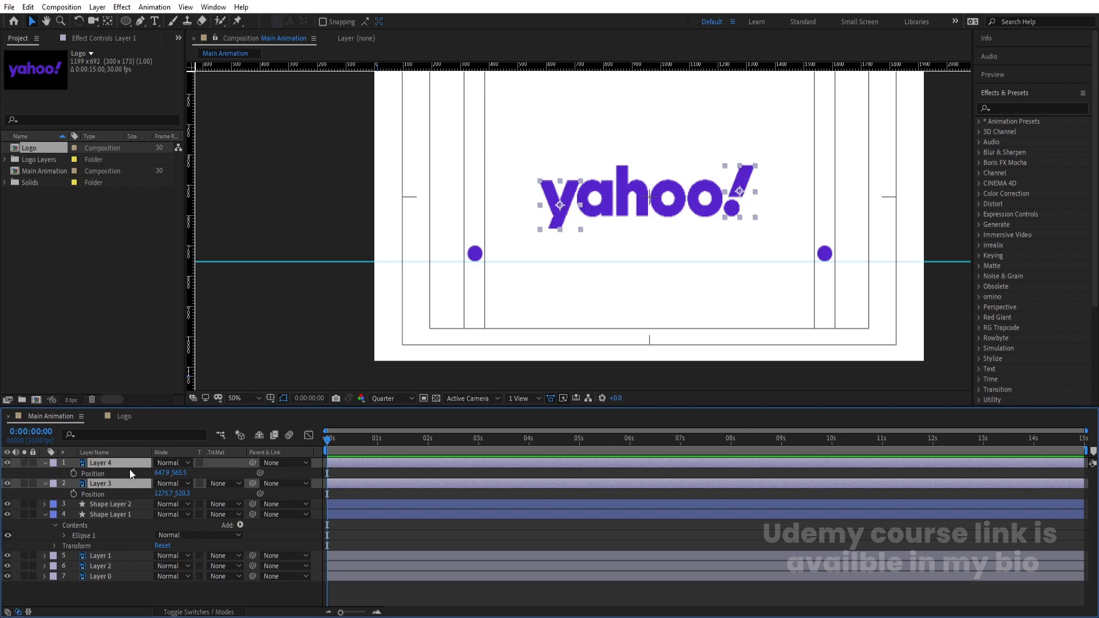
pyautogui.click(115, 474)
pyautogui.keyDown('ctrl'); pyautogui.click(99, 494); pyautogui.keyUp('ctrl')
pyautogui.rightClick(98, 495)
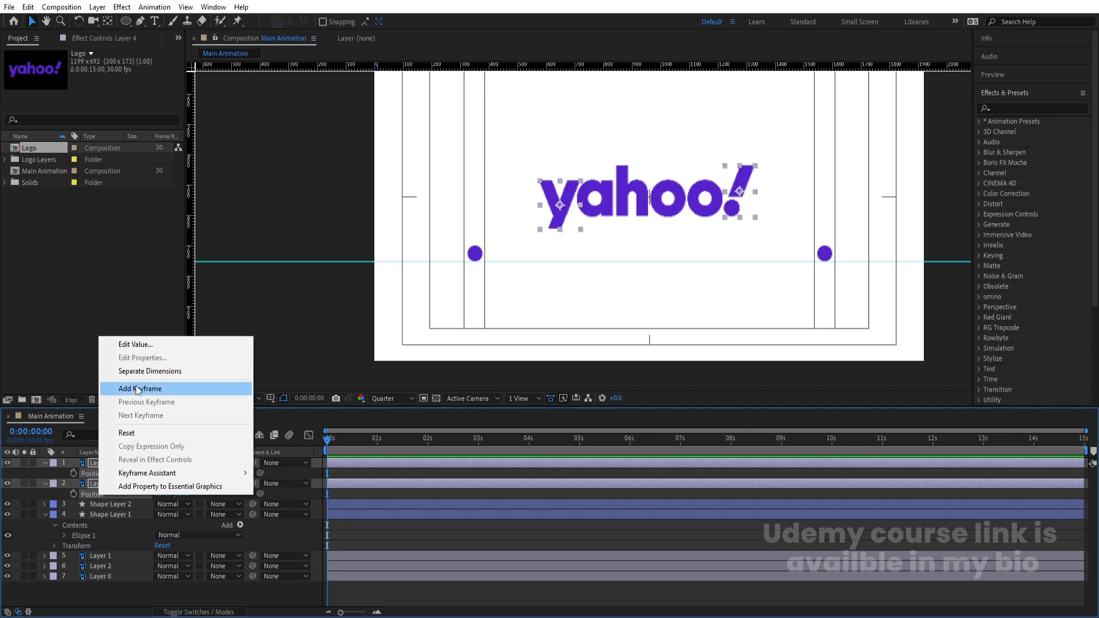
pyautogui.click(136, 372)
pyautogui.click(73, 475)
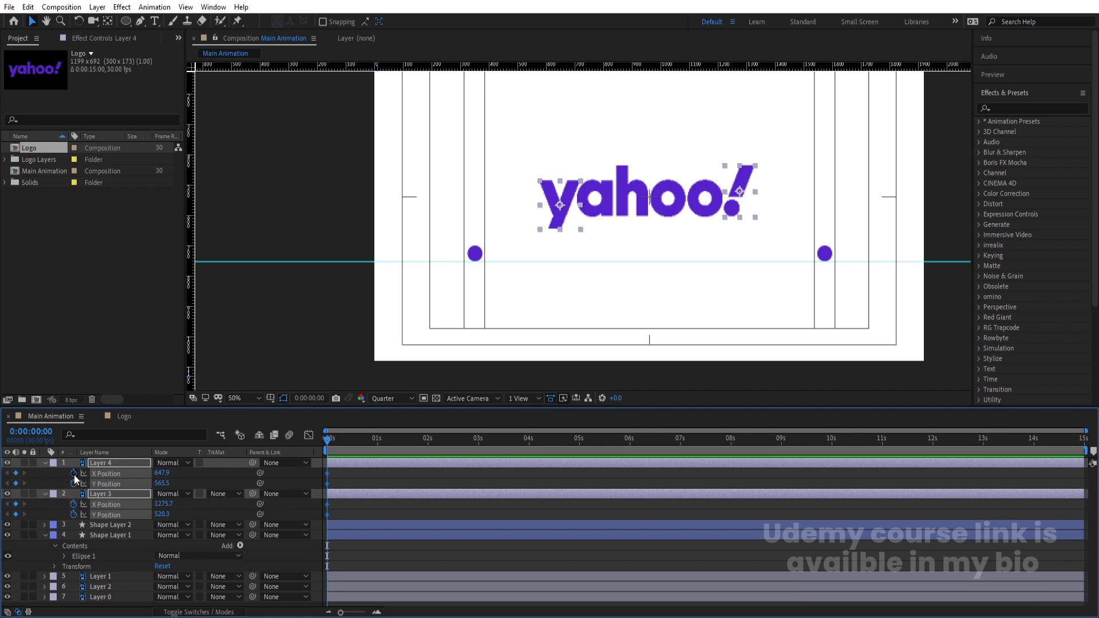
# Hide, collapse and lock the duplicated "y" and exclamation mark layers at the top of the stack
pyautogui.click(8, 463)
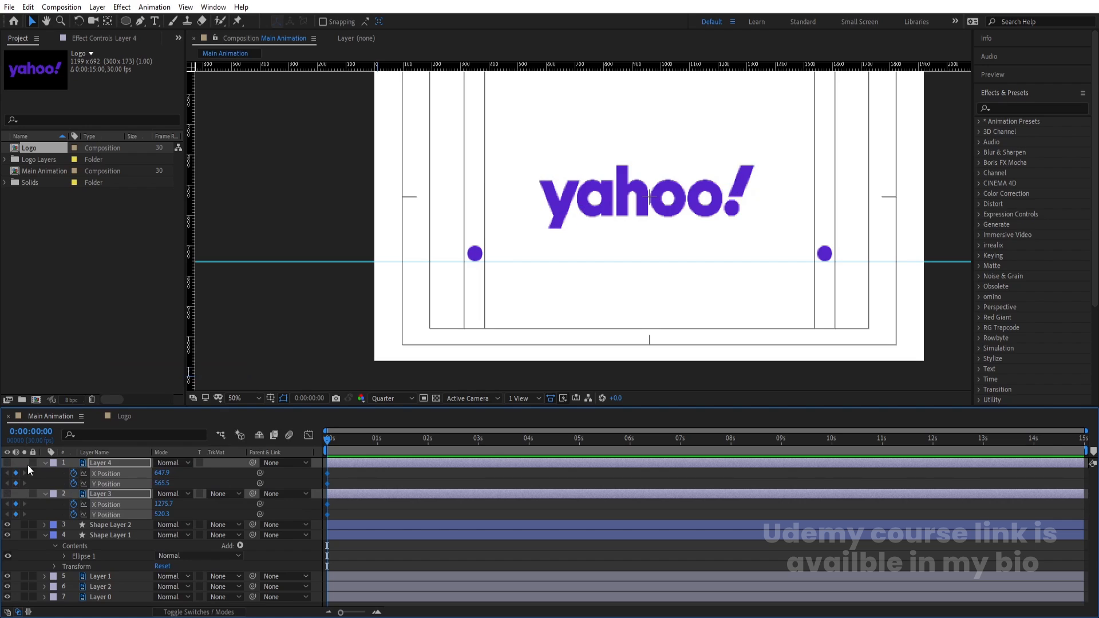
pyautogui.click(46, 464)
pyautogui.click(33, 473)
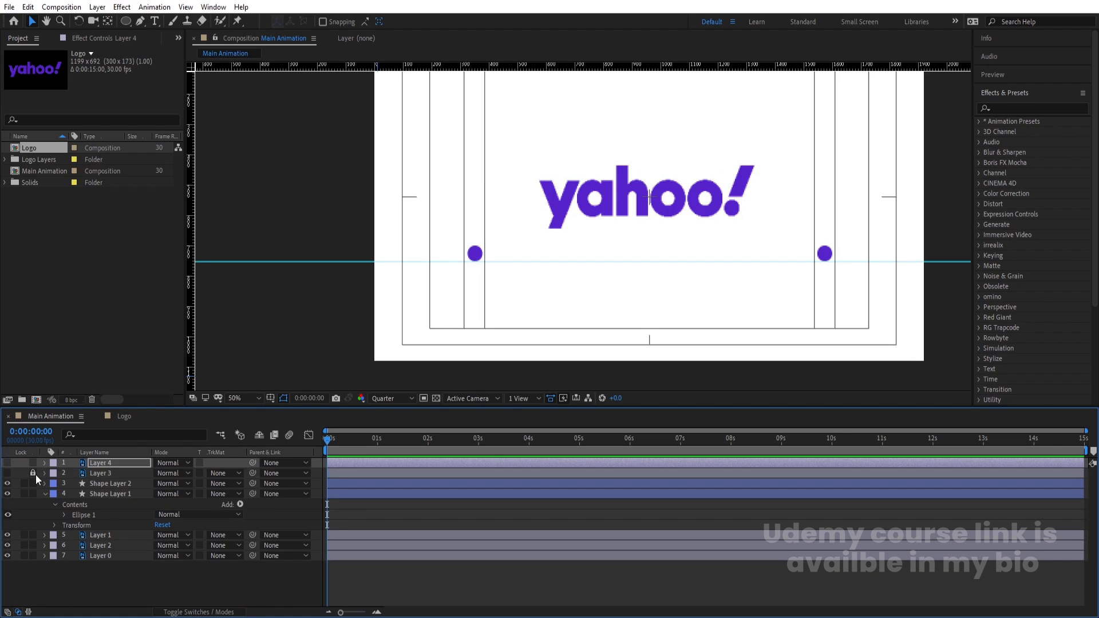
pyautogui.click(32, 463)
# Move the original "y" out of the logo so its upper-left tip touches the circle on the right side
pyautogui.click(554, 205)
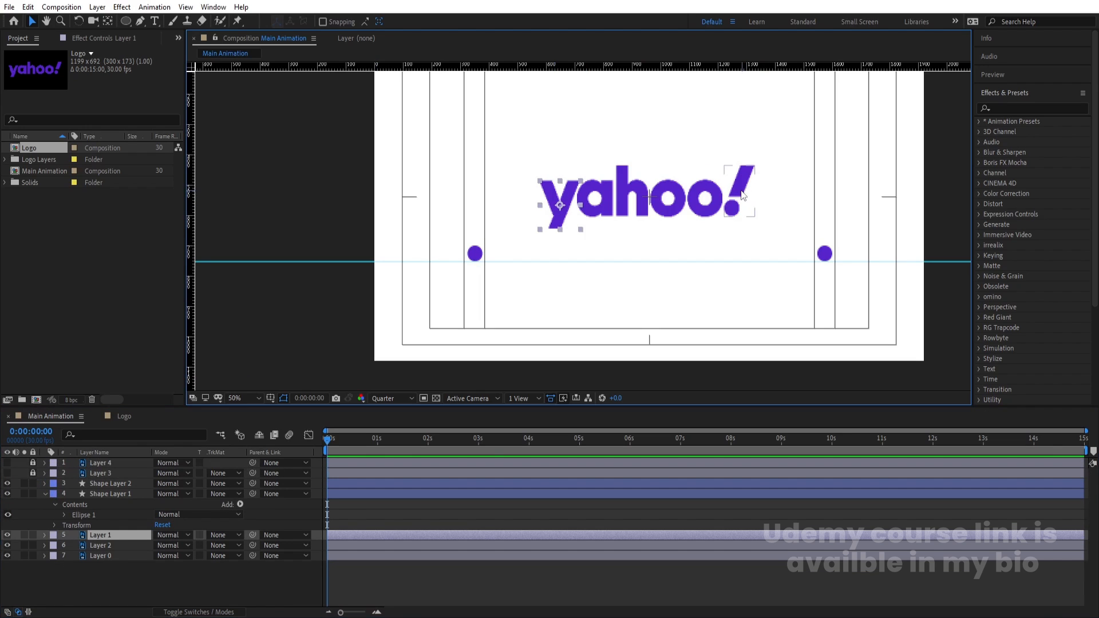
pyautogui.keyDown('shift'); pyautogui.click(740, 191); pyautogui.keyUp('shift')
pyautogui.click(787, 203)
pyautogui.click(556, 202)
pyautogui.moveTo(574, 208); pyautogui.dragTo(760, 316)
pyautogui.moveTo(641, 290); pyautogui.dragTo(644, 486)
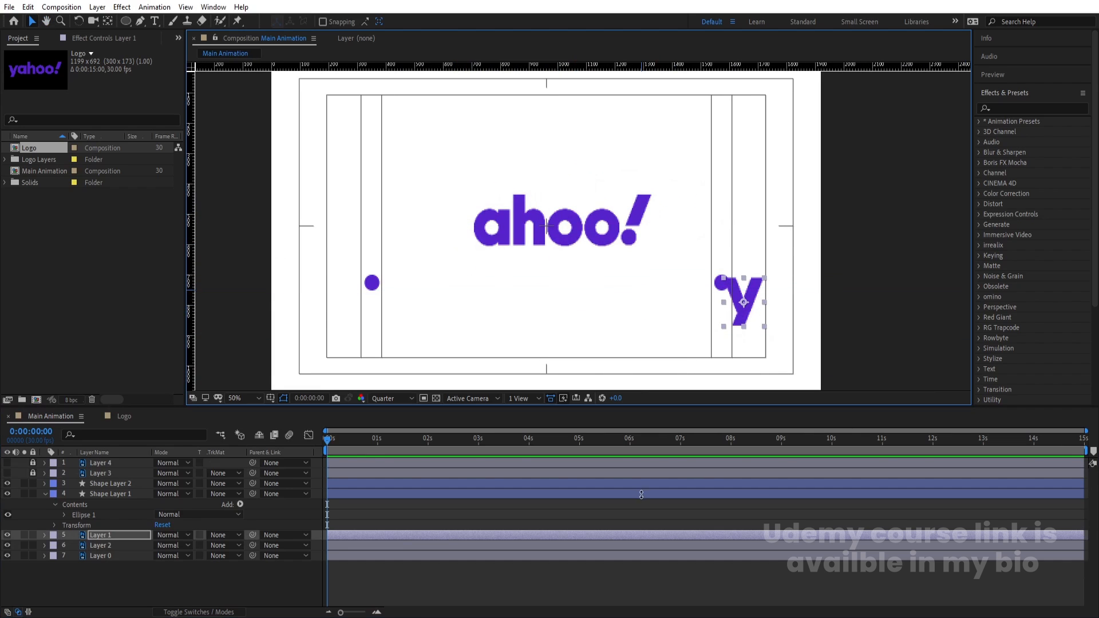
pyautogui.scroll(2, 758, 331)
pyautogui.scroll(1, 756, 308)
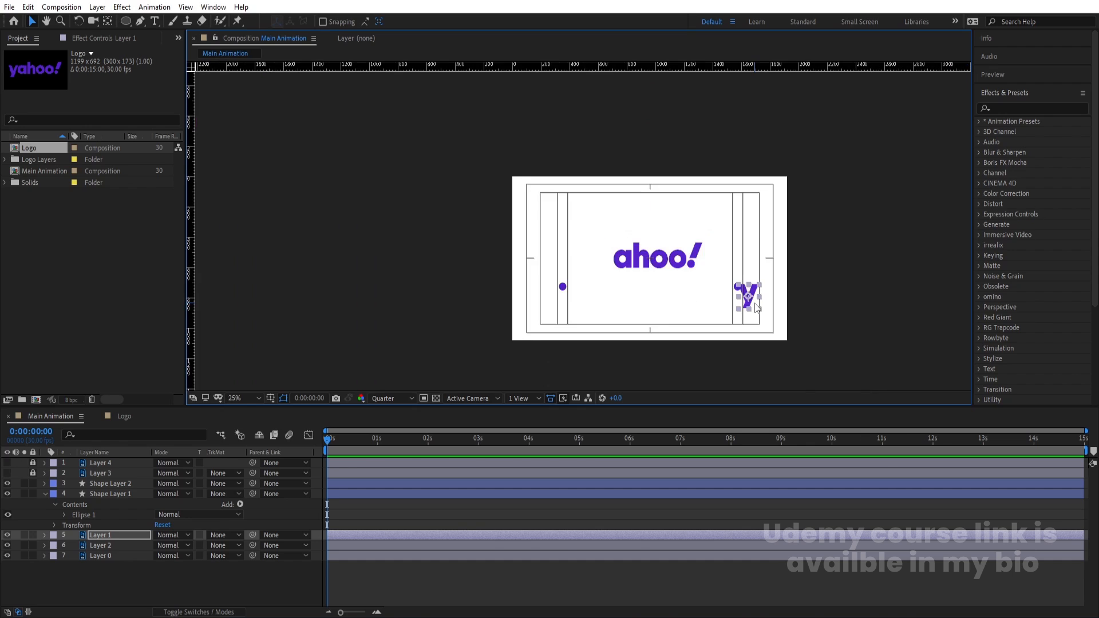
pyautogui.moveTo(680, 229); pyautogui.dragTo(692, 235)
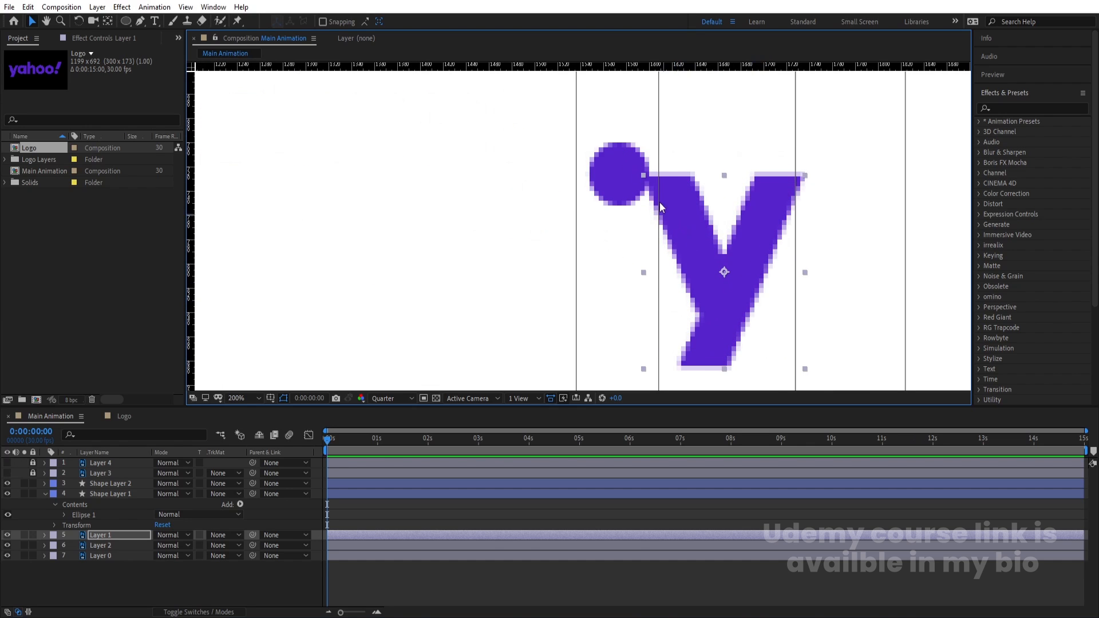
pyautogui.scroll(-4, 596, 292)
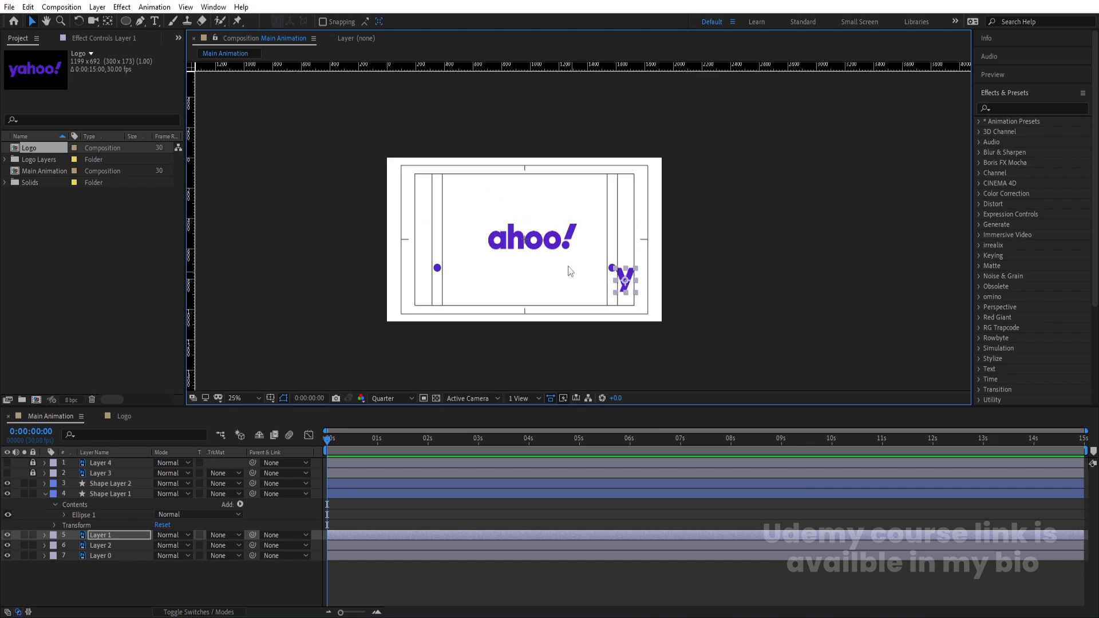
# Move the original exclamation mark out of the logo so its upper-right tip sits beside the circle on the left side
pyautogui.press('Num_Lock')
pyautogui.click(565, 239)
pyautogui.moveTo(565, 239); pyautogui.dragTo(402, 340)
pyautogui.scroll(5, 410, 276)
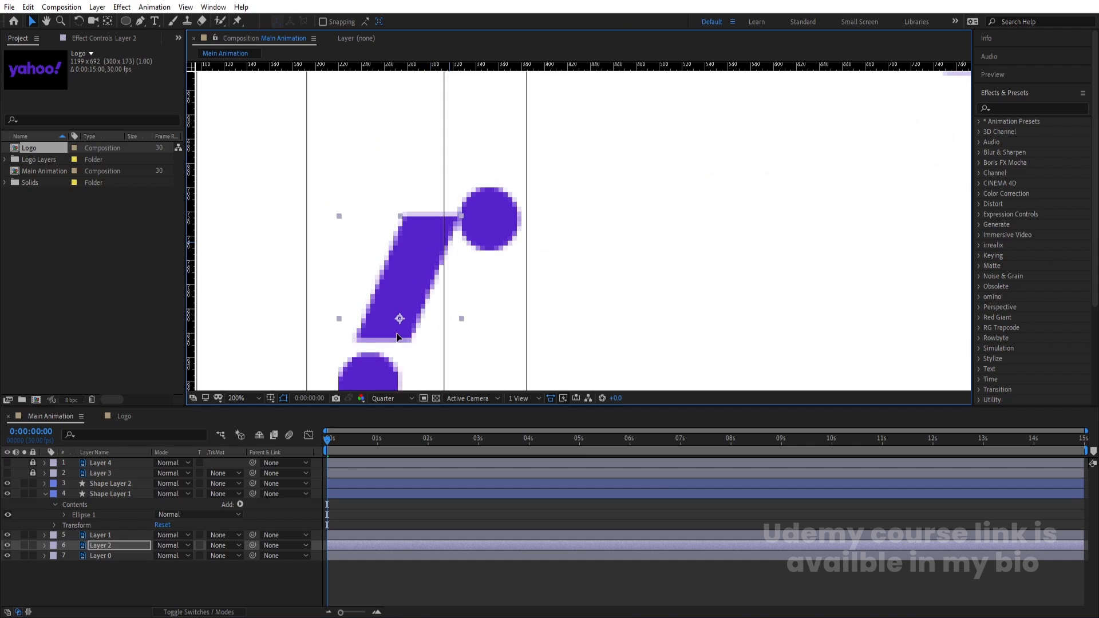
pyautogui.scroll(-4, 452, 275)
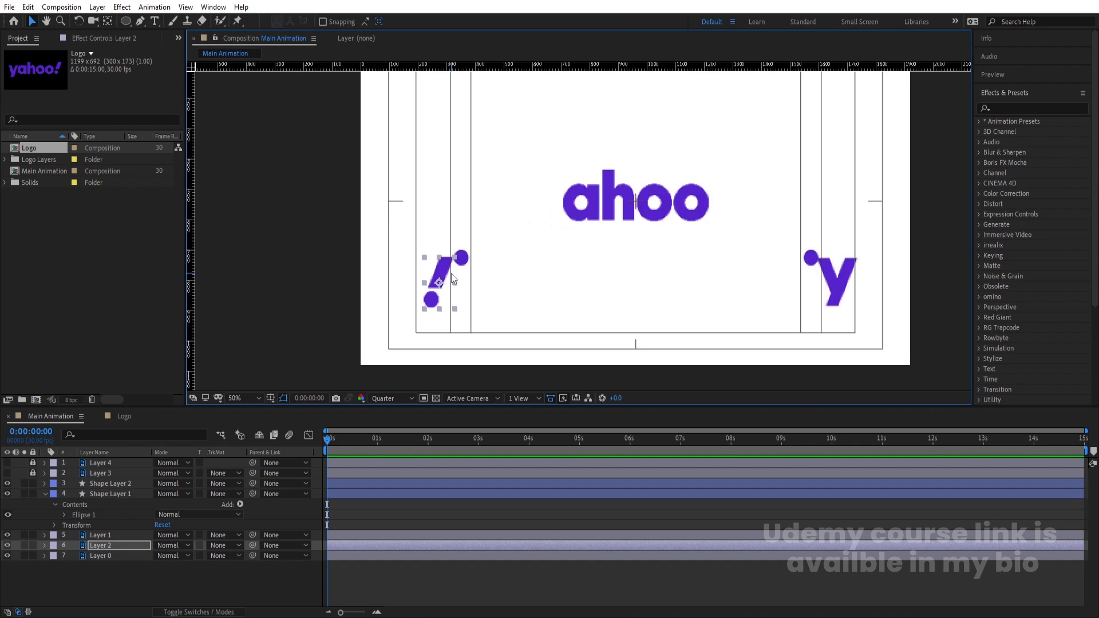
pyautogui.click(245, 397)
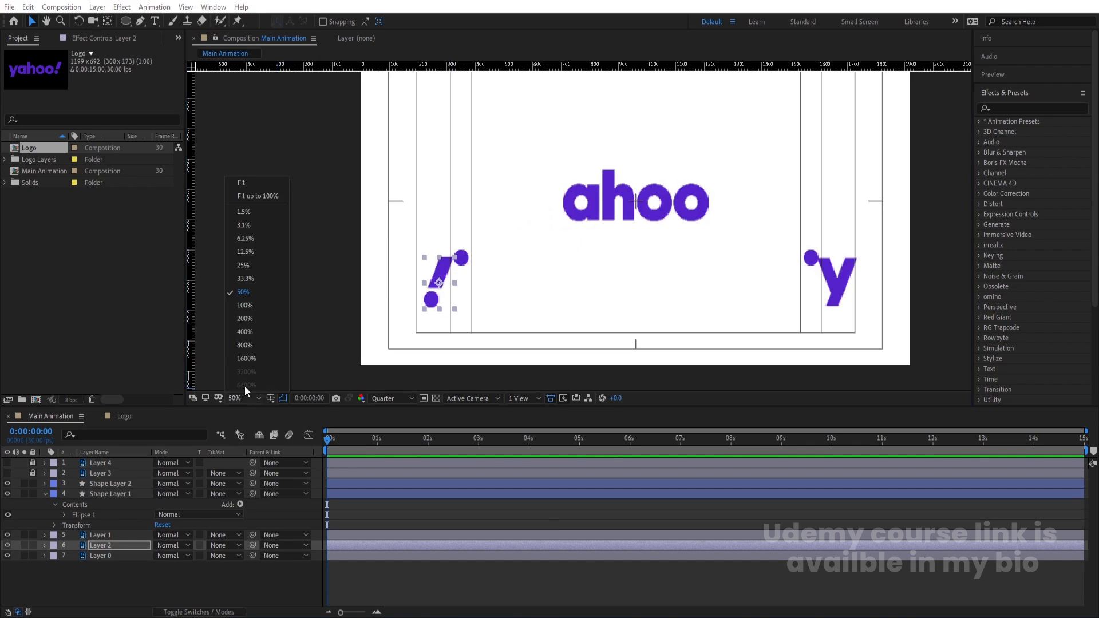
pyautogui.click(245, 182)
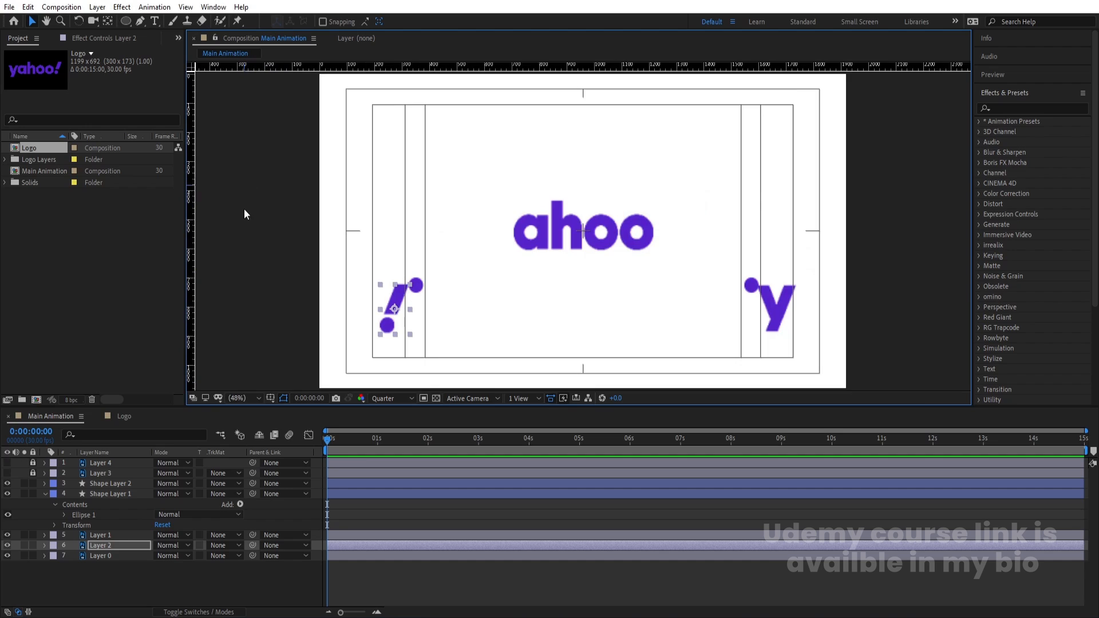
pyautogui.click(489, 352)
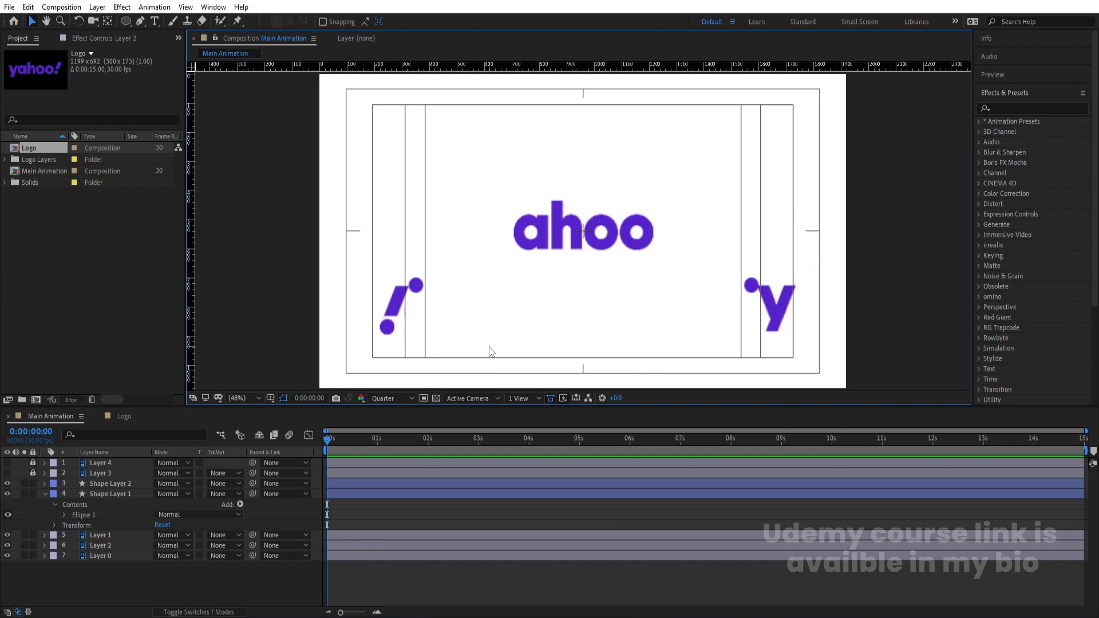
pyautogui.click(392, 317)
pyautogui.click(528, 317)
# Select both circle layers, set their label colour to Red and collapse their properties
pyautogui.click(416, 285)
pyautogui.keyDown('shift'); pyautogui.click(751, 285); pyautogui.keyUp('shift')
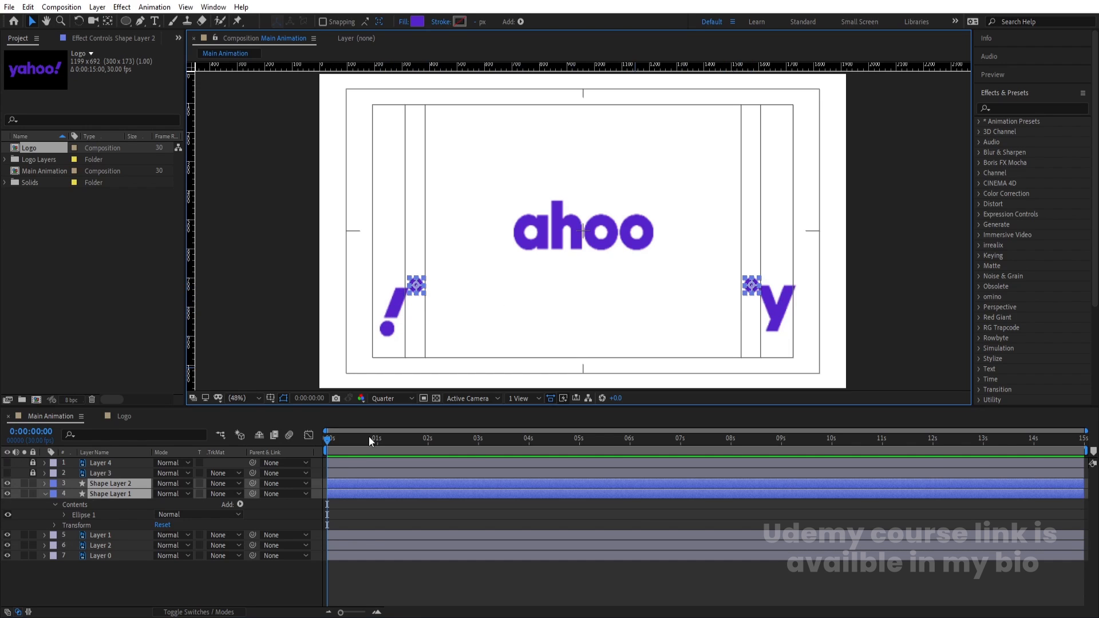
pyautogui.click(105, 483)
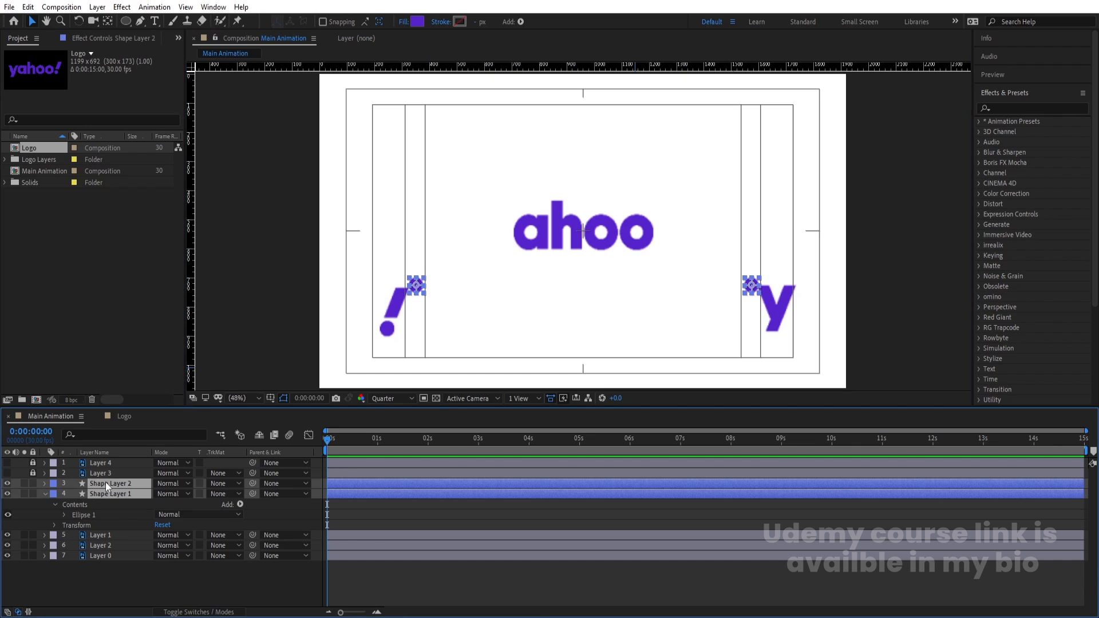
pyautogui.click(61, 483)
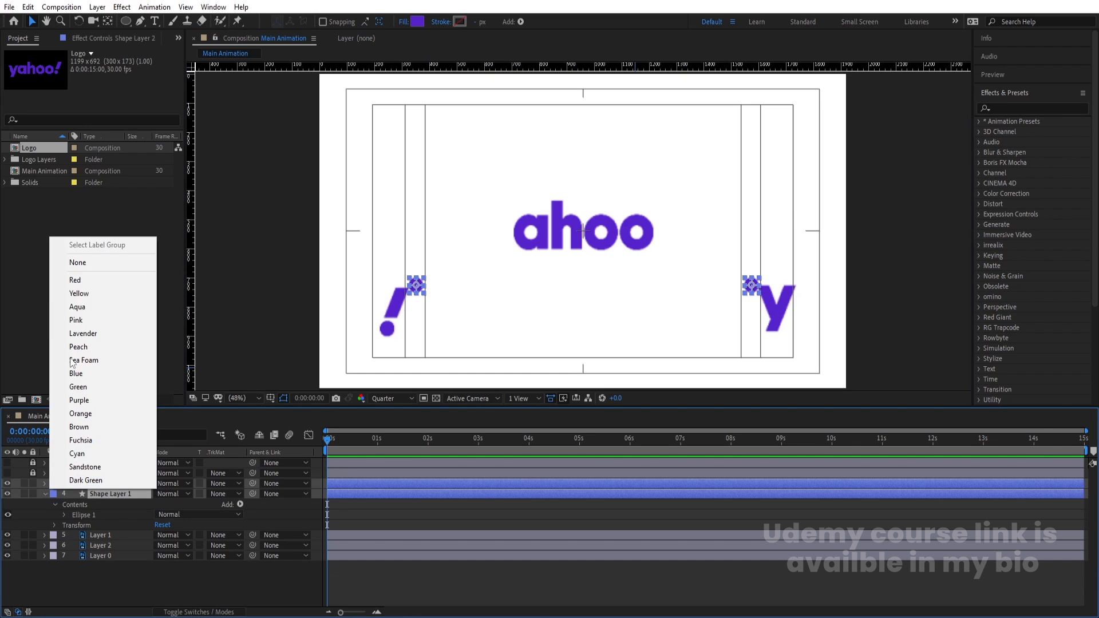
pyautogui.click(88, 280)
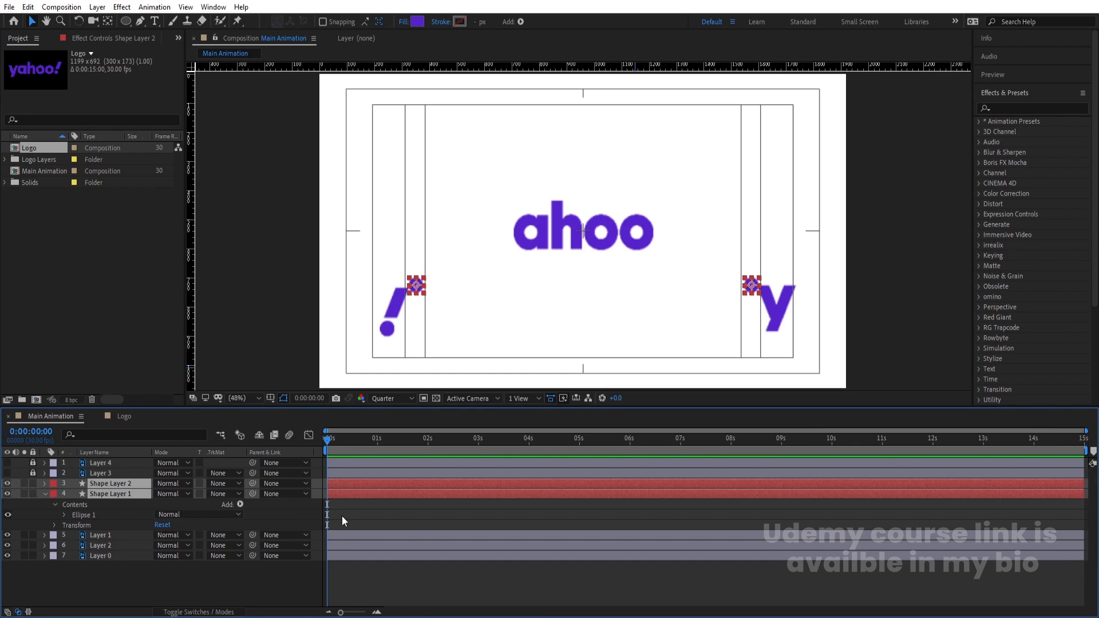
pyautogui.click(45, 494)
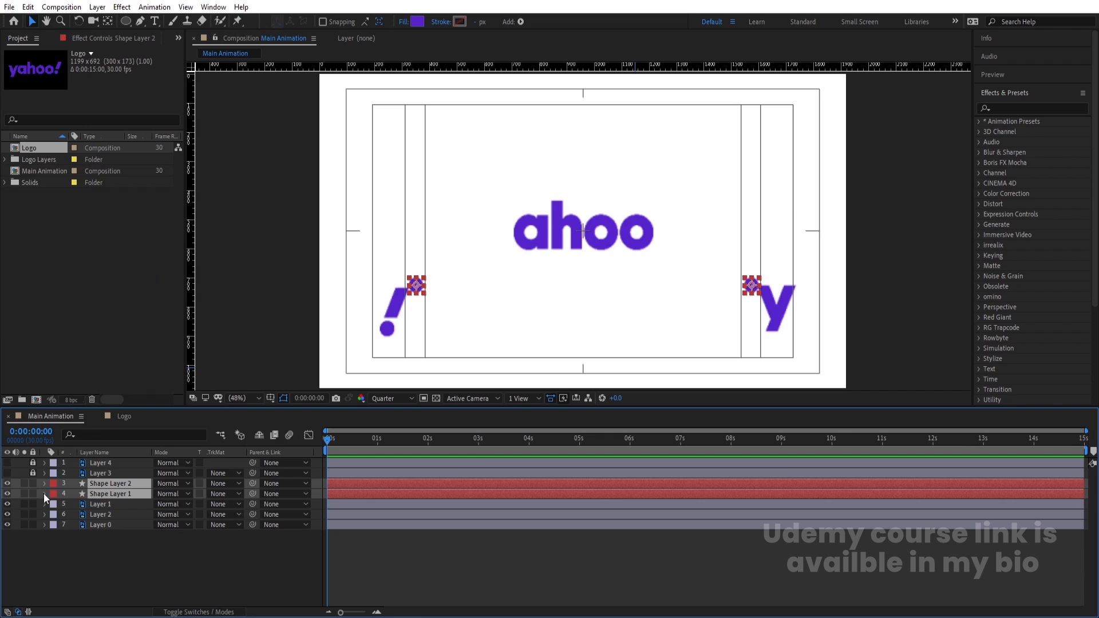
# Add Position keyframes to both circle layers at frame 0, frame 20 and 1 second, keeping the circles at ground level
pyautogui.press('p')
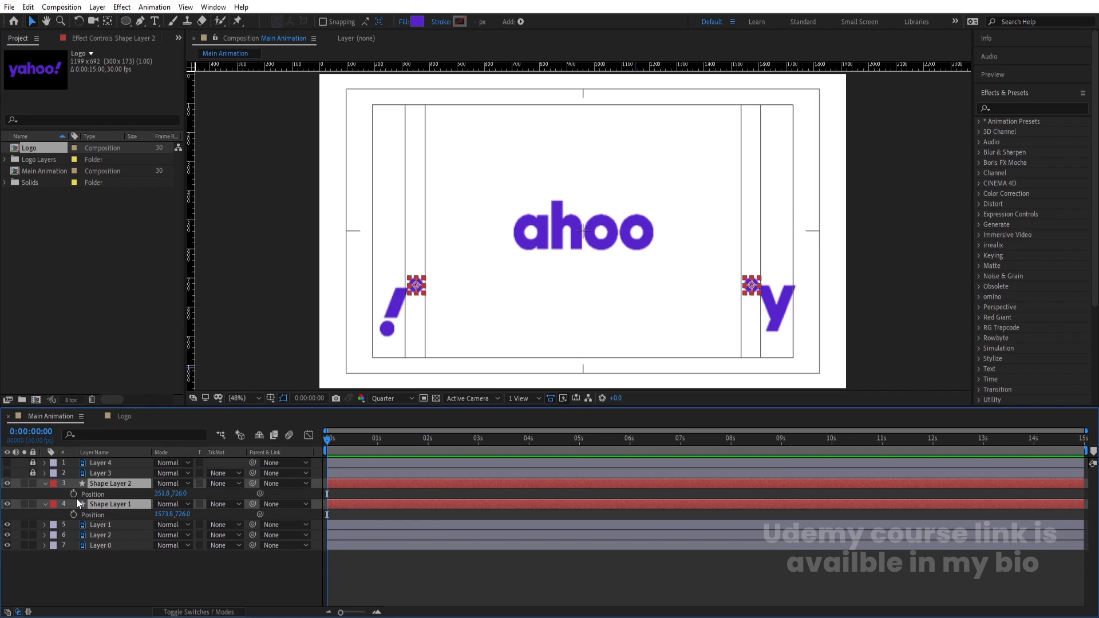
pyautogui.click(74, 494)
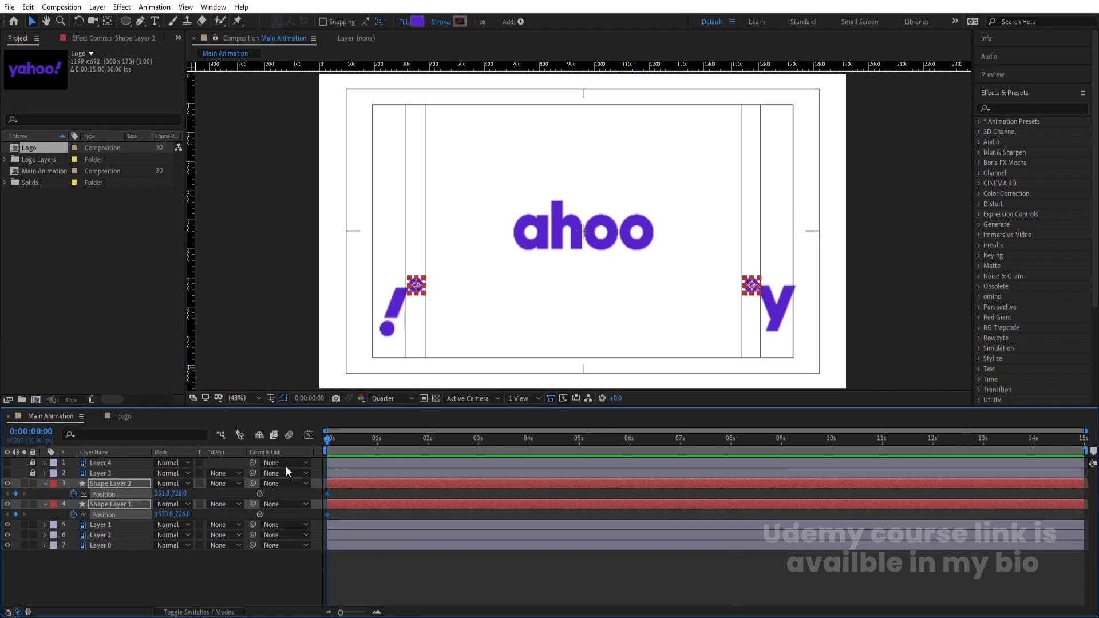
pyautogui.press('=')
pyautogui.press('=')
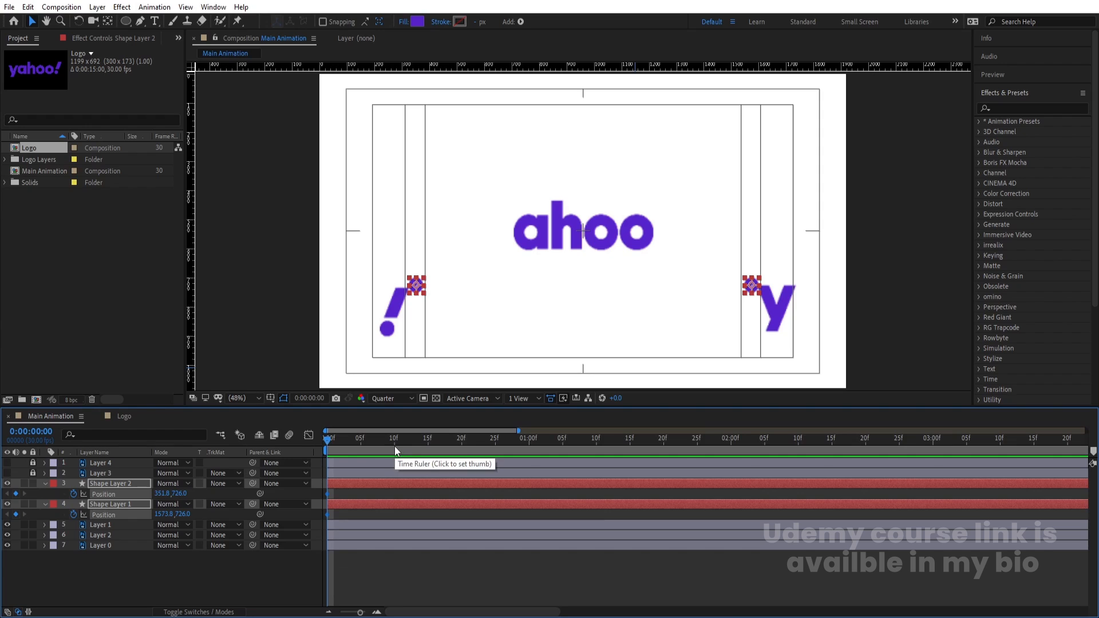
pyautogui.click(460, 443)
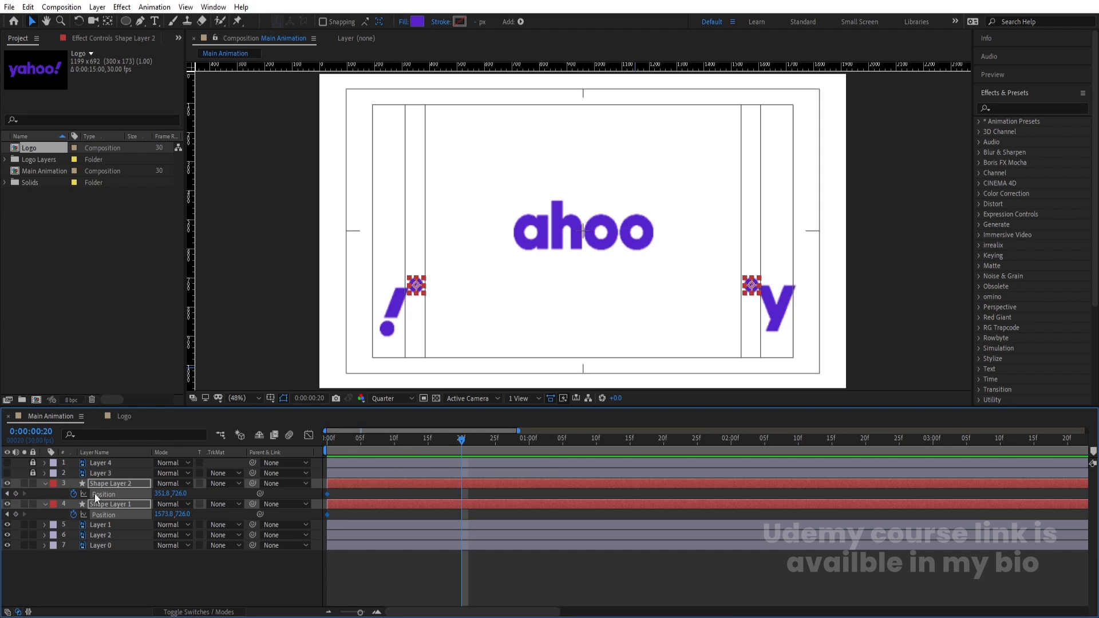
pyautogui.click(16, 514)
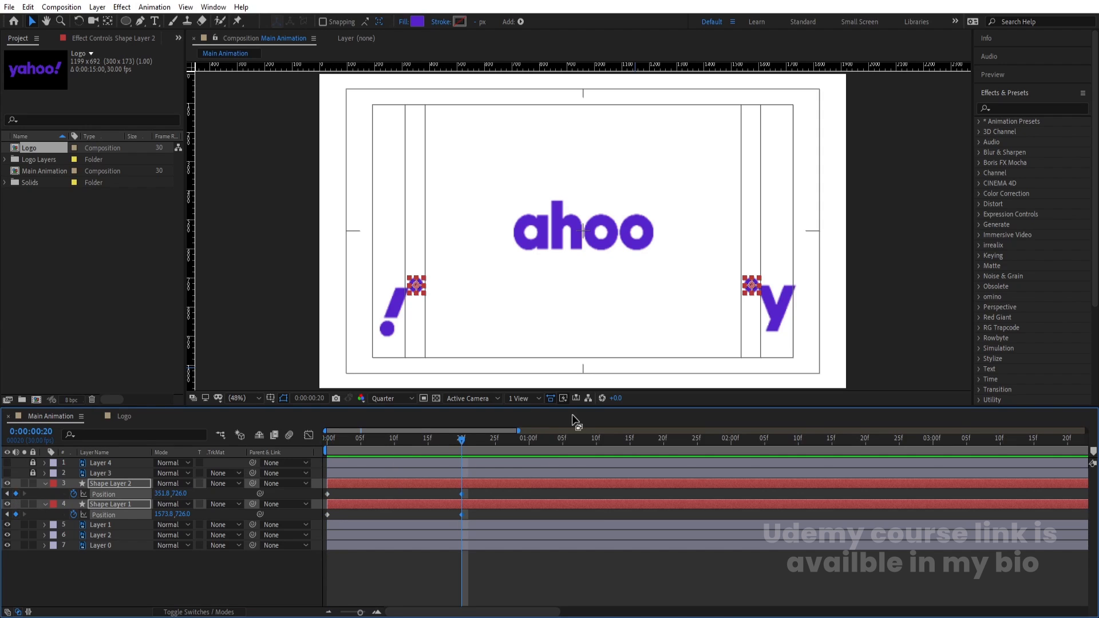
pyautogui.click(529, 439)
pyautogui.click(16, 494)
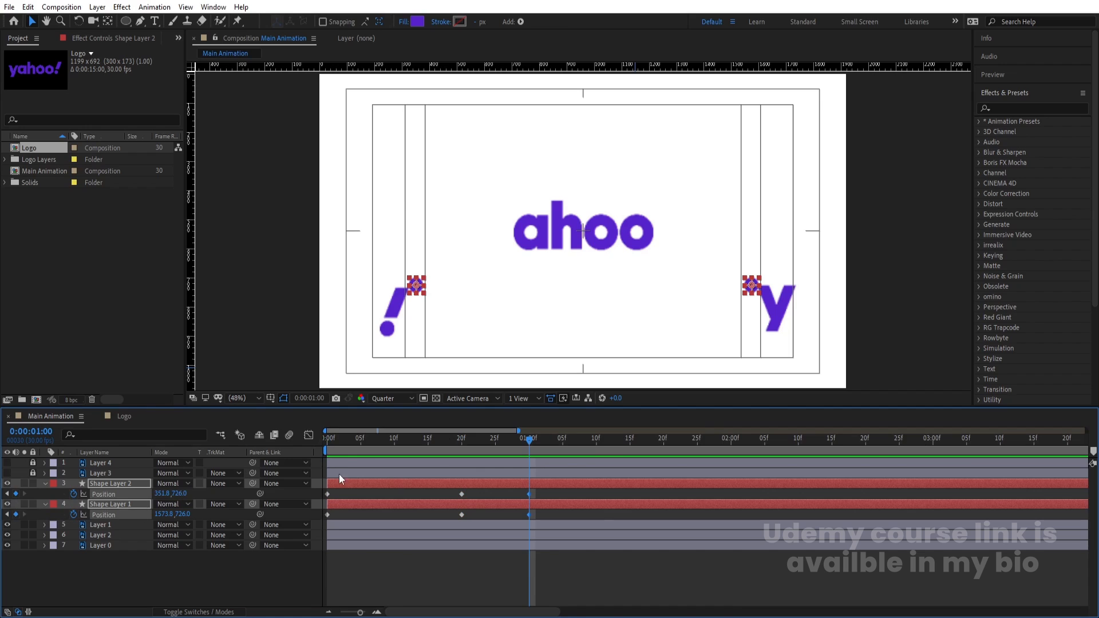
# At frame 0, raise both circles above the canvas by setting their Y position to -52
pyautogui.moveTo(435, 440); pyautogui.dragTo(234, 452)
pyautogui.moveTo(179, 493); pyautogui.dragTo(78, 479)
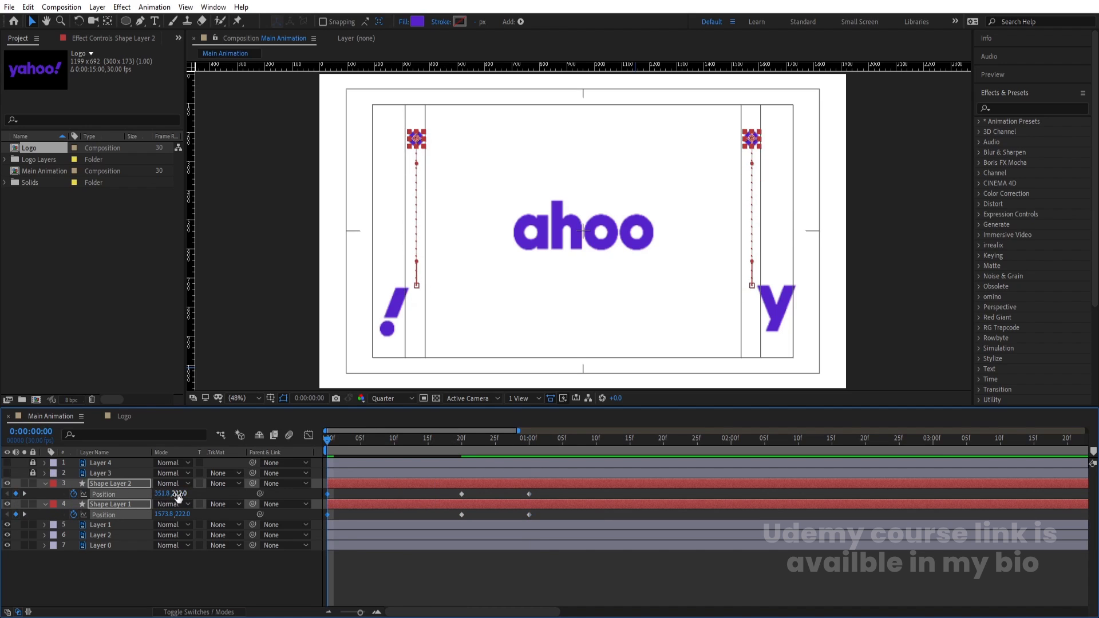
pyautogui.moveTo(179, 494); pyautogui.dragTo(40, 472)
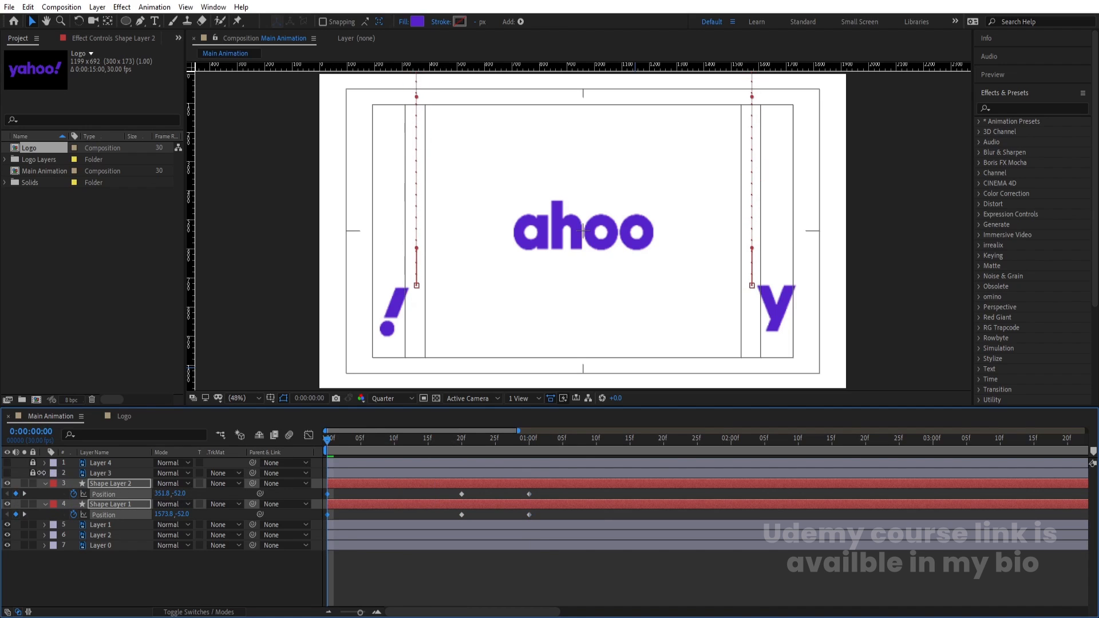
# Set both circles' Y position to 629 at frame 25 and apply Easy Ease to all their Position keyframes
pyautogui.click(496, 444)
pyautogui.moveTo(184, 494); pyautogui.dragTo(136, 488)
pyautogui.moveTo(548, 494); pyautogui.dragTo(307, 538)
pyautogui.press('F9')
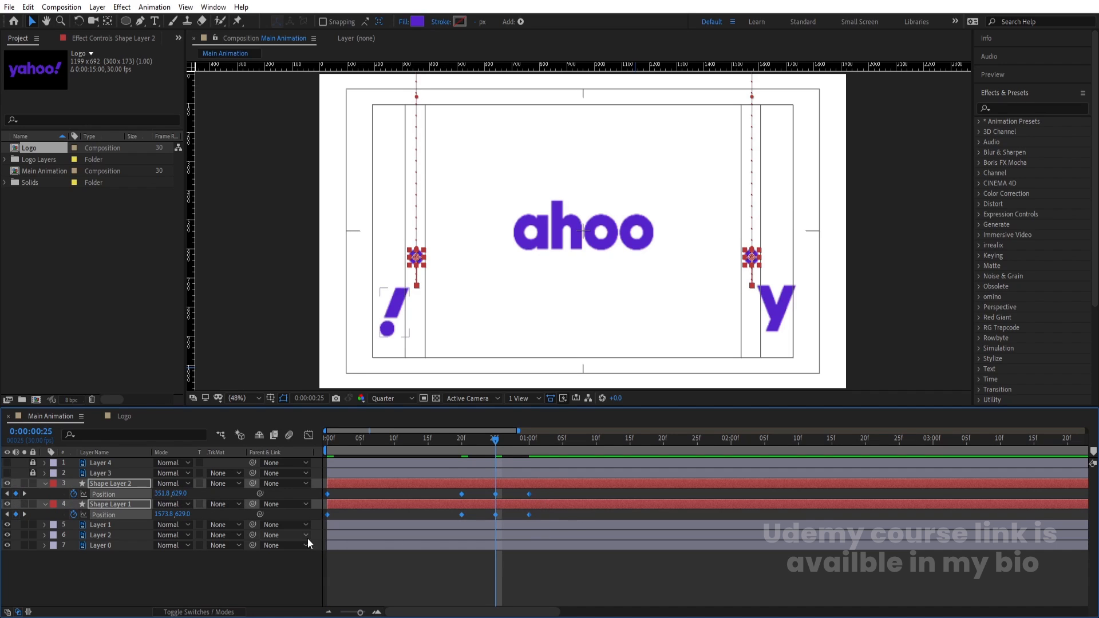
# Reshape the circles' speed graph in the Graph Editor so the speed peaks sharply around the ground contacts at frame 20 and 1 second
pyautogui.click(308, 435)
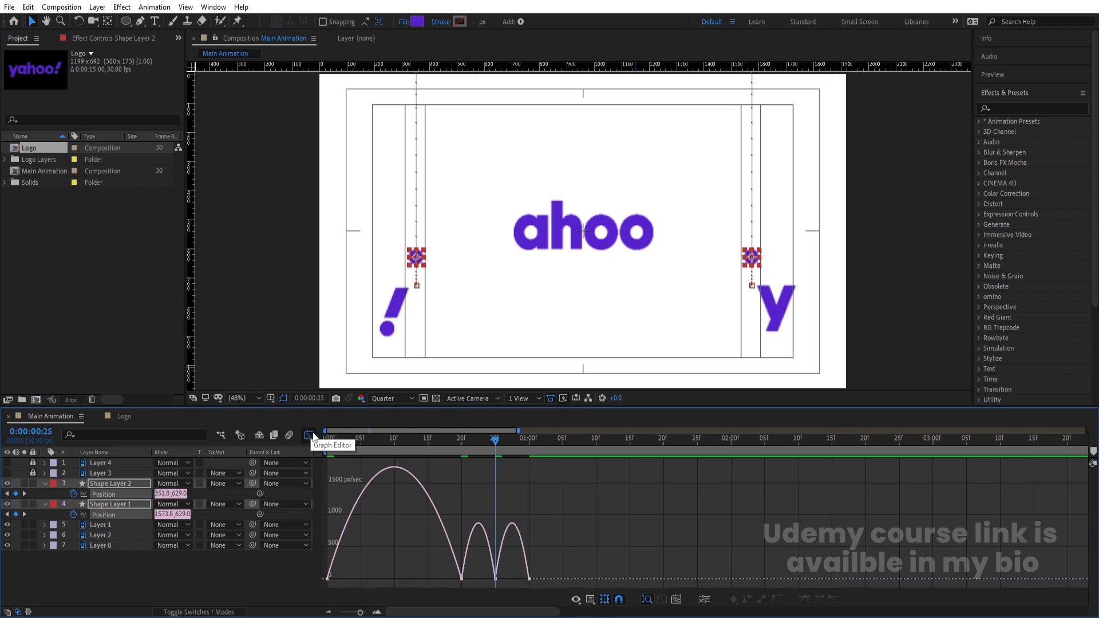
pyautogui.moveTo(349, 575); pyautogui.dragTo(451, 571)
pyautogui.press('=')
pyautogui.moveTo(478, 532); pyautogui.dragTo(536, 578)
pyautogui.moveTo(390, 548); pyautogui.dragTo(433, 575)
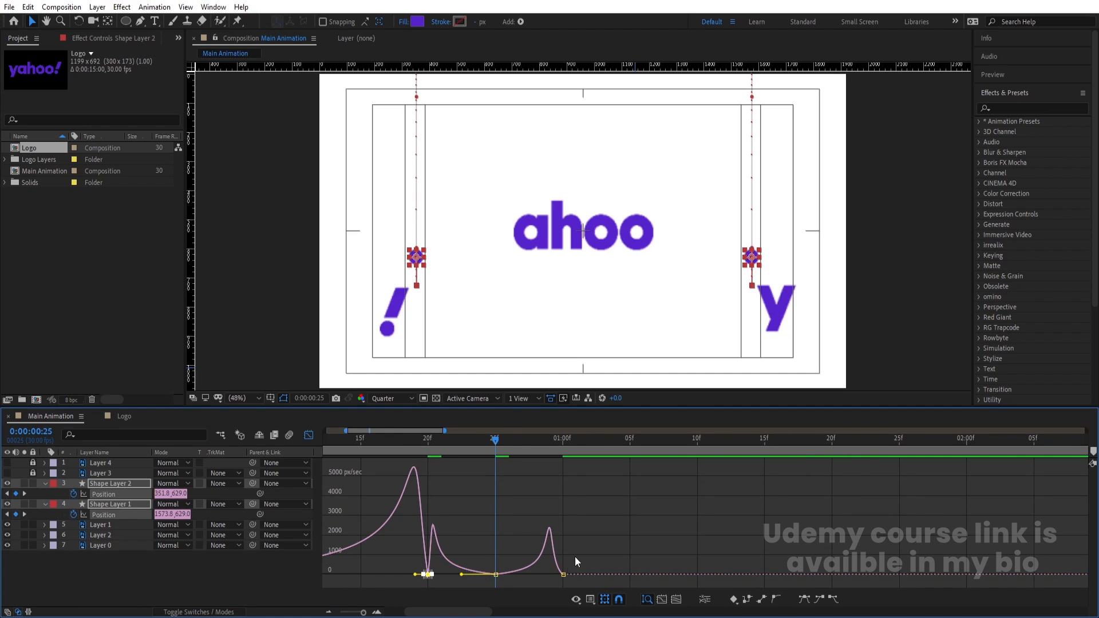
pyautogui.moveTo(575, 557); pyautogui.dragTo(558, 576)
# Leave the Graph Editor and preview the circles' bounce from the start of the composition
pyautogui.press('Home')
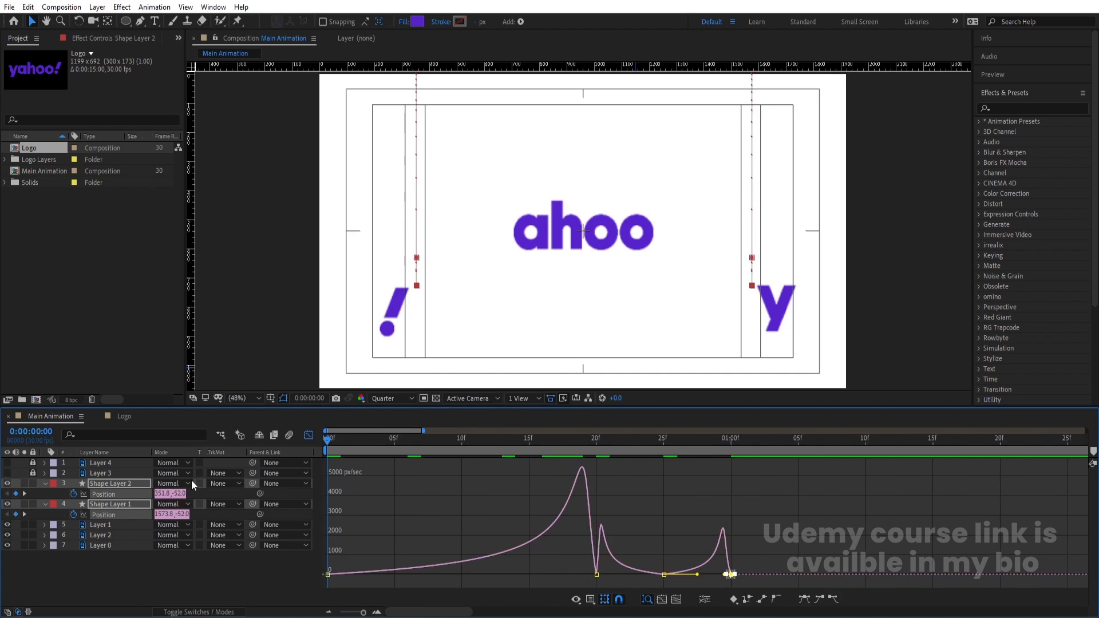
pyautogui.click(308, 435)
pyautogui.press('space')
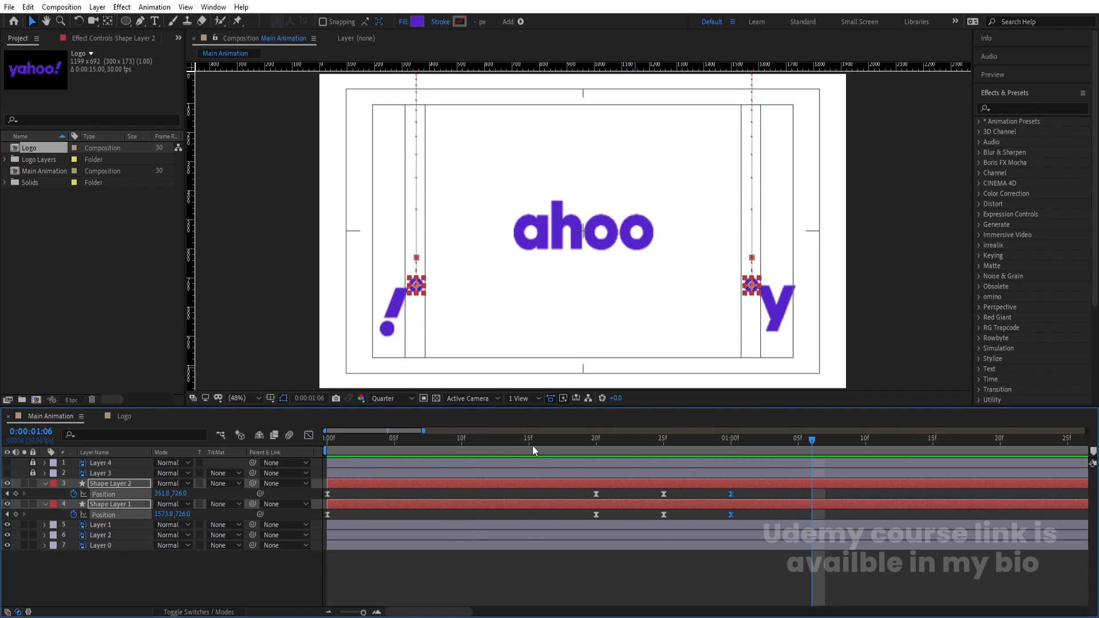
# Shift Shape Layer 2, the circle beside the exclamation mark, to start at frame 5 and preview the staggered bounce
pyautogui.press('-')
pyautogui.press('-')
pyautogui.moveTo(463, 440); pyautogui.dragTo(263, 453)
pyautogui.click(361, 440)
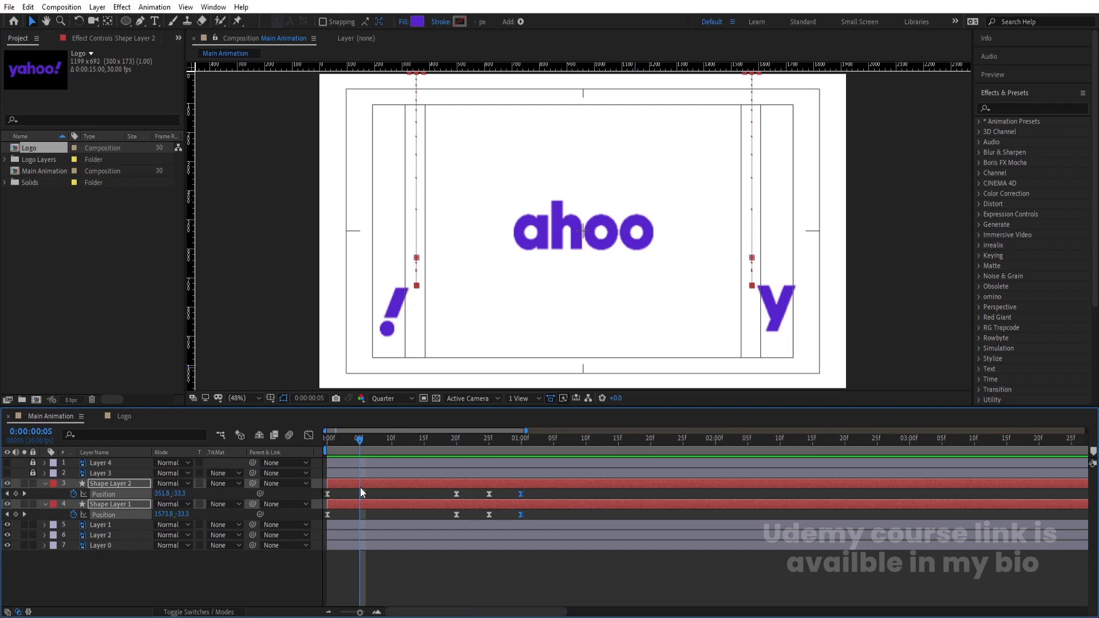
pyautogui.click(346, 483)
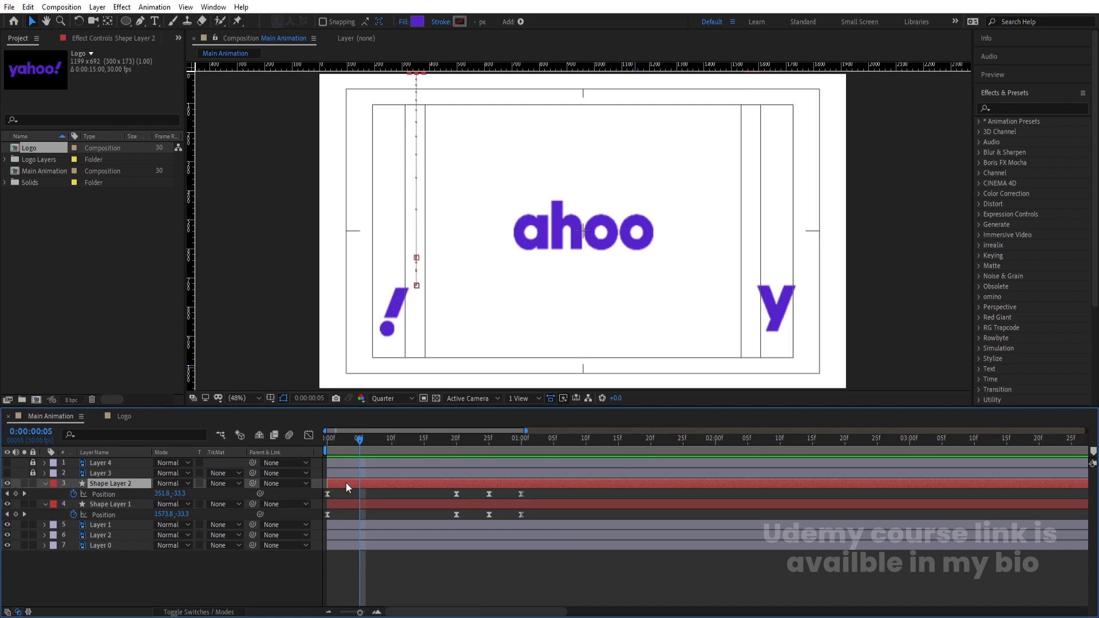
pyautogui.press('[')
pyautogui.press('space')
pyautogui.press('space')
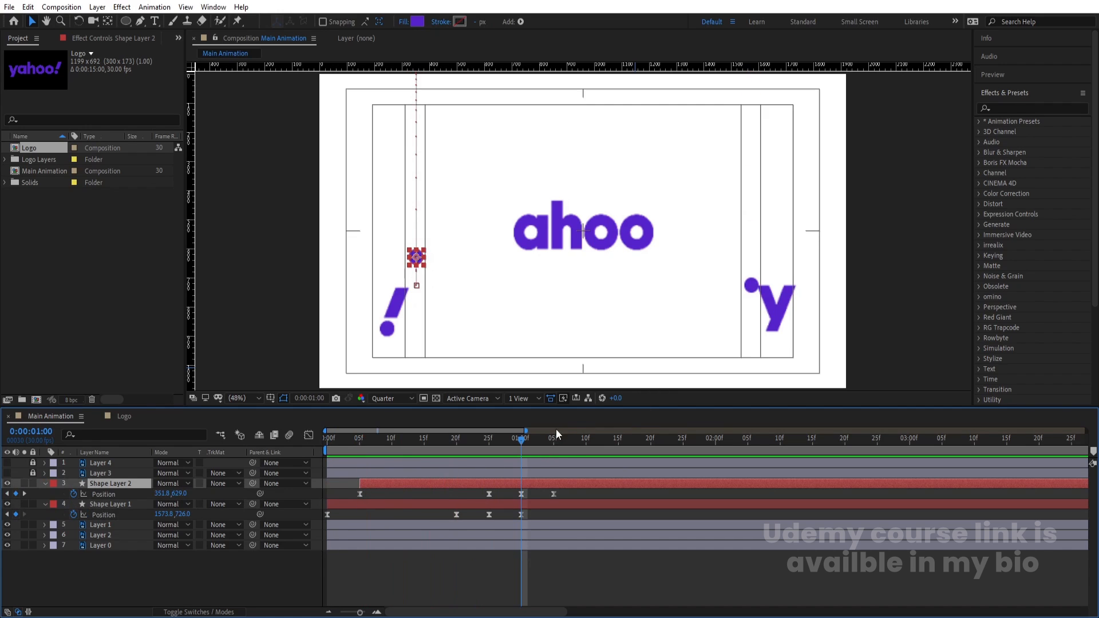
# Split both circle layers, Shape Layer 1 and Shape Layer 2, at their final bounce keyframe at 0:00:01:05
pyautogui.press('k')
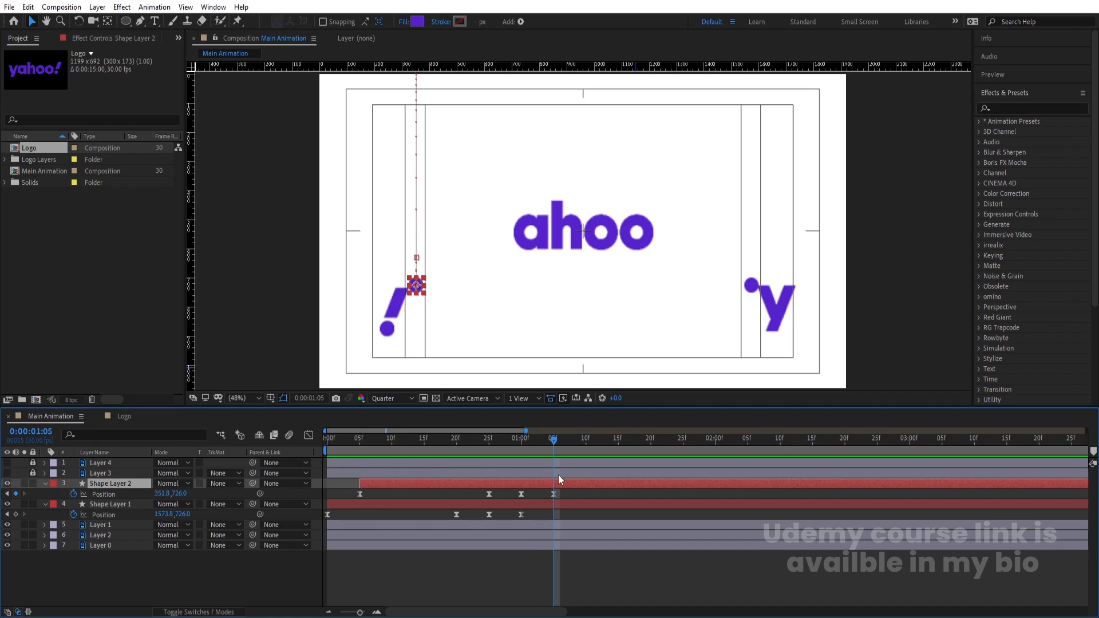
pyautogui.click(102, 503)
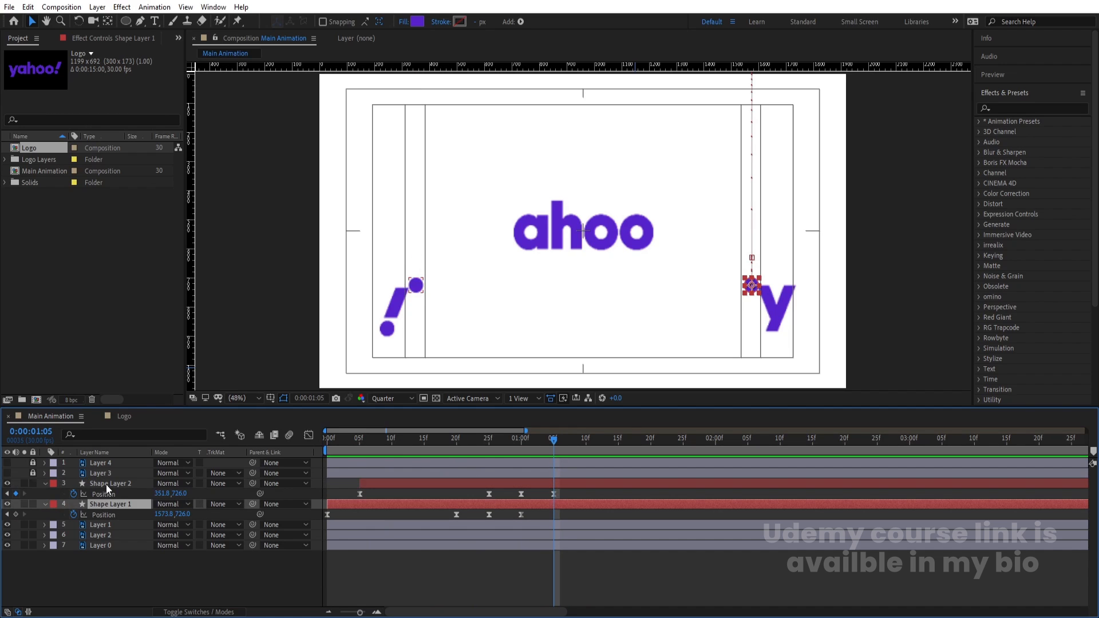
pyautogui.keyDown('ctrl'); pyautogui.click(106, 484); pyautogui.keyUp('ctrl')
pyautogui.hotkey('ctrl', 'shift', 'd')
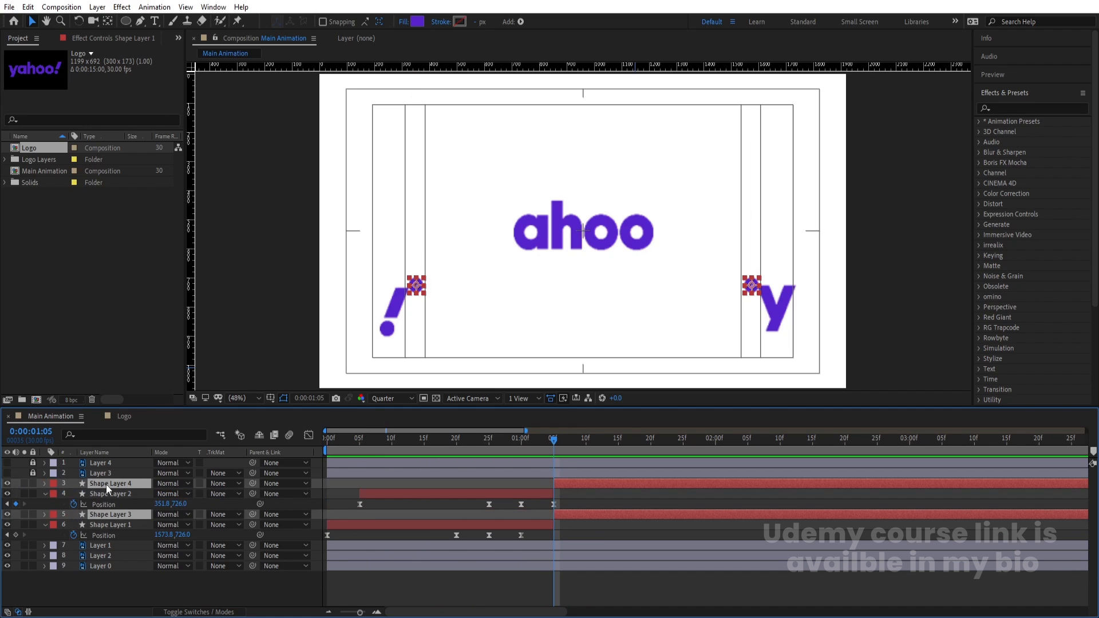
# Move the two split-off circle layers below the original circles and give them a yellow label
pyautogui.moveTo(109, 514); pyautogui.dragTo(118, 530)
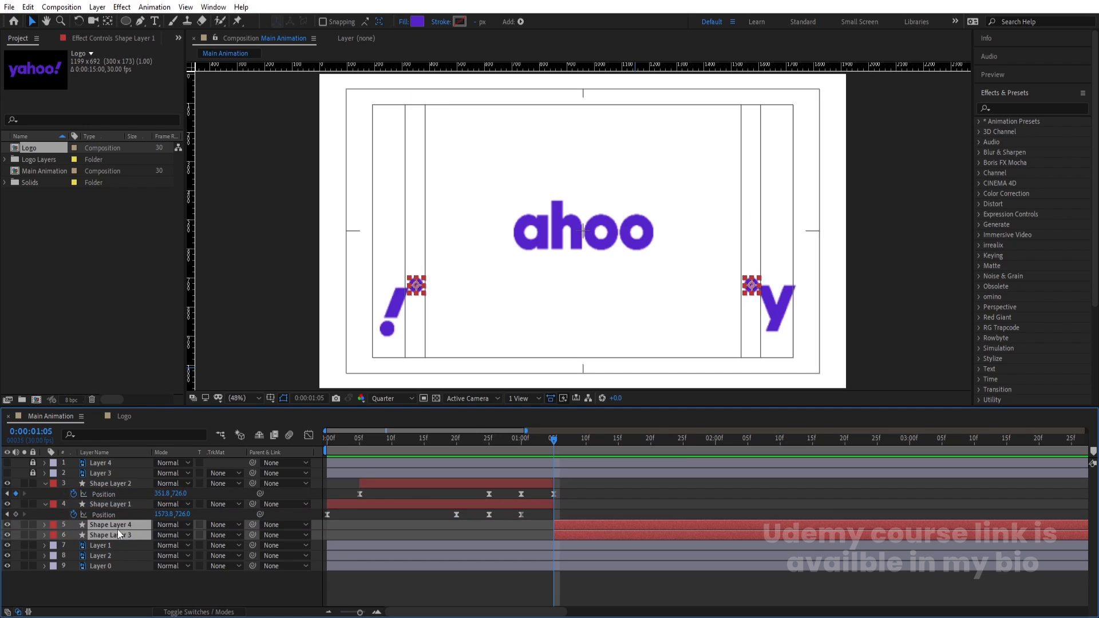
pyautogui.click(53, 528)
pyautogui.click(80, 335)
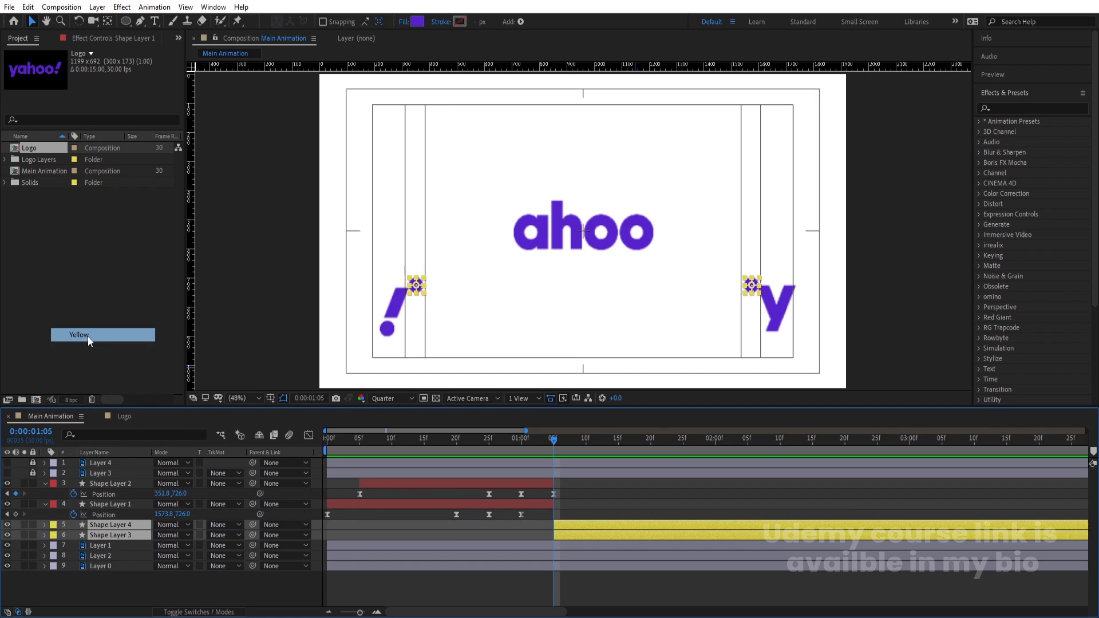
# Delete all Position keyframes from the yellow Shape Layer 3 and Shape Layer 4, and collapse the expanded layer properties
pyautogui.press('p')
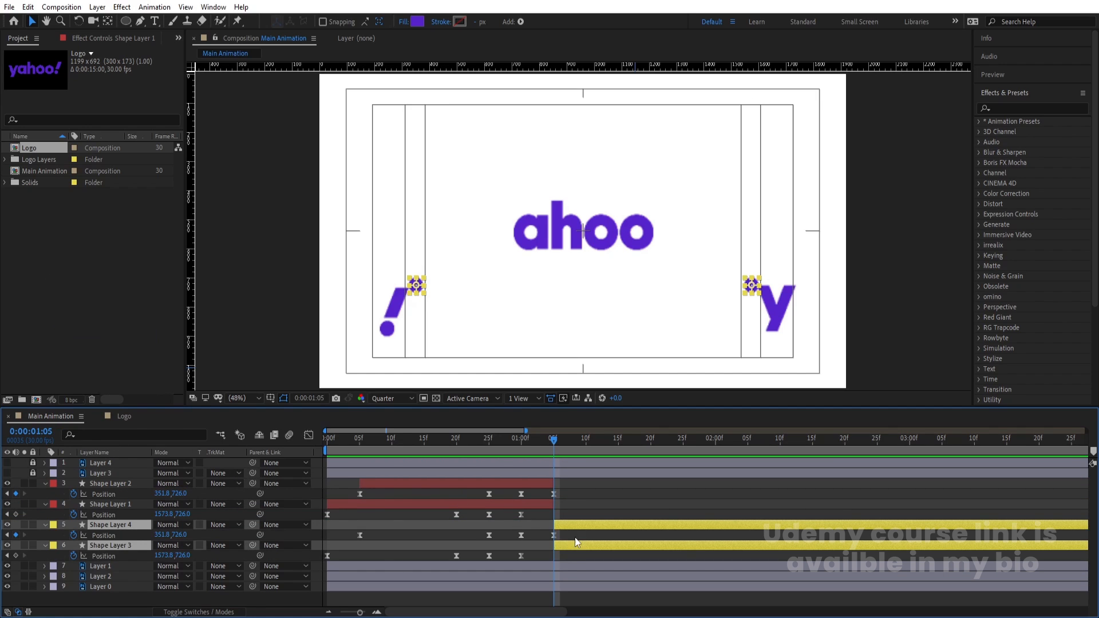
pyautogui.moveTo(574, 531); pyautogui.dragTo(237, 561)
pyautogui.press('Delete')
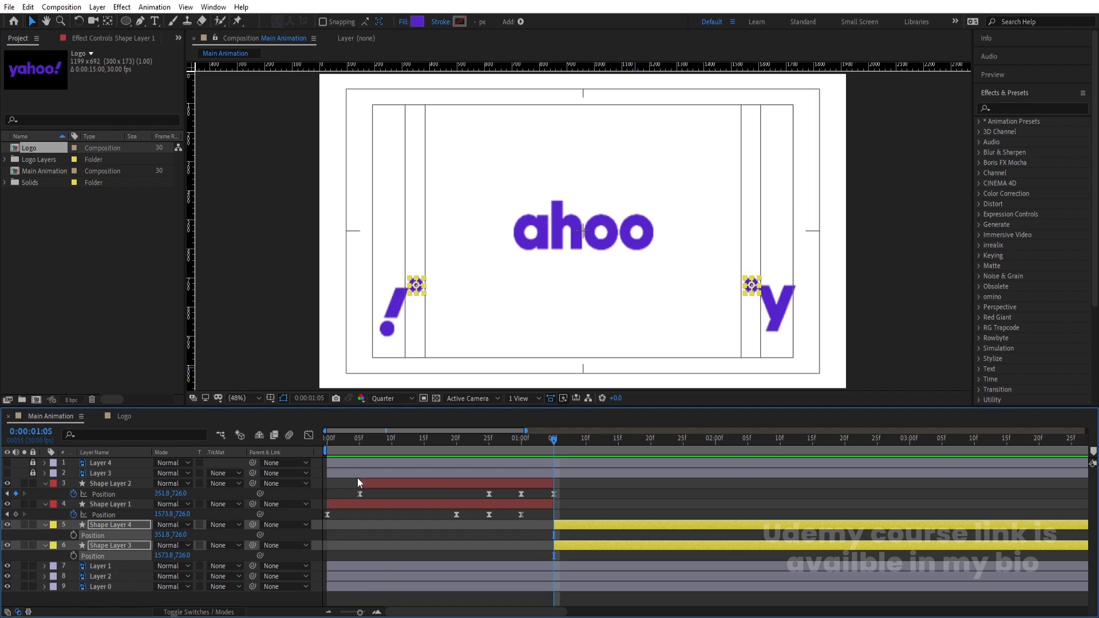
pyautogui.click(344, 482)
pyautogui.press('u')
pyautogui.press('u')
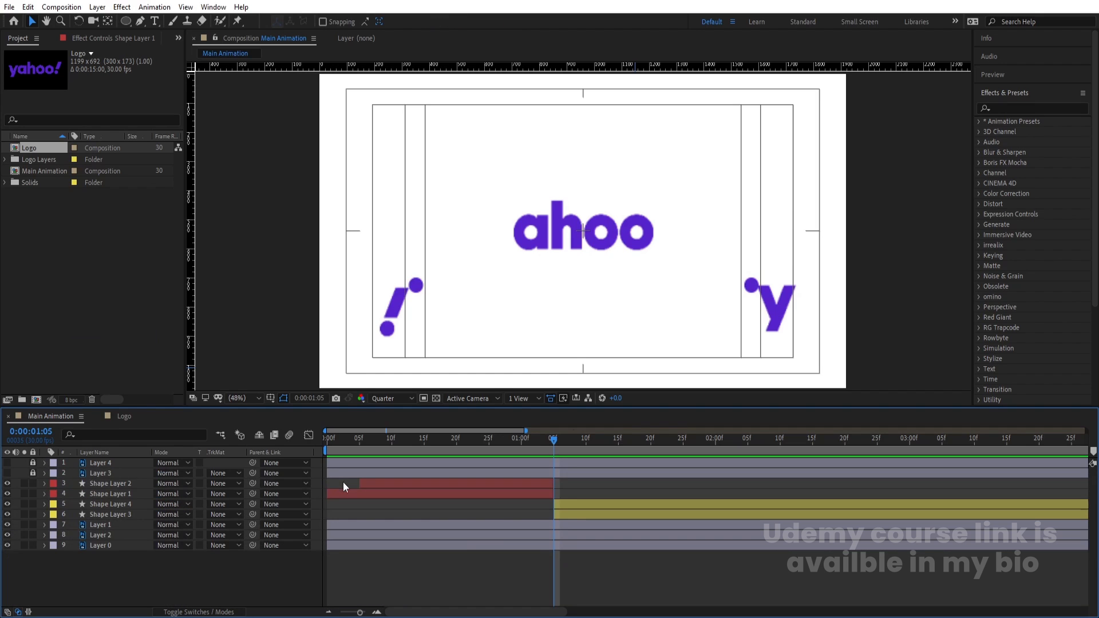
# Start the "y" and exclamation mark layers at 0:00:01:05 and separate the dimensions of their Position properties
pyautogui.click(774, 314)
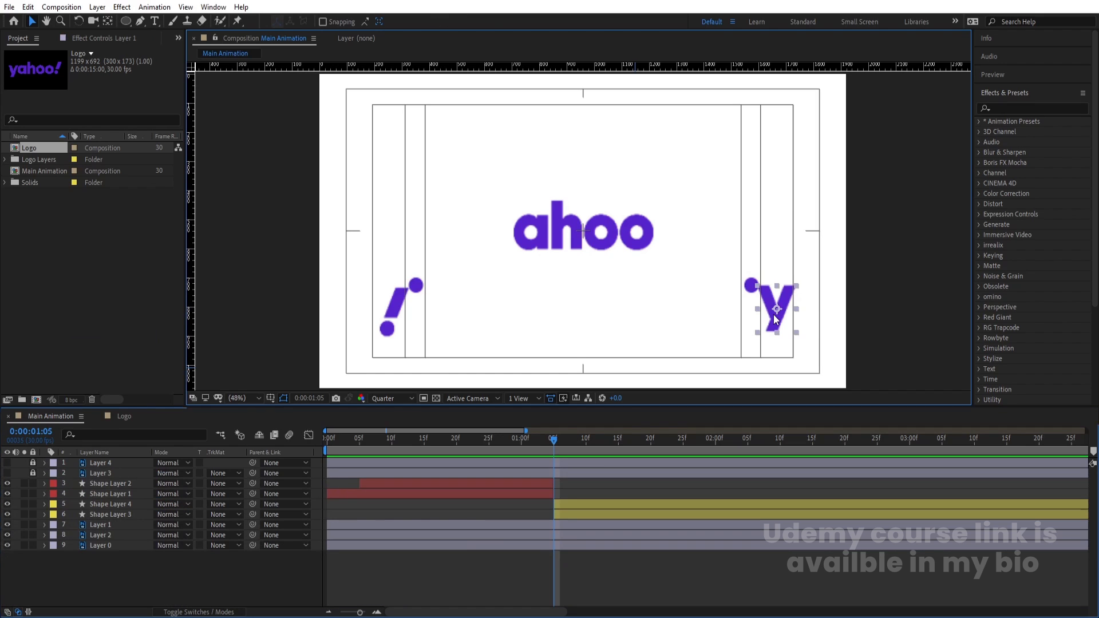
pyautogui.keyDown('shift'); pyautogui.click(389, 303); pyautogui.keyUp('shift')
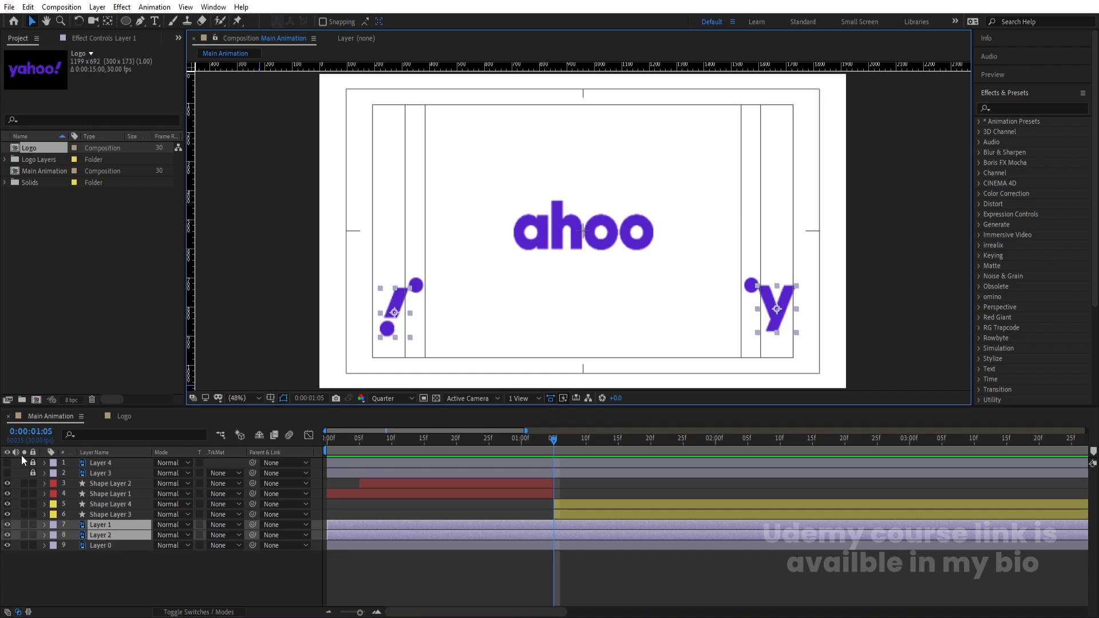
pyautogui.press('p')
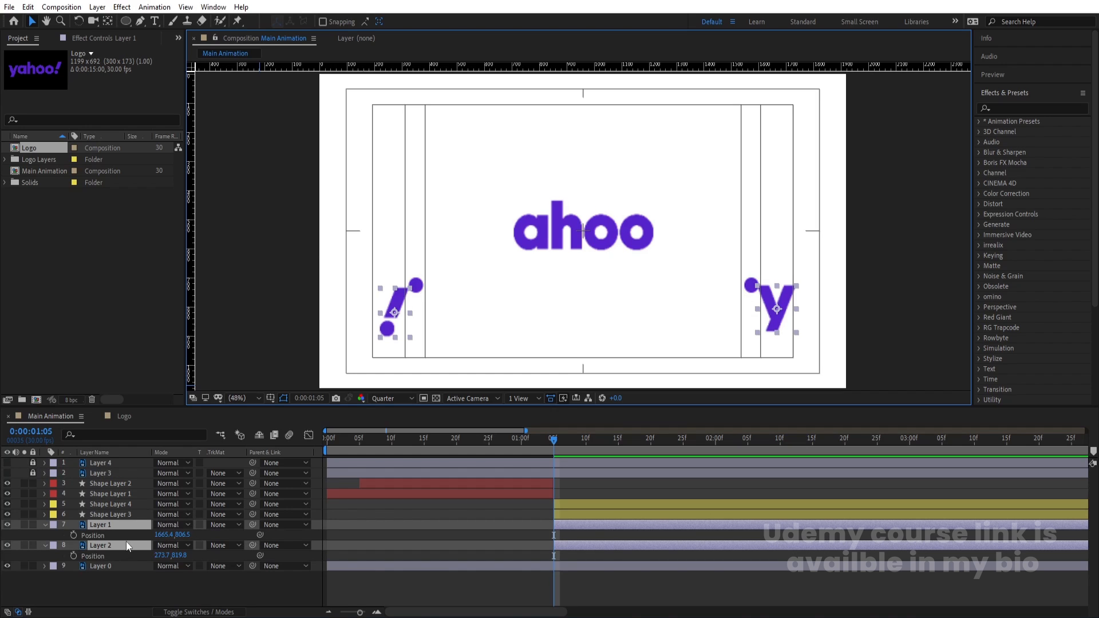
pyautogui.click(115, 540)
pyautogui.rightClick(98, 554)
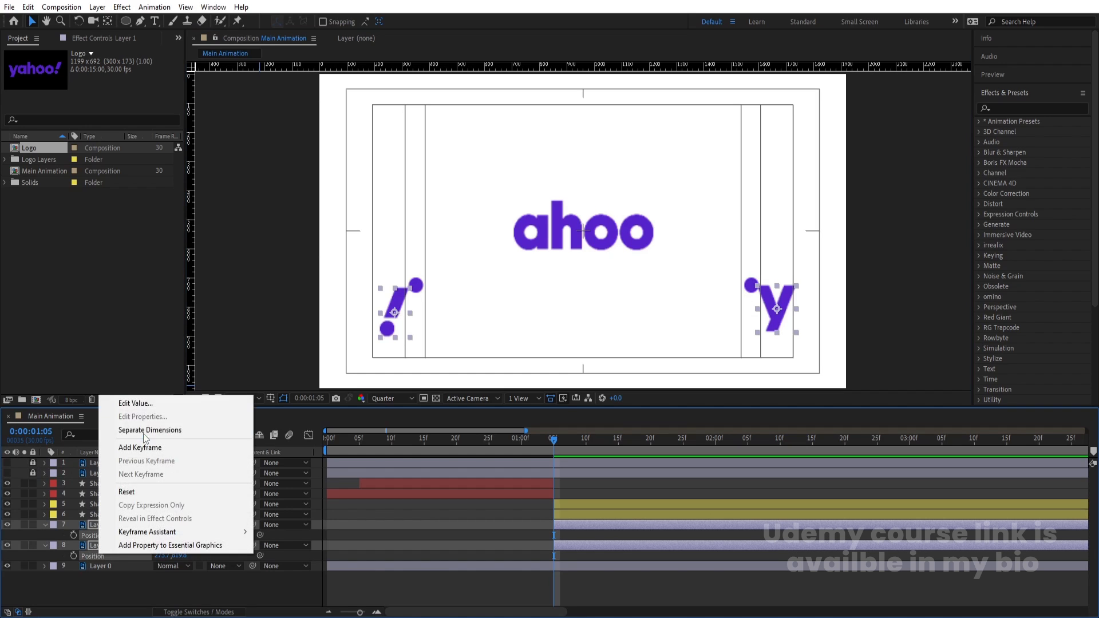
pyautogui.click(146, 430)
pyautogui.click(198, 541)
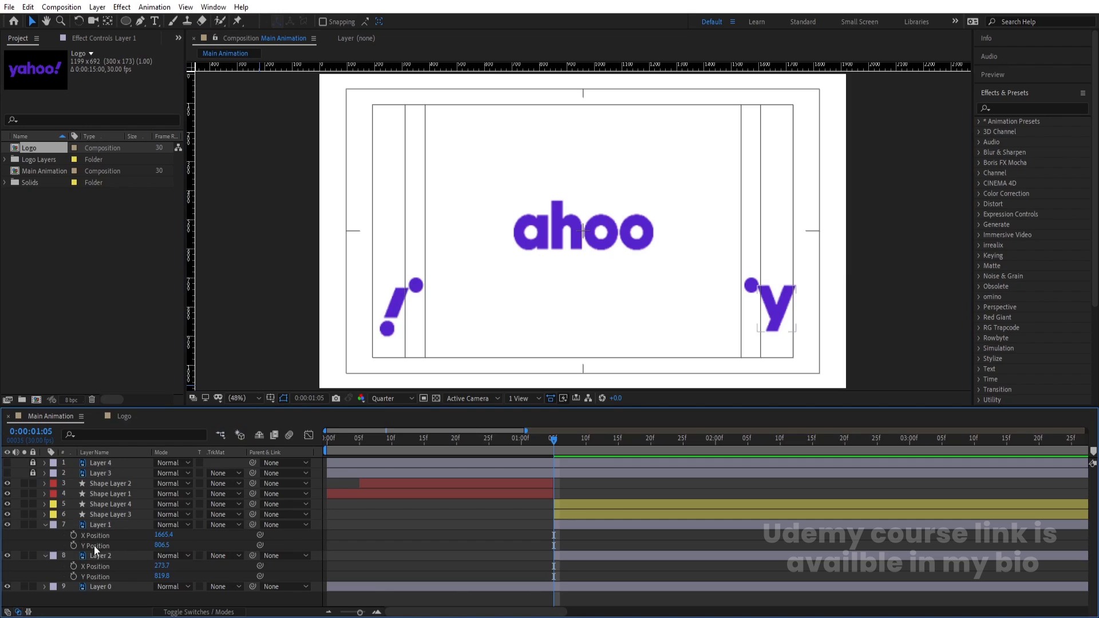
# Try to keyframe the Y Position of both characters at 0:00:01:05 and 0:00:02:00, raising them to 314.5 and 327.7 at the first keyframe
pyautogui.click(74, 546)
pyautogui.click(74, 576)
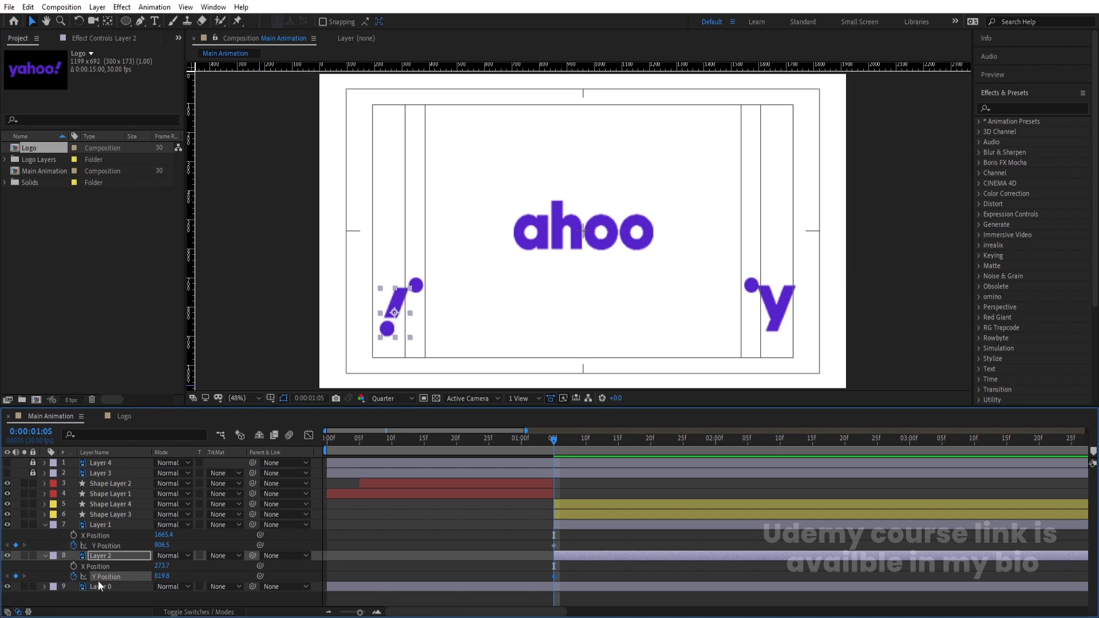
pyautogui.click(714, 440)
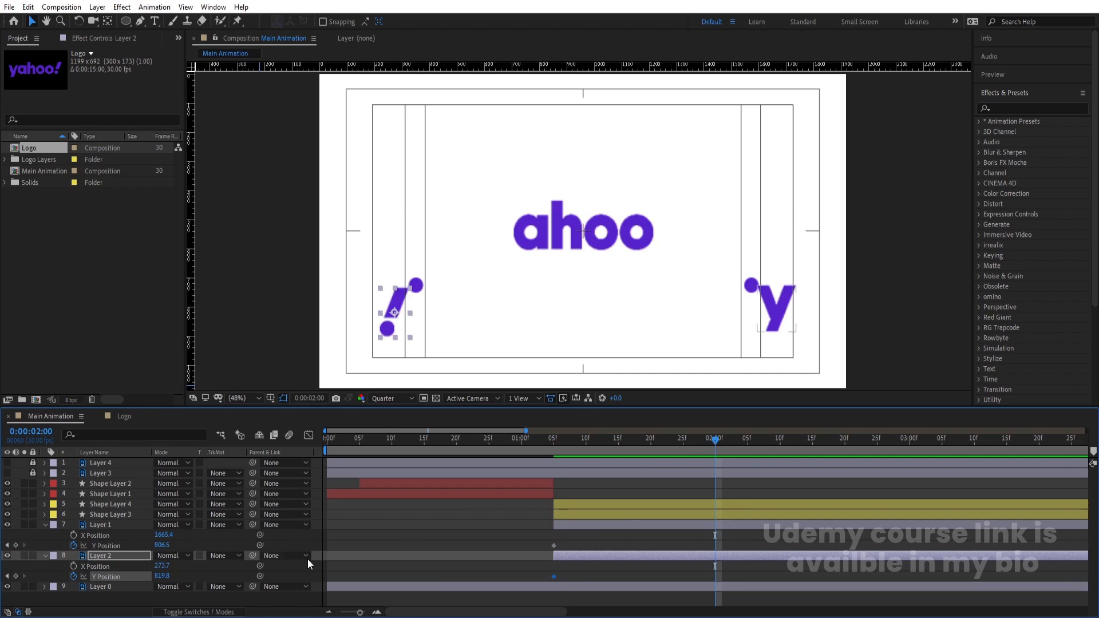
pyautogui.keyDown('ctrl'); pyautogui.click(97, 526); pyautogui.keyUp('ctrl')
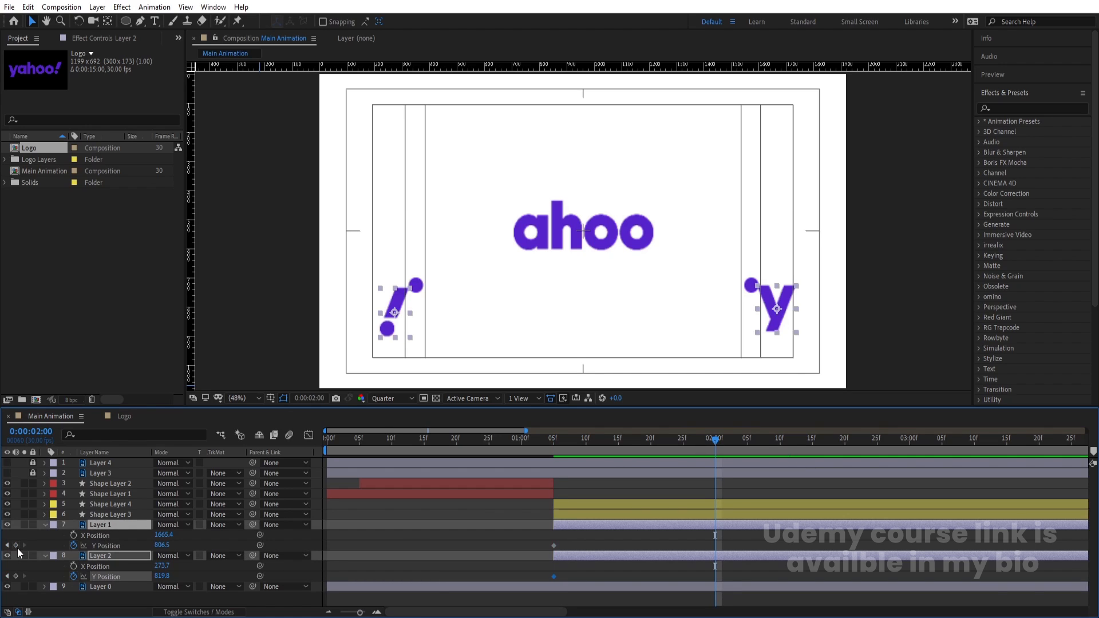
pyautogui.click(16, 545)
pyautogui.press('j')
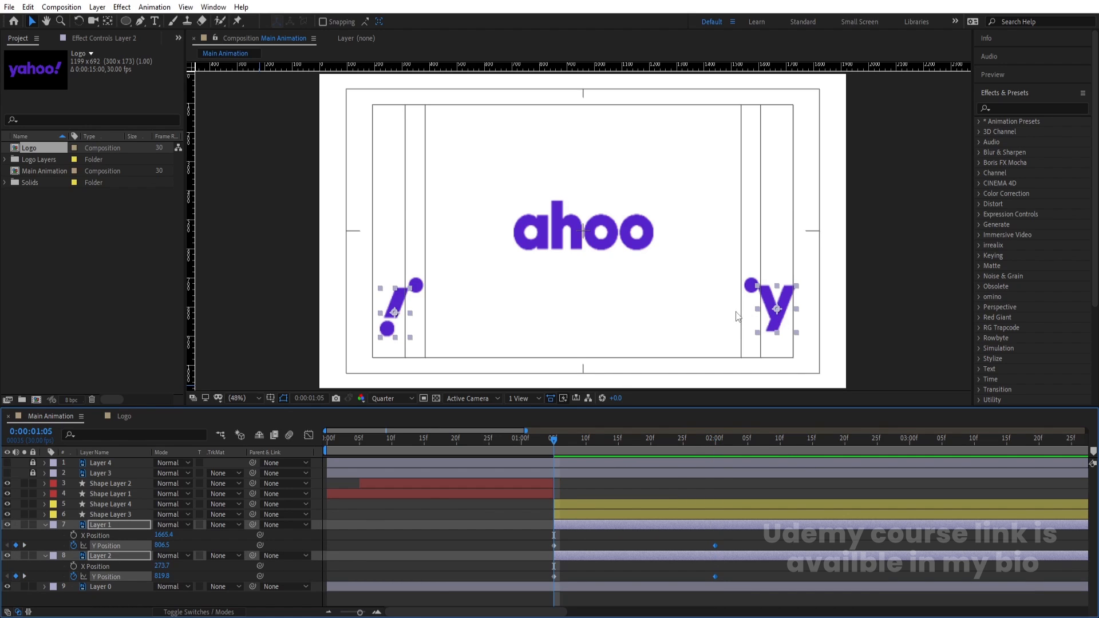
pyautogui.moveTo(777, 323); pyautogui.dragTo(783, 178)
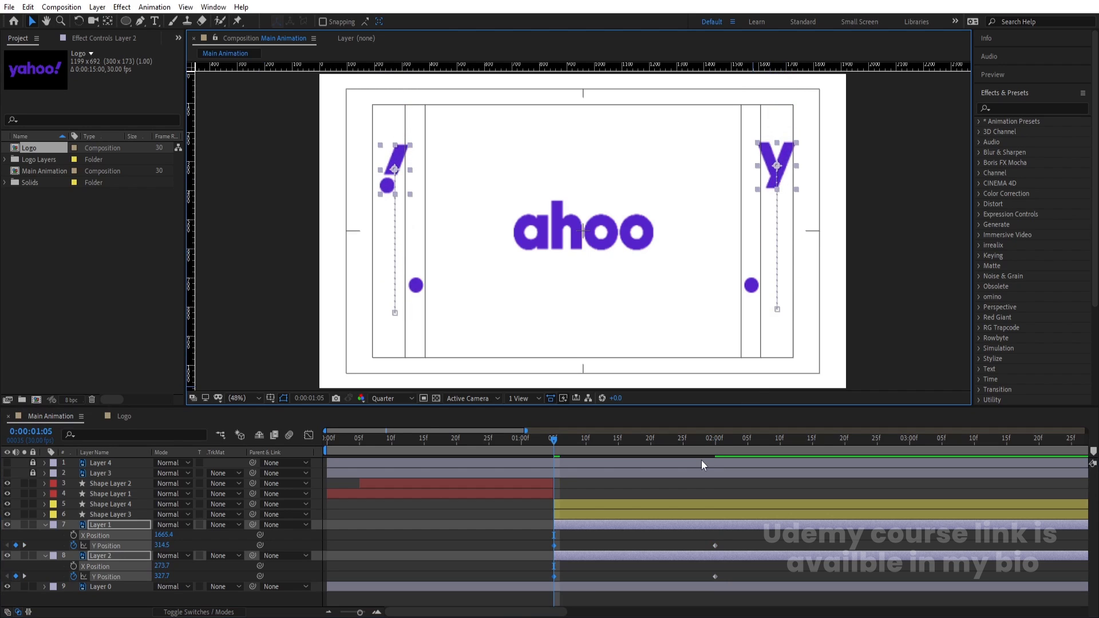
# Undo the upward move and all Y Position keyframes on the "y" and exclamation mark layers
pyautogui.hotkey('ctrl', 'z')
pyautogui.hotkey('ctrl', 'z')
pyautogui.hotkey('ctrl', 'z')
pyautogui.click(579, 543)
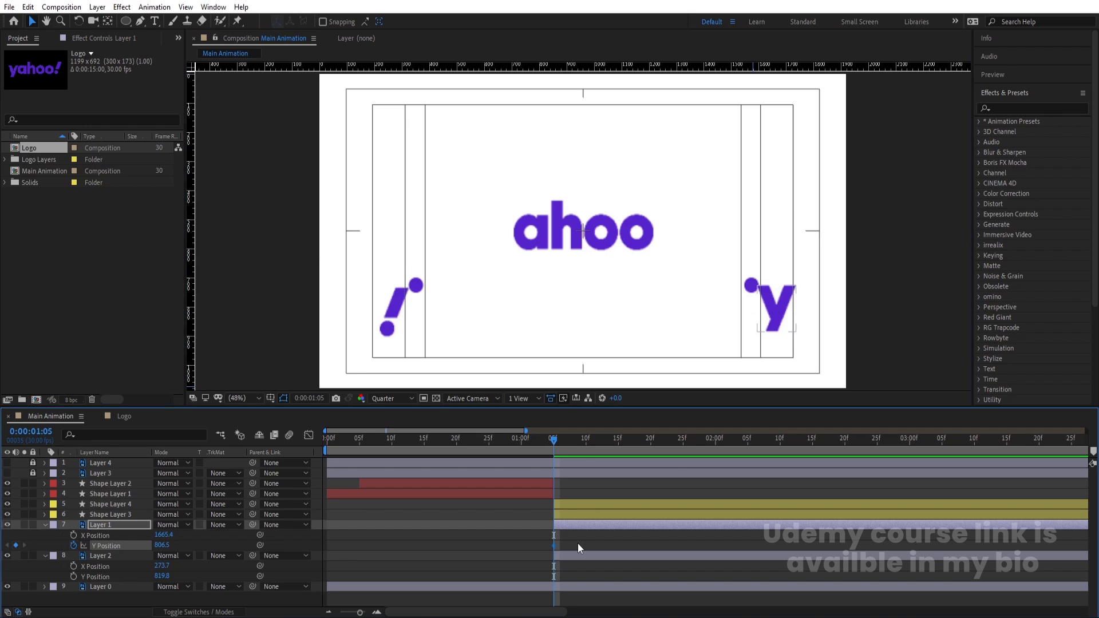
pyautogui.hotkey('ctrl', 'z')
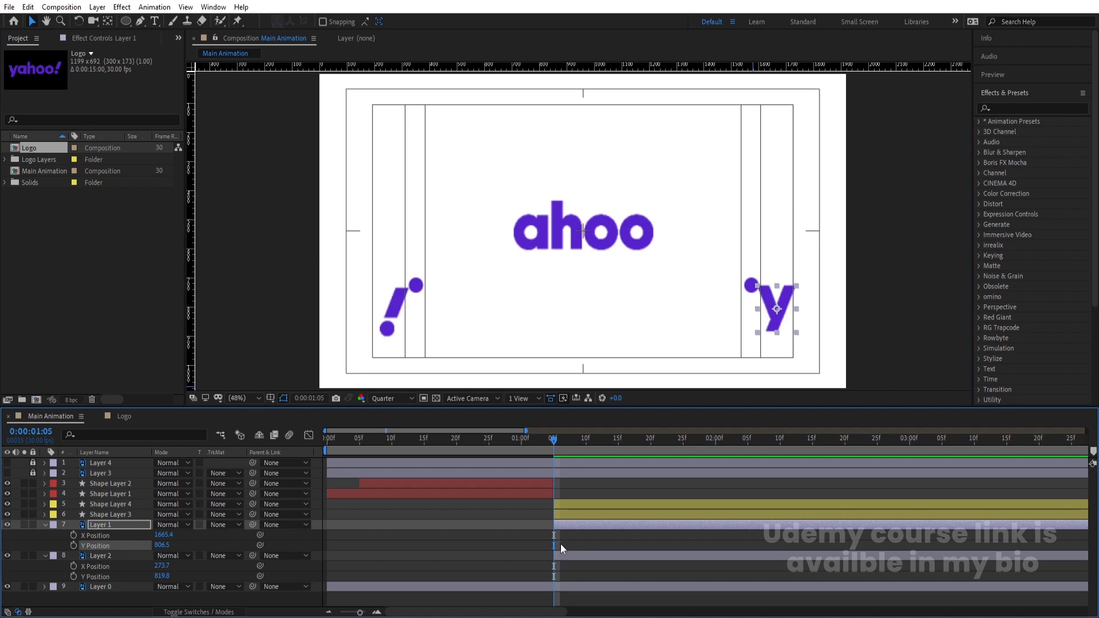
# Move the anchor point of the "y" to its upper-left corner, where it touches the neighbouring circle
pyautogui.click(571, 540)
pyautogui.click(777, 309)
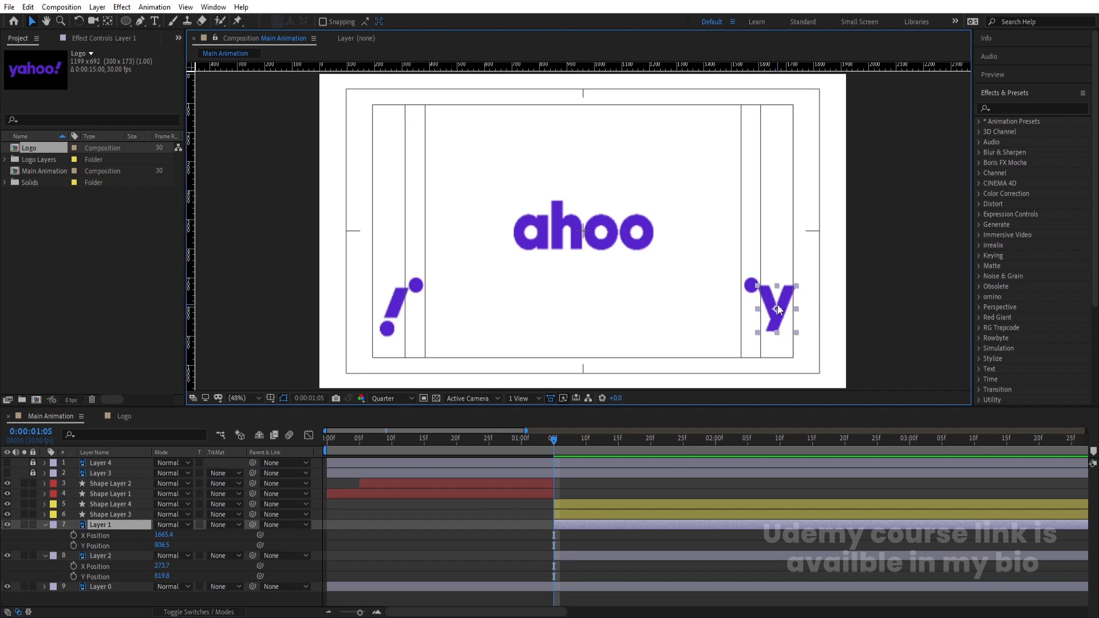
pyautogui.scroll(3, 776, 309)
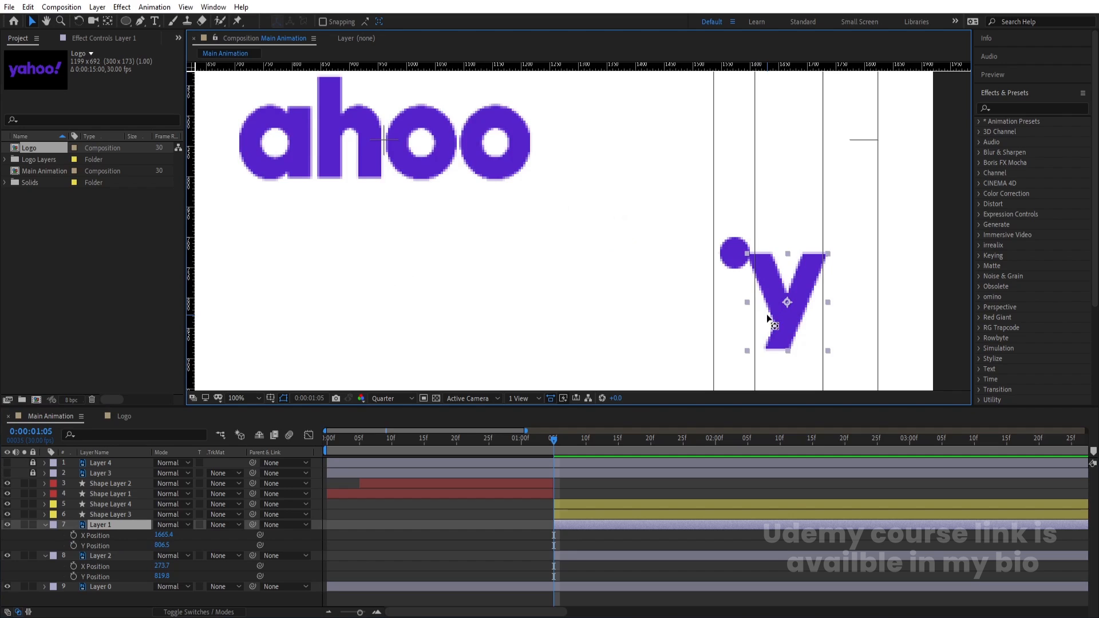
pyautogui.press('y')
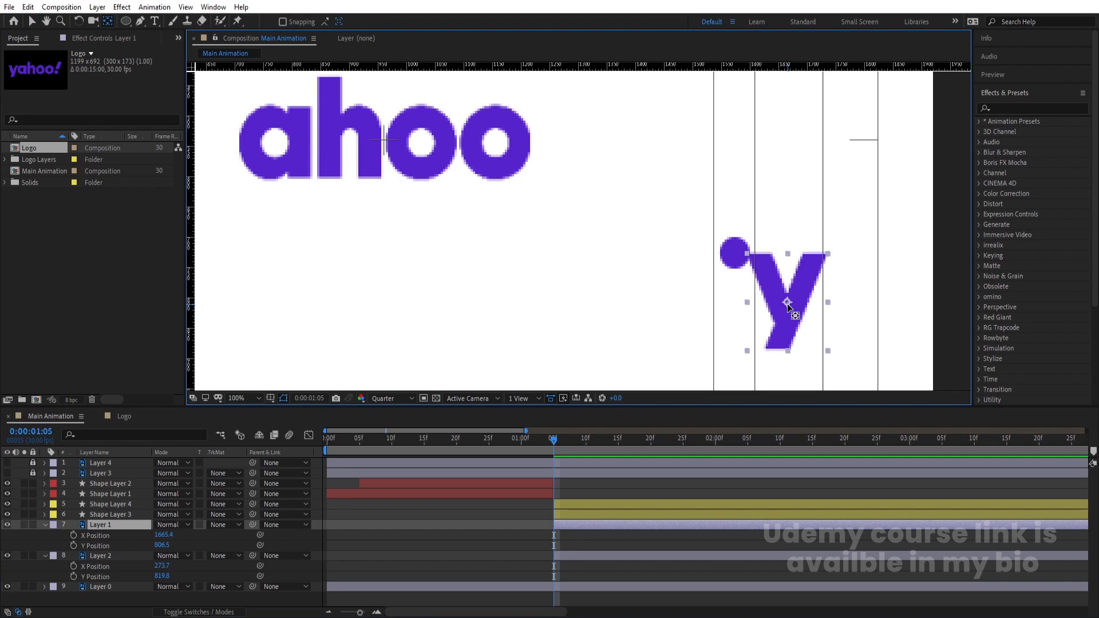
pyautogui.moveTo(787, 303); pyautogui.dragTo(748, 257)
# Move the exclamation mark's anchor point to its upper-right corner, next to its circle
pyautogui.scroll(-4, 626, 289)
pyautogui.scroll(4, 602, 286)
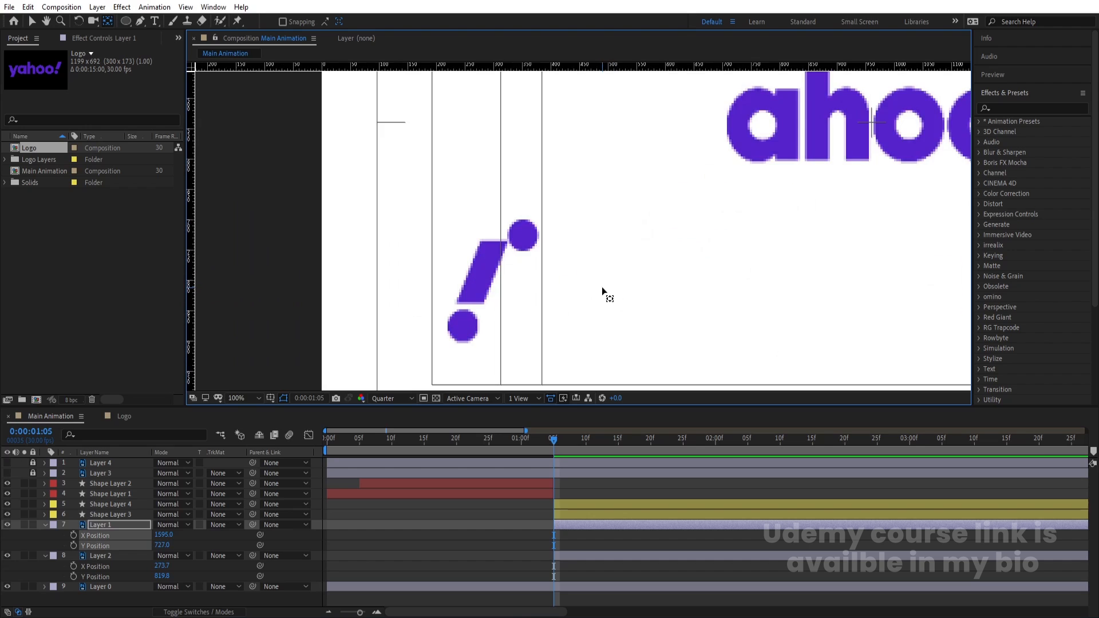
pyautogui.click(481, 271)
pyautogui.moveTo(480, 278); pyautogui.dragTo(503, 301)
pyautogui.scroll(-4, 504, 301)
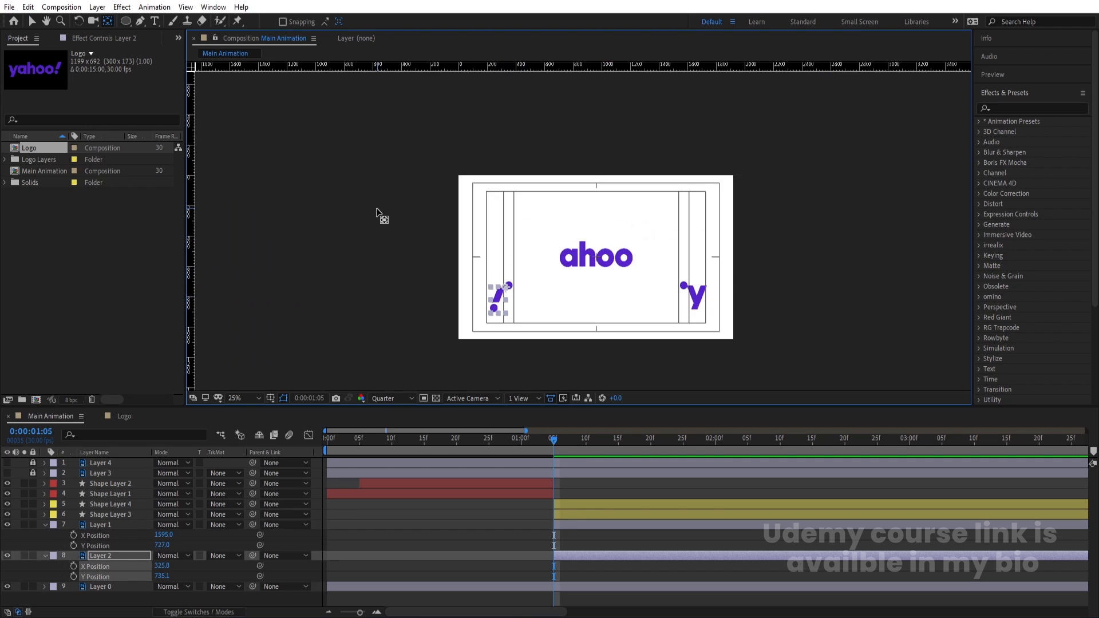
# Rotate the "y" by -90° about its new anchor point with the Rotation tool
pyautogui.press('w')
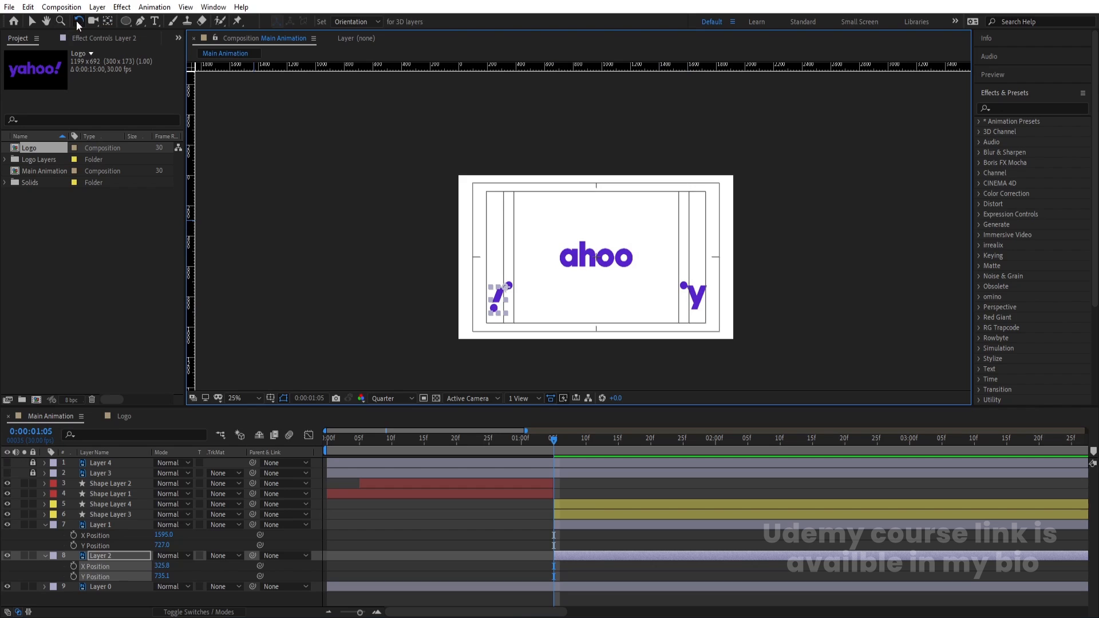
pyautogui.scroll(4, 702, 315)
pyautogui.click(699, 258)
pyautogui.moveTo(699, 259); pyautogui.dragTo(712, 194)
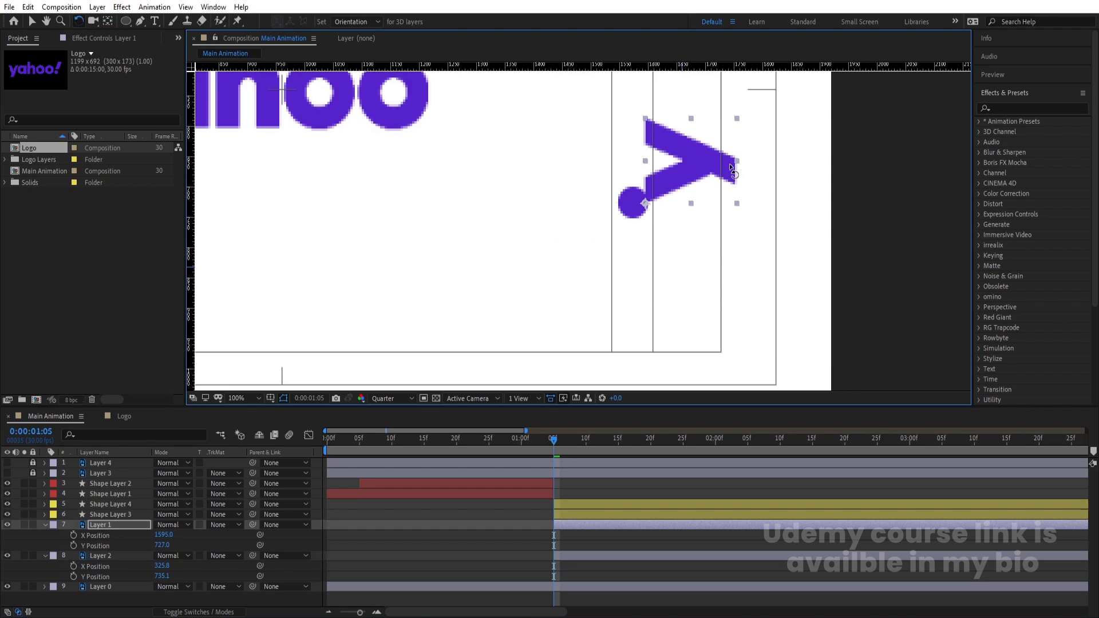
# Rotate the exclamation mark upward about its anchor point and set its Rotation to 90°
pyautogui.scroll(-4, 687, 216)
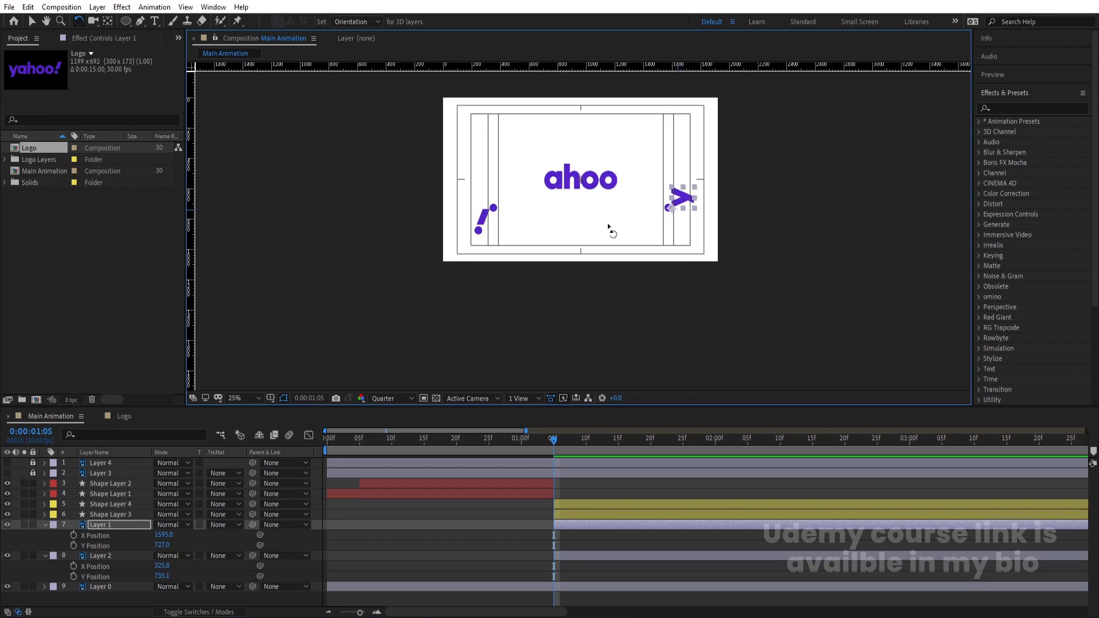
pyautogui.click(487, 223)
pyautogui.scroll(4, 484, 224)
pyautogui.scroll(1, 483, 222)
pyautogui.moveTo(467, 224); pyautogui.dragTo(440, 121)
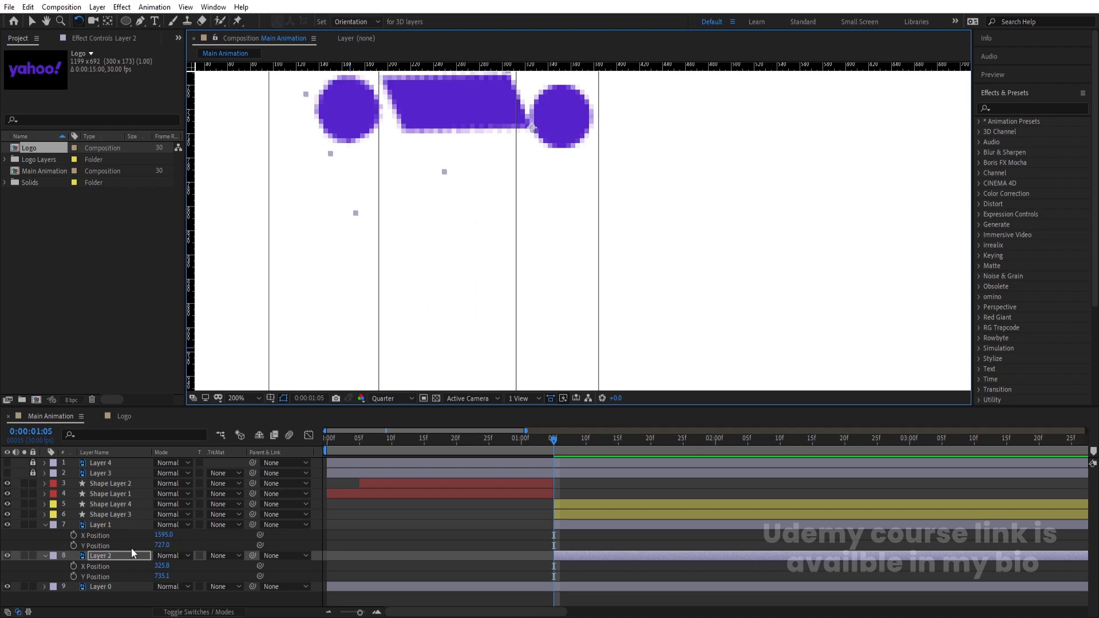
pyautogui.keyDown('shift'); pyautogui.click(115, 523); pyautogui.keyUp('shift')
pyautogui.press('r')
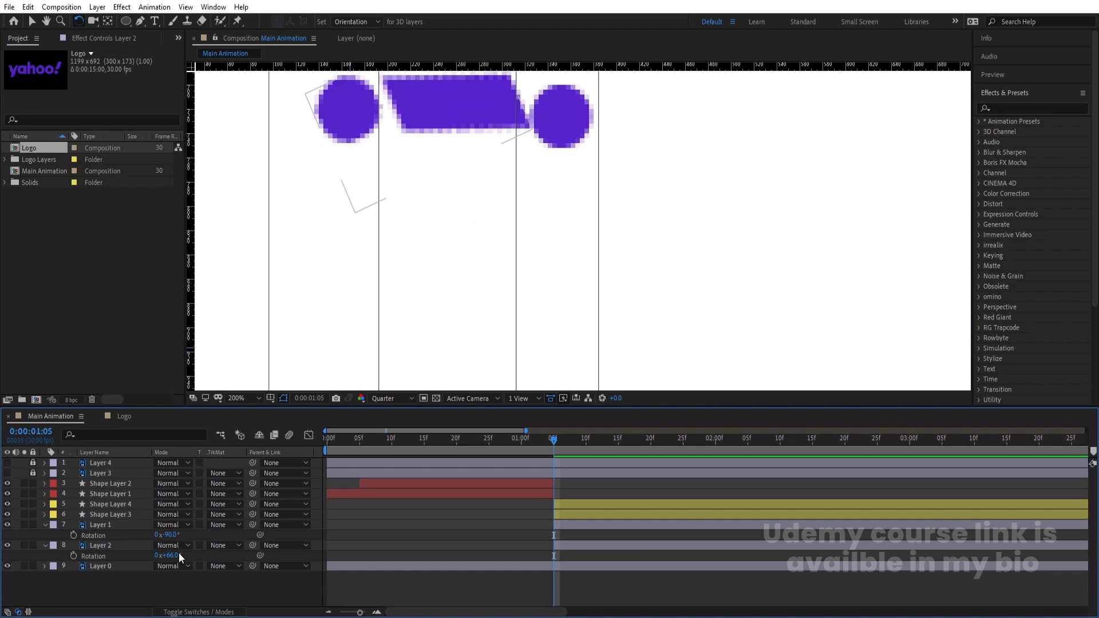
pyautogui.click(173, 555)
pyautogui.write('90')
pyautogui.press('Return')
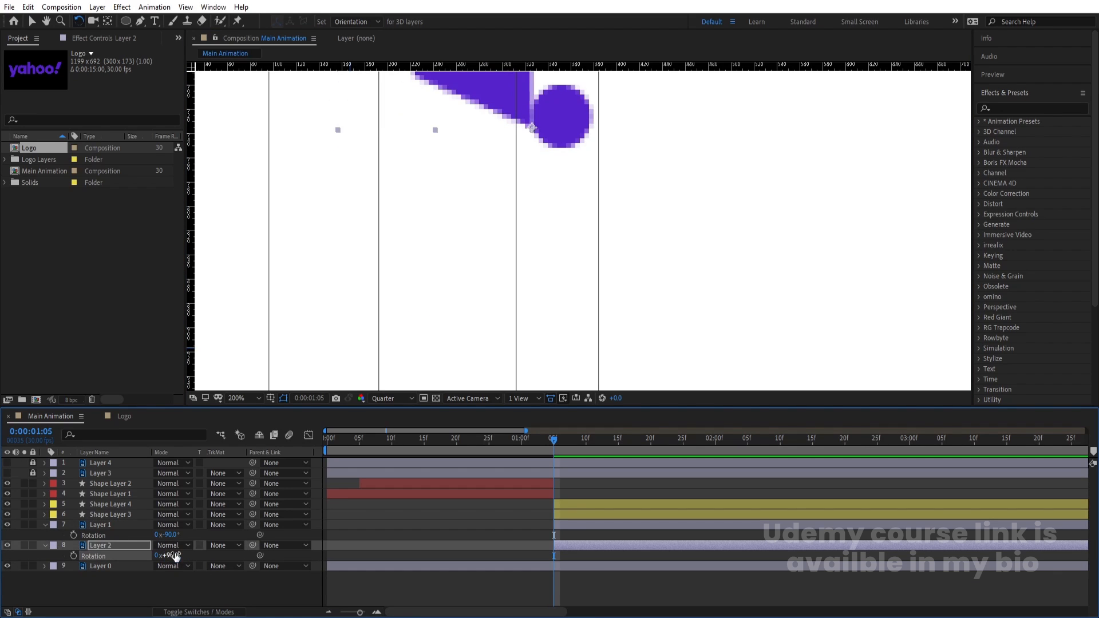
pyautogui.scroll(-2, 569, 296)
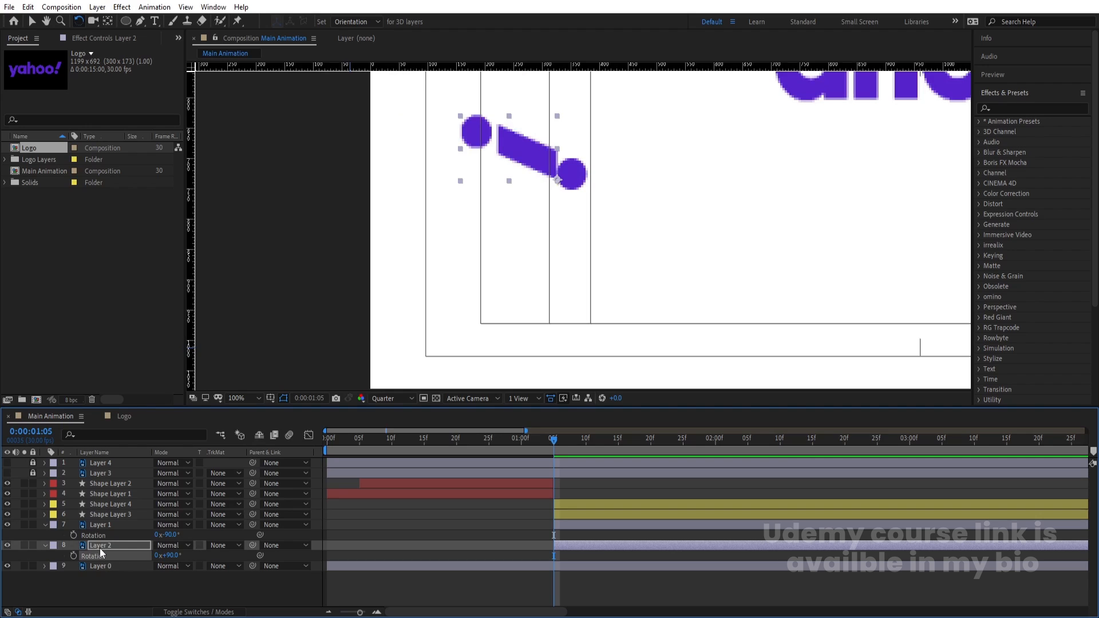
# Add Y Position keyframes to the "y" (Layer 1) and the exclamation mark (Layer 2) at 0:00:01:05
pyautogui.keyDown('ctrl'); pyautogui.click(97, 525); pyautogui.keyUp('ctrl')
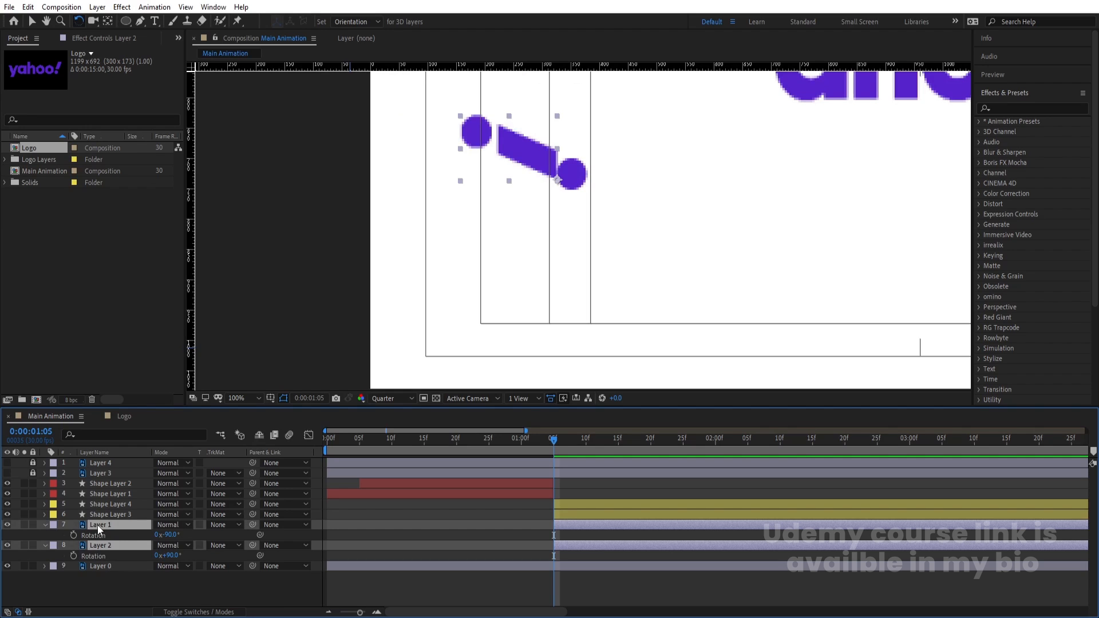
pyautogui.click(246, 398)
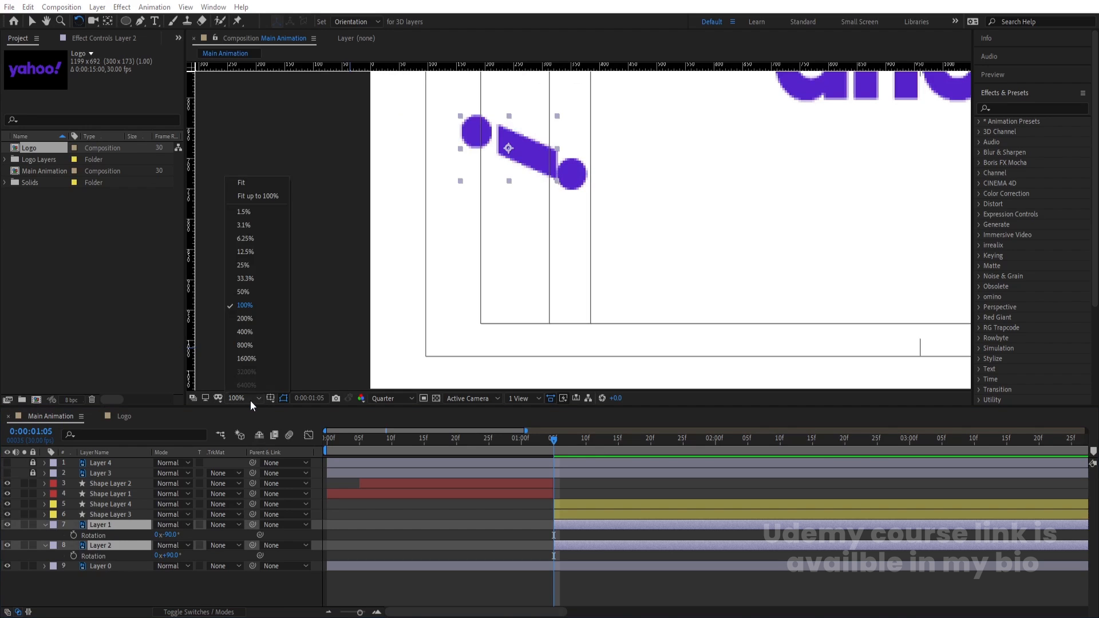
pyautogui.click(230, 196)
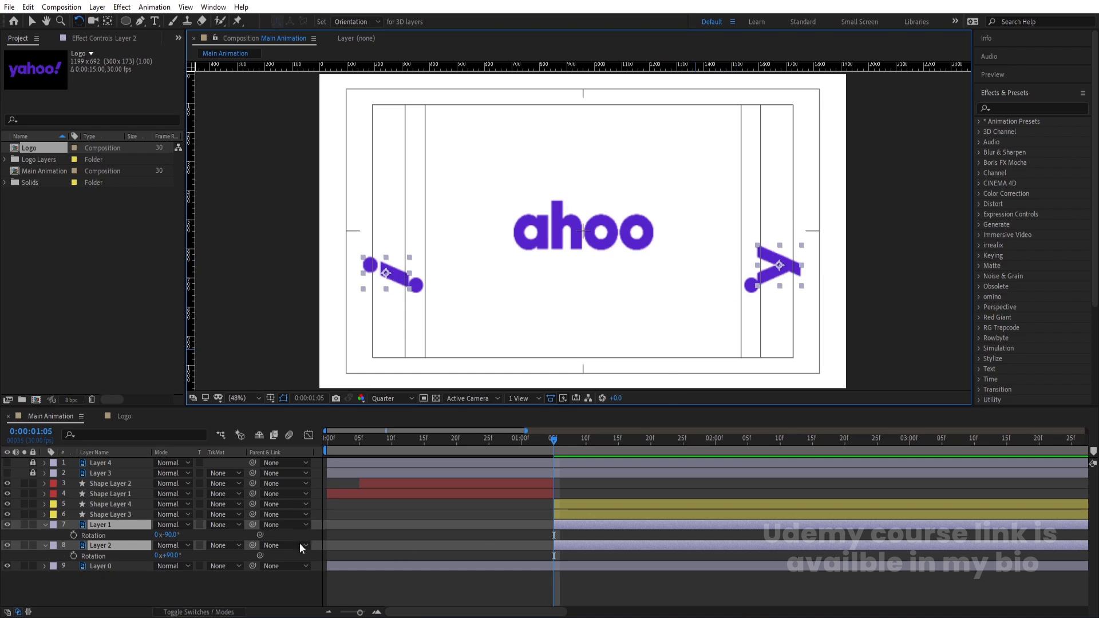
pyautogui.press('p')
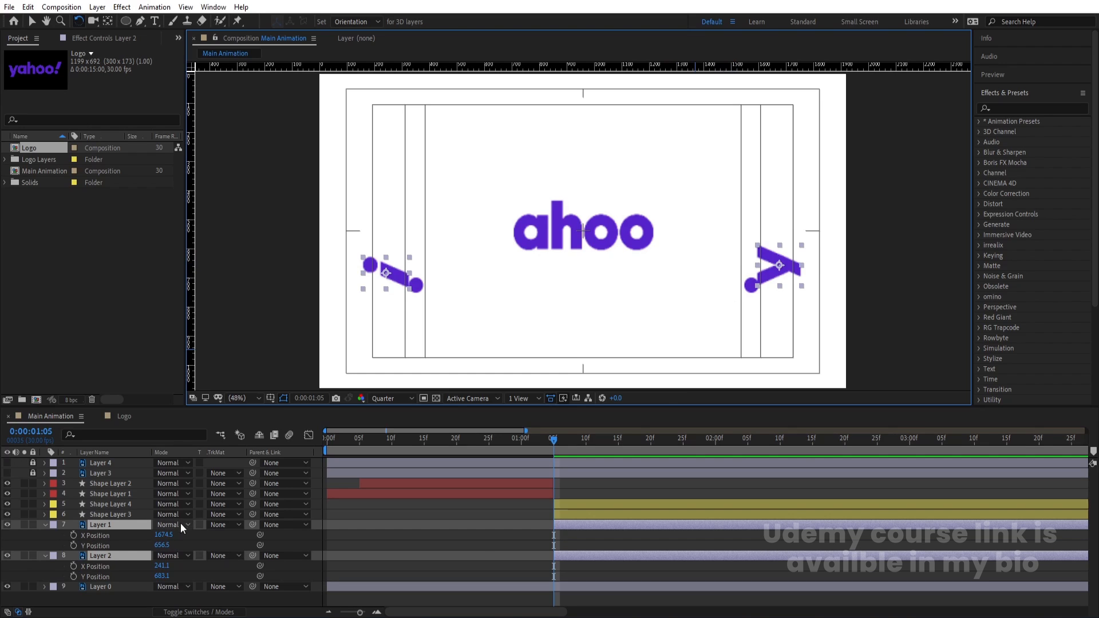
pyautogui.click(217, 541)
pyautogui.click(72, 545)
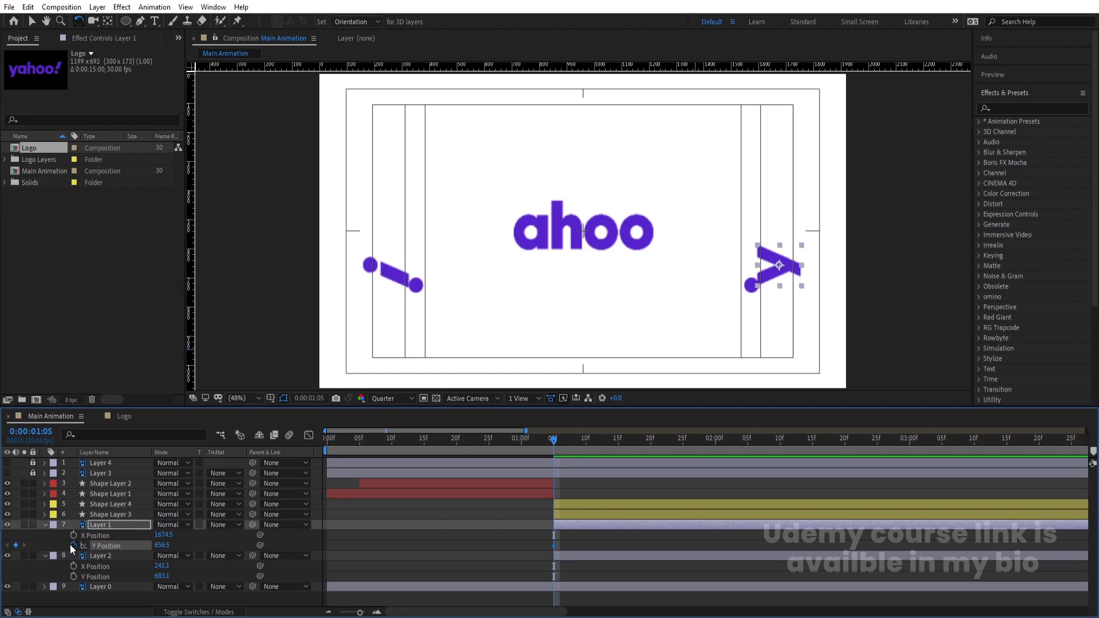
pyautogui.click(73, 575)
# Add holding Y Position keyframes to both the "y" and the exclamation mark at 0:00:02:00
pyautogui.click(716, 440)
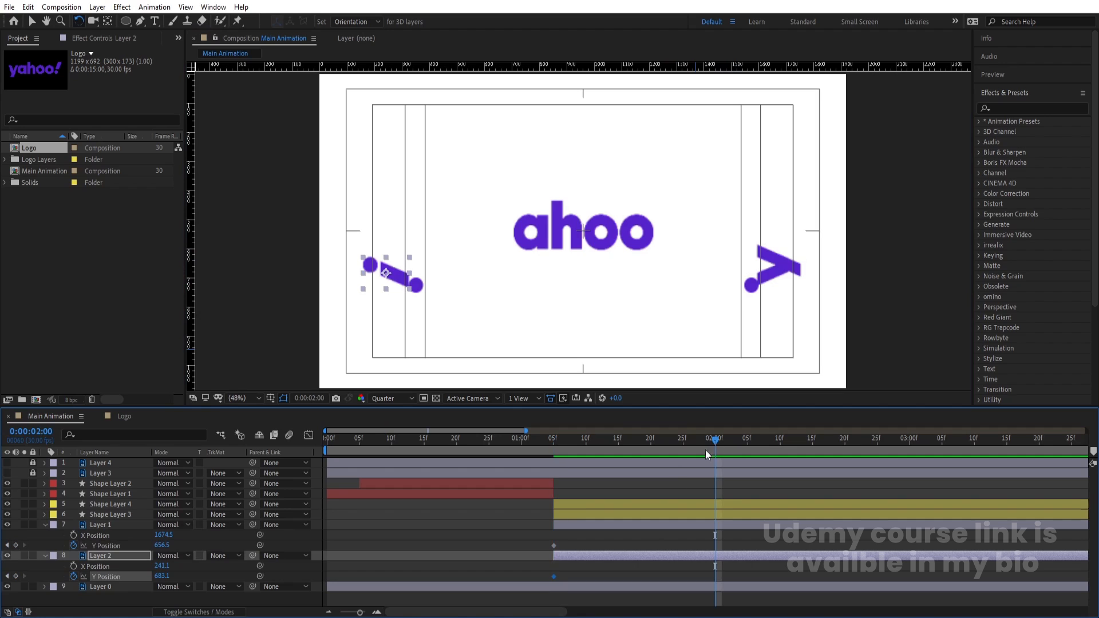
pyautogui.click(16, 545)
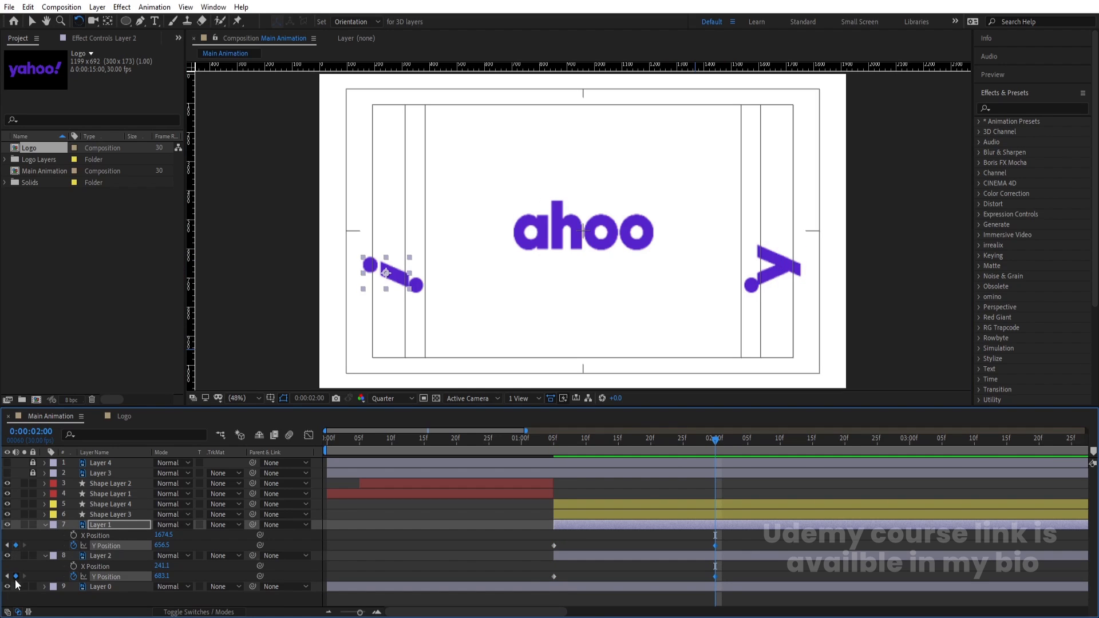
pyautogui.click(16, 575)
# At 0:00:01:05, move the "y" and the exclamation mark together straight up, out of the frame above the composition
pyautogui.press('j')
pyautogui.keyDown('ctrl'); pyautogui.click(604, 523); pyautogui.keyUp('ctrl')
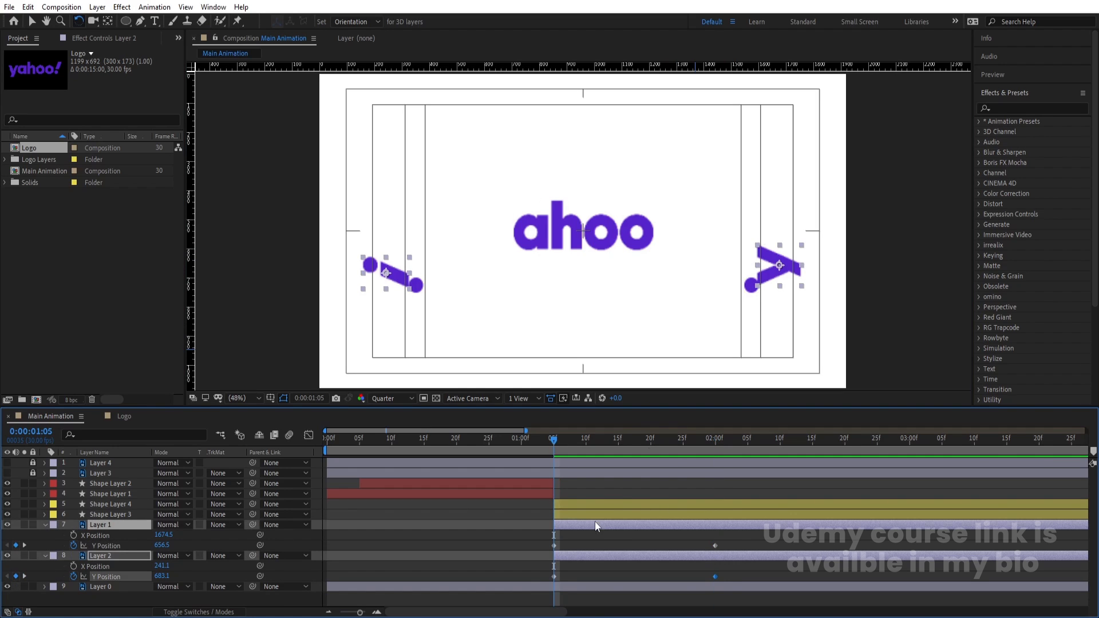
pyautogui.press('v')
pyautogui.moveTo(771, 255); pyautogui.dragTo(775, 49)
# Easy-ease the Y Position keyframes of both letters and shape their speed curve to accelerate slowly toward 0:00:02:00
pyautogui.moveTo(535, 538); pyautogui.dragTo(751, 579)
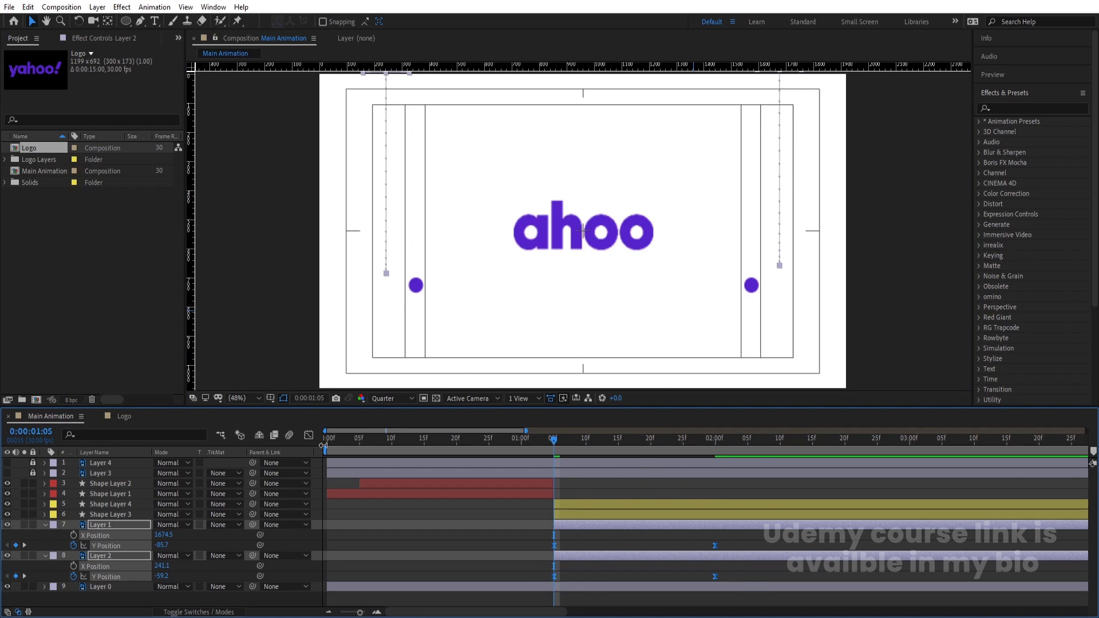
pyautogui.click(309, 435)
pyautogui.moveTo(555, 580); pyautogui.dragTo(708, 579)
pyautogui.click(715, 576)
pyautogui.press('space')
pyautogui.press('space')
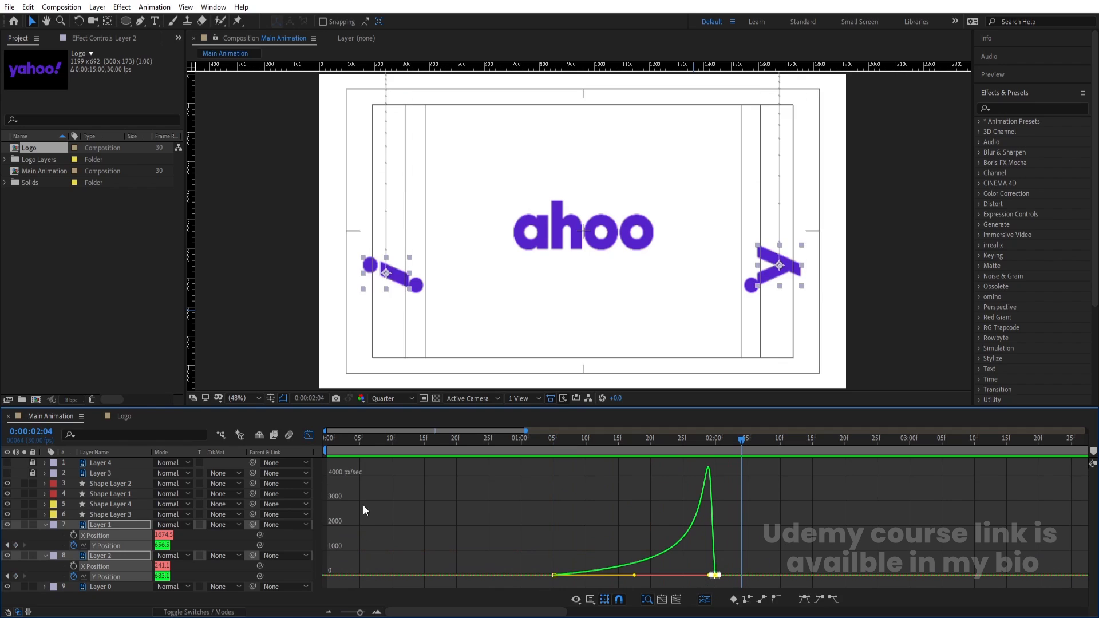
# Shorten the incoming ease of the 0:00:02:00 keyframes so the fall peaks in speed right before landing, and preview the drop
pyautogui.scroll(5, 732, 557)
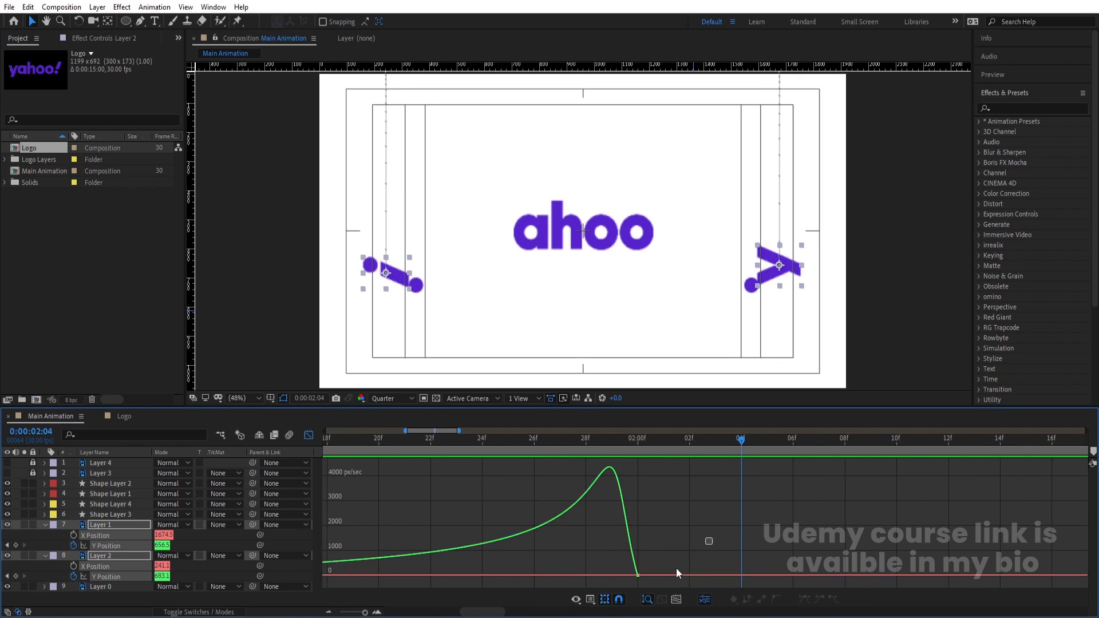
pyautogui.moveTo(611, 574); pyautogui.dragTo(626, 578)
pyautogui.press('-')
pyautogui.press('-')
pyautogui.moveTo(533, 441); pyautogui.dragTo(463, 448)
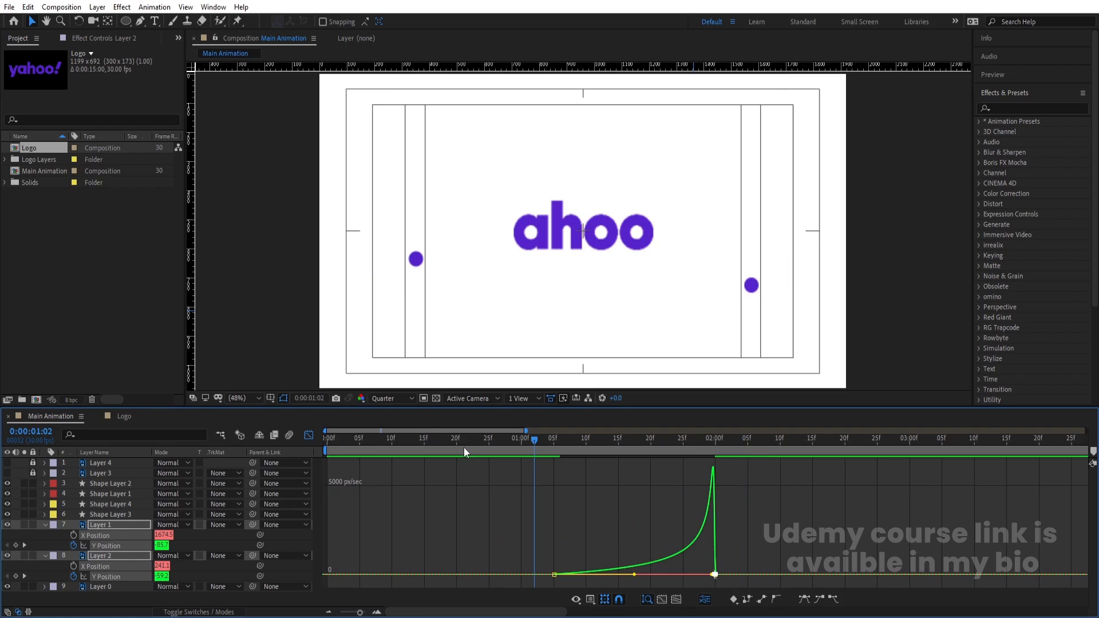
pyautogui.click(308, 435)
pyautogui.press('space')
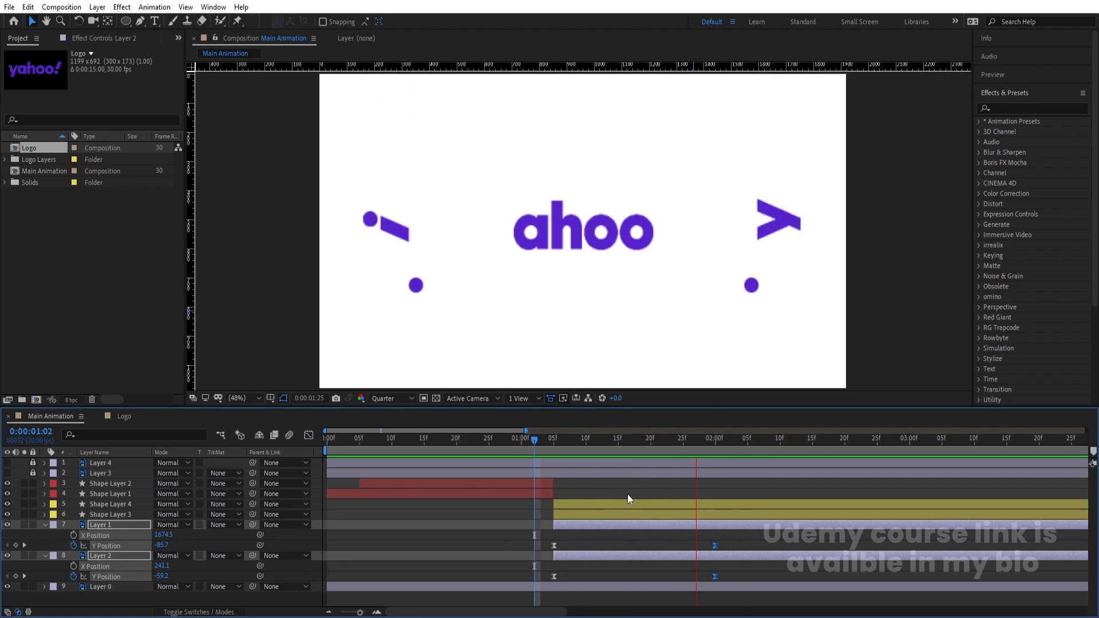
pyautogui.press('j')
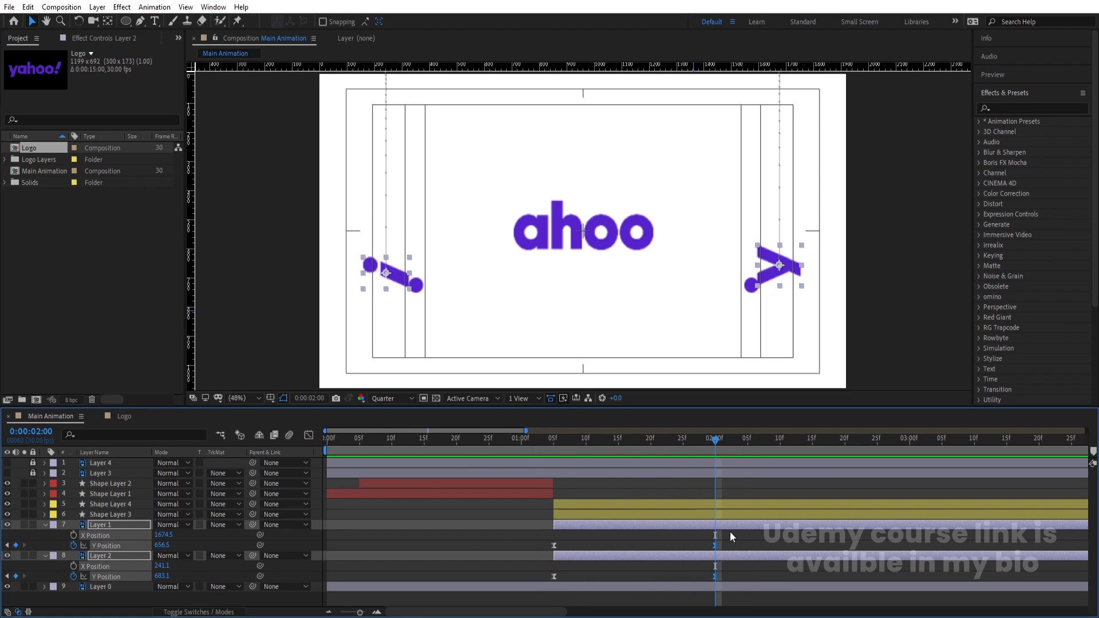
# Parent the exclamation mark (Layer 2) to Shape Layer 3 and the "y" (Layer 1) to Shape Layer 4
pyautogui.click(730, 535)
pyautogui.click(678, 525)
pyautogui.keyDown('shift'); pyautogui.click(676, 555); pyautogui.keyUp('shift')
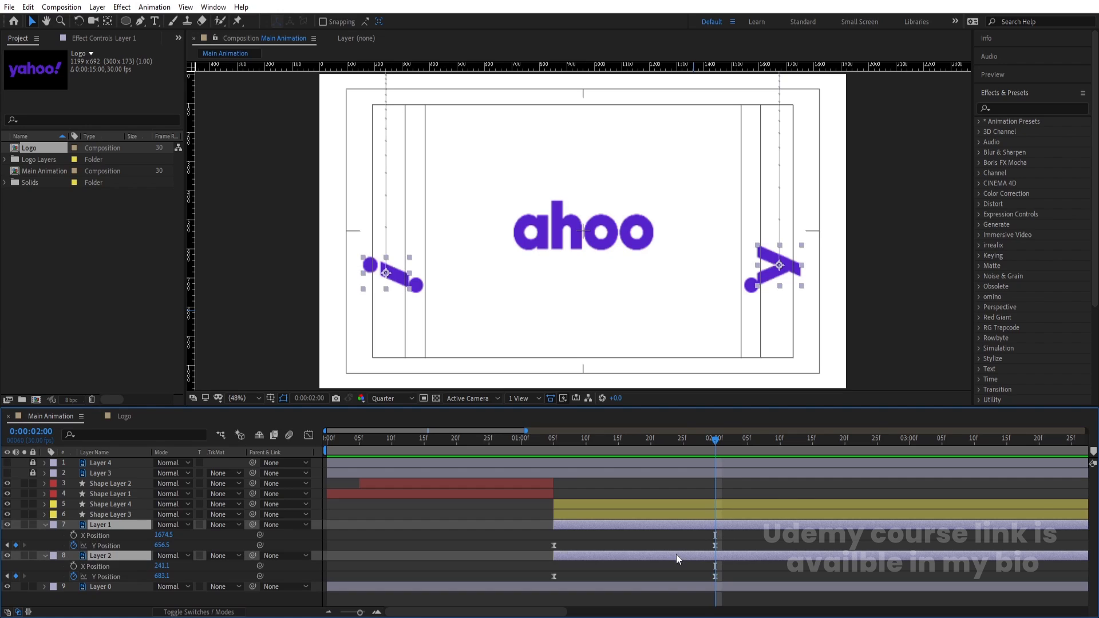
pyautogui.click(246, 534)
pyautogui.click(396, 283)
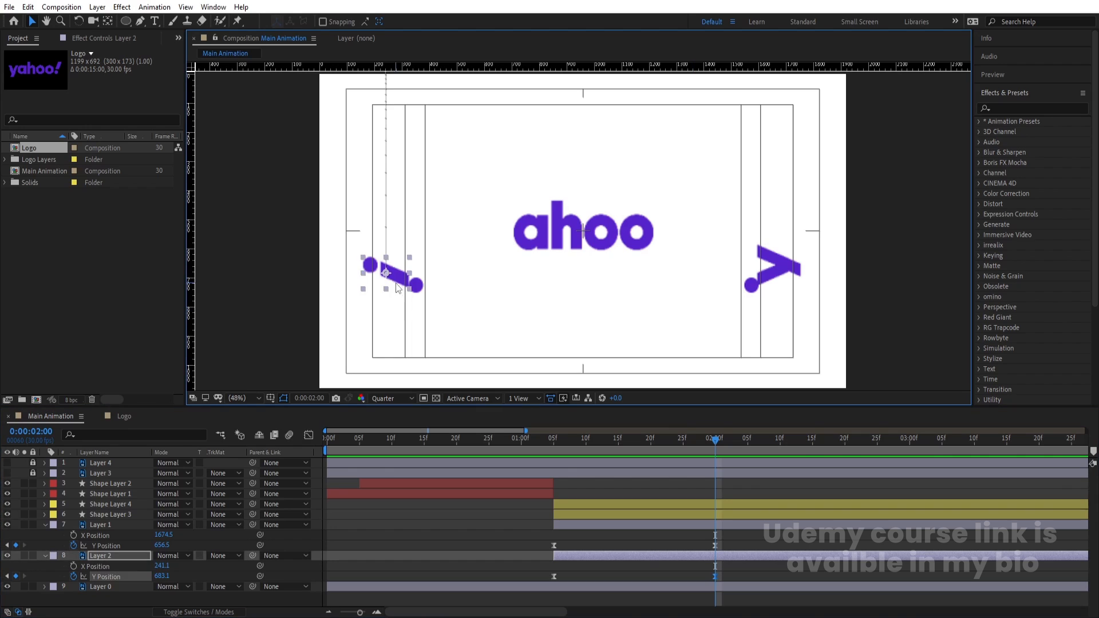
pyautogui.click(421, 284)
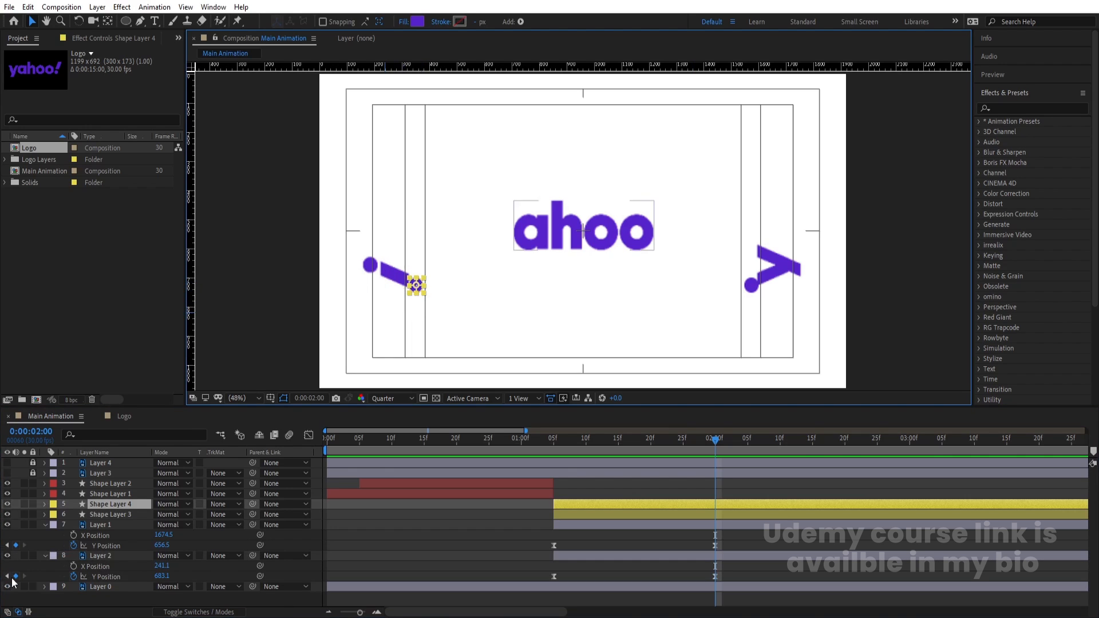
pyautogui.click(97, 555)
pyautogui.moveTo(253, 555); pyautogui.dragTo(85, 517)
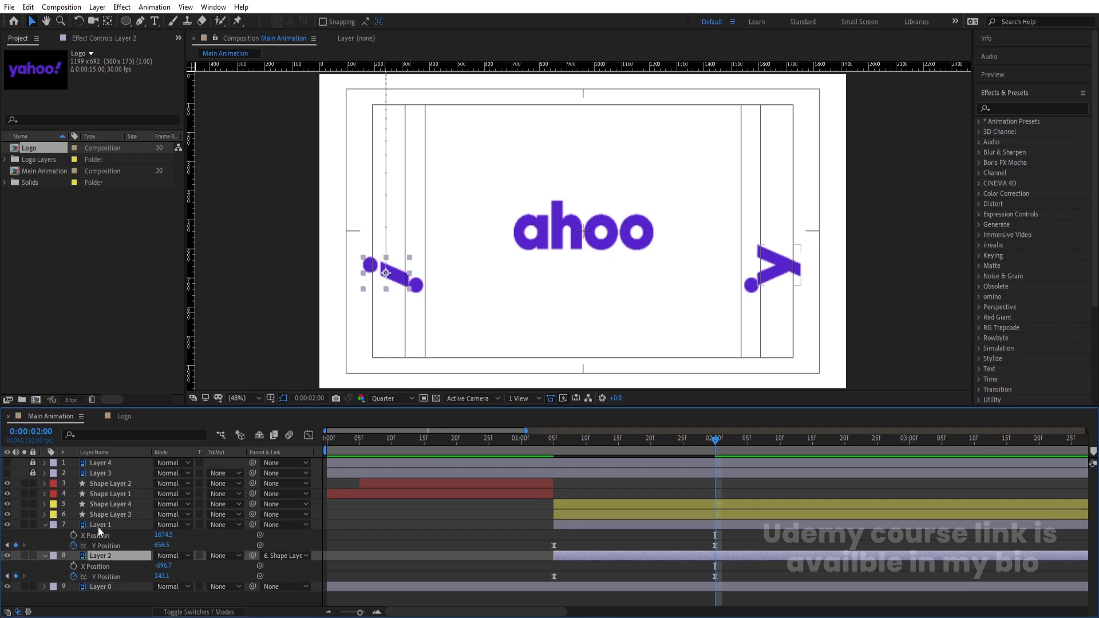
pyautogui.click(98, 525)
pyautogui.moveTo(251, 524); pyautogui.dragTo(114, 503)
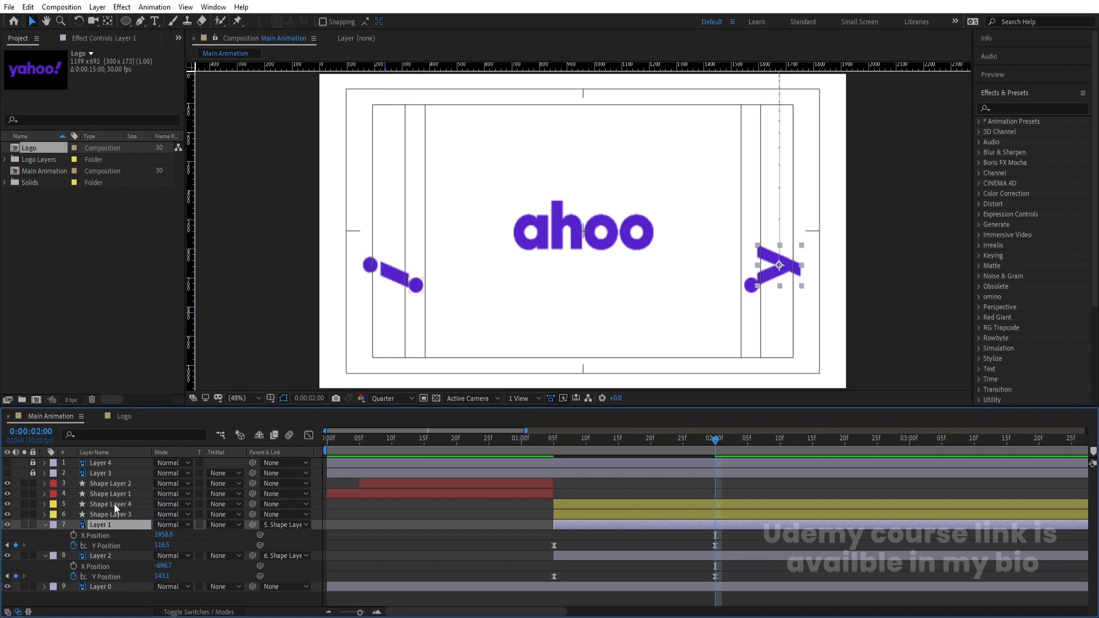
# Add Rotation keyframes to Shape Layer 3 and Shape Layer 4 at 0:00:02:00, and advance the time to 0:00:02:10
pyautogui.click(109, 514)
pyautogui.keyDown('ctrl'); pyautogui.click(101, 503); pyautogui.keyUp('ctrl')
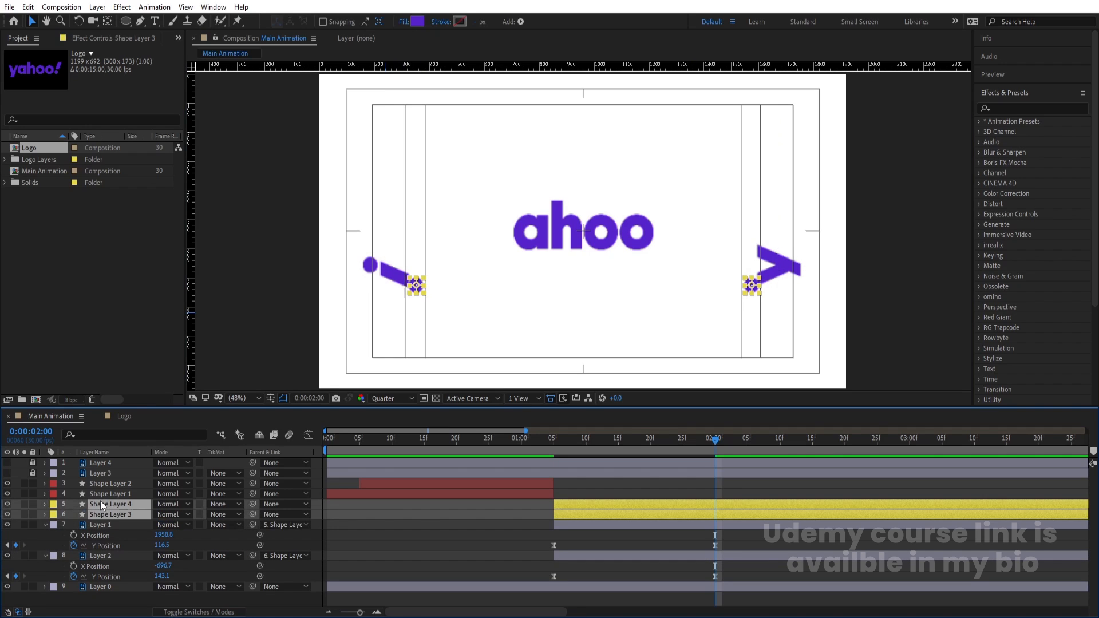
pyautogui.press('r')
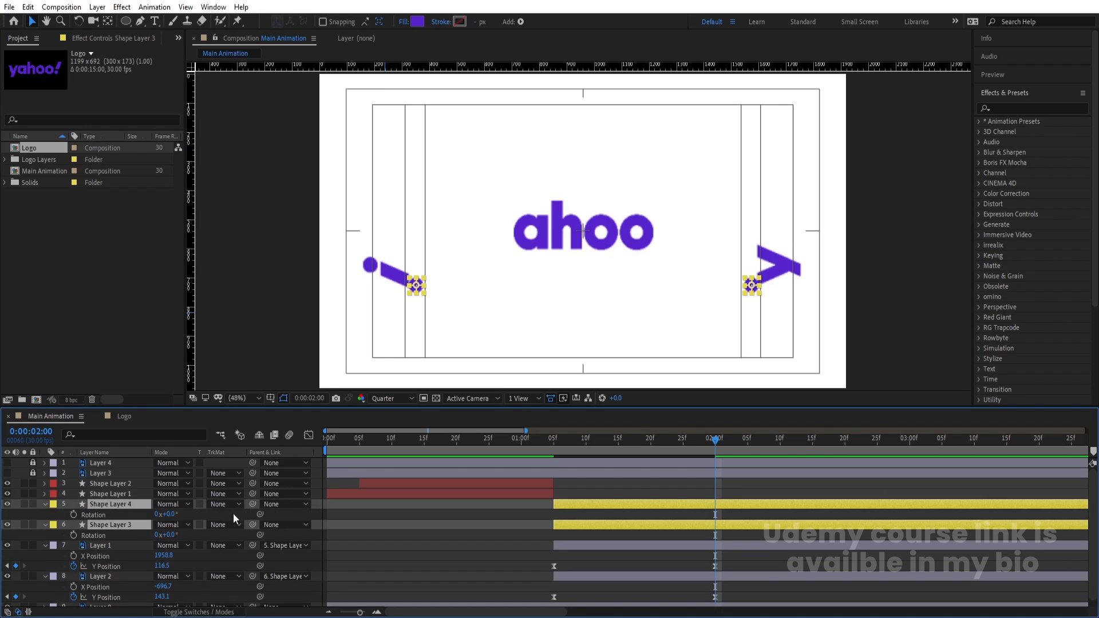
pyautogui.click(73, 514)
pyautogui.moveTo(736, 442); pyautogui.dragTo(780, 442)
# Try rotating Shape Layer 4 at 0:00:02:10, and undo the rotation
pyautogui.click(751, 520)
pyautogui.click(746, 506)
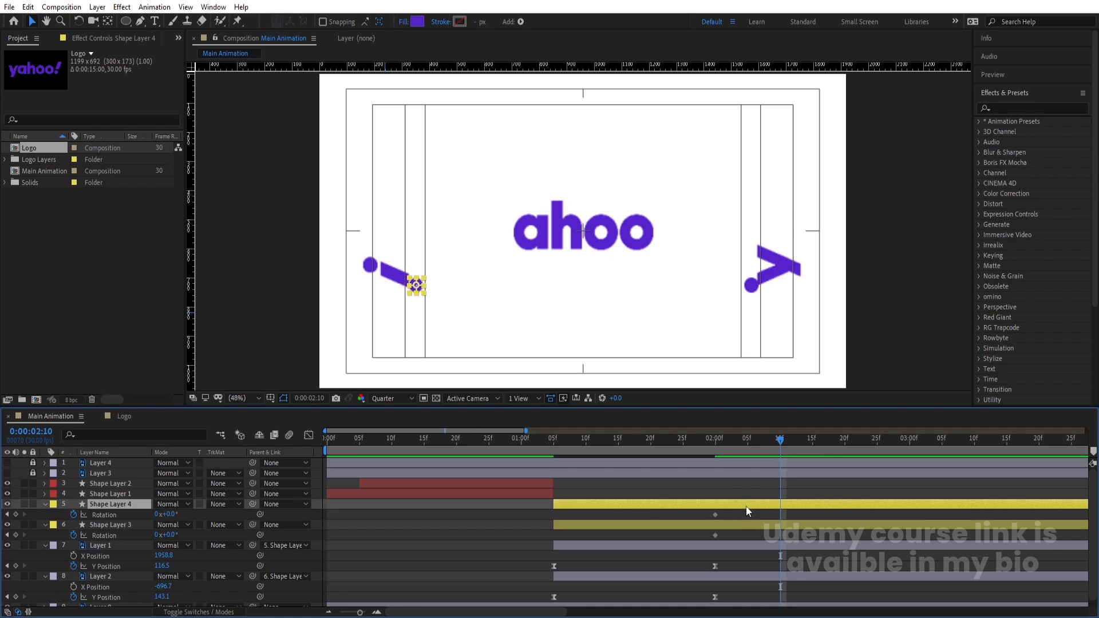
pyautogui.moveTo(173, 515); pyautogui.dragTo(161, 515)
pyautogui.hotkey('ctrl', 'z')
# Parent each letter to its adjoining circle: the exclamation mark to Shape Layer 4 and the "y" to Shape Layer 3
pyautogui.click(382, 266)
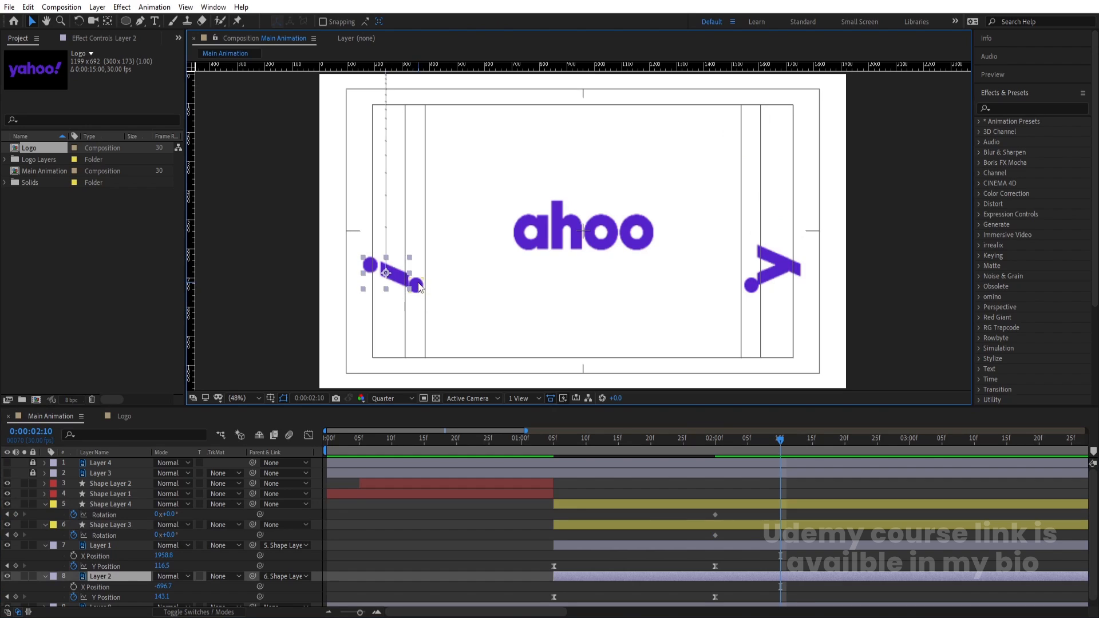
pyautogui.click(417, 286)
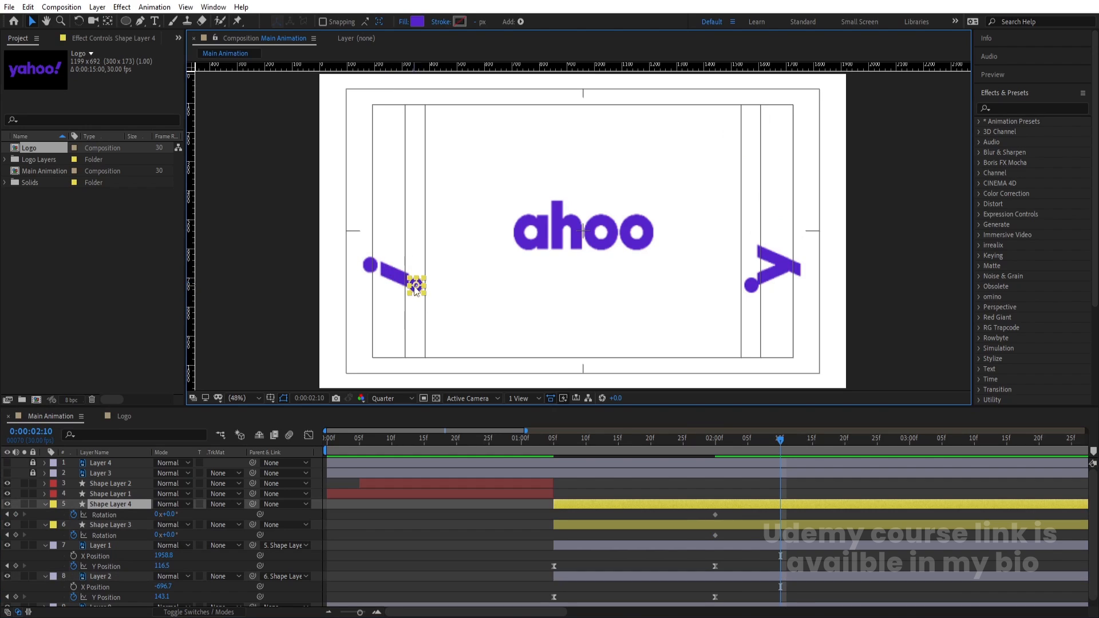
pyautogui.click(111, 575)
pyautogui.moveTo(252, 576); pyautogui.dragTo(108, 507)
pyautogui.click(97, 546)
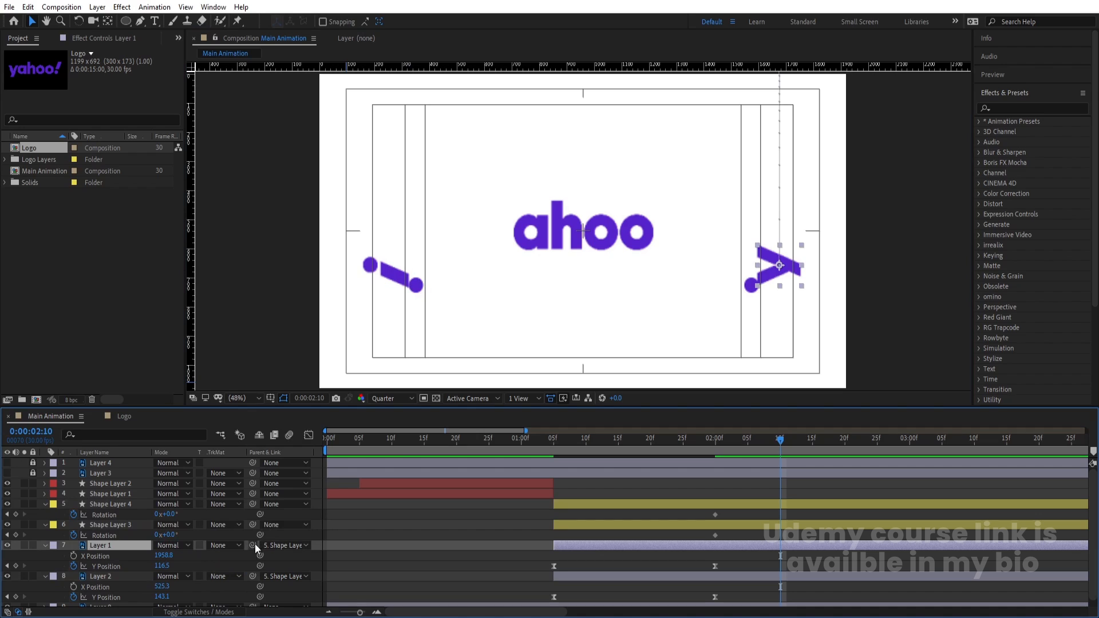
pyautogui.moveTo(255, 544); pyautogui.dragTo(124, 523)
pyautogui.click(125, 524)
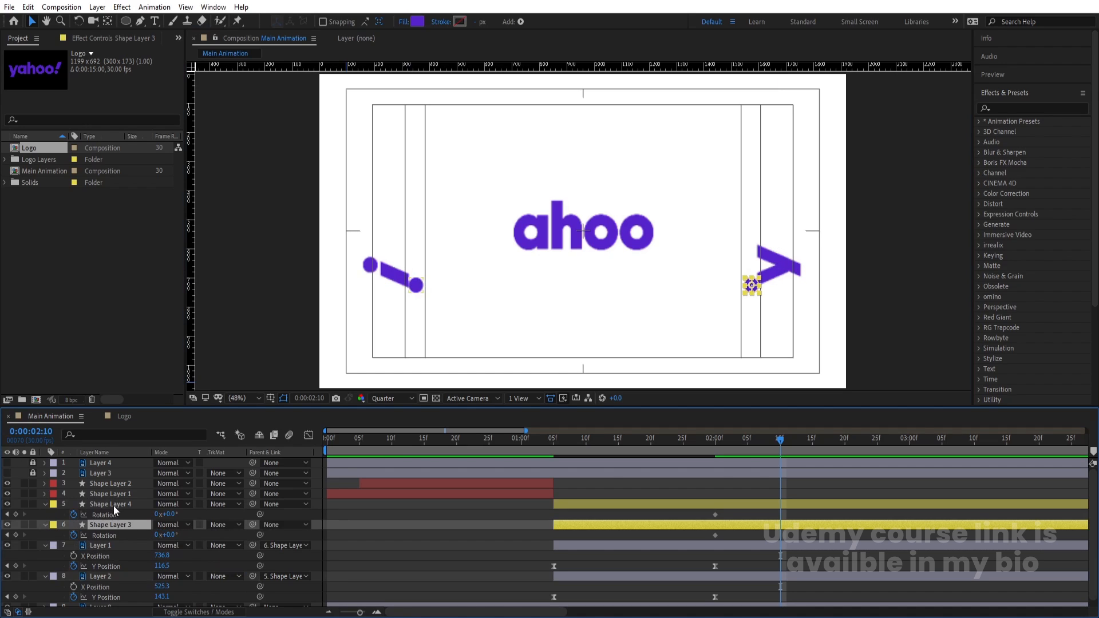
# At 0:00:02:10, set the Rotation of Shape Layer 4 to -180° and of Shape Layer 3 to 180°
pyautogui.click(112, 504)
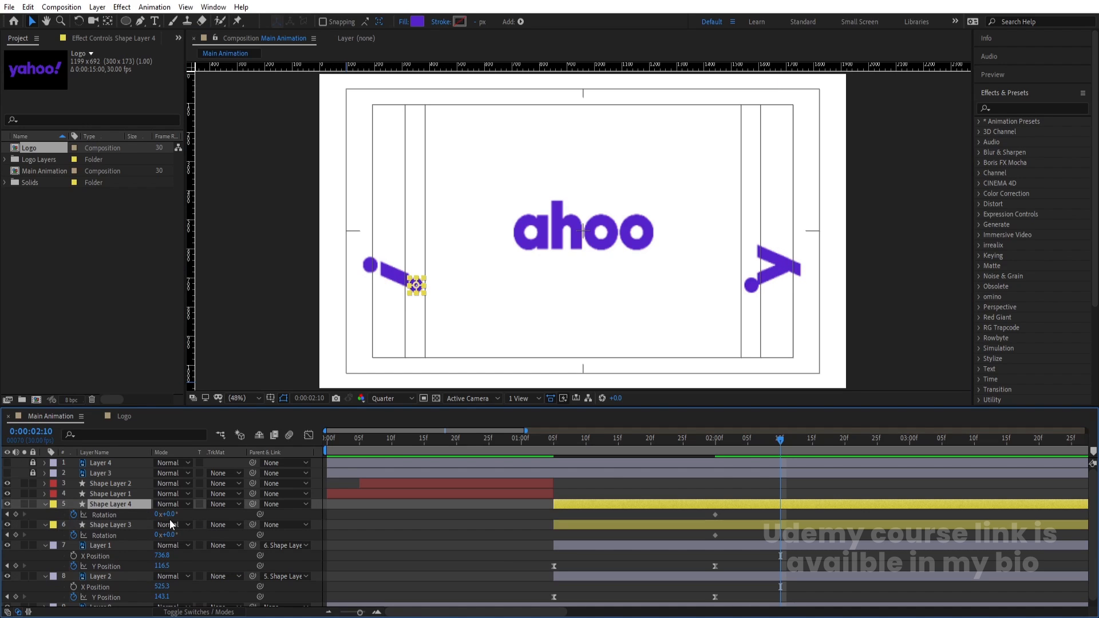
pyautogui.moveTo(166, 514)
pyautogui.mouseDown()
pyautogui.moveTo(100, 514)
pyautogui.moveTo(165, 529)
pyautogui.mouseUp()
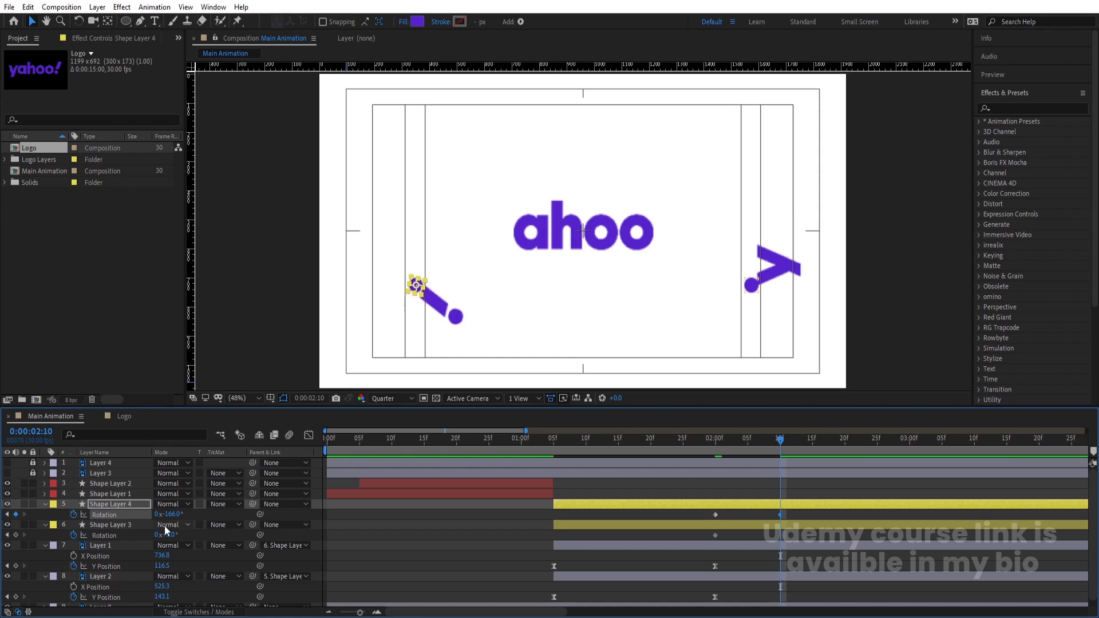
pyautogui.click(167, 514)
pyautogui.write('-180')
pyautogui.press('Return')
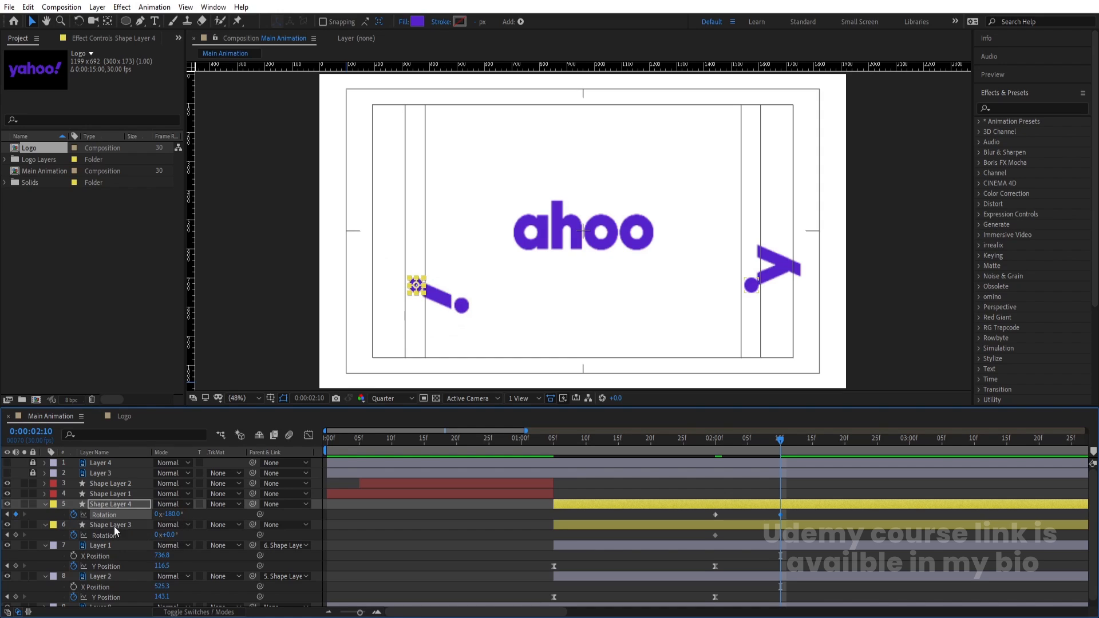
pyautogui.click(118, 525)
pyautogui.click(169, 535)
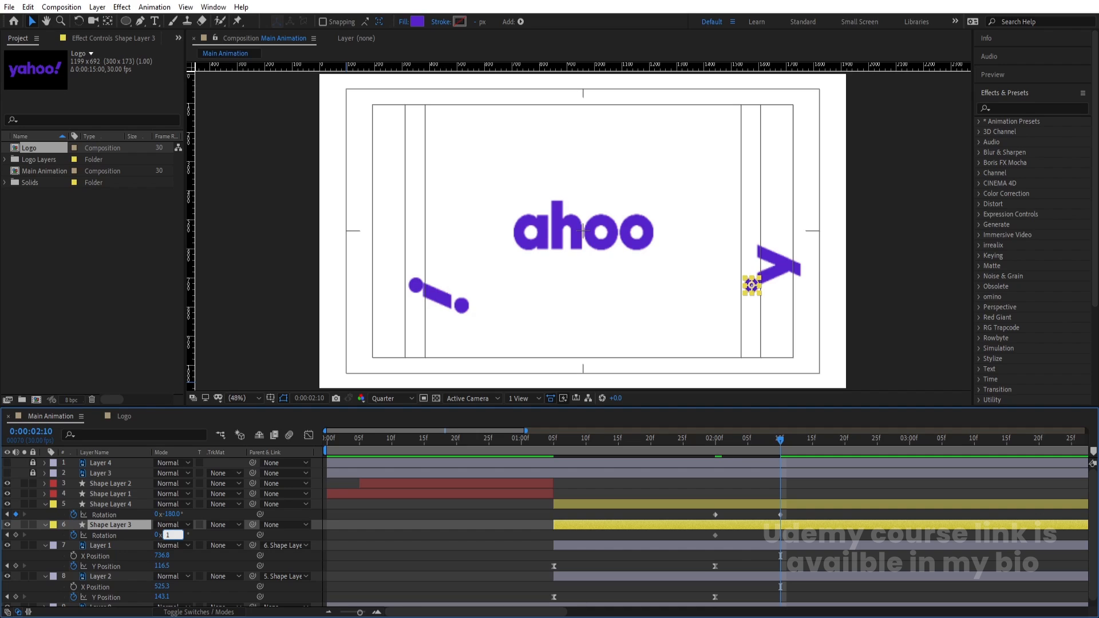
pyautogui.press('Return')
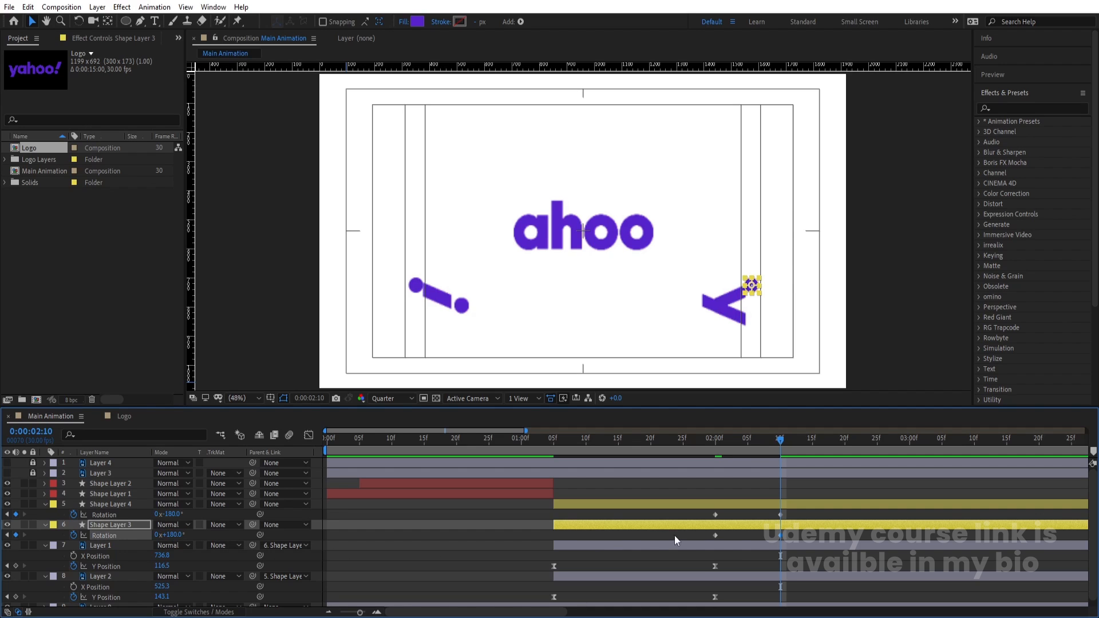
# Preview the swing of both letters and set Shape Layer 4's Rotation to 230° at 0:00:02:10
pyautogui.moveTo(717, 514); pyautogui.dragTo(789, 537)
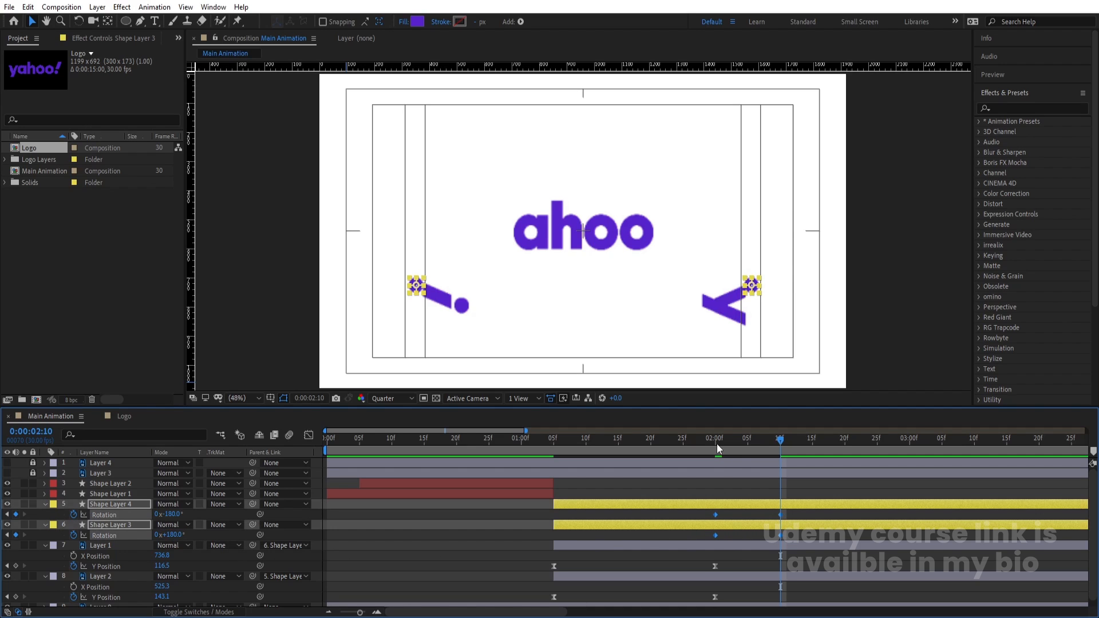
pyautogui.moveTo(716, 444); pyautogui.dragTo(696, 440)
pyautogui.press('space')
pyautogui.press('space')
pyautogui.click(788, 515)
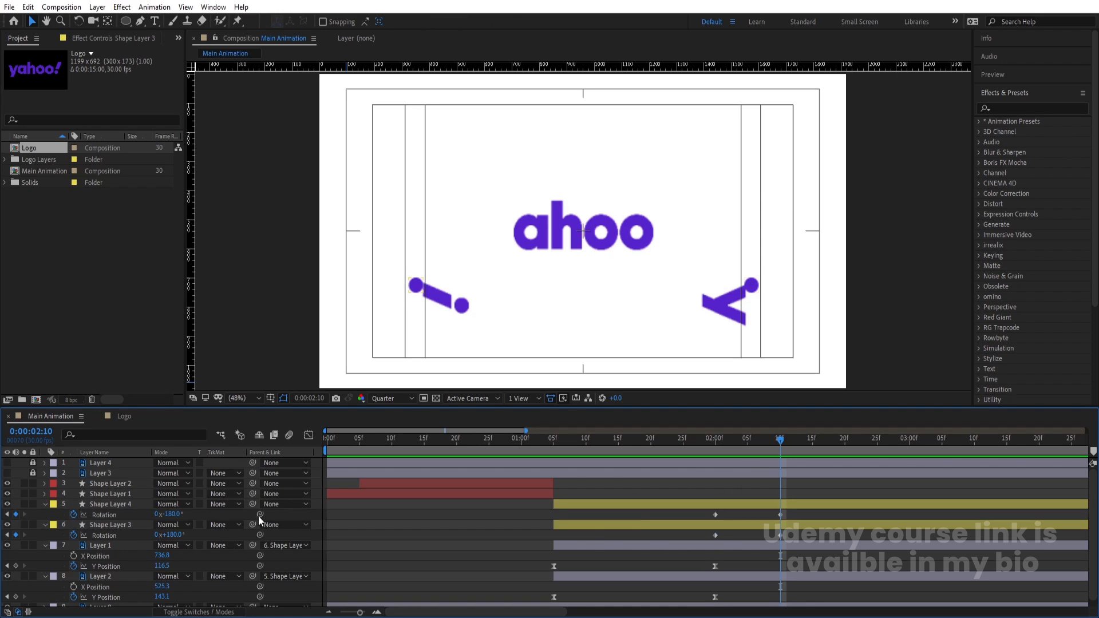
pyautogui.moveTo(172, 518); pyautogui.dragTo(144, 516)
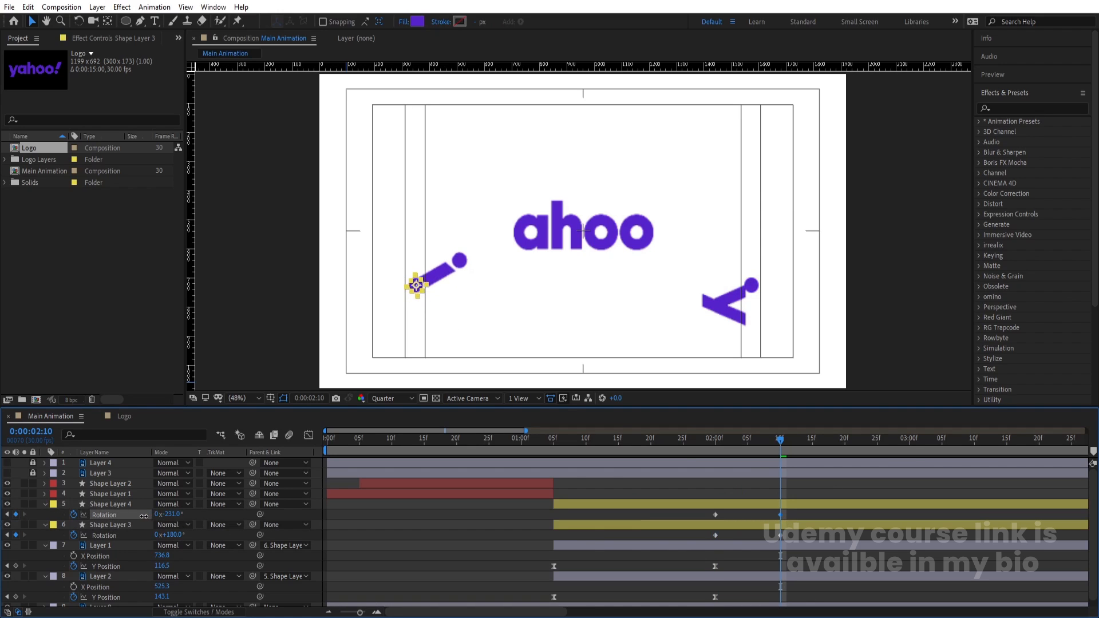
pyautogui.click(174, 514)
pyautogui.write('230')
pyautogui.press('Return')
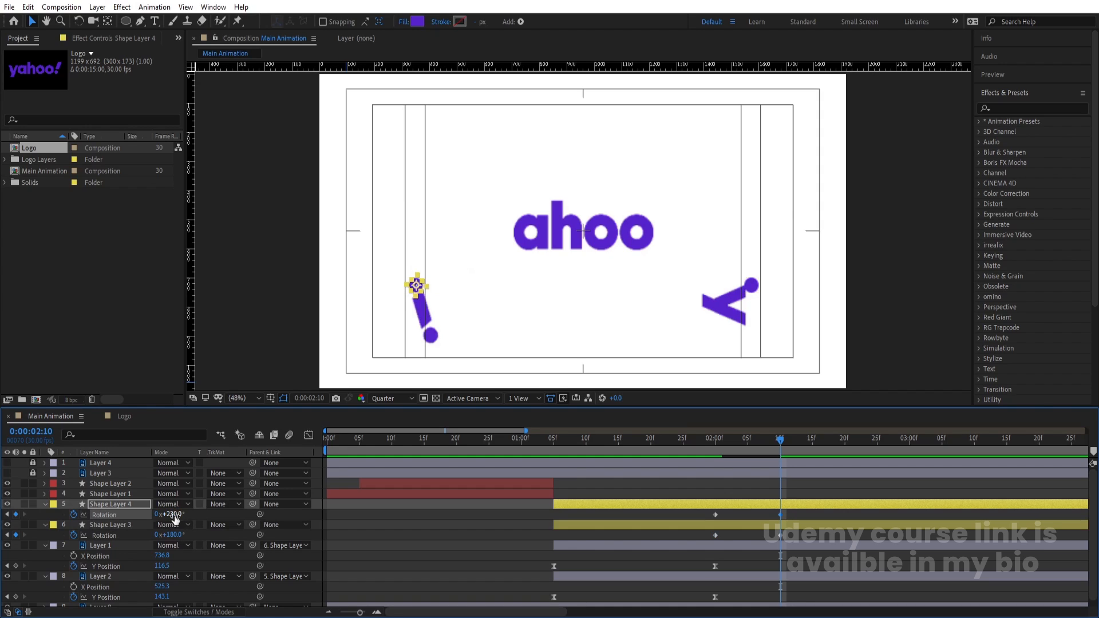
# At 0:00:02:10, set the Rotation of Shape Layer 4 to -230° and of Shape Layer 3 to 230°, and preview the swing
pyautogui.click(174, 516)
pyautogui.write('0')
pyautogui.moveTo(179, 515); pyautogui.dragTo(163, 514)
pyautogui.write('-230')
pyautogui.press('Return')
pyautogui.click(168, 534)
pyautogui.write('2')
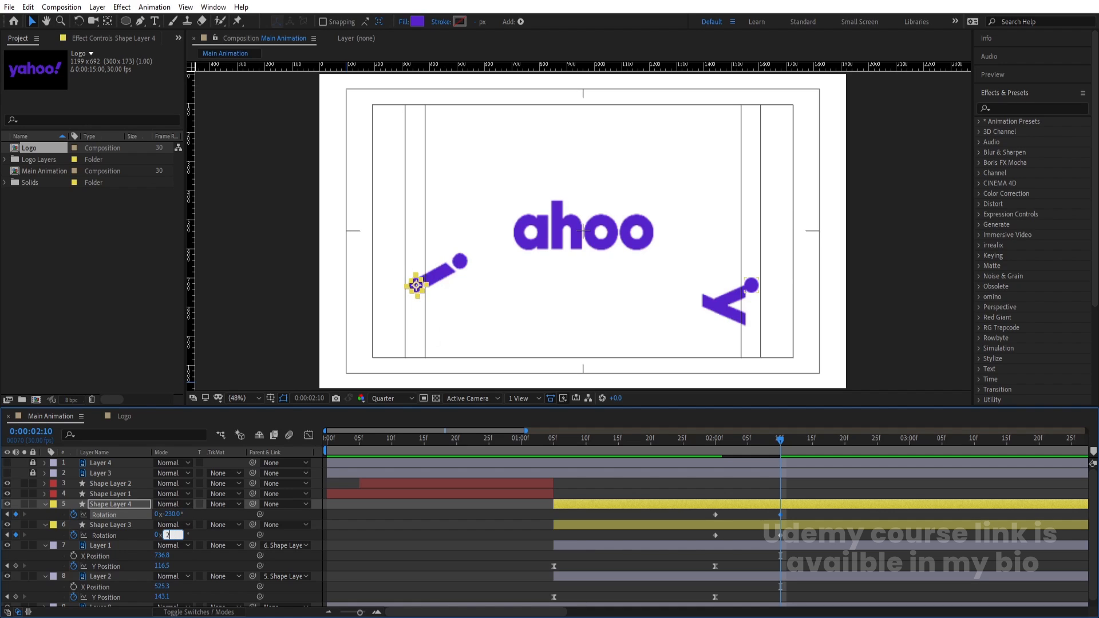
pyautogui.press('Return')
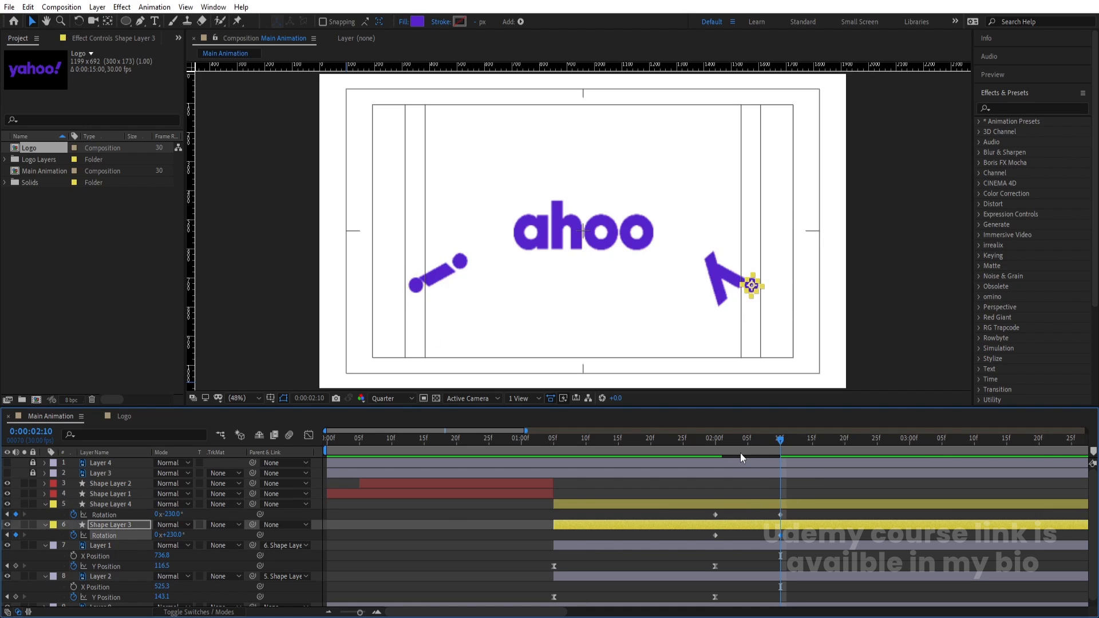
pyautogui.click(692, 438)
pyautogui.press('space')
pyautogui.press('space')
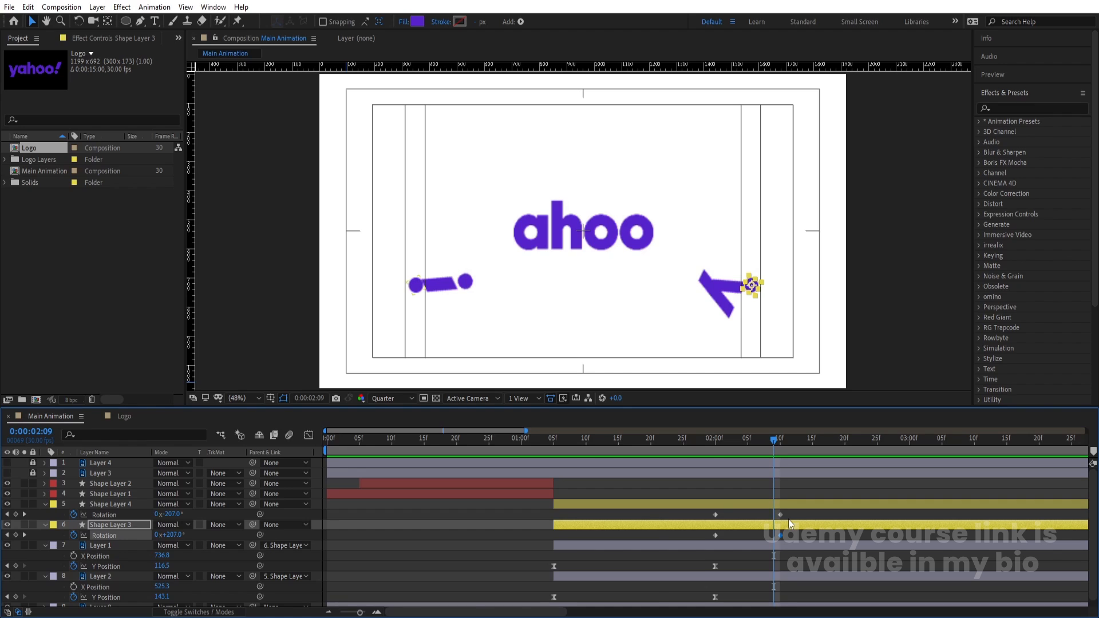
# Move the end Rotation keyframes of Shape Layer 4 and Shape Layer 3 to 0:00:02:05 and preview the faster swing
pyautogui.press('=')
pyautogui.moveTo(798, 512); pyautogui.dragTo(722, 513)
pyautogui.click(620, 445)
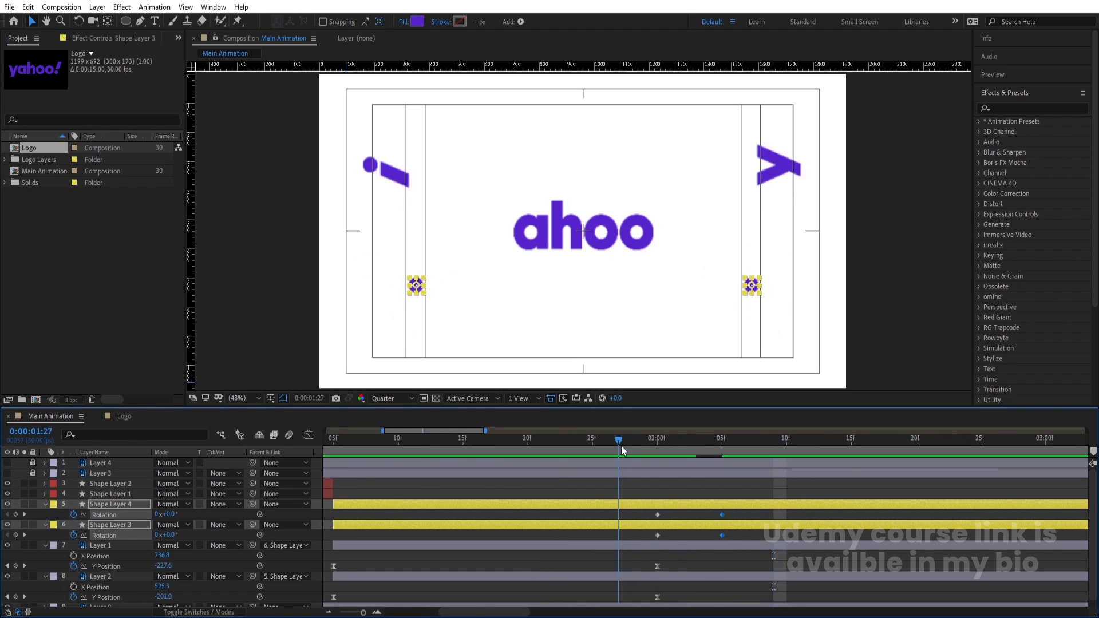
pyautogui.press('space')
pyautogui.press('space')
# Split Layer 1 and Layer 2 at 0:00:02:05
pyautogui.click(720, 445)
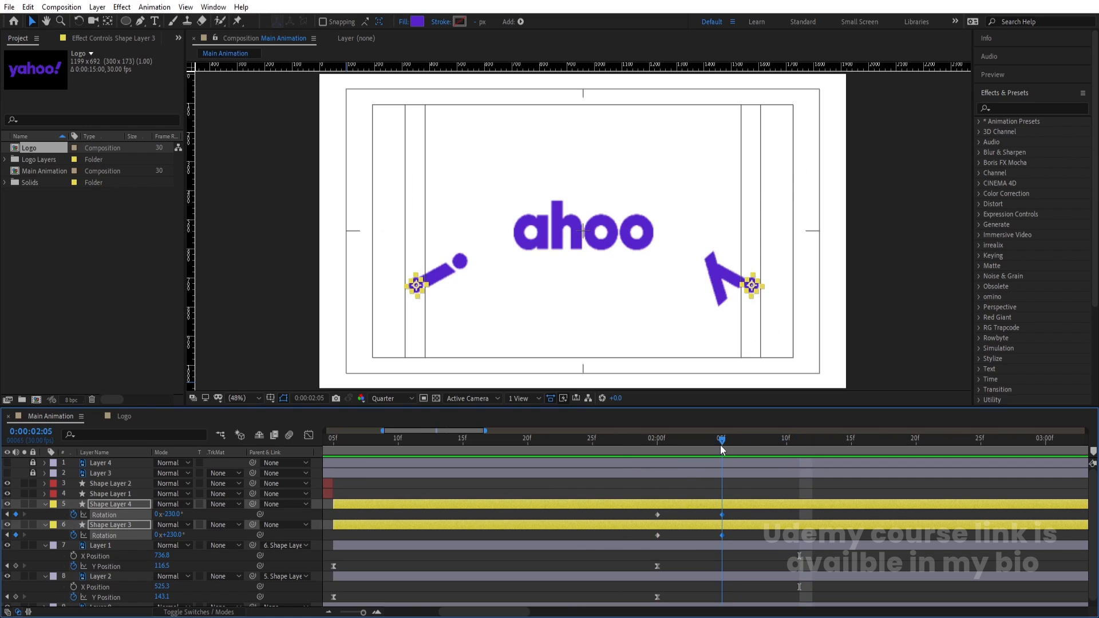
pyautogui.click(129, 544)
pyautogui.keyDown('ctrl'); pyautogui.click(108, 577); pyautogui.keyUp('ctrl')
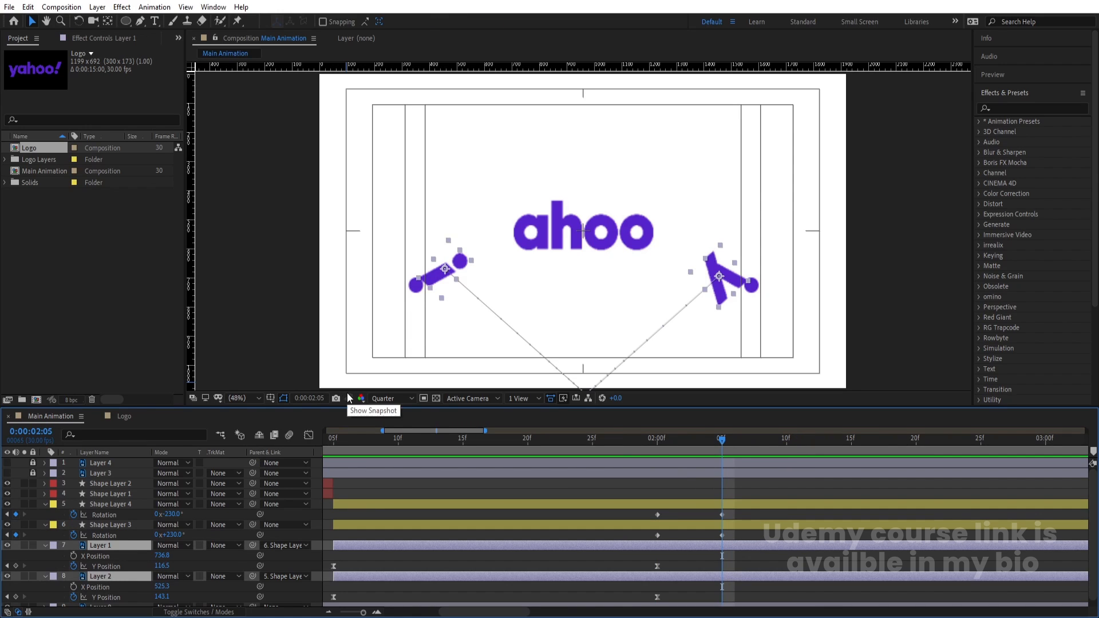
pyautogui.hotkey('ctrl', 'shift', 'd')
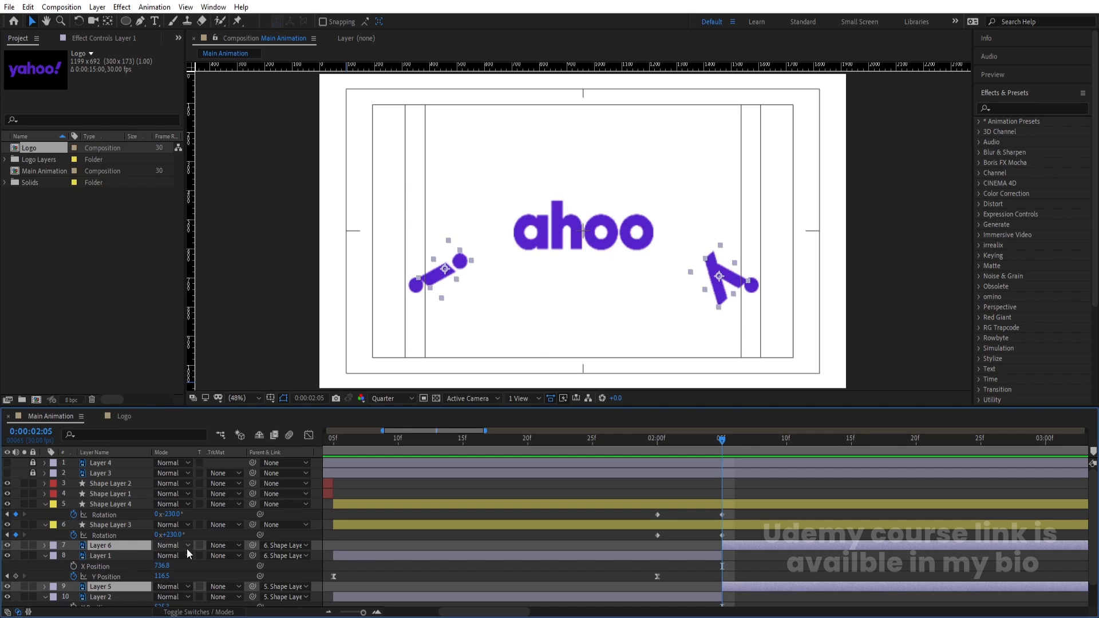
# Move the two newly split letter layers to the top of the layer stack and set their parent to None
pyautogui.moveTo(112, 585); pyautogui.dragTo(117, 459)
pyautogui.click(280, 462)
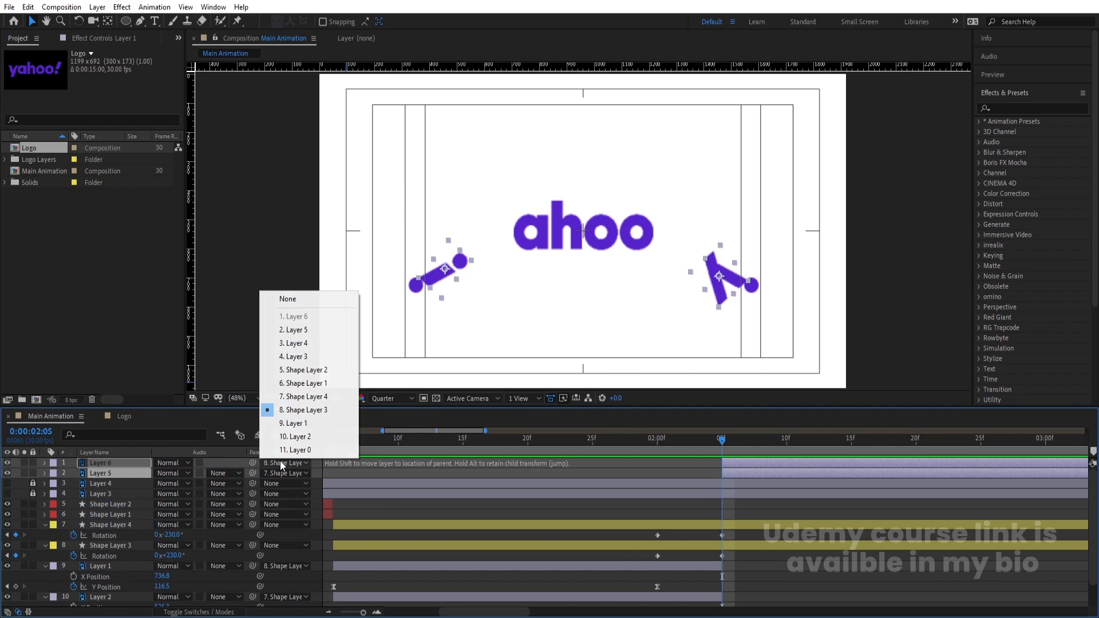
pyautogui.click(303, 299)
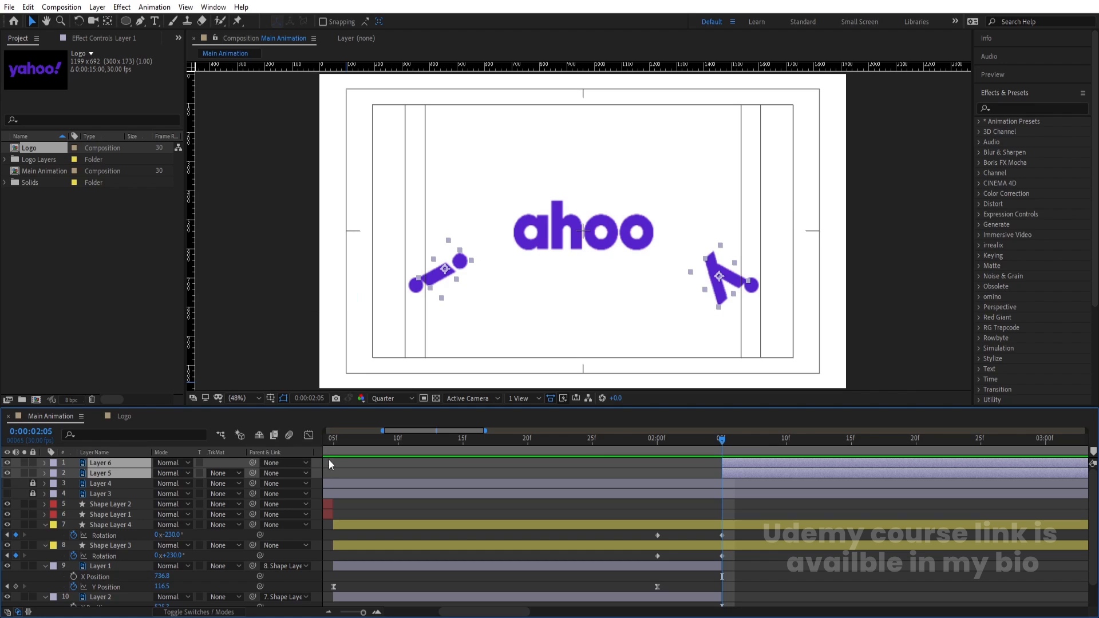
# Delete the old Y Position keyframes of Layer 6 and Layer 5, and keyframe their X and Y Position at 0:00:02:05
pyautogui.press('p')
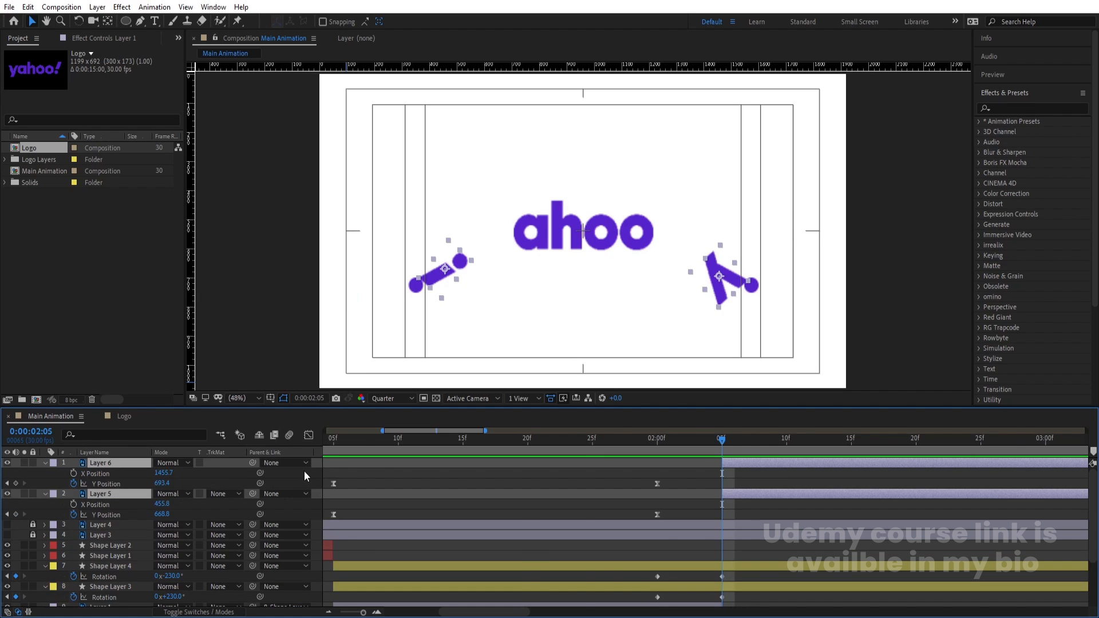
pyautogui.press('-')
pyautogui.moveTo(647, 476); pyautogui.dragTo(459, 517)
pyautogui.press('Delete')
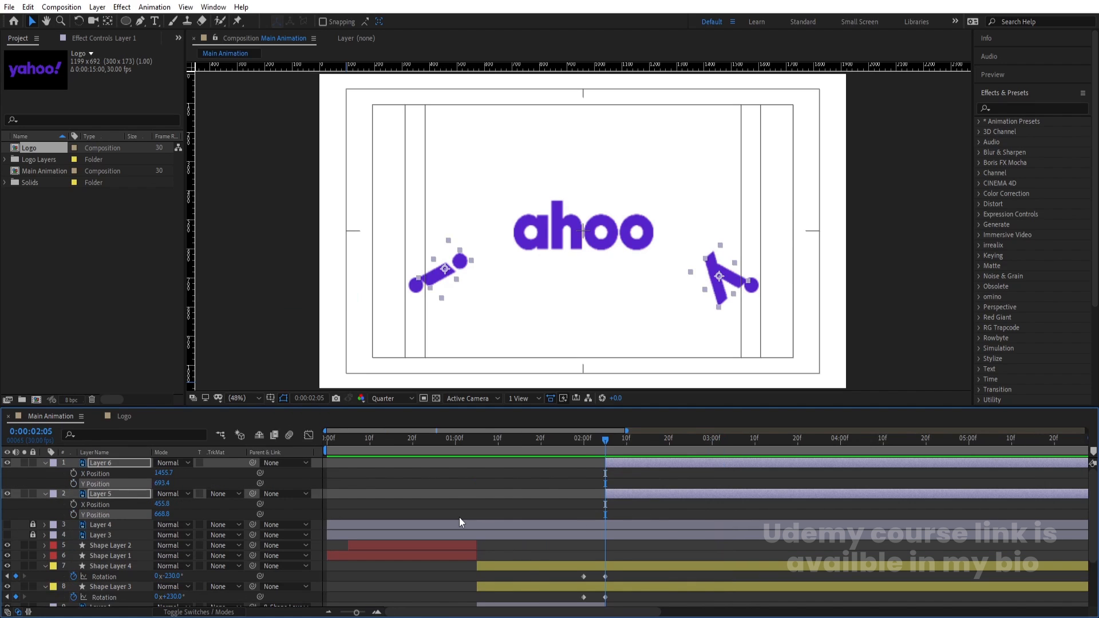
pyautogui.click(76, 475)
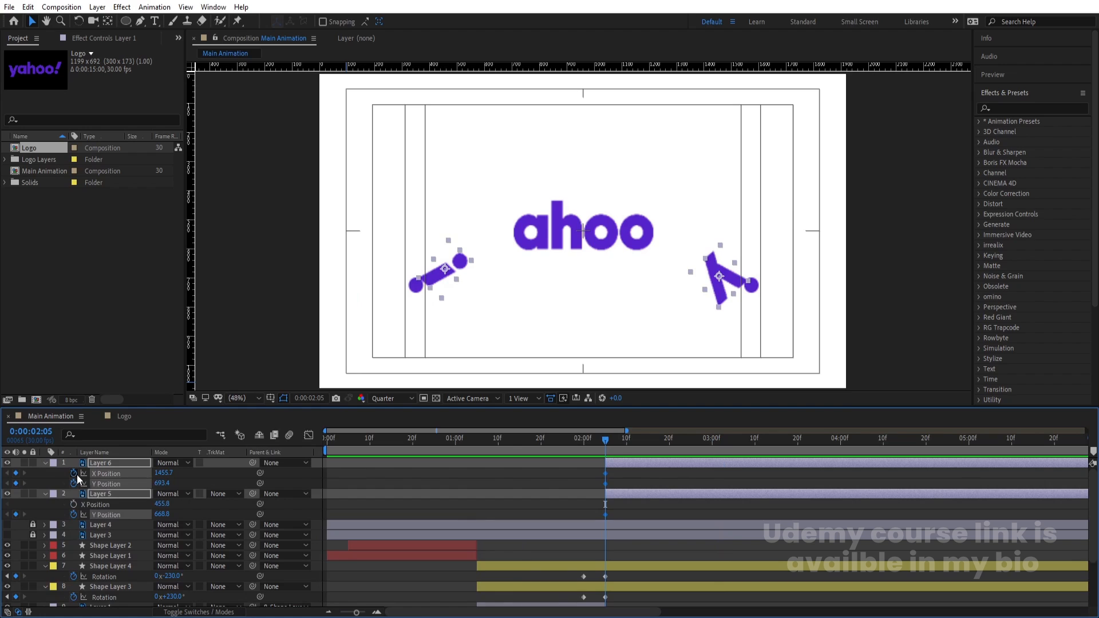
pyautogui.press('space')
pyautogui.press('-')
pyautogui.press('Num_Lock')
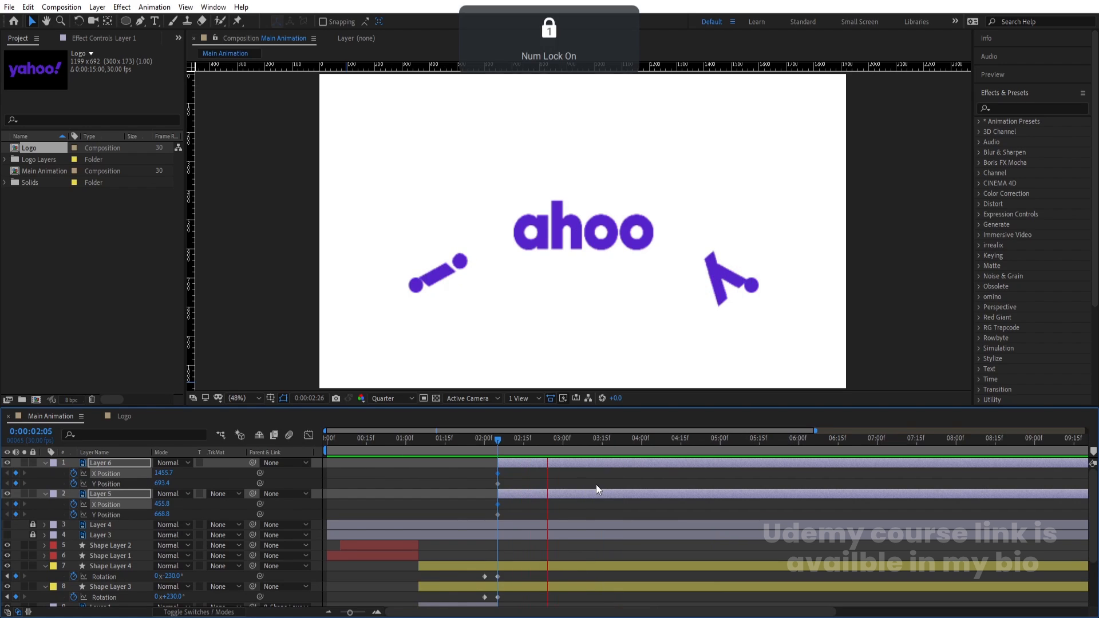
pyautogui.press('space')
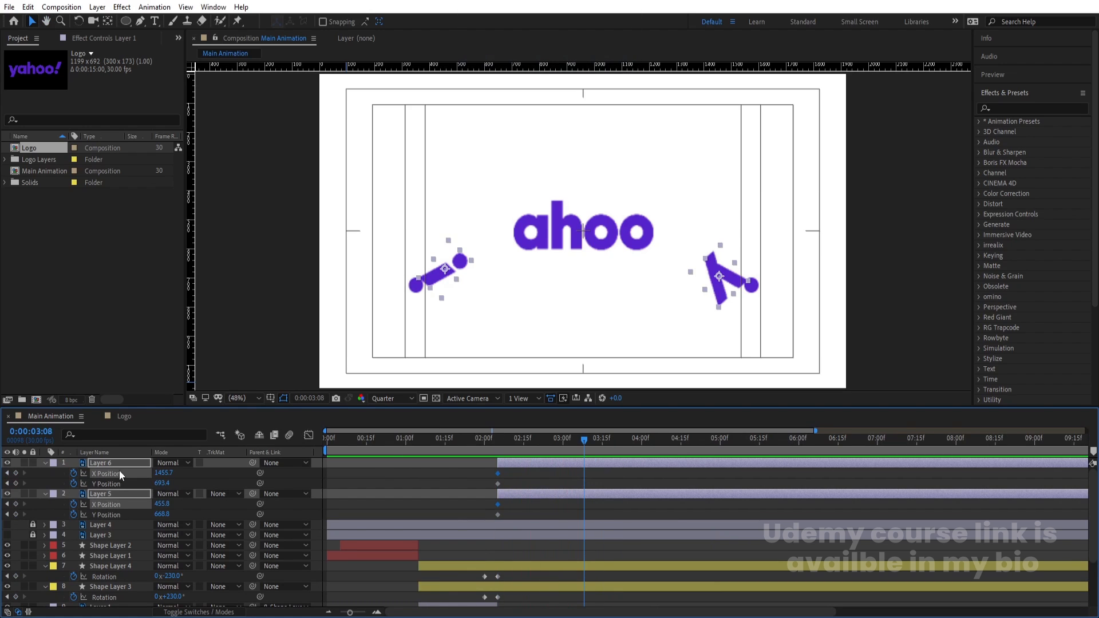
# Add Rotation keyframes to Layer 6 and Layer 5 at 0:00:02:05, and show their Position properties alongside
pyautogui.press('j')
pyautogui.press('r')
pyautogui.hotkey('alt', 'shift', 'r')
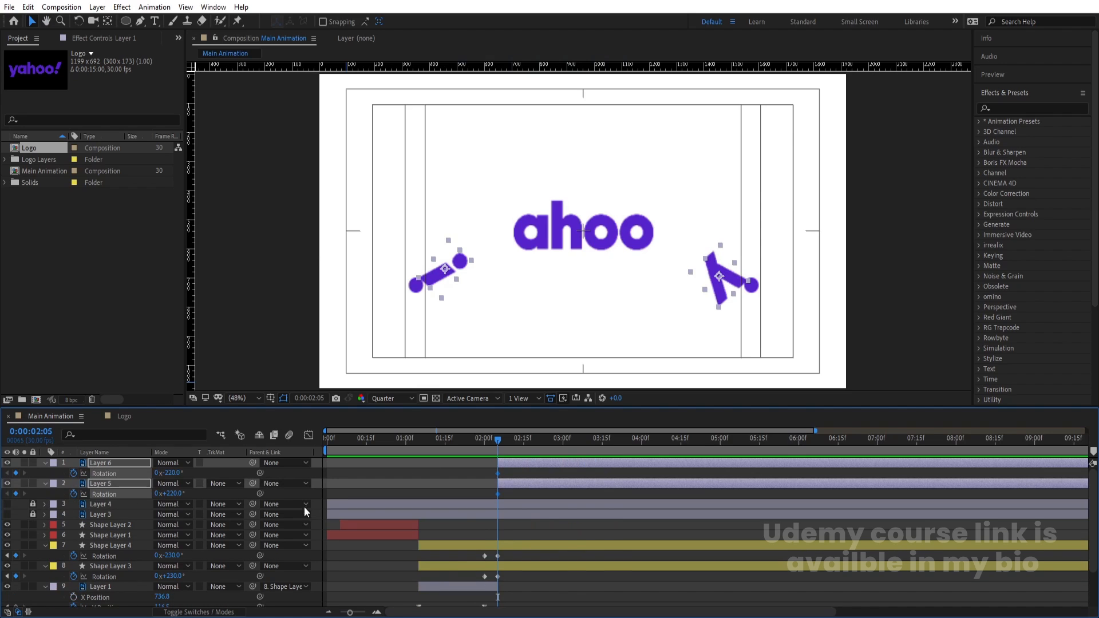
pyautogui.hotkey('shift', 'p')
# Set the Rotation of Layer 6 and Layer 5 to 0° at 0:00:03:18 and preview the spin
pyautogui.press('space')
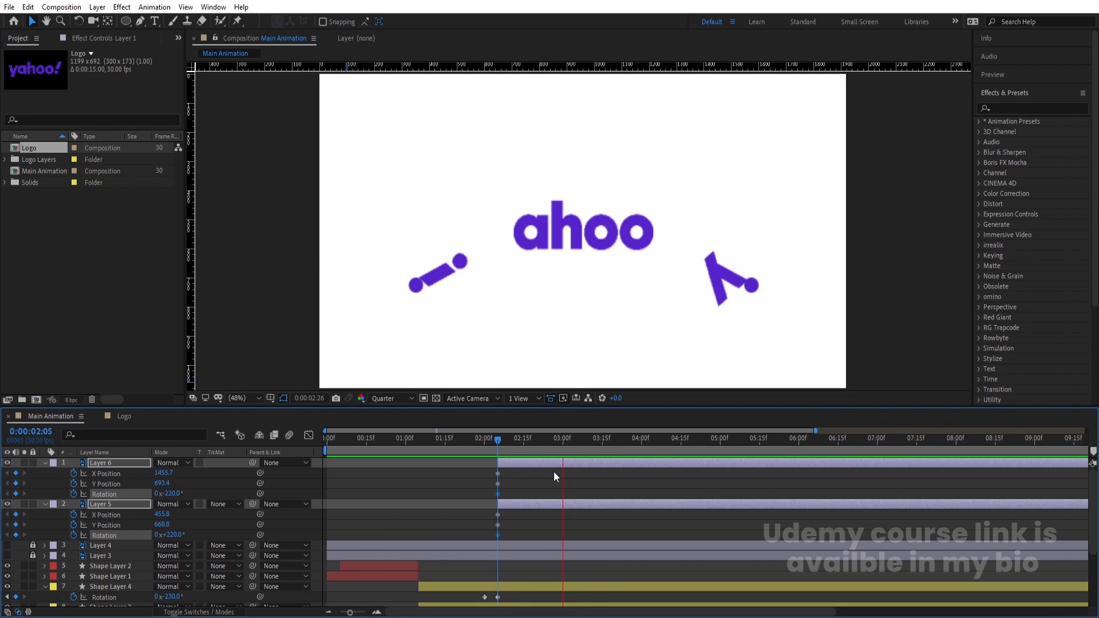
pyautogui.press('space')
pyautogui.click(170, 494)
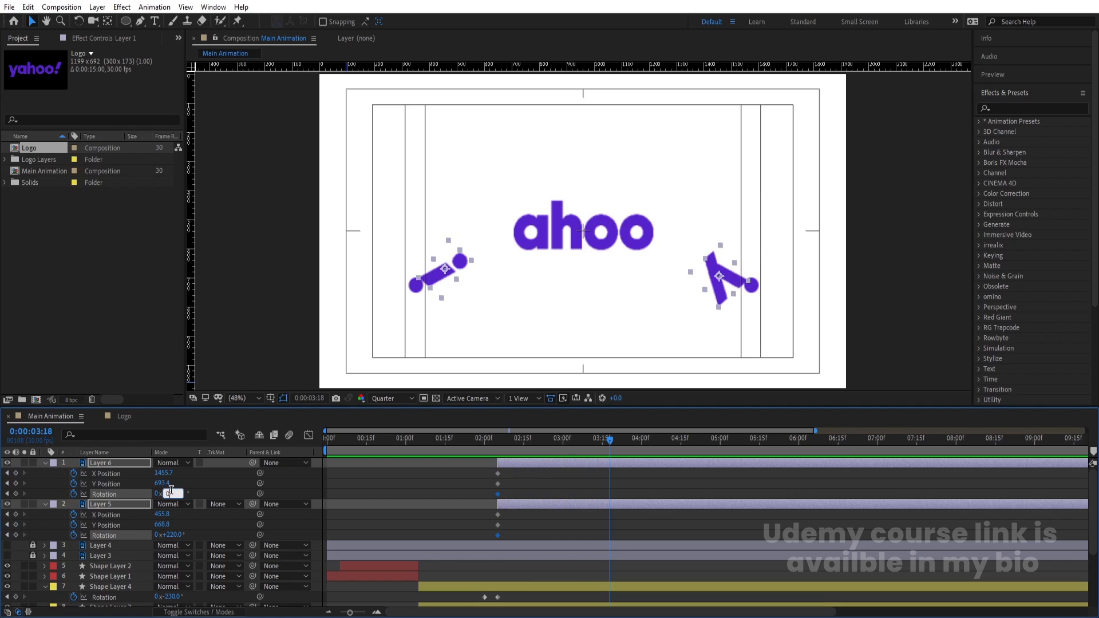
pyautogui.write('0')
pyautogui.press('Return')
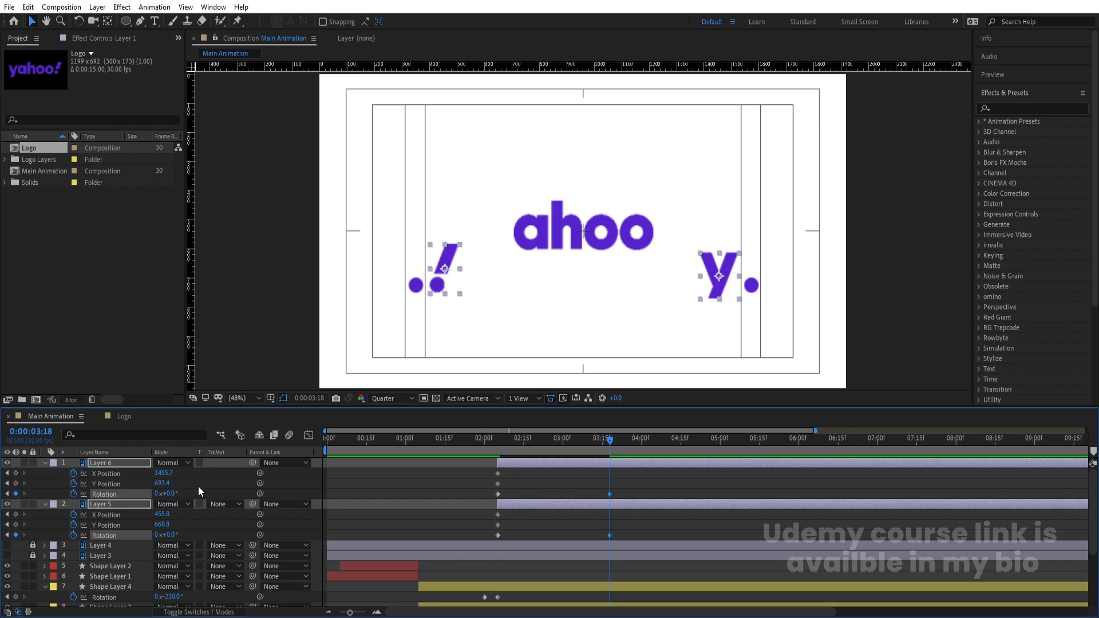
pyautogui.click(198, 486)
pyautogui.press('space')
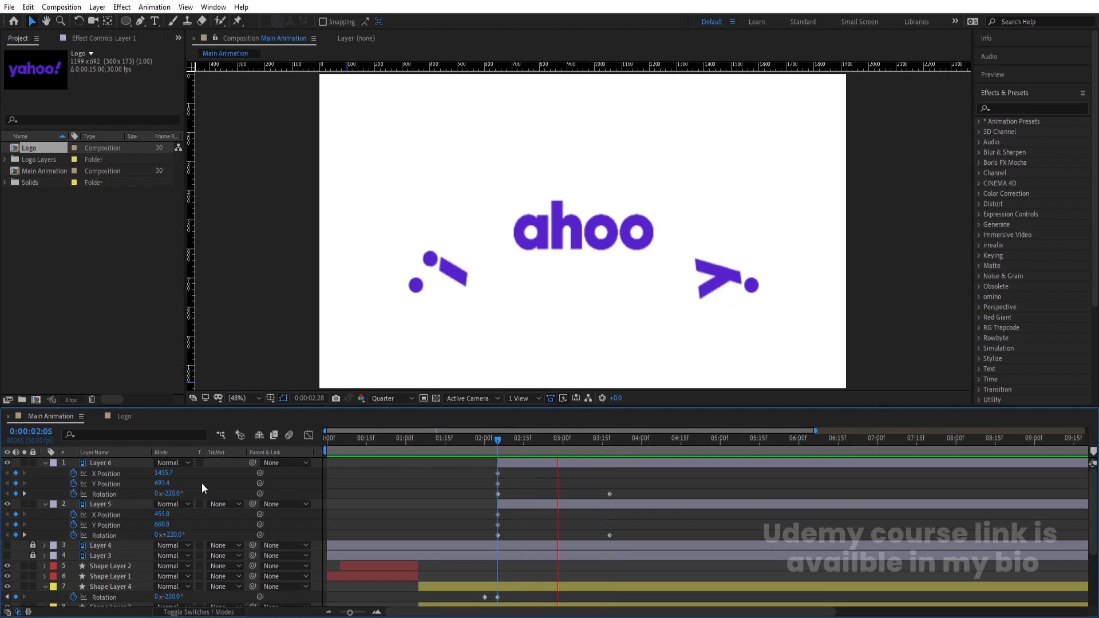
pyautogui.press('space')
# At 0:00:03:18, move the "y" onto the middle of "ahoo", to about X 909.5, Y 524.7
pyautogui.moveTo(507, 446)
pyautogui.mouseDown()
pyautogui.moveTo(486, 443)
pyautogui.moveTo(534, 445)
pyautogui.moveTo(476, 434)
pyautogui.moveTo(521, 437)
pyautogui.mouseUp()
pyautogui.press('k')
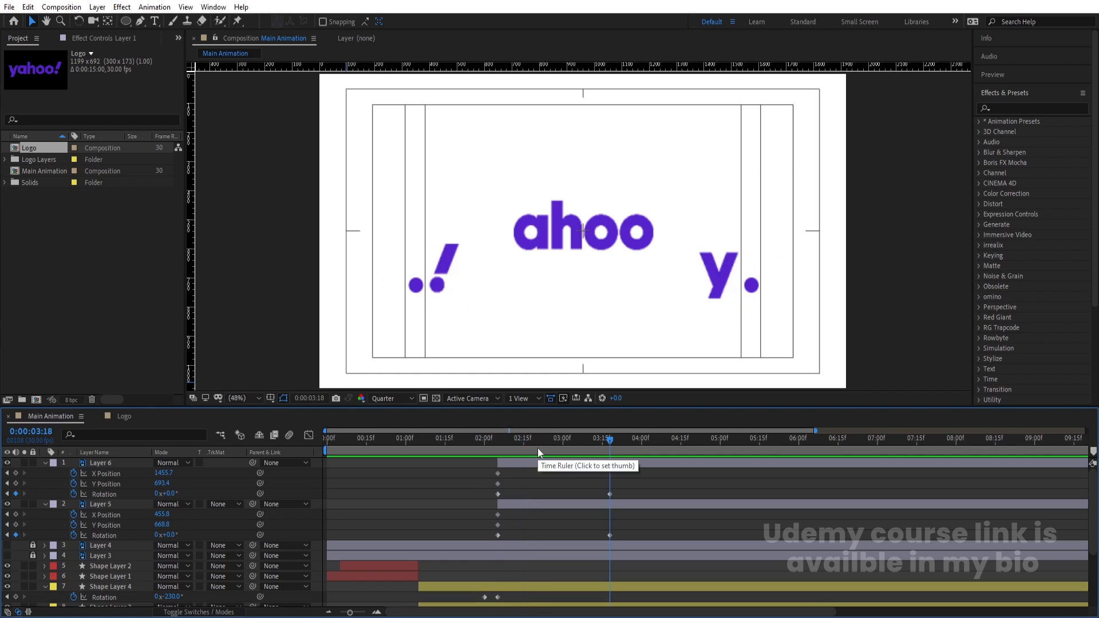
pyautogui.click(120, 465)
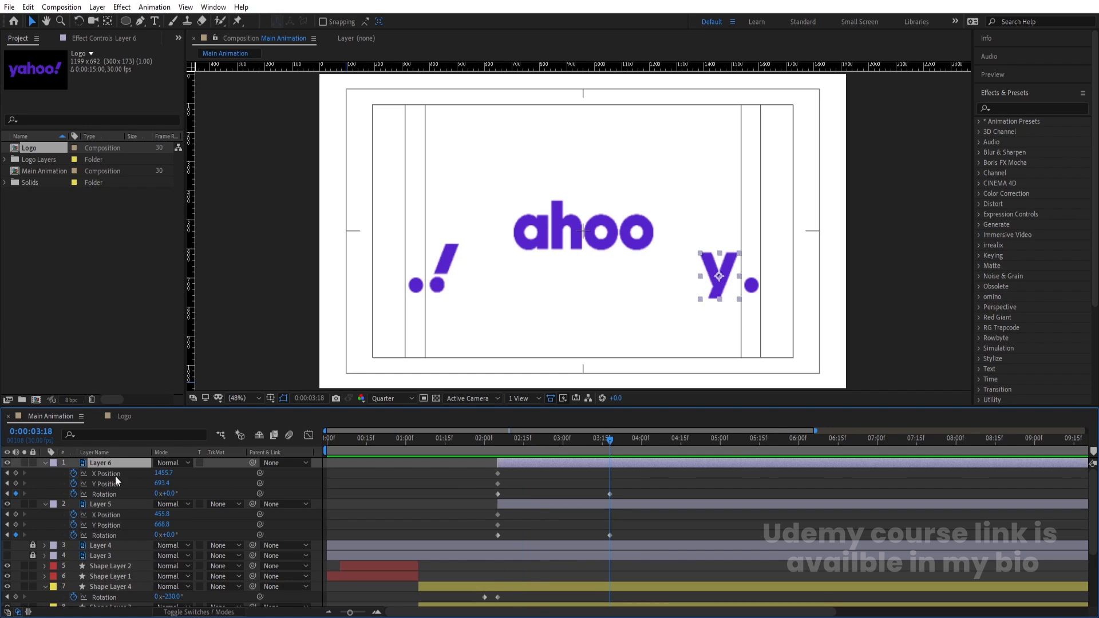
pyautogui.keyDown('ctrl'); pyautogui.click(104, 503); pyautogui.keyUp('ctrl')
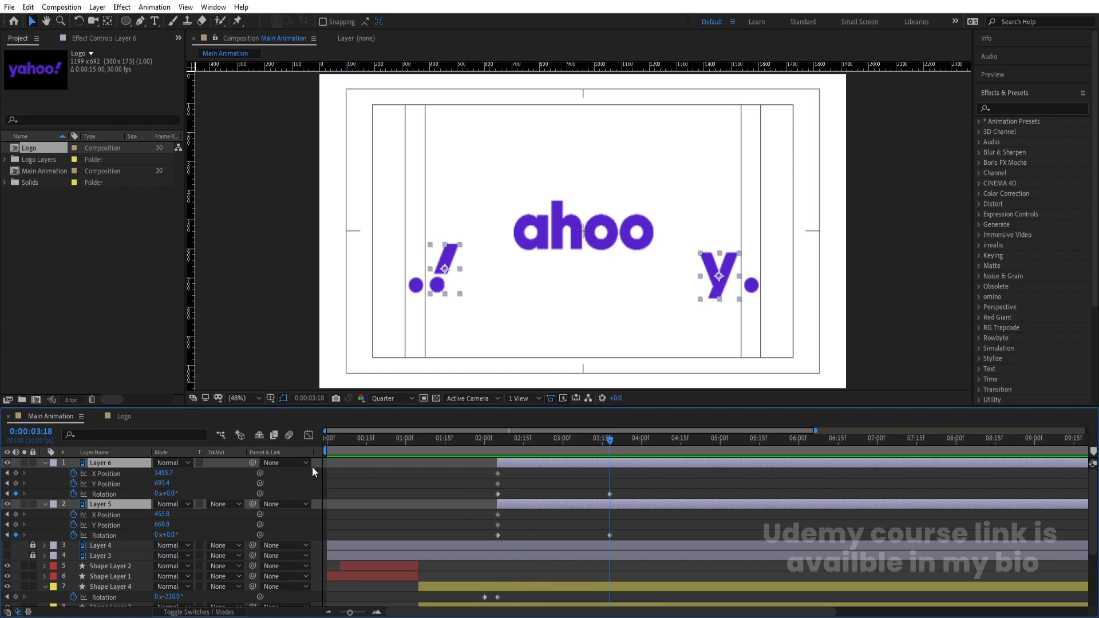
pyautogui.click(541, 480)
pyautogui.click(709, 280)
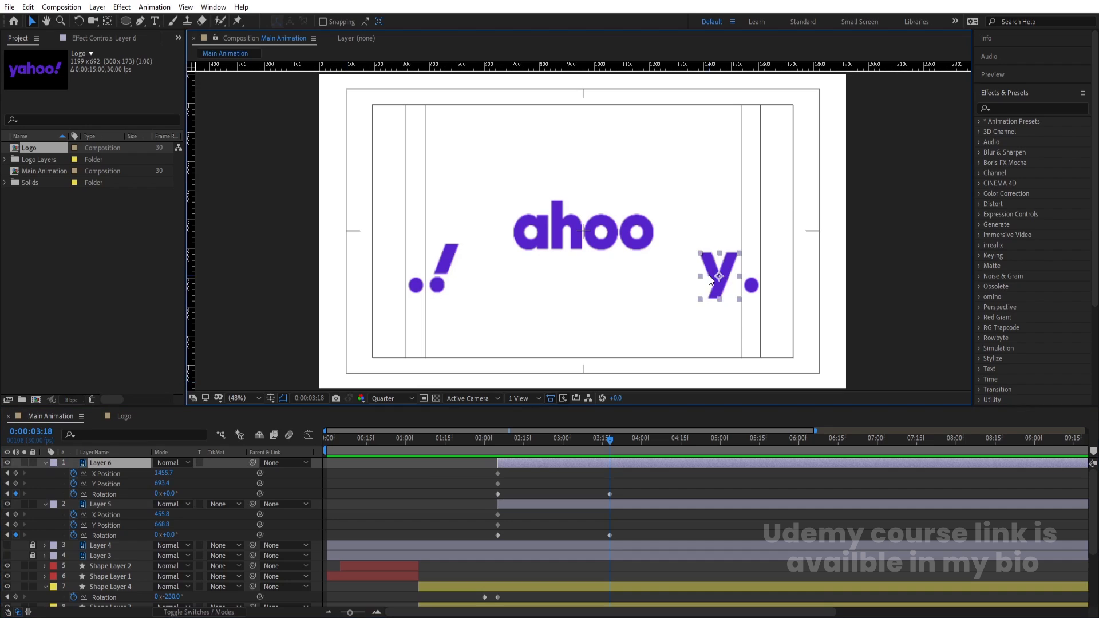
pyautogui.moveTo(712, 292); pyautogui.dragTo(562, 238)
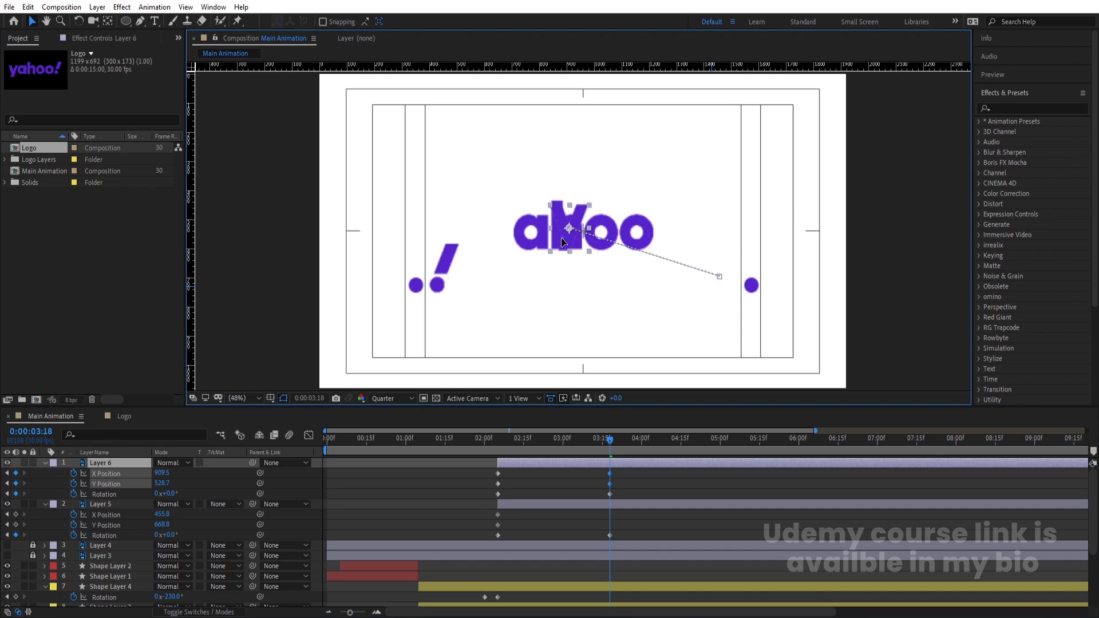
pyautogui.press('Up')
pyautogui.press('Up')
pyautogui.press('Up')
pyautogui.press('Up')
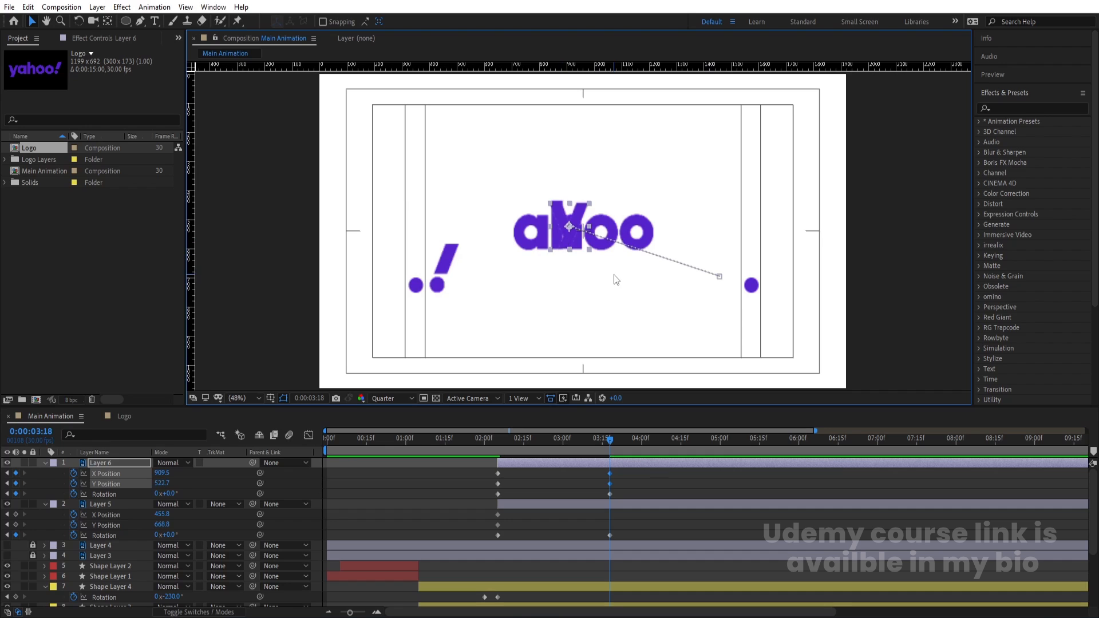
# At 0:00:03:18, place the exclamation mark right beside the "y", at about X 1002, Y 520.8
pyautogui.moveTo(453, 277); pyautogui.dragTo(585, 229)
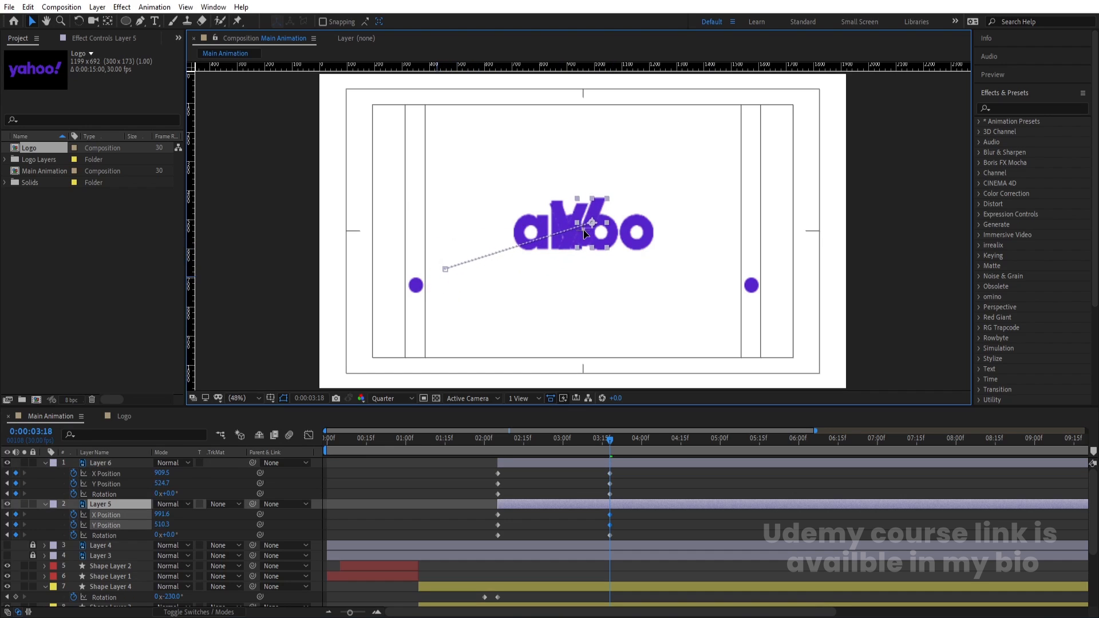
pyautogui.scroll(5, 589, 237)
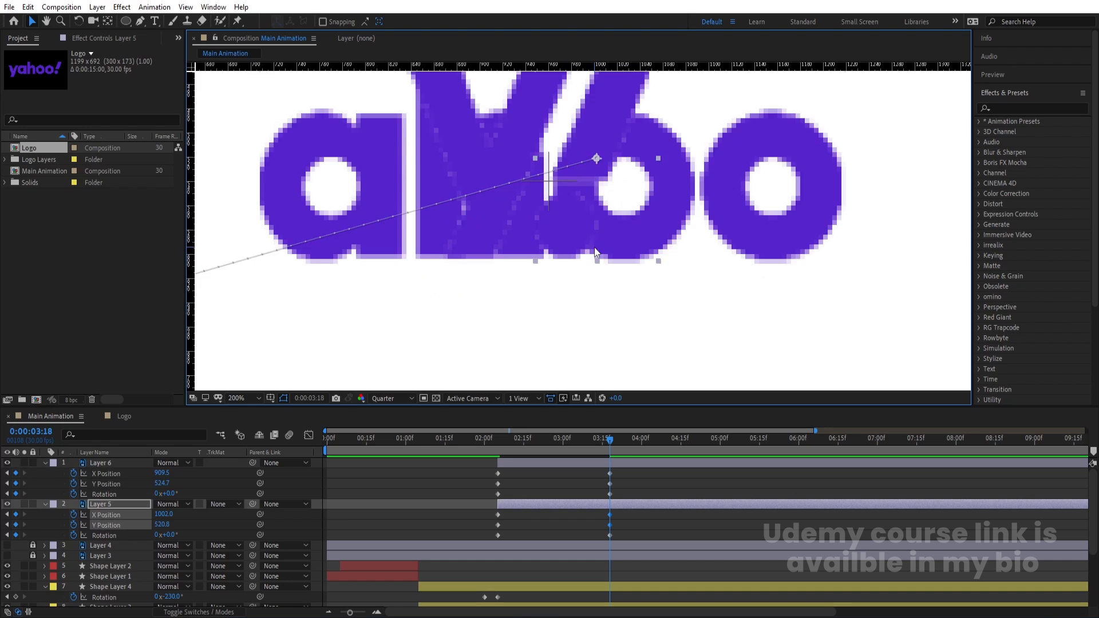
# Collapse the properties of all layers and hide Layer 0, which holds "ahoo"
pyautogui.scroll(-3, 142, 524)
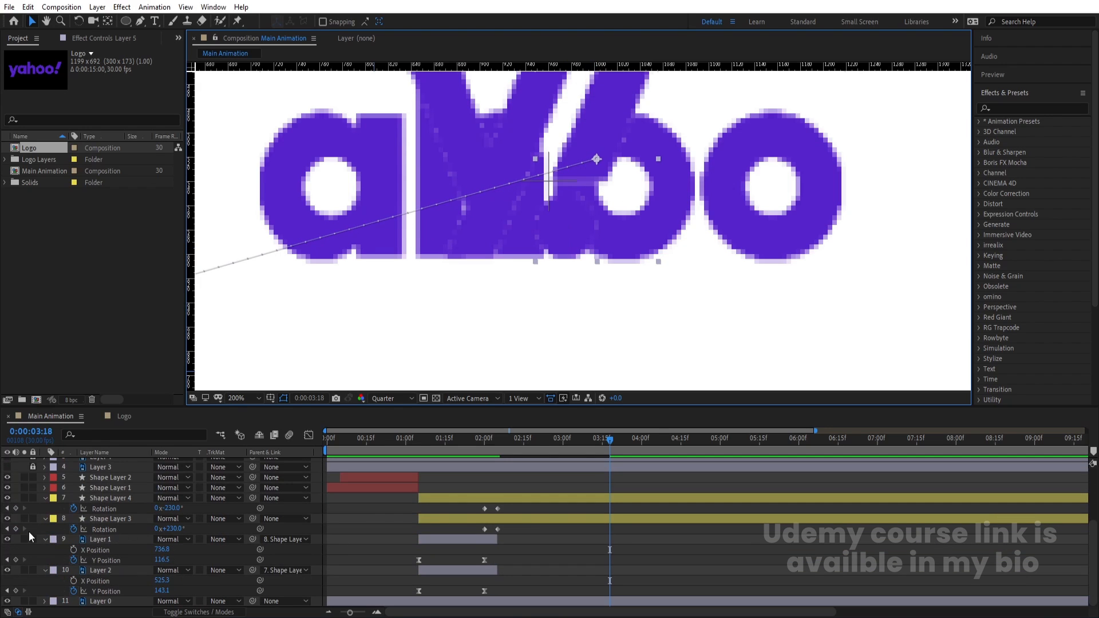
pyautogui.click(364, 514)
pyautogui.press('u')
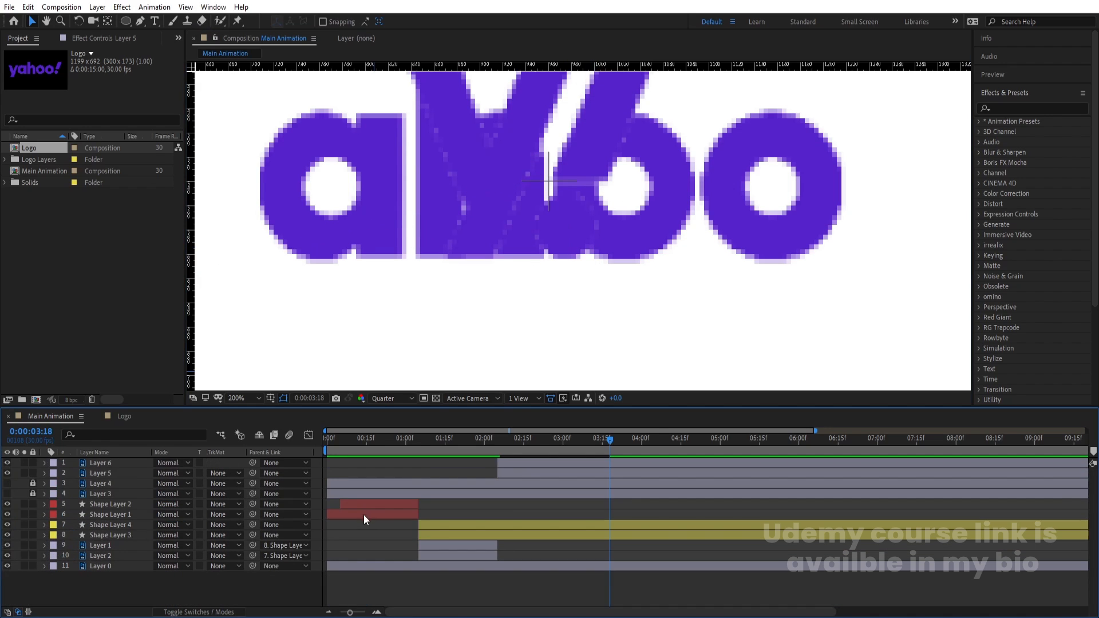
pyautogui.click(8, 566)
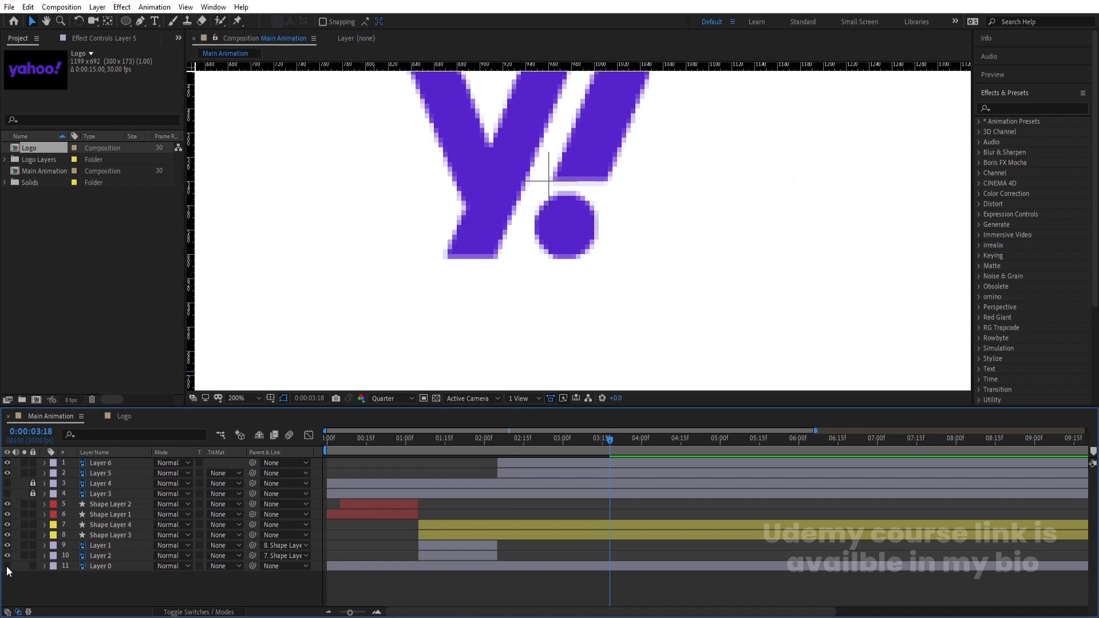
# Shift the "y" and exclamation mark together to centre them, at about X 918.5 and X 1011, and fit the composition in view
pyautogui.click(575, 239)
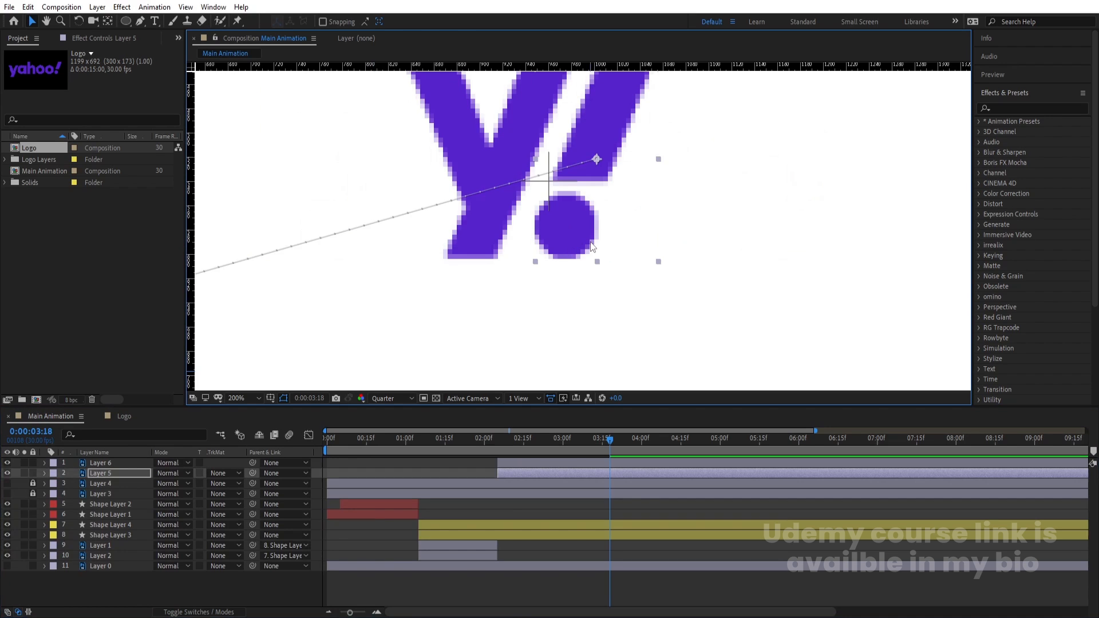
pyautogui.keyDown('shift'); pyautogui.click(504, 206); pyautogui.keyUp('shift')
pyautogui.moveTo(500, 220); pyautogui.dragTo(509, 219)
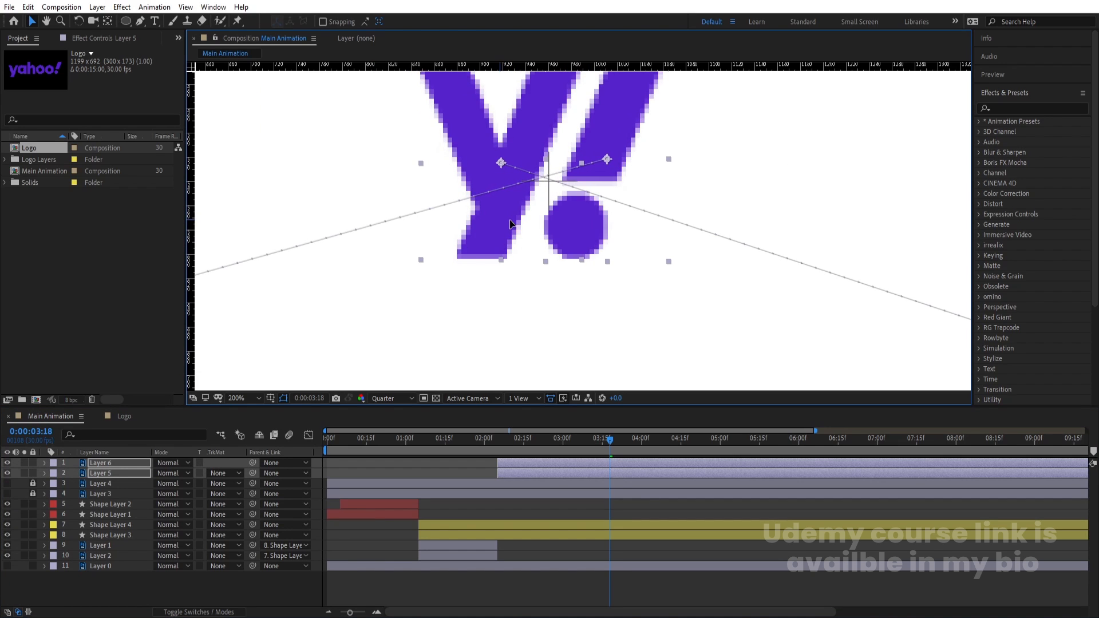
pyautogui.click(252, 396)
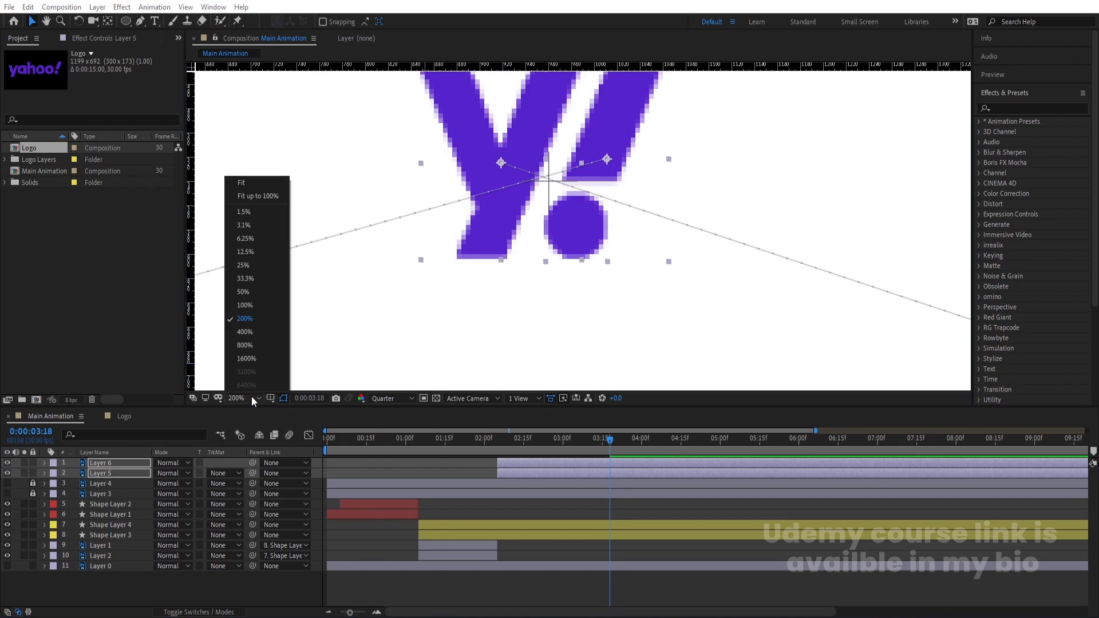
pyautogui.click(256, 182)
# At 0:00:02:25, raise the "y" to Y Position 200 and the exclamation mark to Y Position 185.2
pyautogui.press('u')
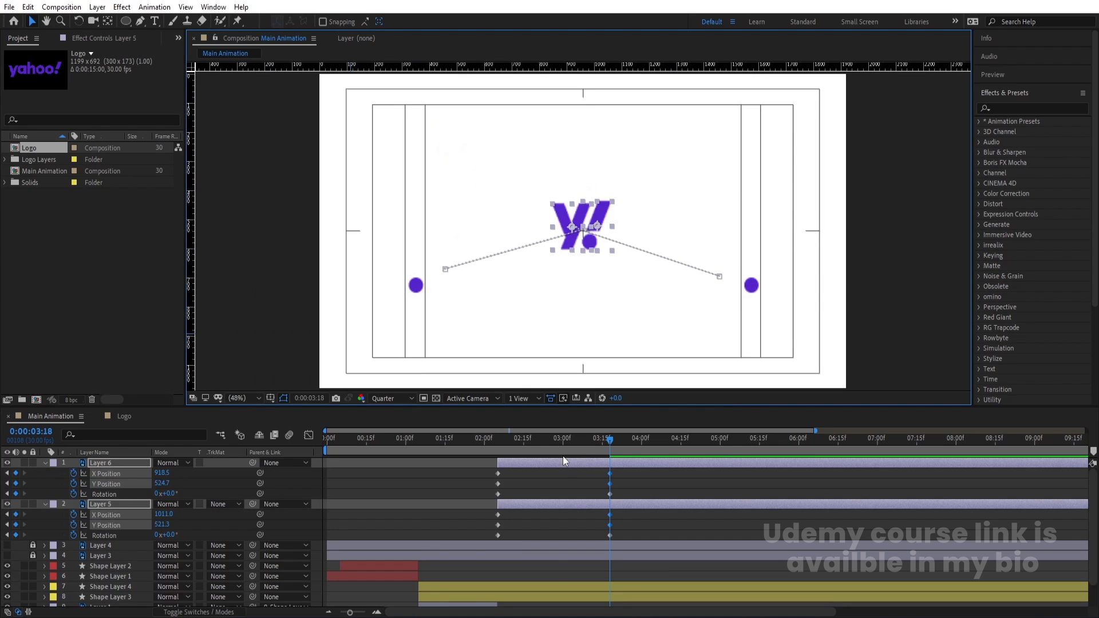
pyautogui.click(551, 438)
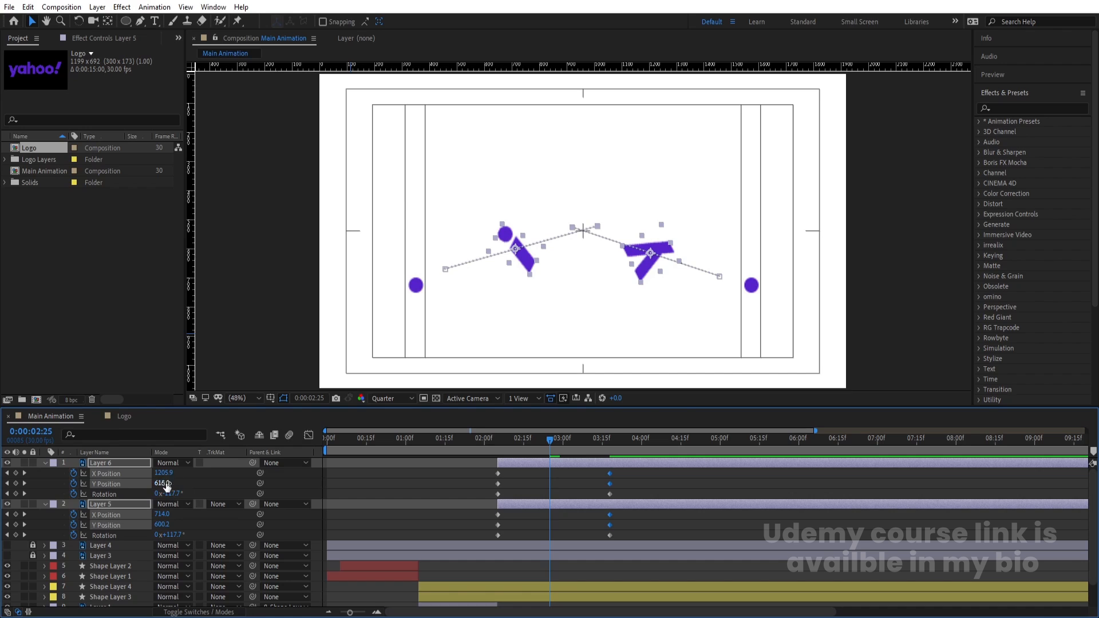
pyautogui.moveTo(162, 483); pyautogui.dragTo(64, 483)
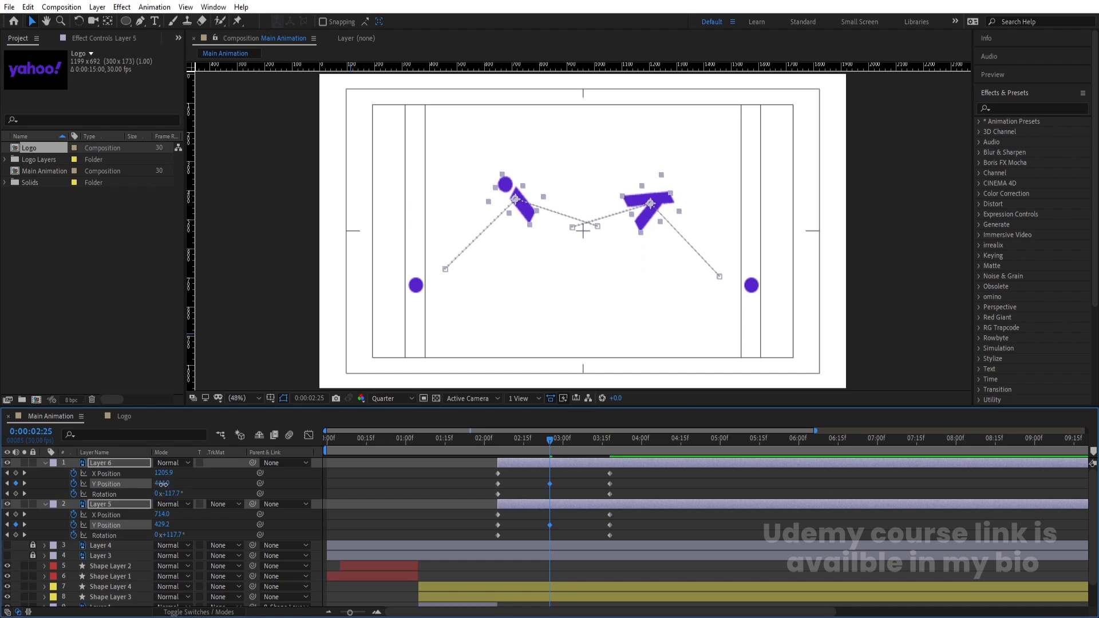
pyautogui.moveTo(162, 483); pyautogui.dragTo(94, 482)
pyautogui.moveTo(162, 483); pyautogui.dragTo(128, 479)
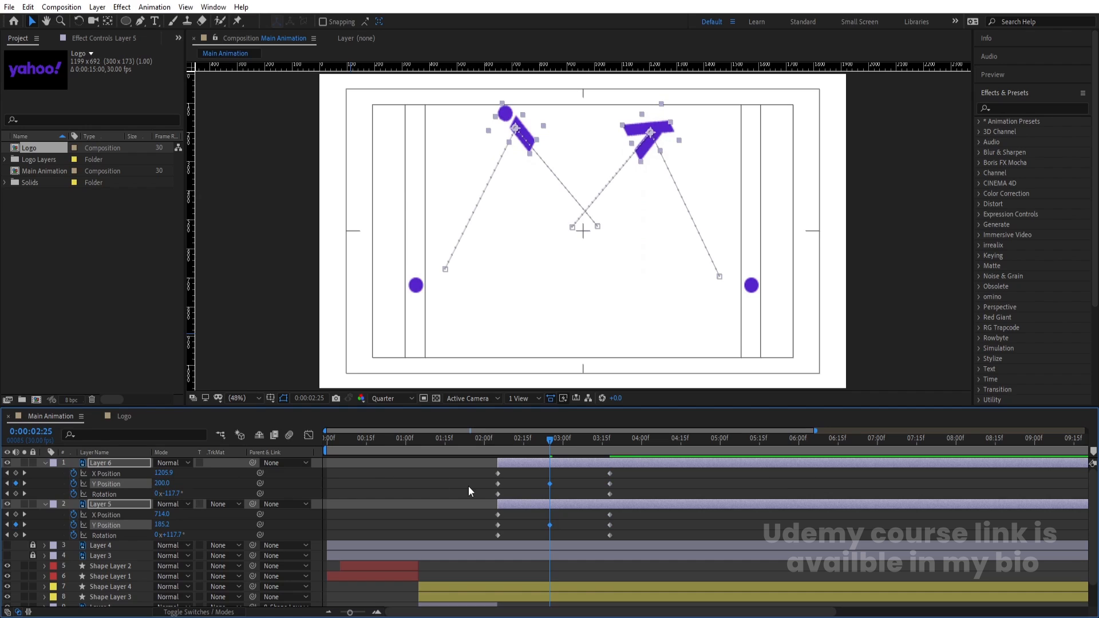
# Filter the timeline by "y" and apply Easy Ease to all Y Position keyframes of Layer 6 and Layer 5
pyautogui.click(117, 434)
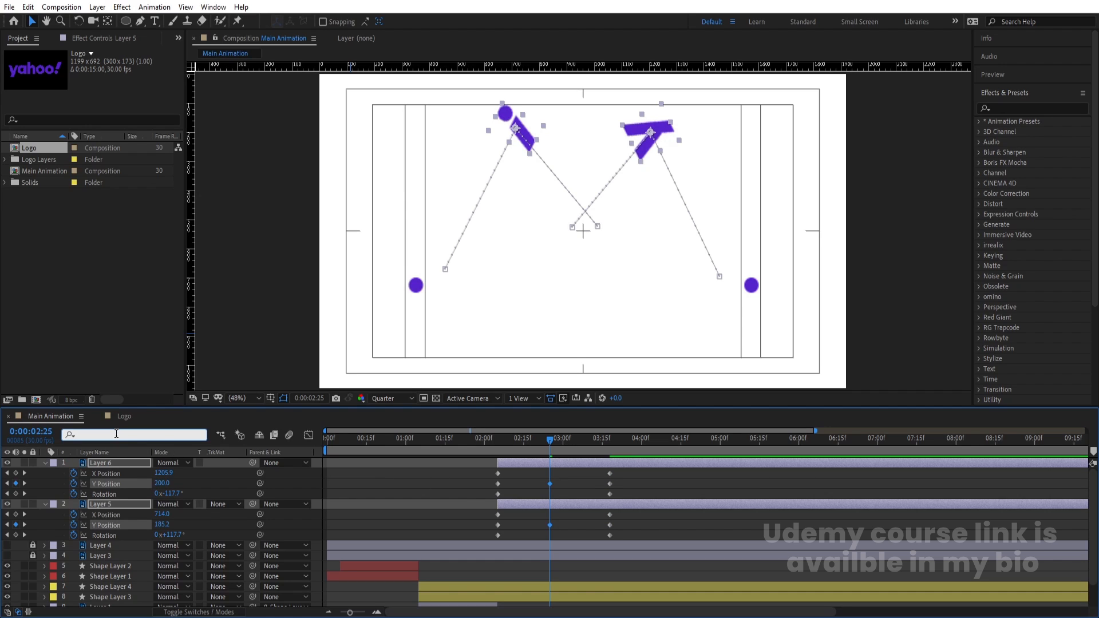
pyautogui.write('y')
pyautogui.moveTo(479, 475); pyautogui.dragTo(663, 527)
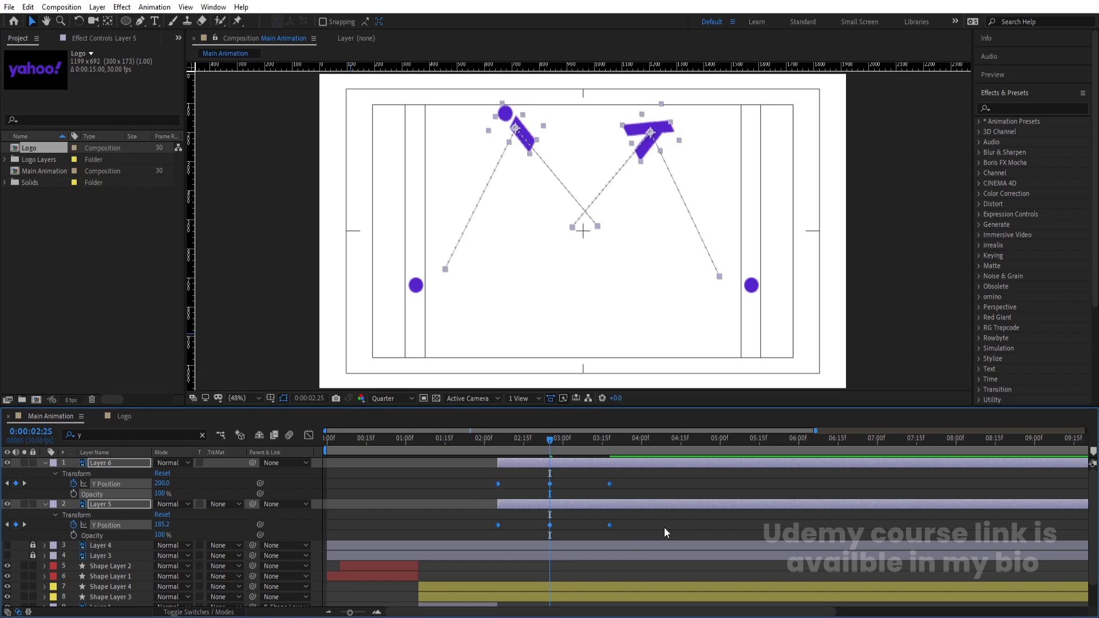
pyautogui.press('F9')
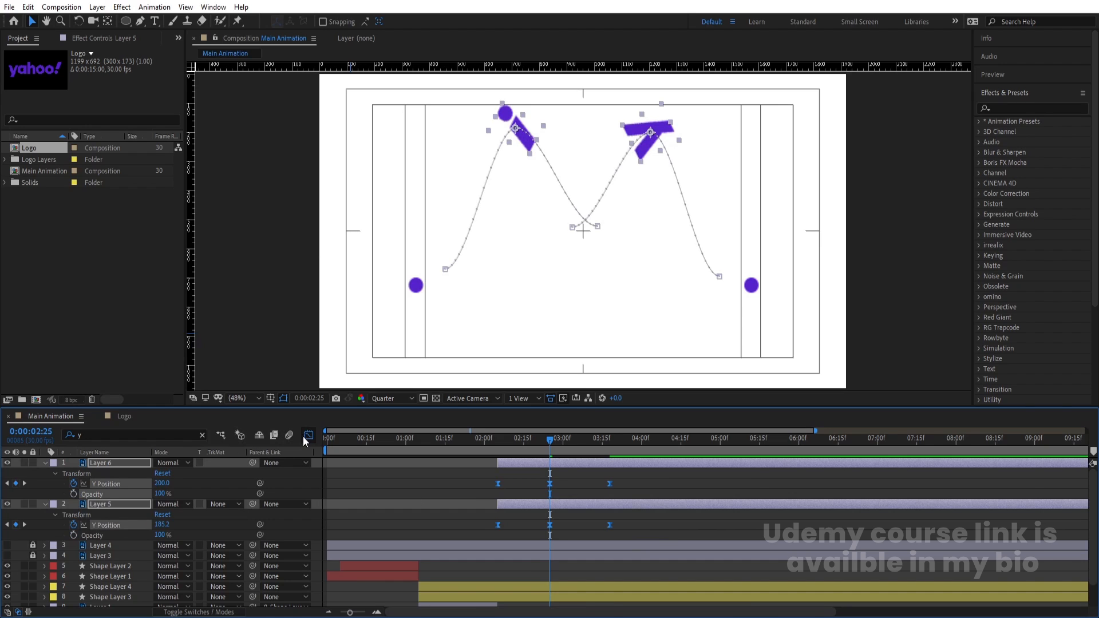
# Shape both layers' Y Position speed graphs with sharp peaks at the outer keyframes and a slow apex, preview, and leave the graph editor
pyautogui.click(305, 436)
pyautogui.press('=')
pyautogui.click(553, 507)
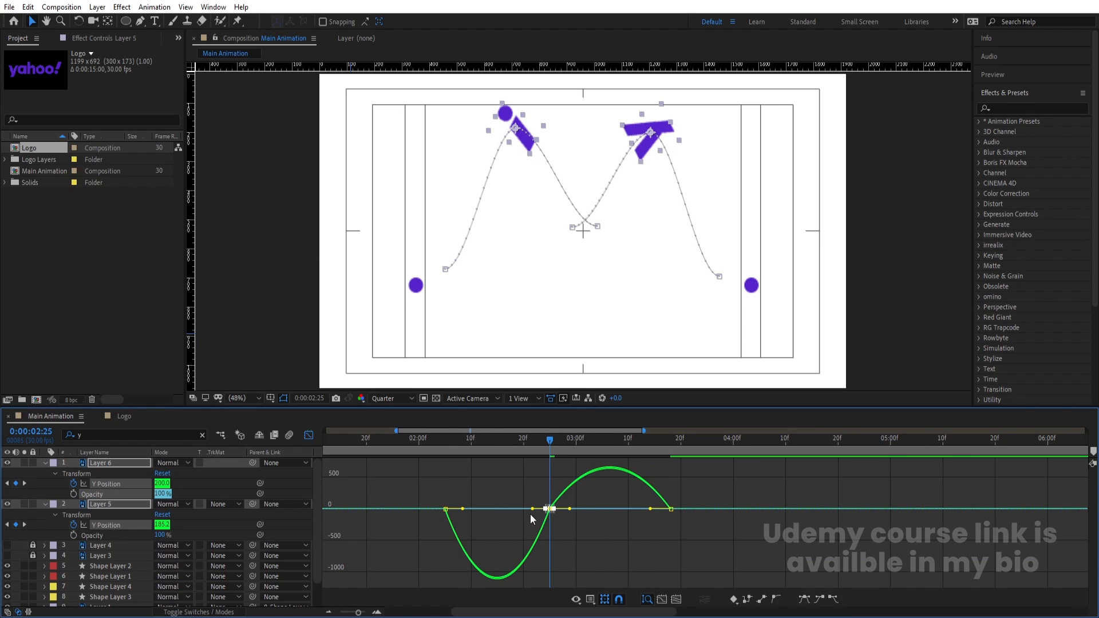
pyautogui.moveTo(531, 514); pyautogui.dragTo(497, 487)
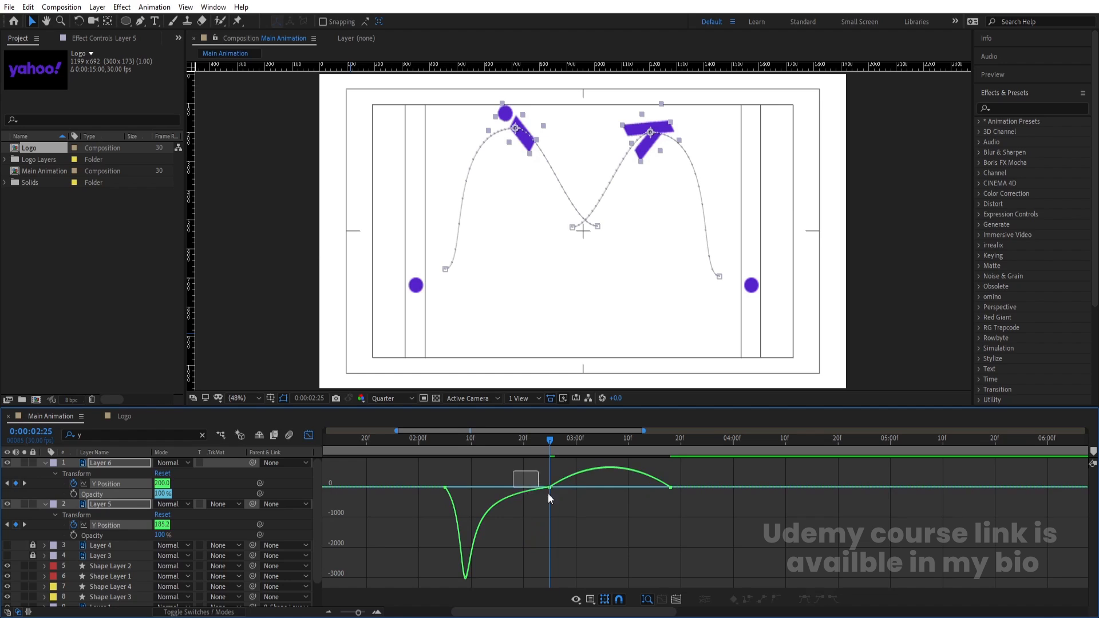
pyautogui.moveTo(569, 490); pyautogui.dragTo(645, 488)
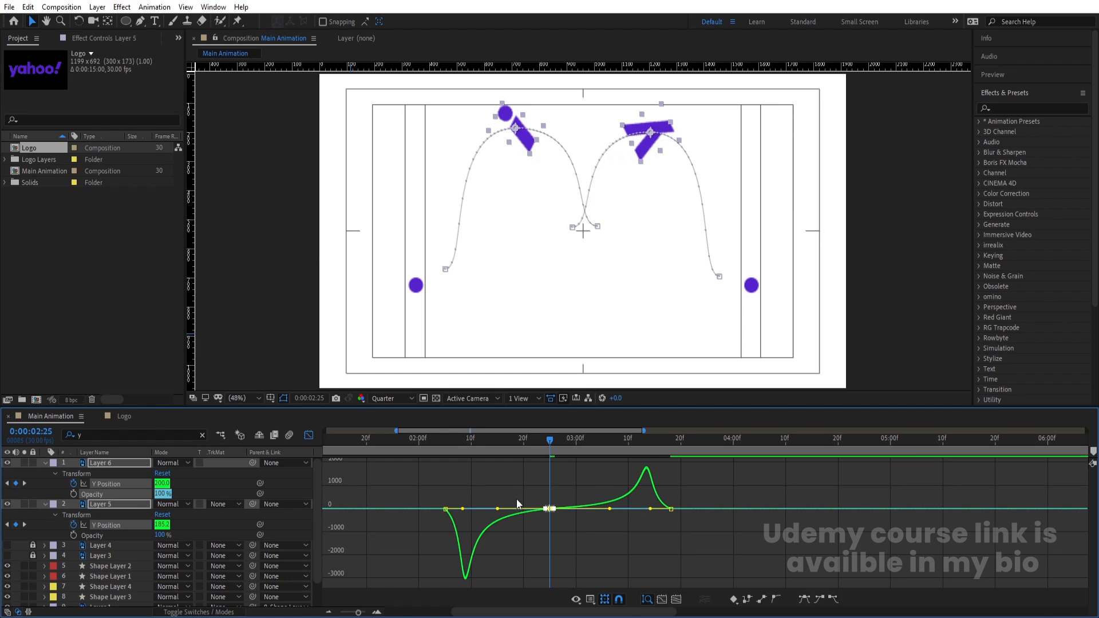
pyautogui.moveTo(532, 473); pyautogui.dragTo(448, 509)
pyautogui.moveTo(678, 478); pyautogui.dragTo(642, 541)
pyautogui.moveTo(648, 493); pyautogui.dragTo(666, 493)
pyautogui.click(440, 438)
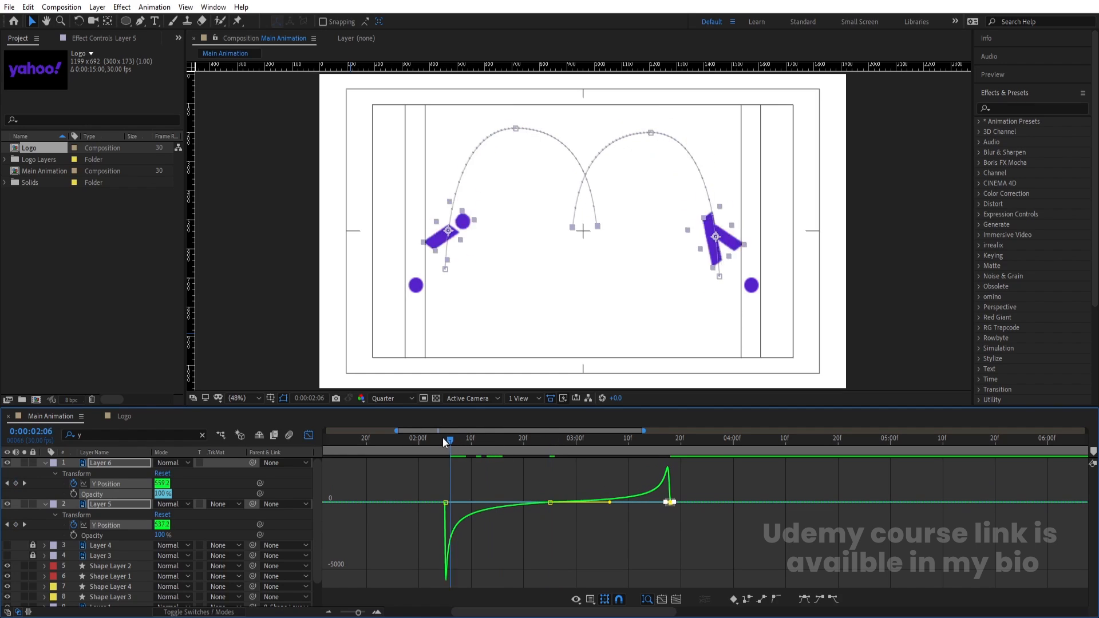
pyautogui.press('space')
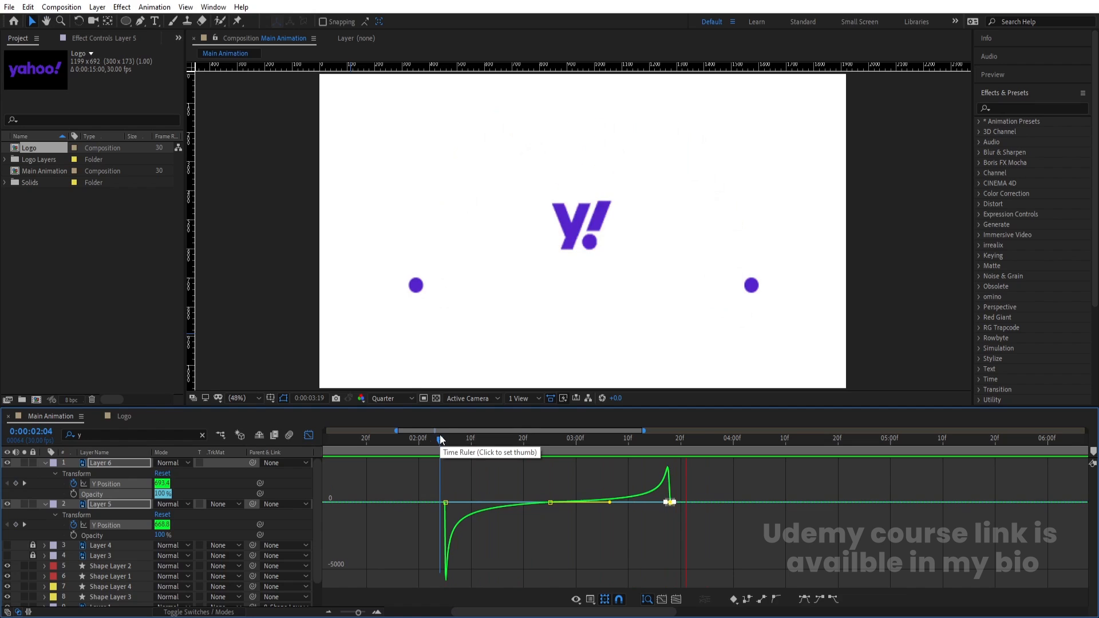
pyautogui.press('space')
pyautogui.click(308, 435)
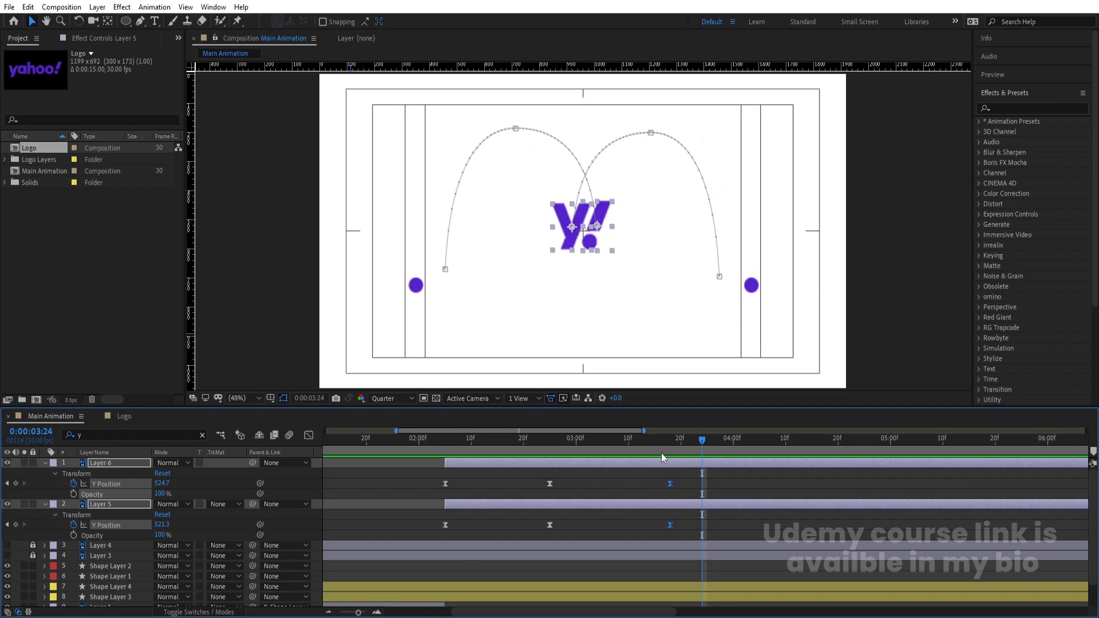
# Compress all keyframes of Layer 6 and Layer 5 in time so the last ones fall at 0:00:03:09, and preview the flight
pyautogui.moveTo(661, 453); pyautogui.dragTo(468, 459)
pyautogui.press('space')
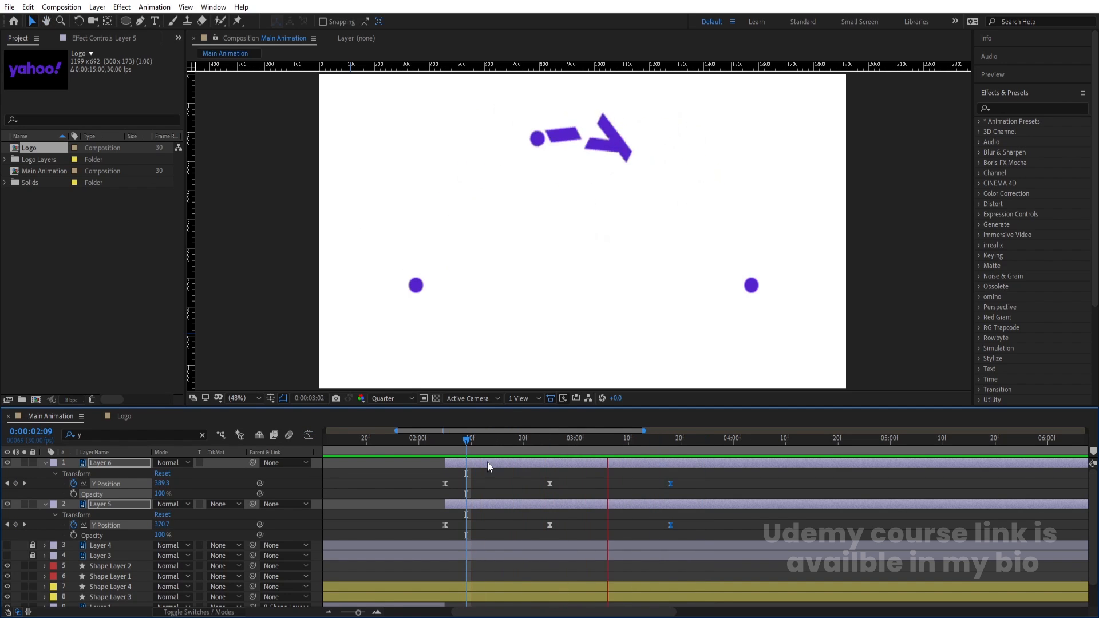
pyautogui.press('space')
pyautogui.press('u')
pyautogui.moveTo(681, 468); pyautogui.dragTo(428, 544)
pyautogui.moveTo(671, 481); pyautogui.dragTo(623, 481)
pyautogui.click(518, 438)
pyautogui.press('space')
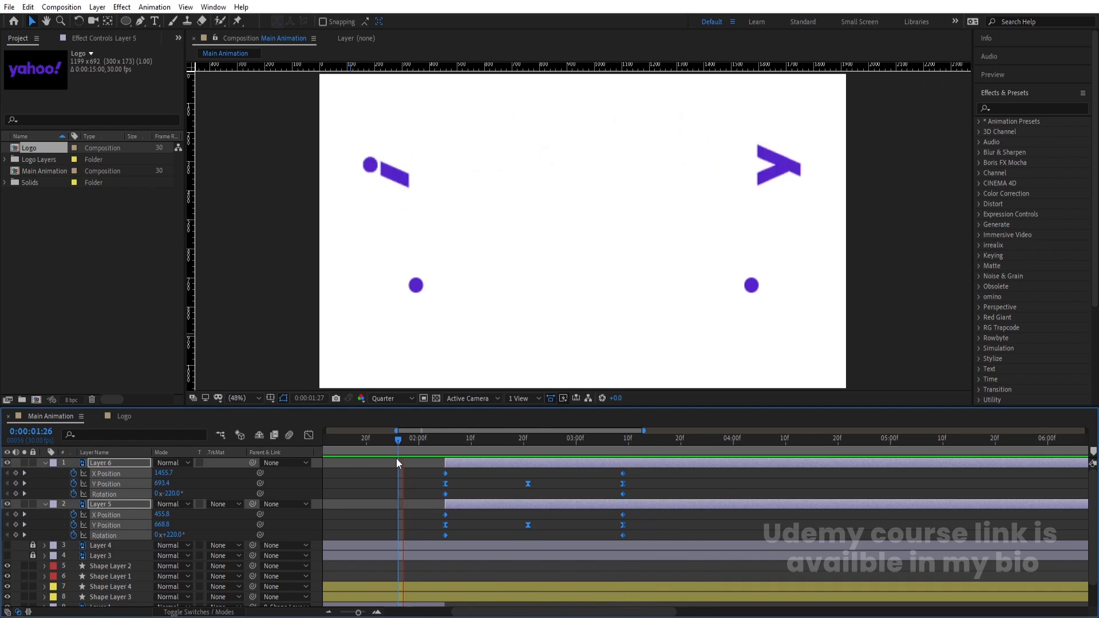
pyautogui.press('space')
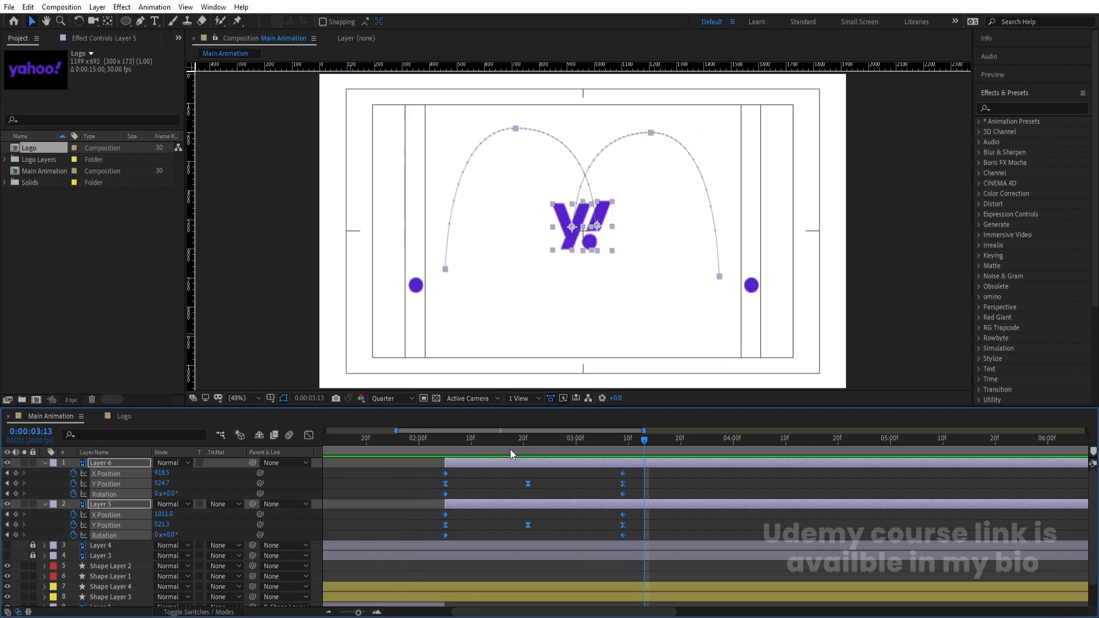
# Add X Position keyframes to Layer 6 and Layer 5 at 0:00:03:10, one frame after they meet at the centre
pyautogui.press('-')
pyautogui.press('j')
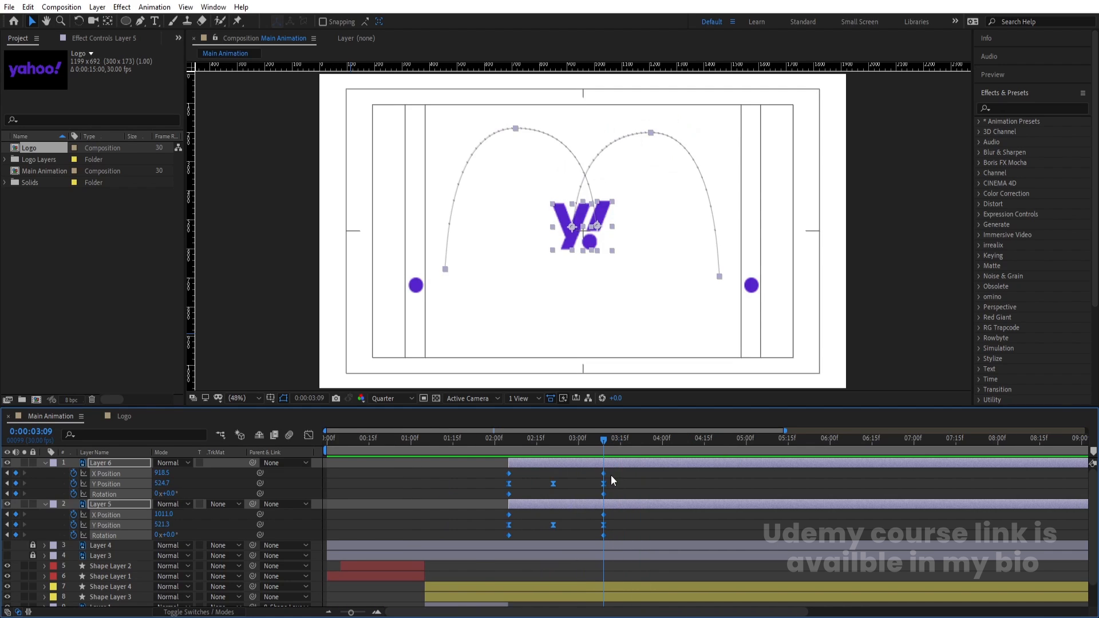
pyautogui.click(618, 477)
pyautogui.press('pagedown')
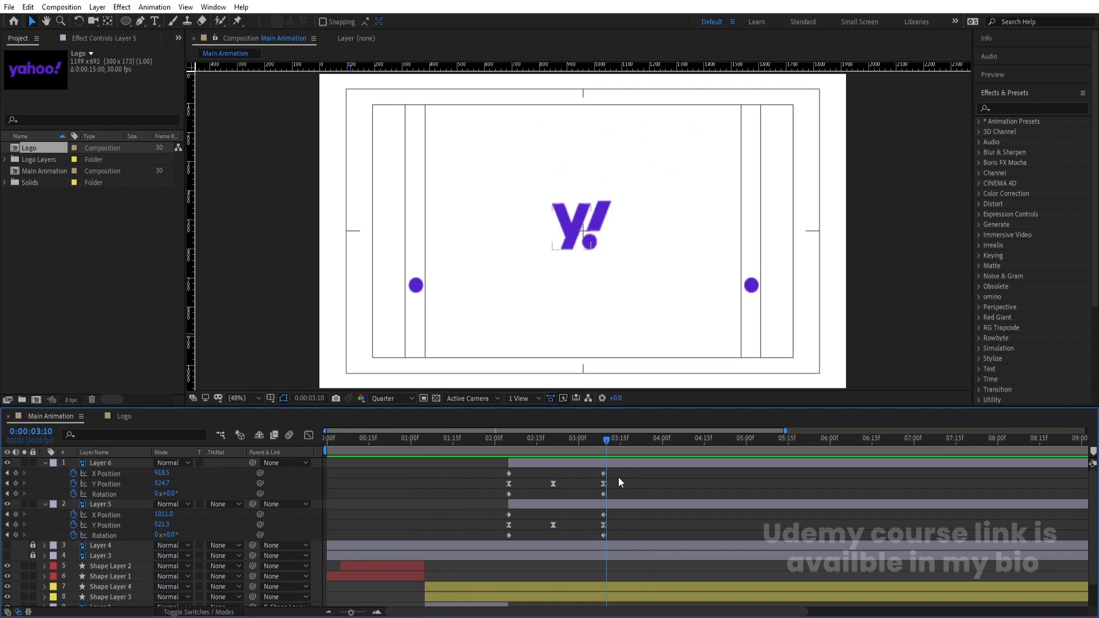
pyautogui.click(581, 505)
pyautogui.keyDown('shift'); pyautogui.click(562, 463); pyautogui.keyUp('shift')
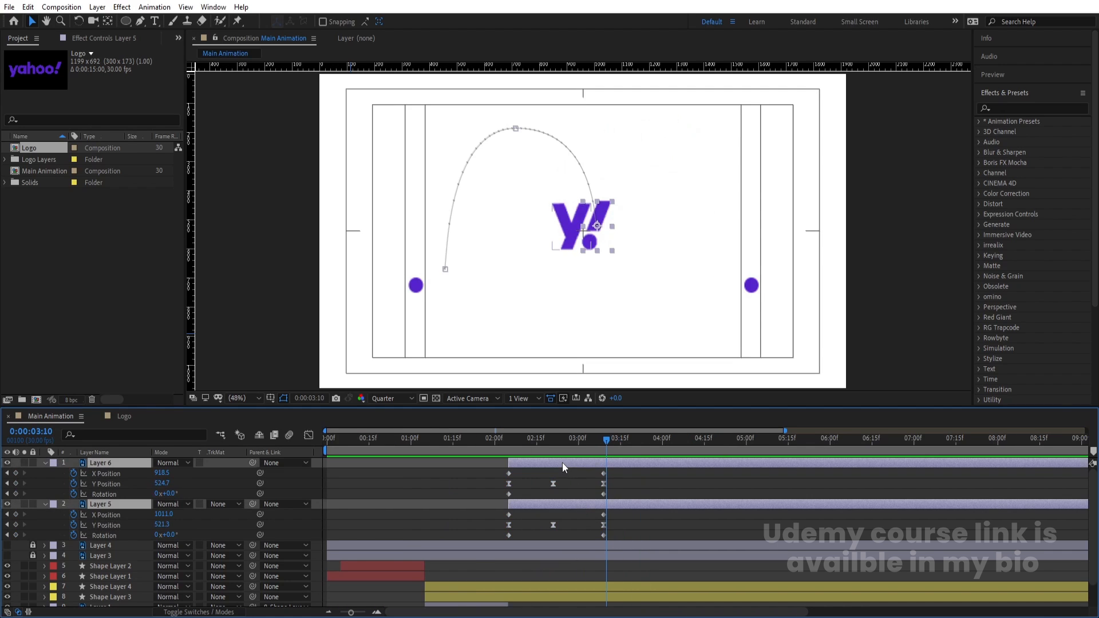
pyautogui.click(16, 472)
# Move Layer 0 directly below Layer 5 in the layer stack and make it visible again
pyautogui.scroll(-1, 254, 536)
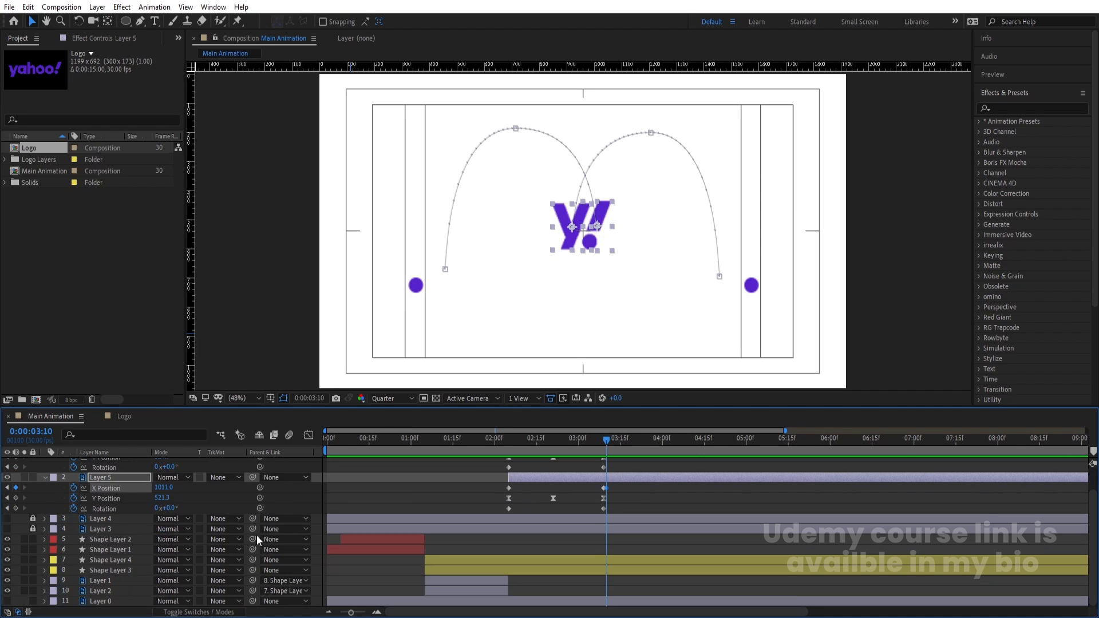
pyautogui.click(125, 600)
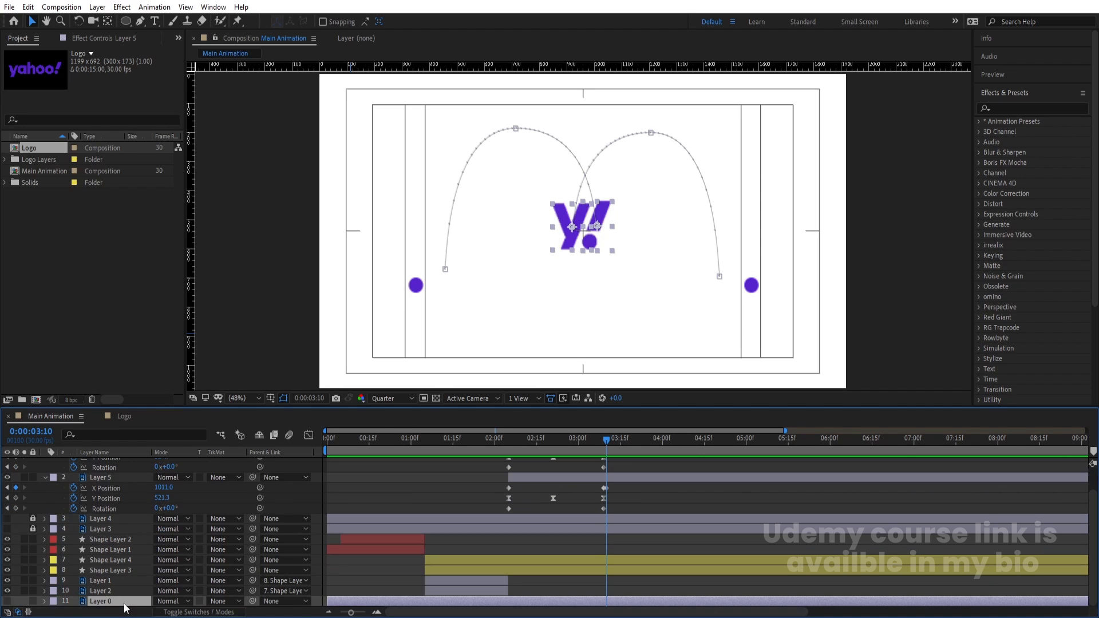
pyautogui.moveTo(118, 599); pyautogui.dragTo(117, 510)
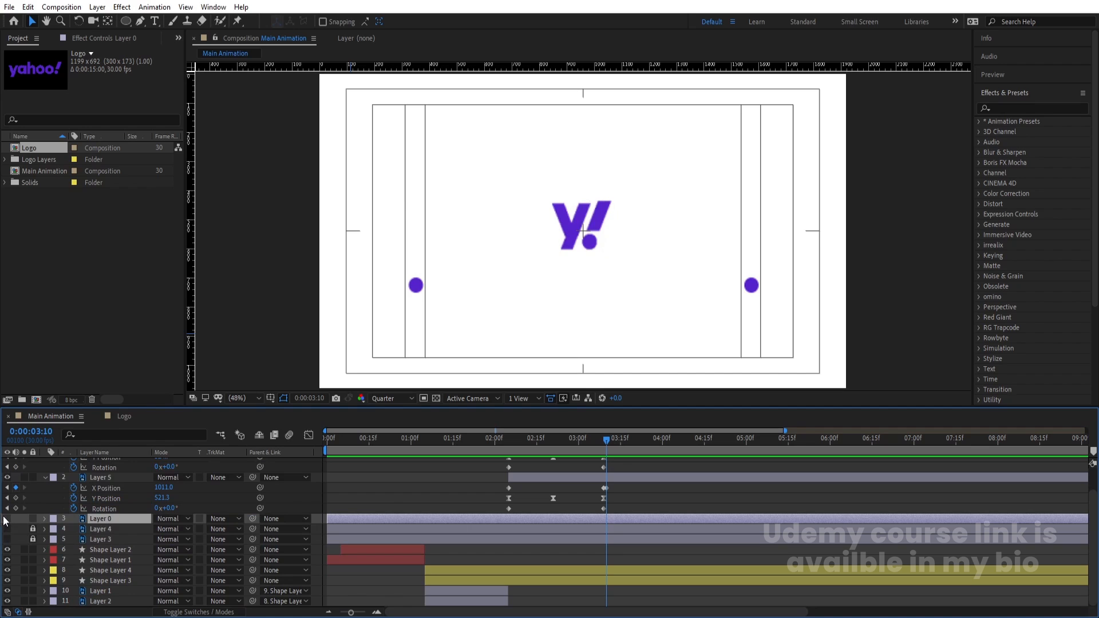
pyautogui.click(6, 518)
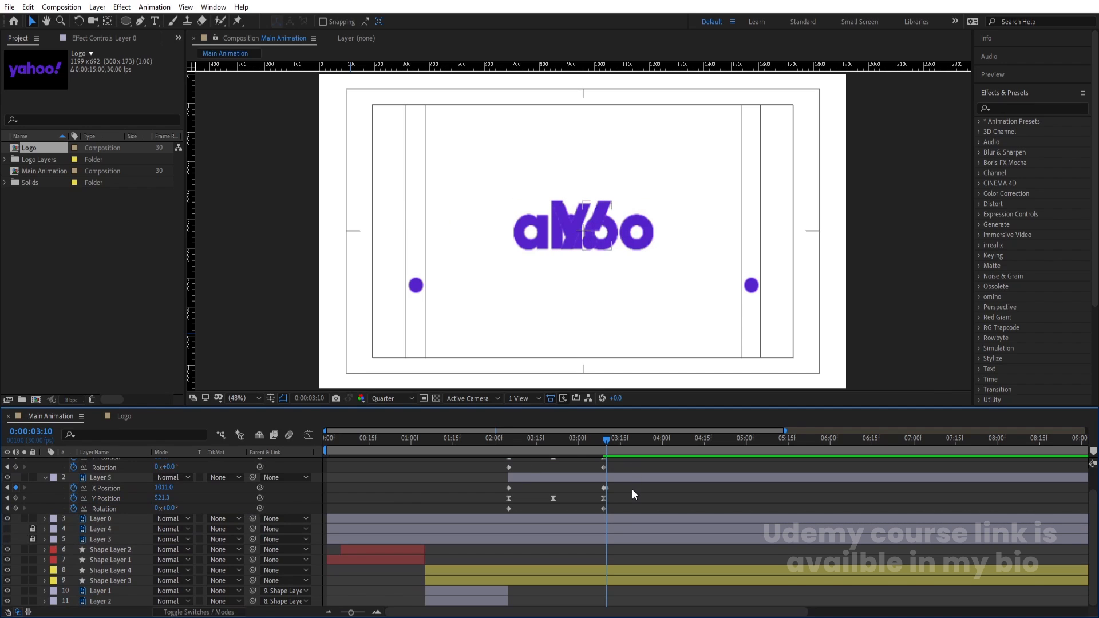
pyautogui.scroll(1, 632, 489)
# At 0:00:04:25, place the "y" before "ahoo" at X 657.5 and the exclamation mark after it at X 1279
pyautogui.press('space')
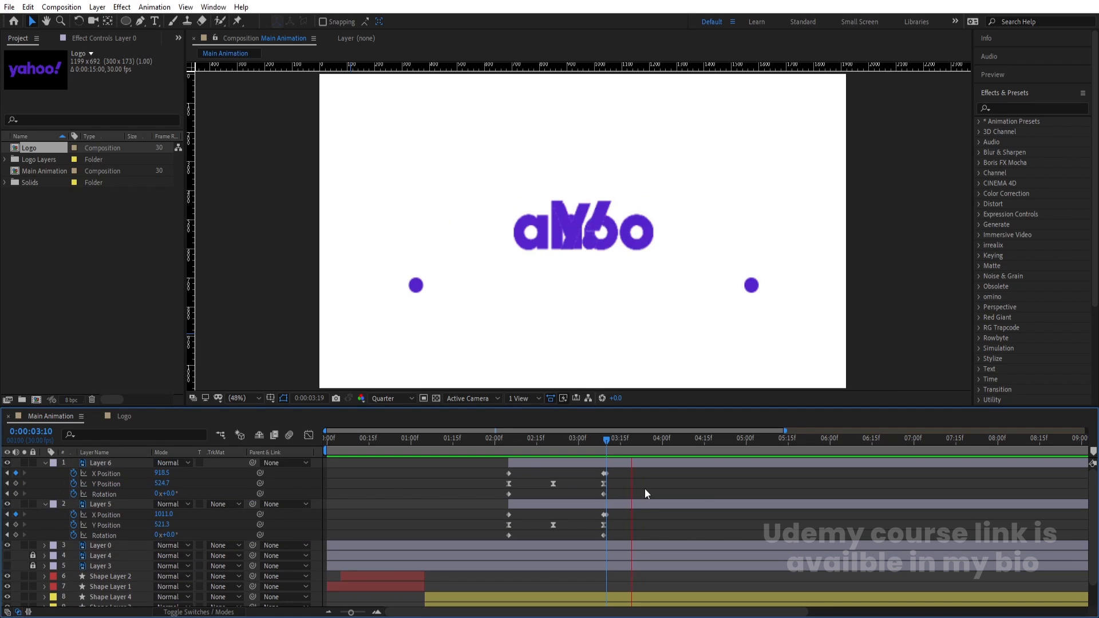
pyautogui.click(710, 462)
pyautogui.scroll(3, 554, 236)
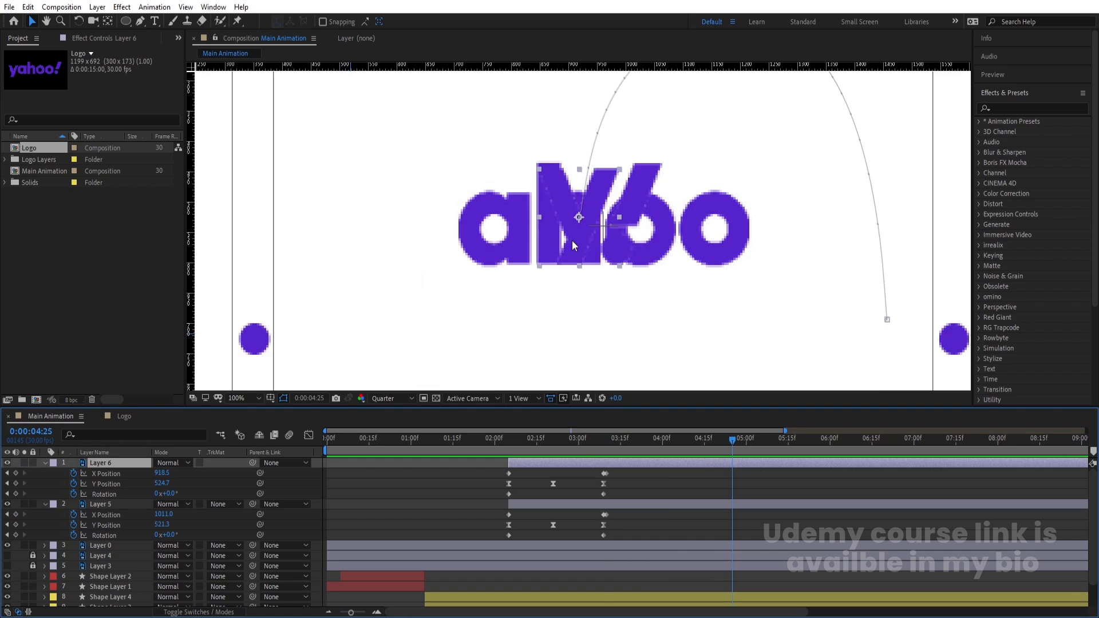
pyautogui.moveTo(574, 245); pyautogui.dragTo(423, 248)
pyautogui.click(630, 213)
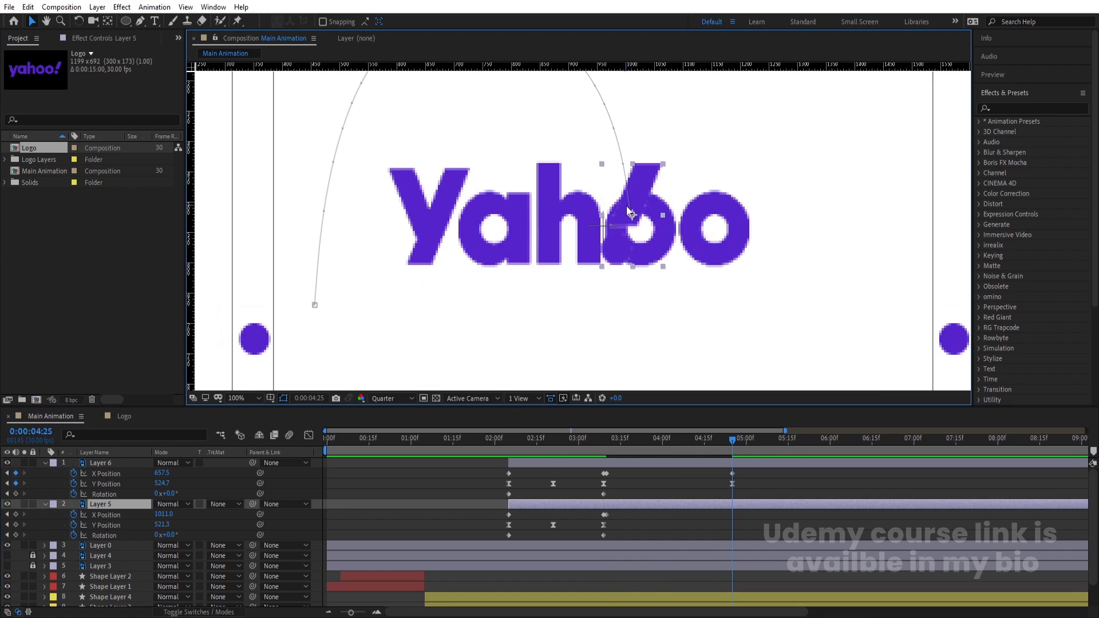
pyautogui.moveTo(629, 213); pyautogui.dragTo(776, 232)
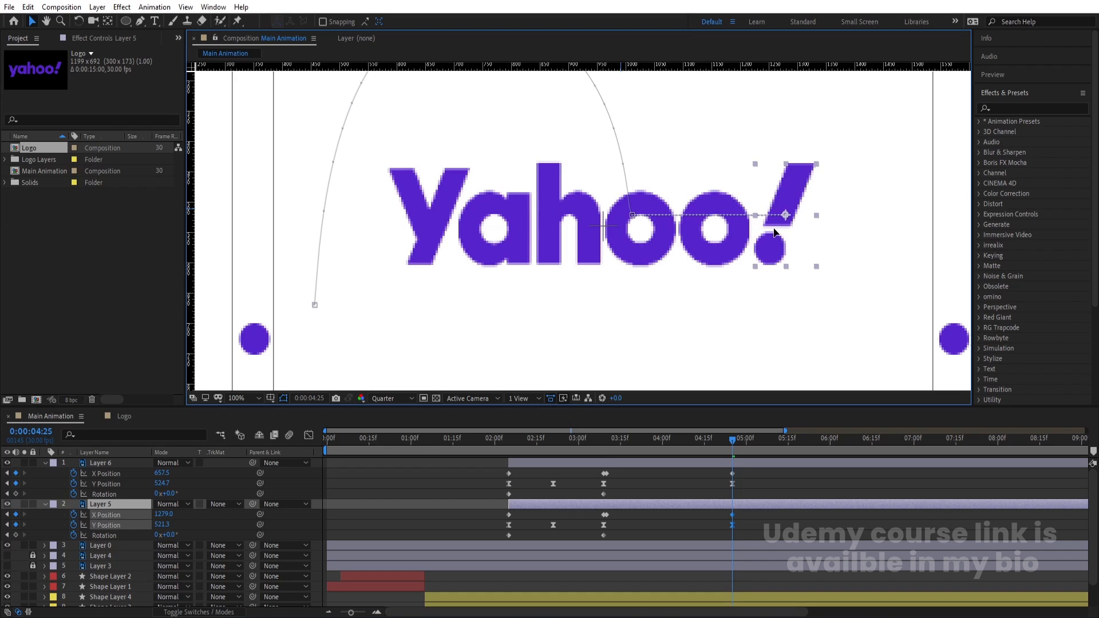
# Delete the Y Position keyframes at 0:00:04:25 from Layer 5 and Layer 6
pyautogui.press('=')
pyautogui.press('=')
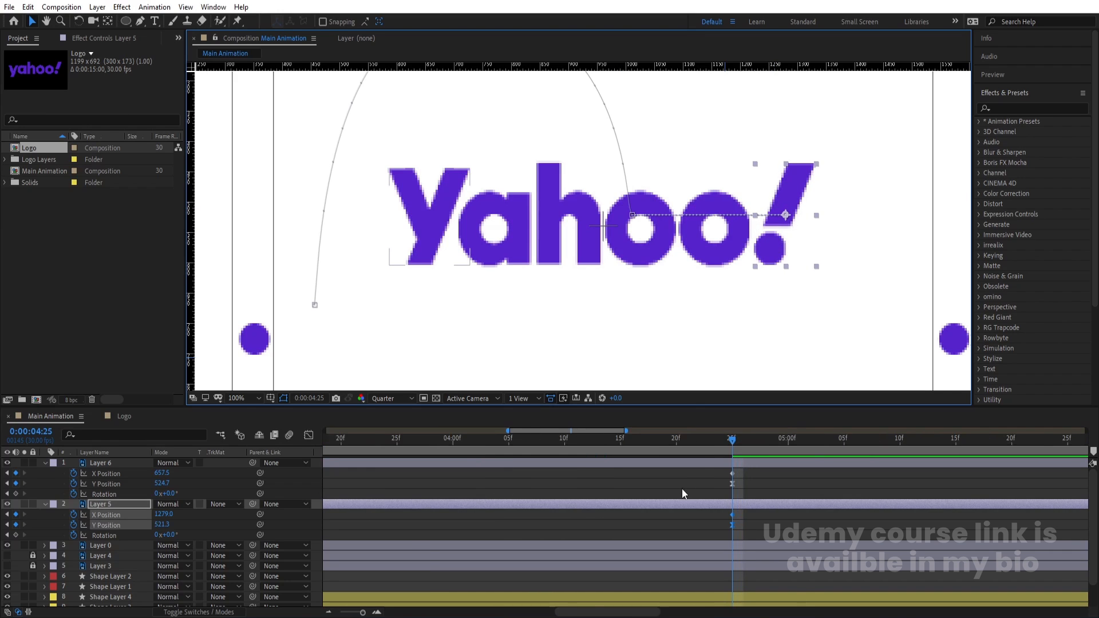
pyautogui.press('-')
pyautogui.click(481, 473)
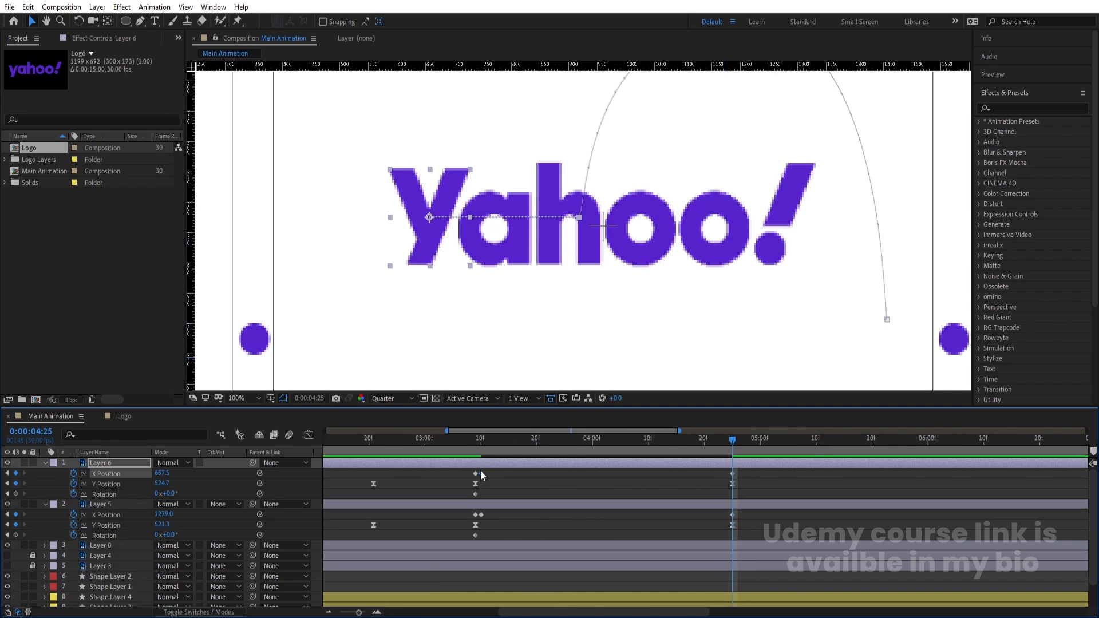
pyautogui.click(733, 524)
pyautogui.press('Delete')
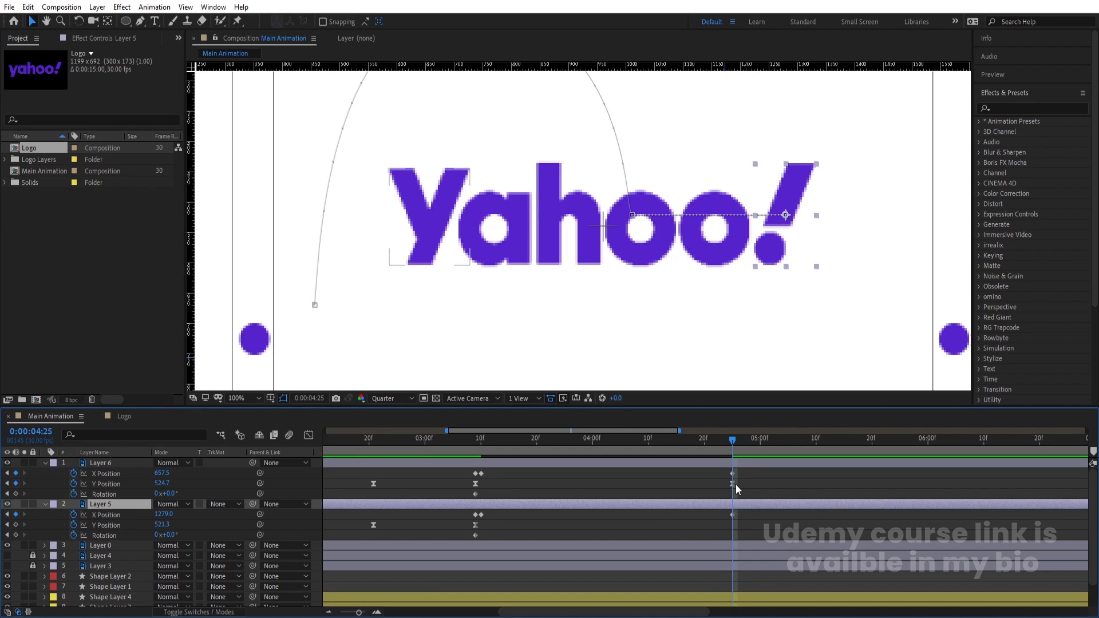
pyautogui.click(733, 483)
pyautogui.press('Delete')
# Apply Easy Ease to the X Position keyframes at 0:00:03:10 and 0:00:04:25 on both layers
pyautogui.moveTo(744, 517); pyautogui.dragTo(480, 438)
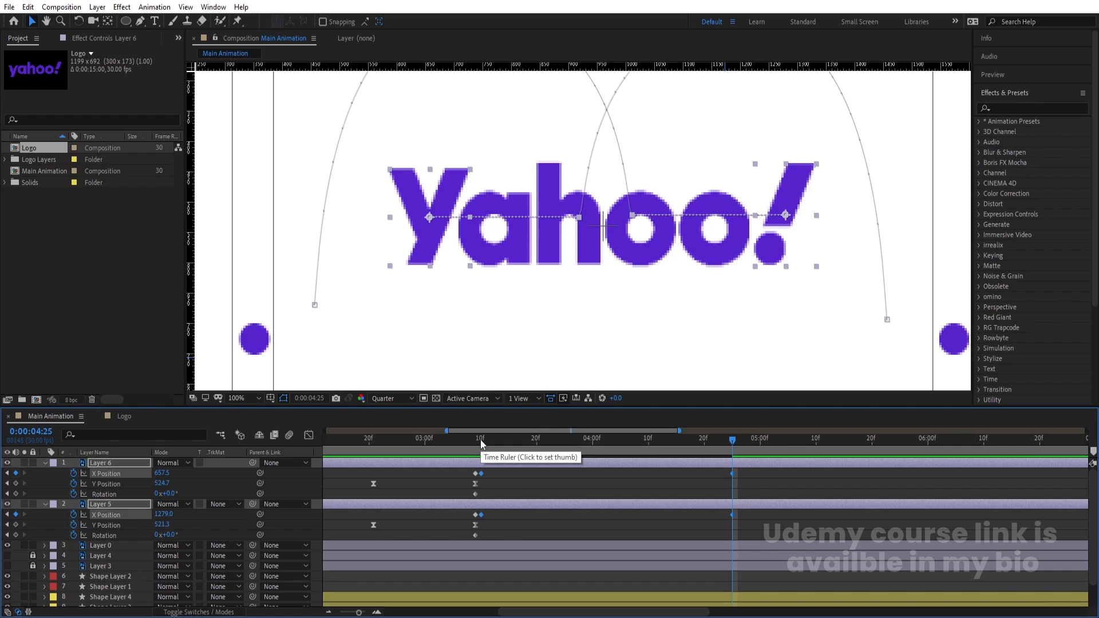
pyautogui.press('F9')
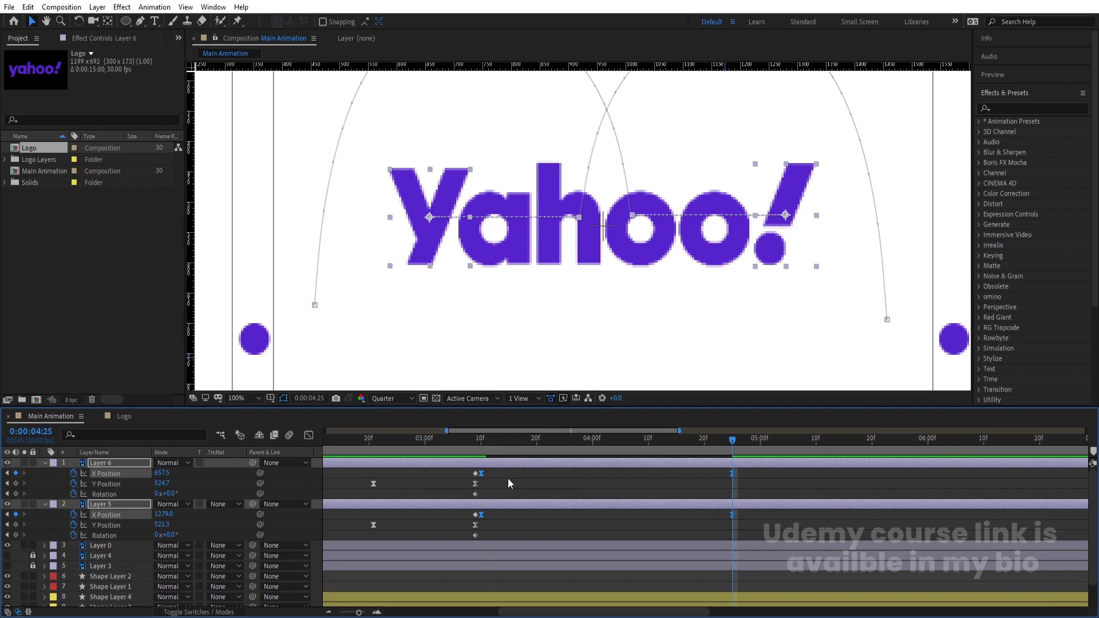
pyautogui.click(507, 479)
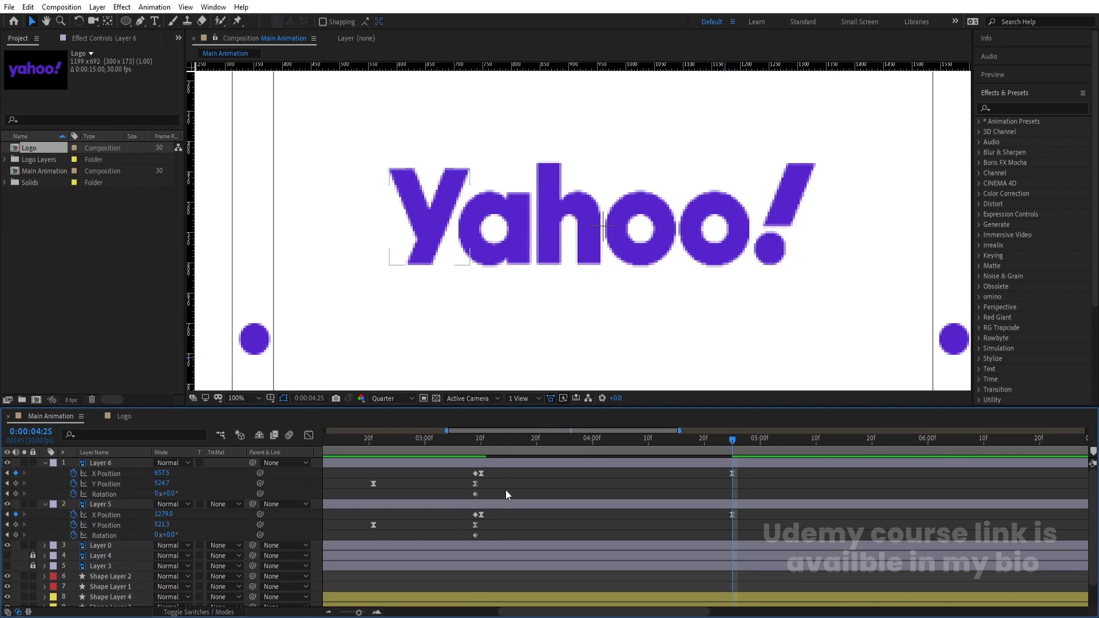
# Draw a closed, slanted four-sided shape with the Pen tool covering "ahoo" between the "y" and the exclamation mark
pyautogui.click(141, 23)
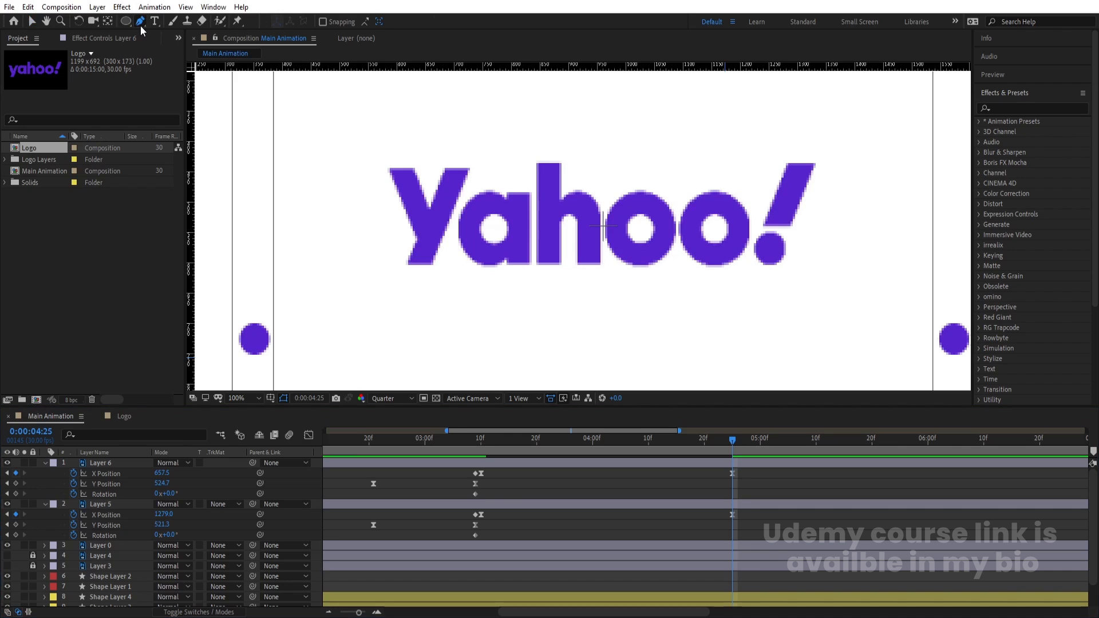
pyautogui.click(489, 143)
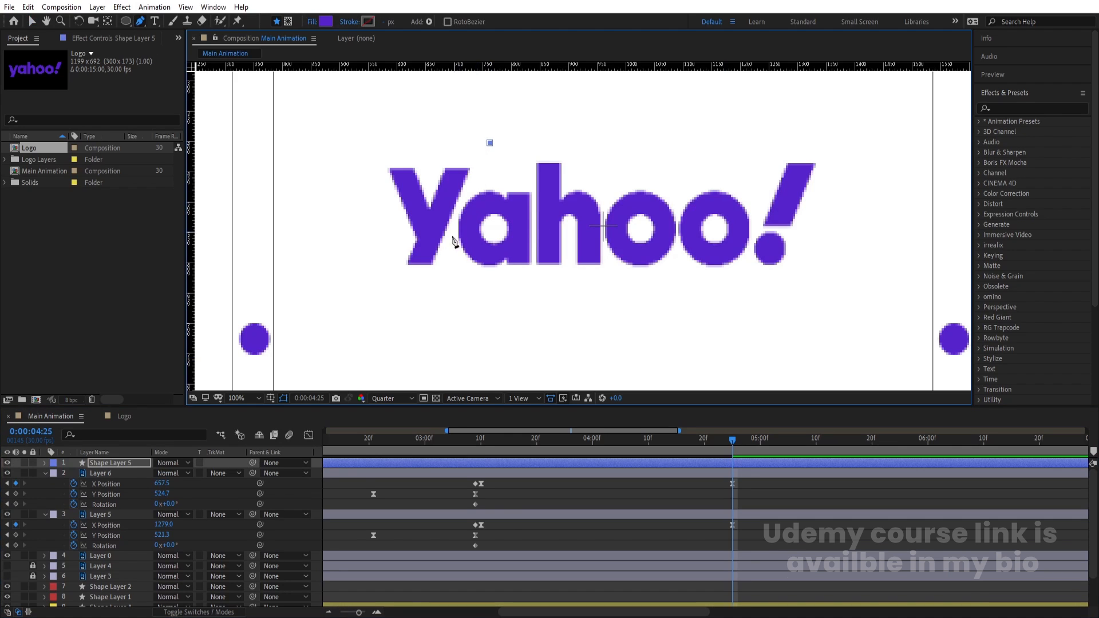
pyautogui.click(433, 278)
pyautogui.moveTo(431, 278); pyautogui.dragTo(428, 282)
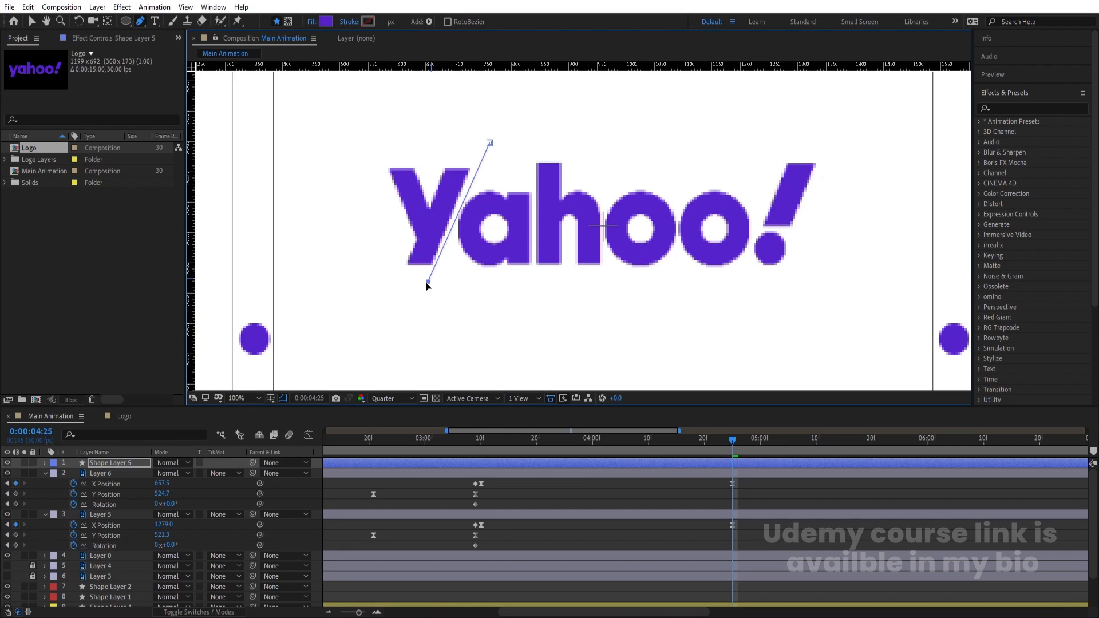
pyautogui.click(740, 275)
pyautogui.click(775, 148)
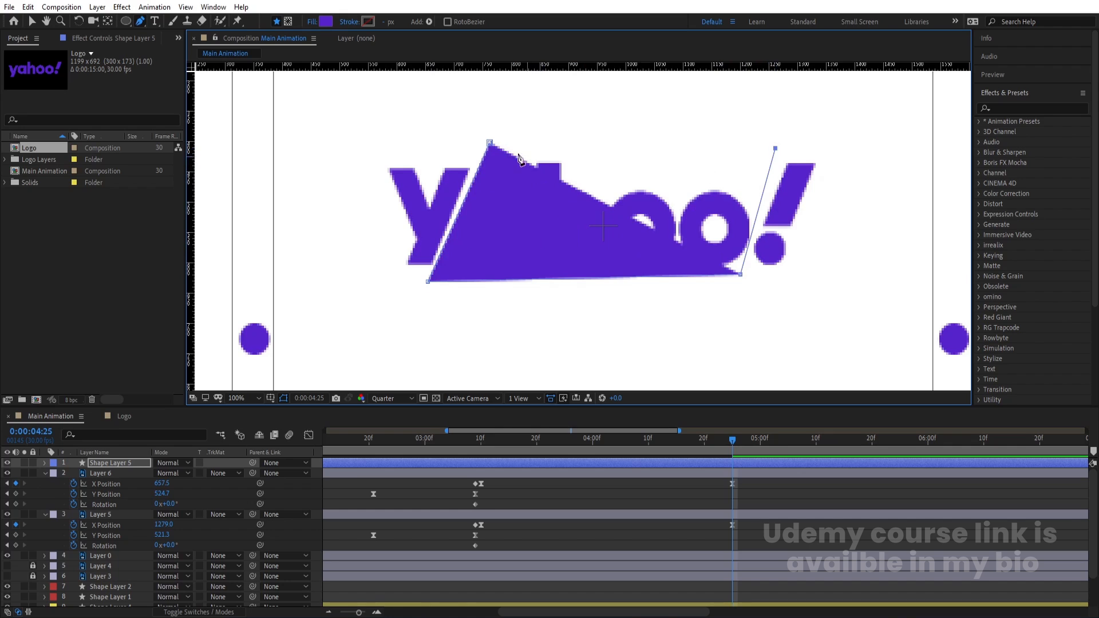
pyautogui.click(489, 143)
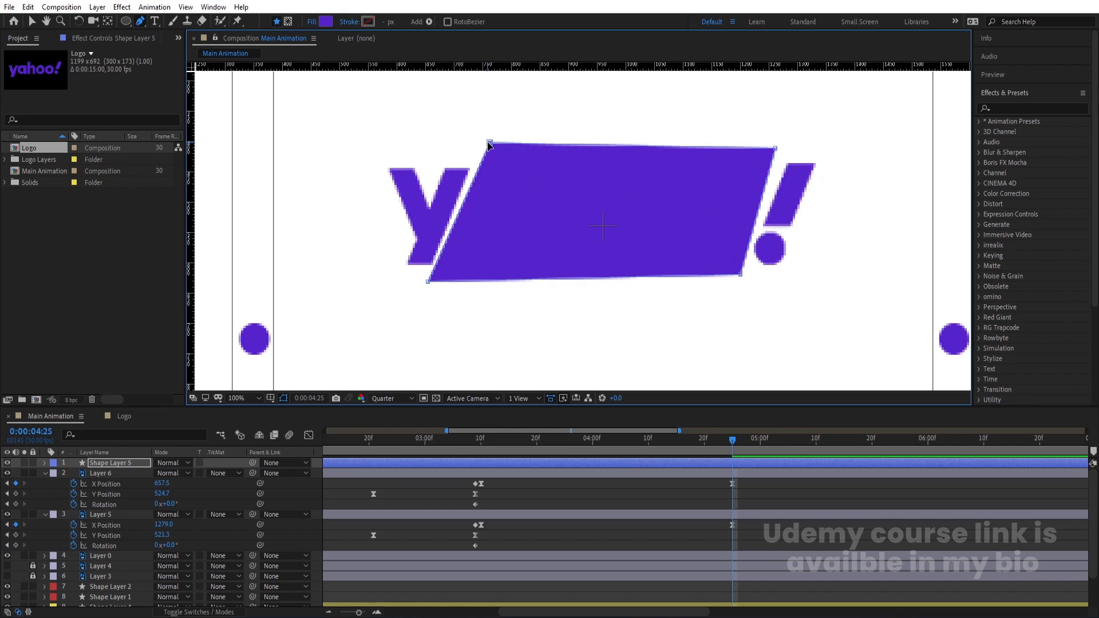
# Fill the new shape with red and lower its layer opacity to 54%
pyautogui.click(325, 22)
pyautogui.click(407, 202)
pyautogui.click(498, 235)
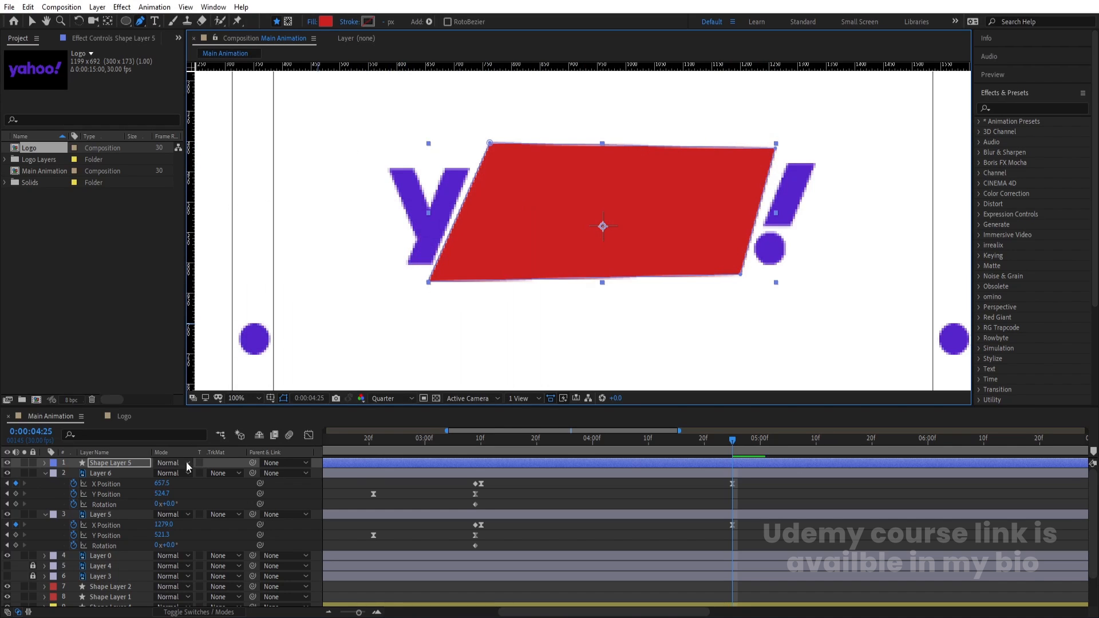
pyautogui.click(119, 461)
pyautogui.press('t')
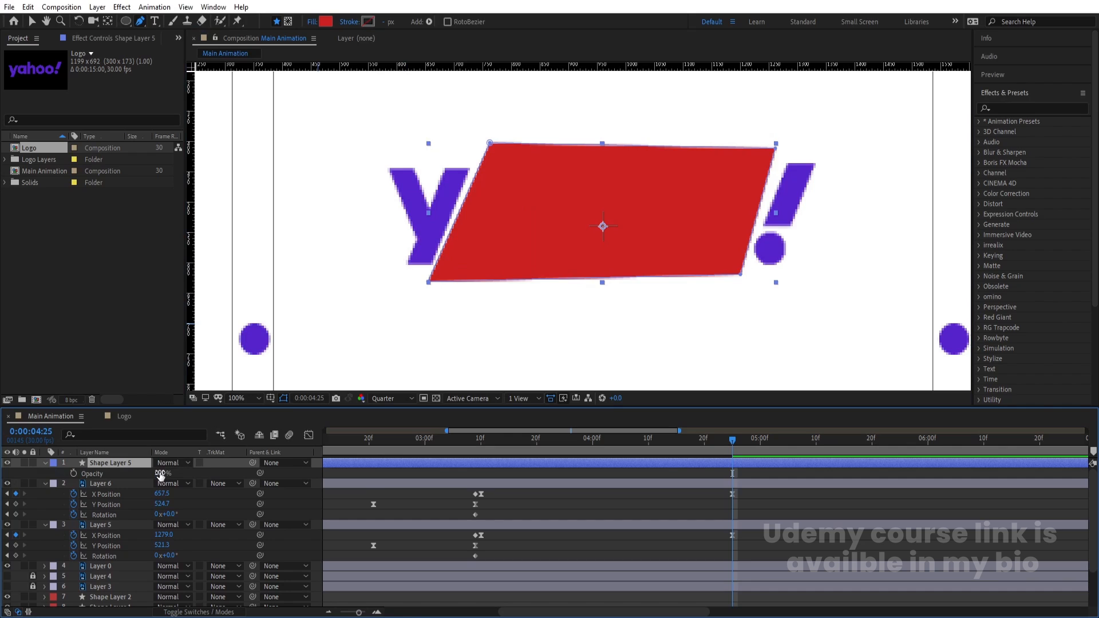
pyautogui.moveTo(160, 475); pyautogui.dragTo(134, 471)
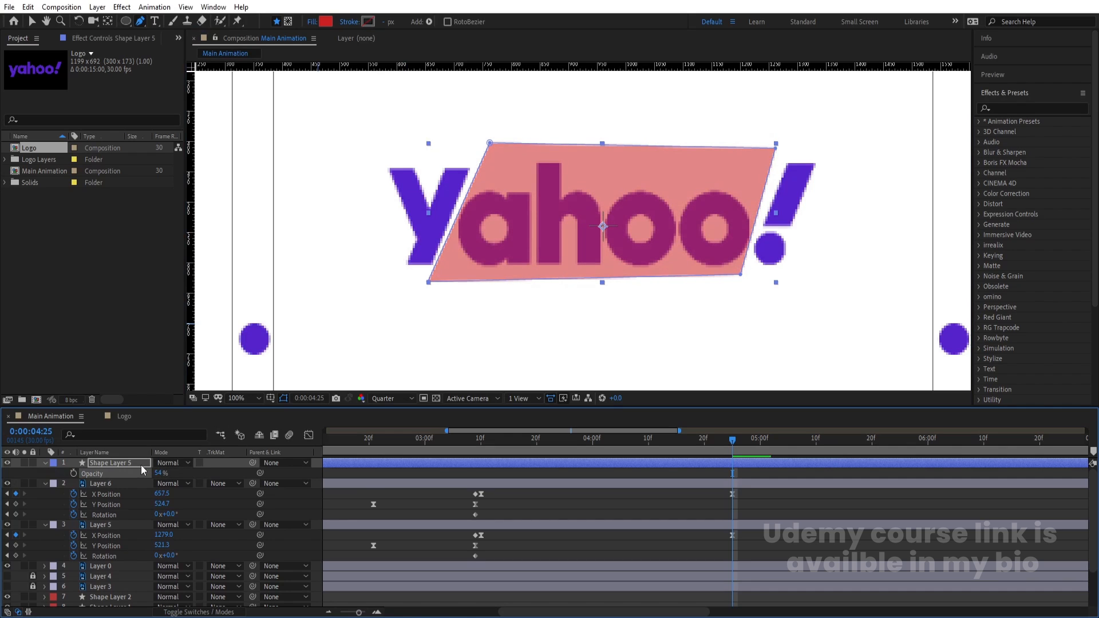
# Adjust the shape's corner points so its slanted sides follow the gaps beside the "y" and the exclamation mark
pyautogui.moveTo(773, 150); pyautogui.dragTo(782, 152)
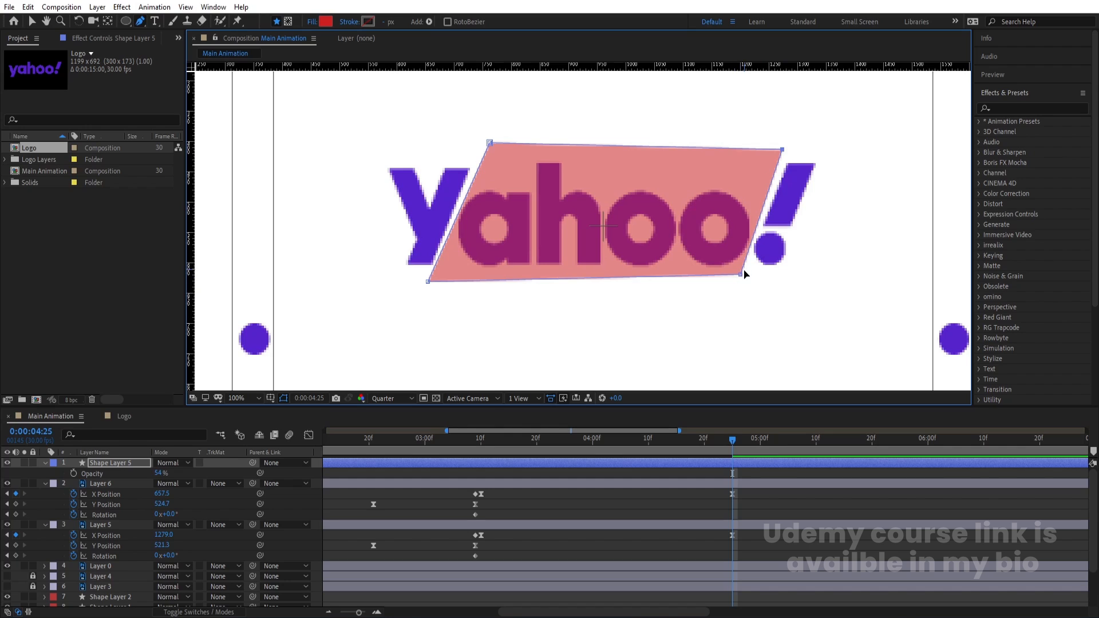
pyautogui.moveTo(740, 275); pyautogui.dragTo(740, 282)
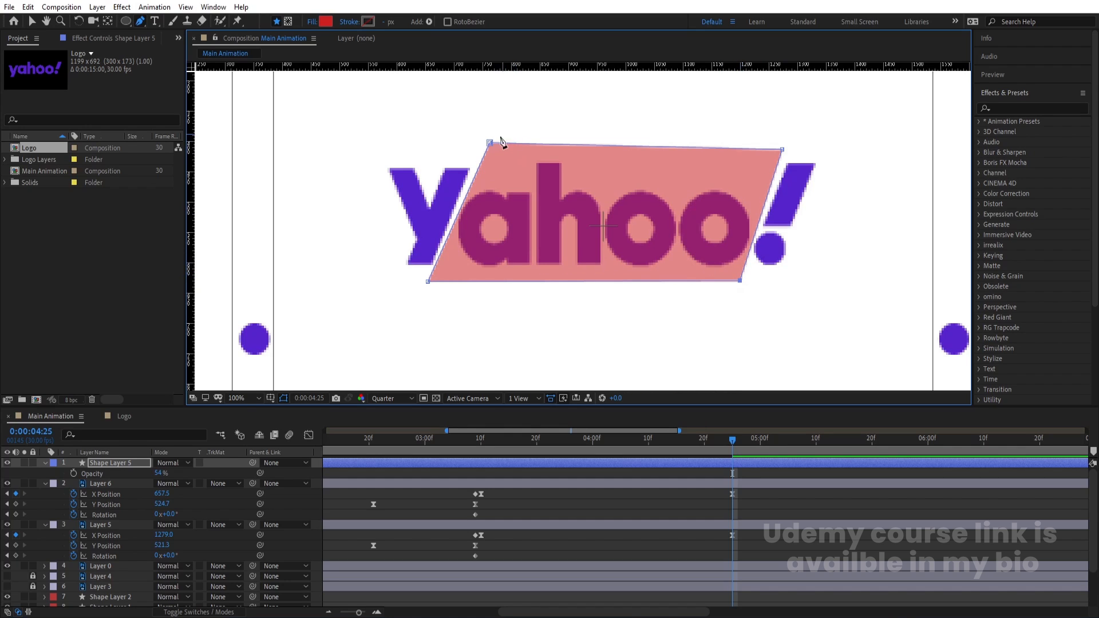
pyautogui.moveTo(490, 144); pyautogui.dragTo(487, 143)
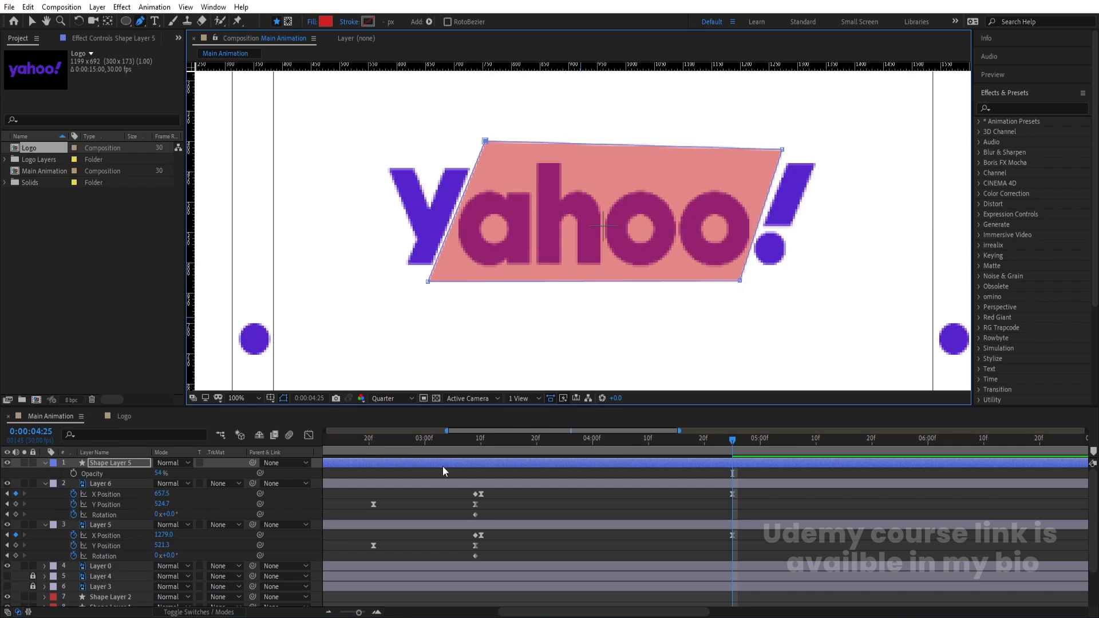
# Trim the start of Shape Layer 5 to 0:00:03:10
pyautogui.click(480, 439)
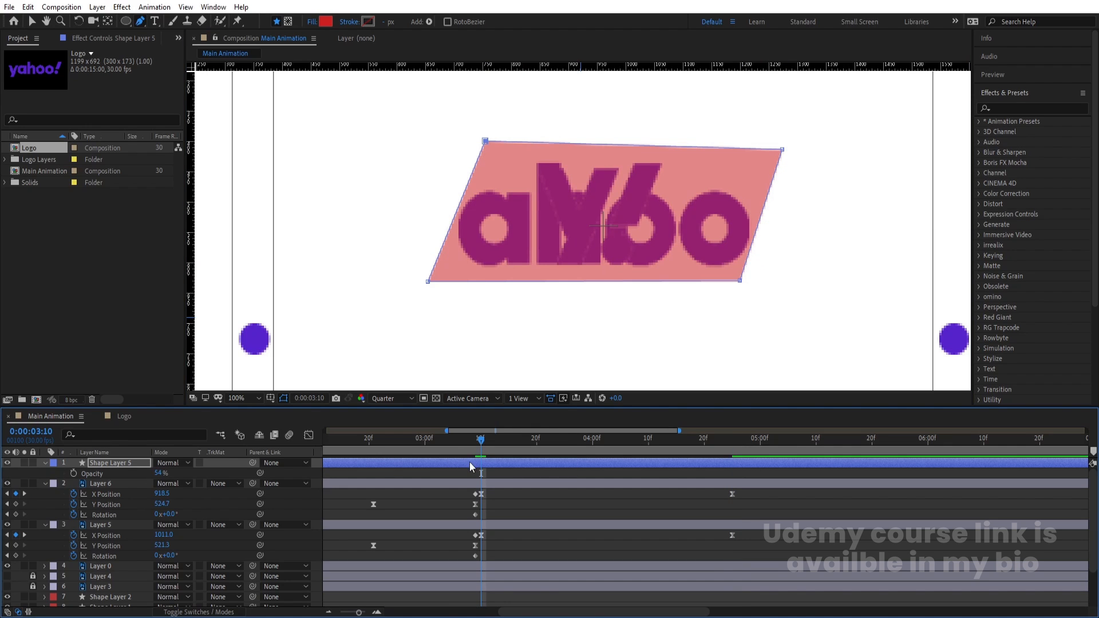
pyautogui.click(469, 462)
pyautogui.hotkey('alt', '[')
# Find the Path property of Shape Layer 5 and set Path keyframes at 0:00:03:10 and 0:00:04:25
pyautogui.click(107, 435)
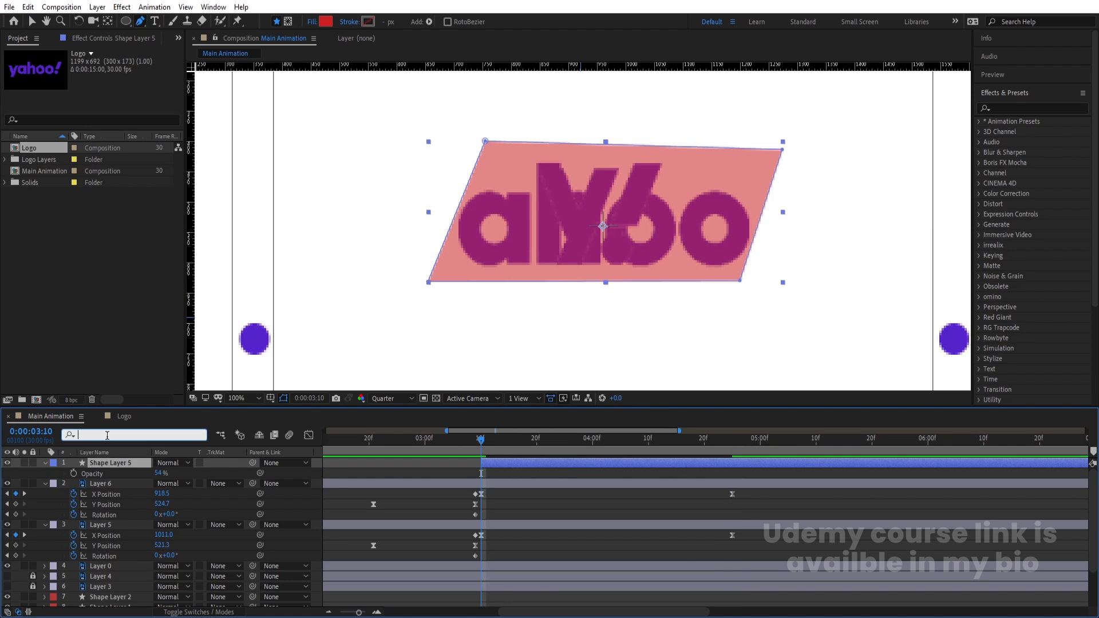
pyautogui.write('path')
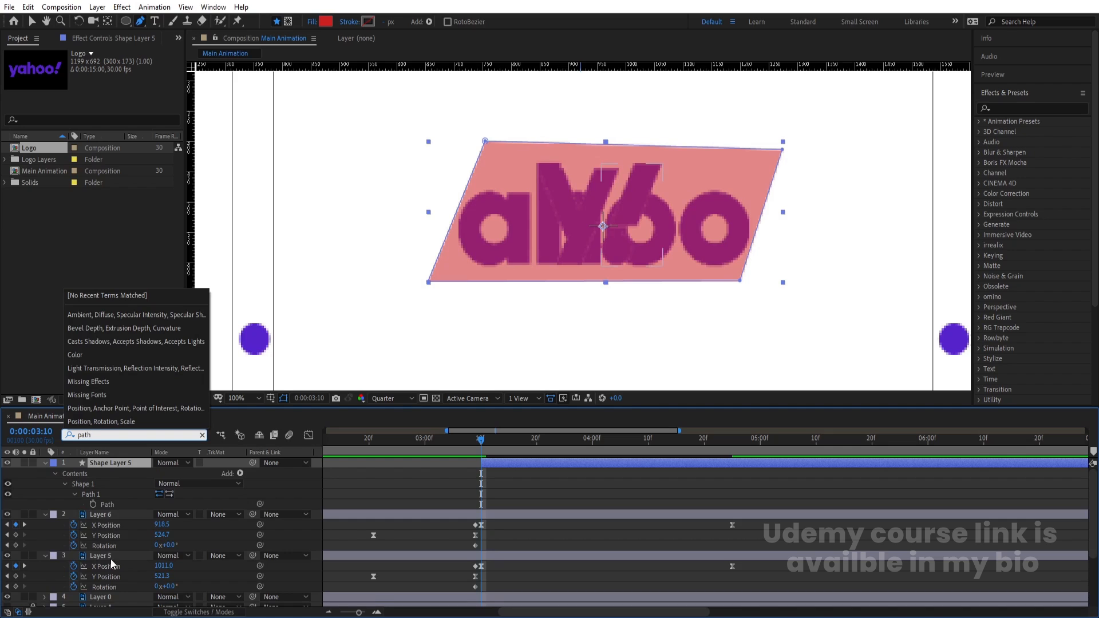
pyautogui.click(93, 504)
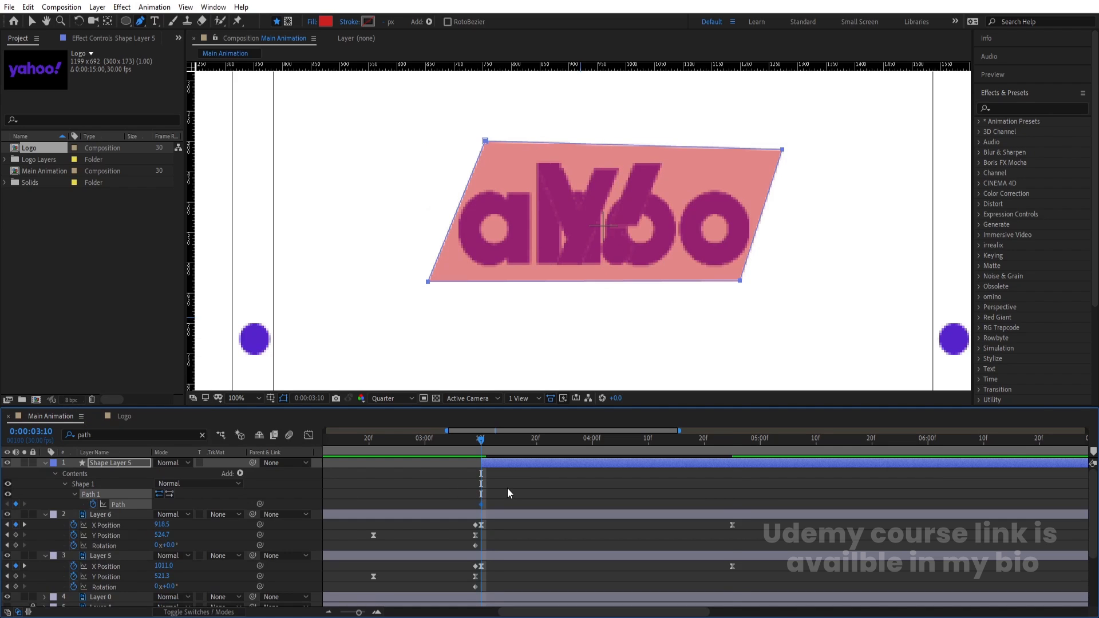
pyautogui.press('k')
pyautogui.click(16, 504)
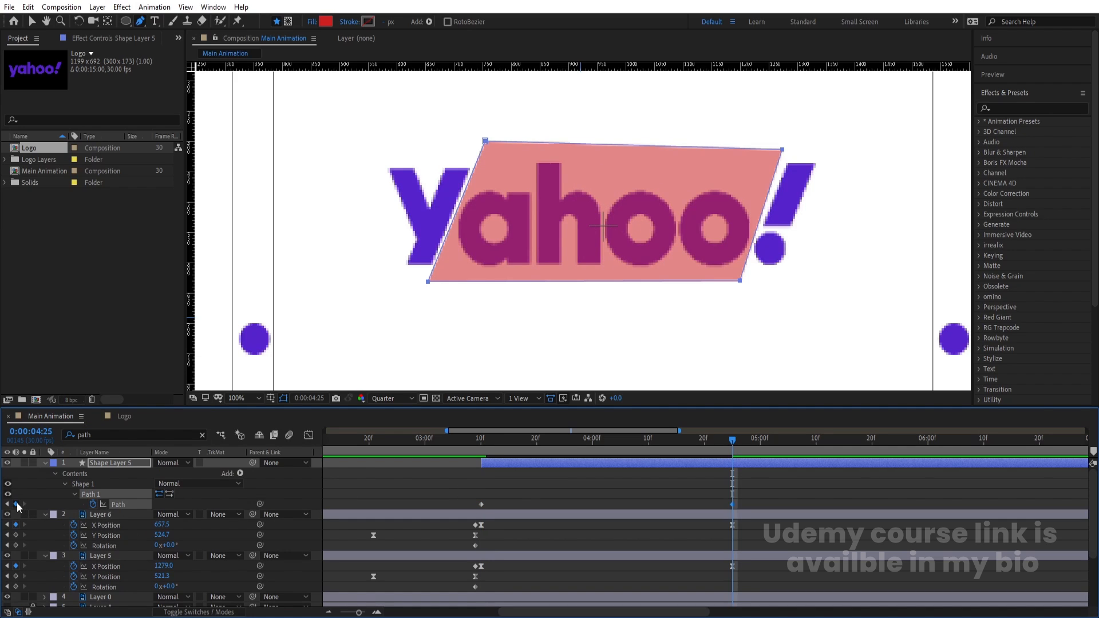
# At 0:00:03:10, move both slanted sides of the shape inward to form a narrow sliver between the "y" and exclamation mark
pyautogui.press('j')
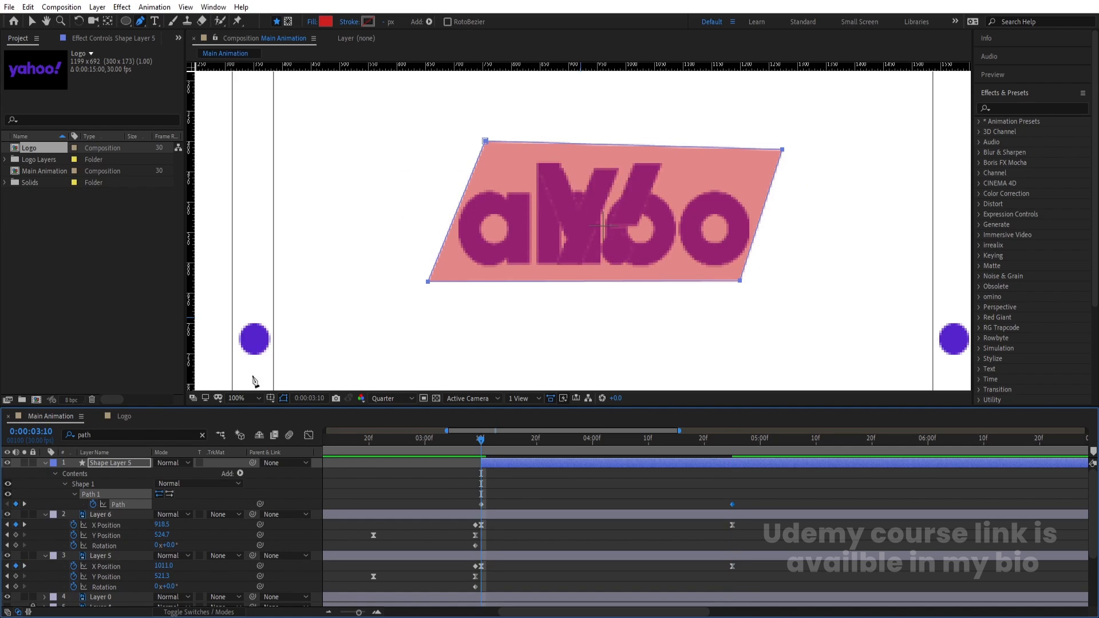
pyautogui.click(486, 140)
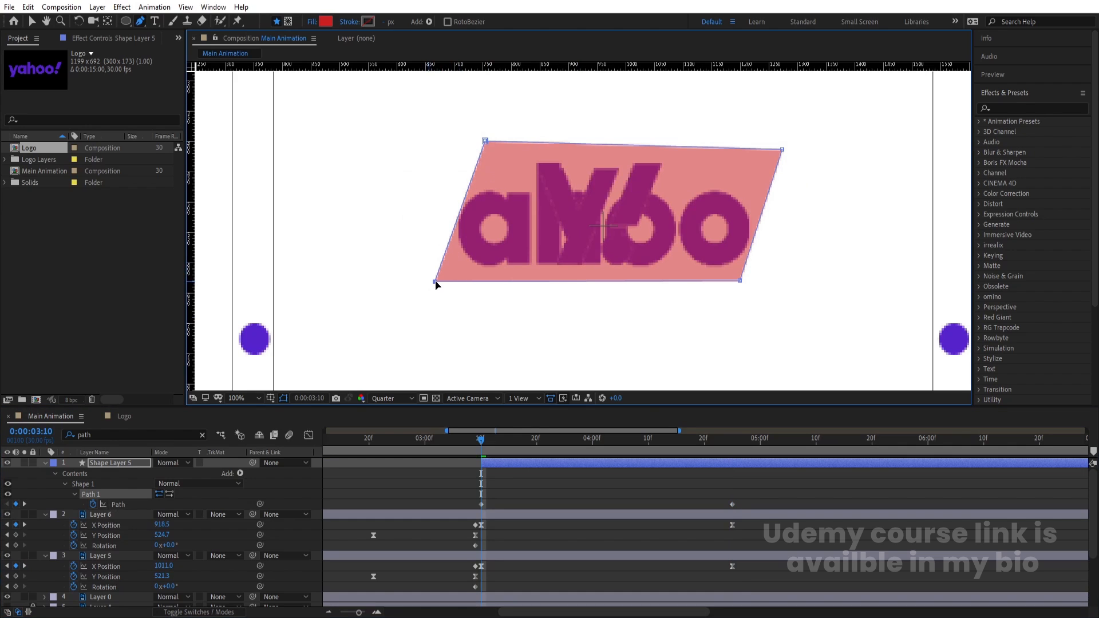
pyautogui.click(32, 22)
pyautogui.moveTo(419, 176); pyautogui.dragTo(508, 327)
pyautogui.moveTo(487, 142); pyautogui.dragTo(638, 163)
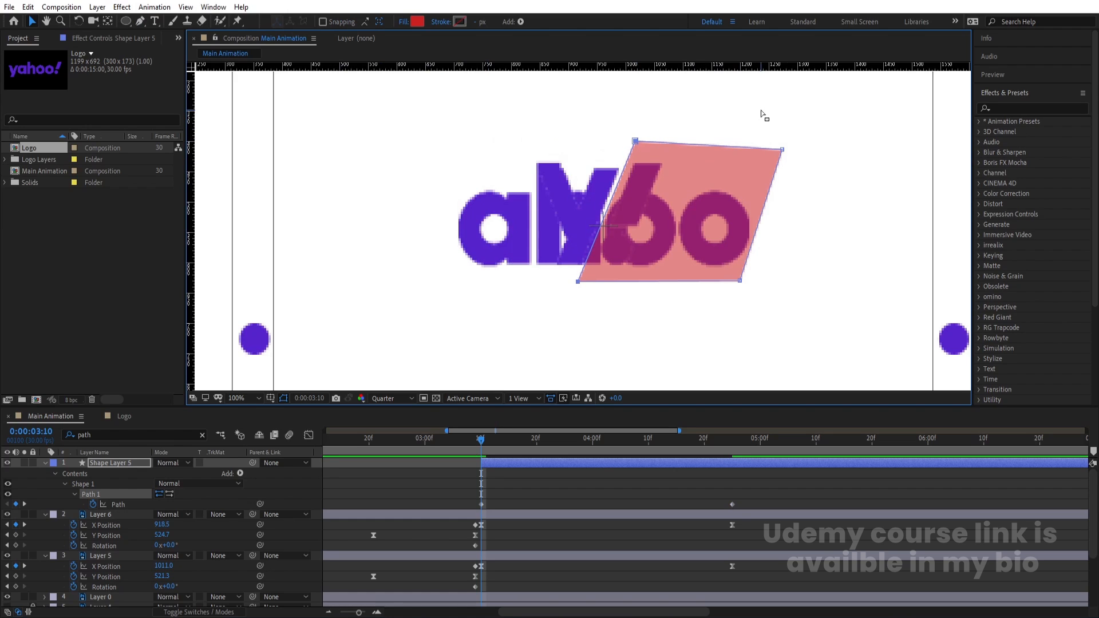
pyautogui.moveTo(743, 110); pyautogui.dragTo(826, 338)
pyautogui.moveTo(740, 281); pyautogui.dragTo(592, 275)
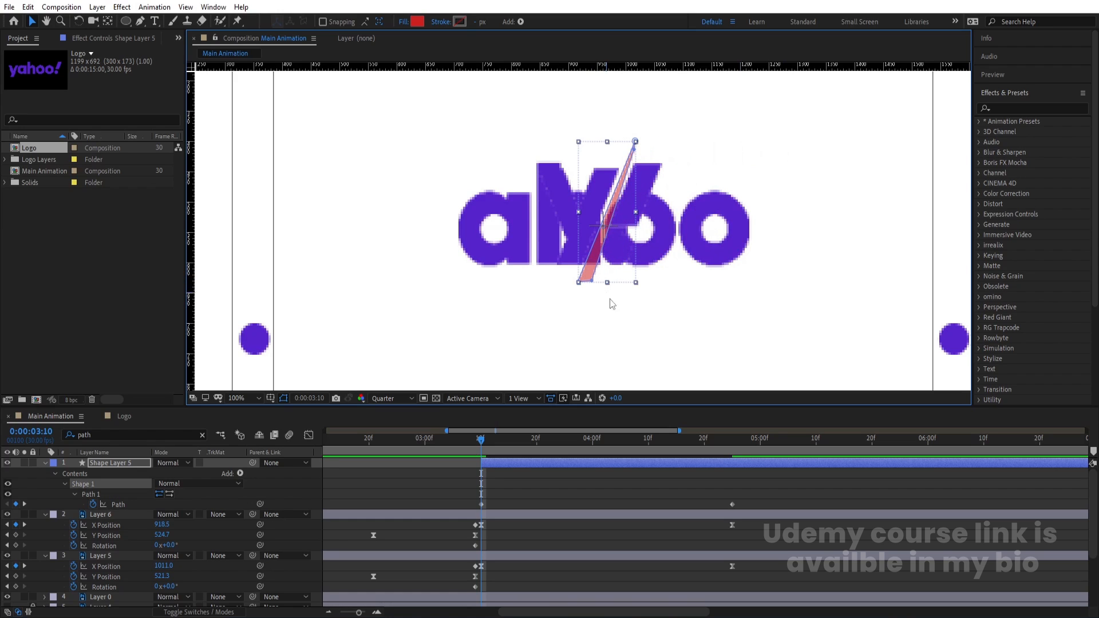
# Merge the sliver's two lower points and its two upper points at 0:00:03:10, collapsing the shape into a slanted line
pyautogui.click(729, 497)
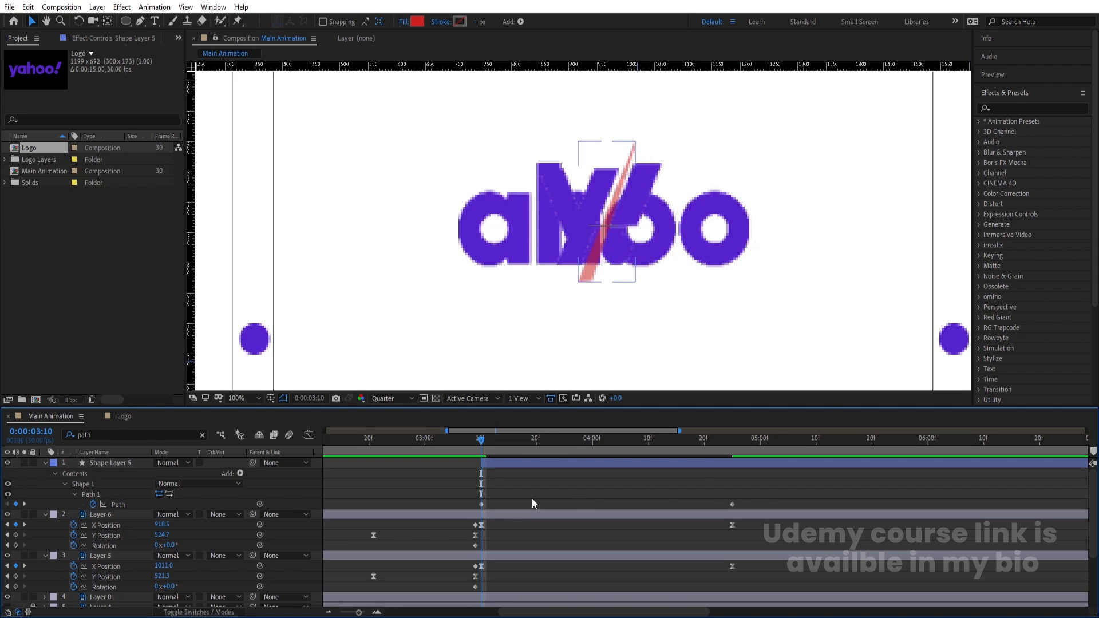
pyautogui.click(481, 505)
pyautogui.scroll(4, 605, 294)
pyautogui.moveTo(555, 248)
pyautogui.mouseDown()
pyautogui.moveTo(537, 253)
pyautogui.moveTo(547, 235)
pyautogui.moveTo(501, 254)
pyautogui.mouseUp()
pyautogui.hotkey('ctrl', 'z')
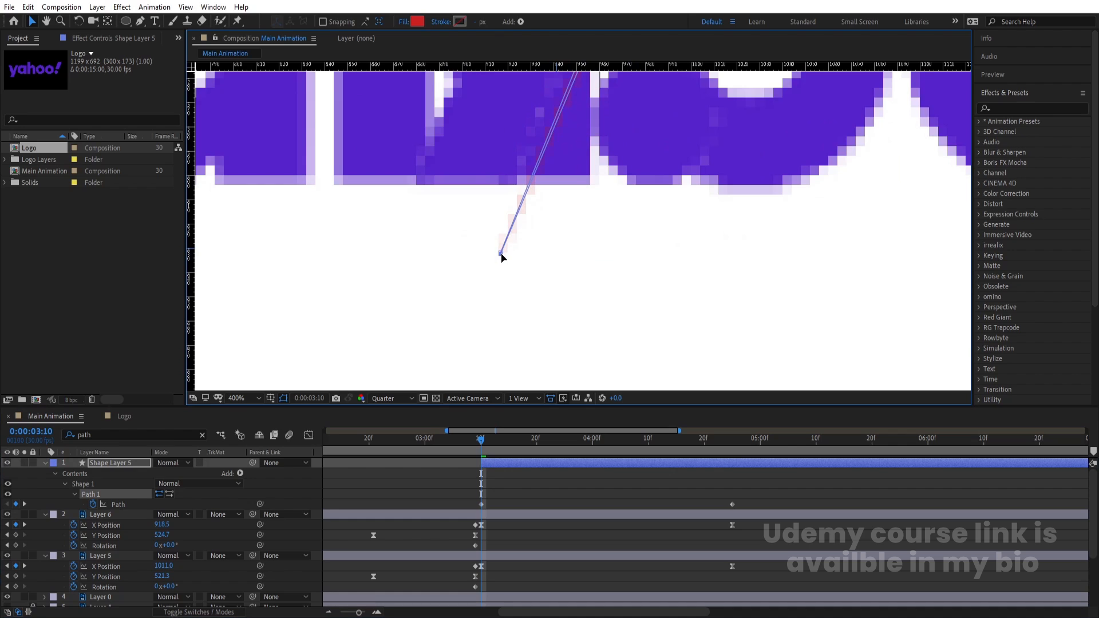
pyautogui.scroll(-1, 541, 246)
pyautogui.moveTo(657, 189); pyautogui.dragTo(628, 319)
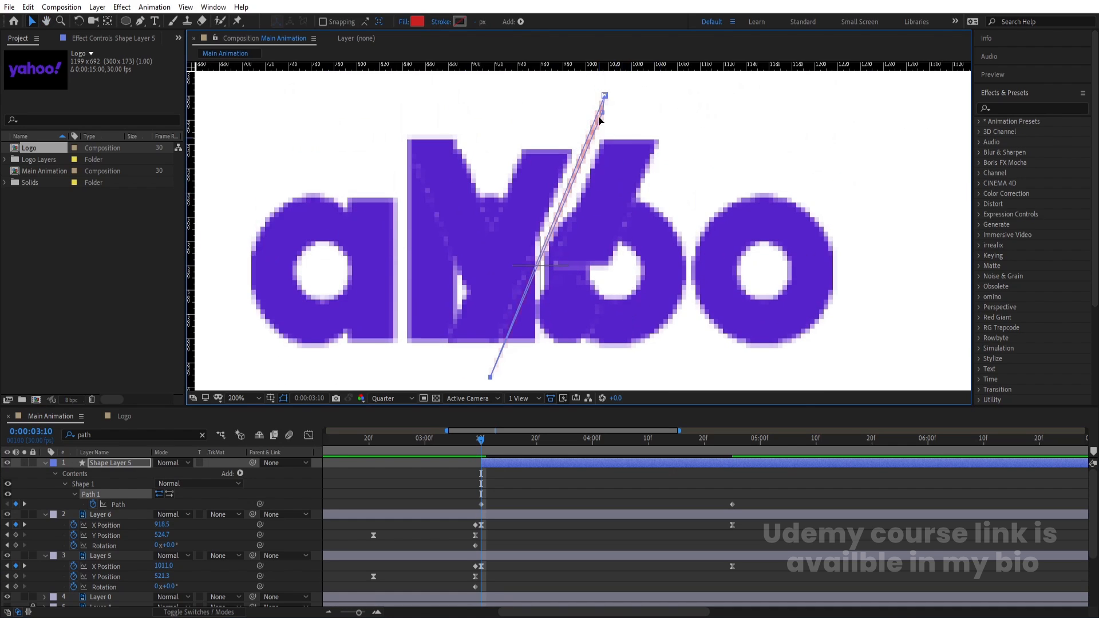
pyautogui.scroll(1, 599, 116)
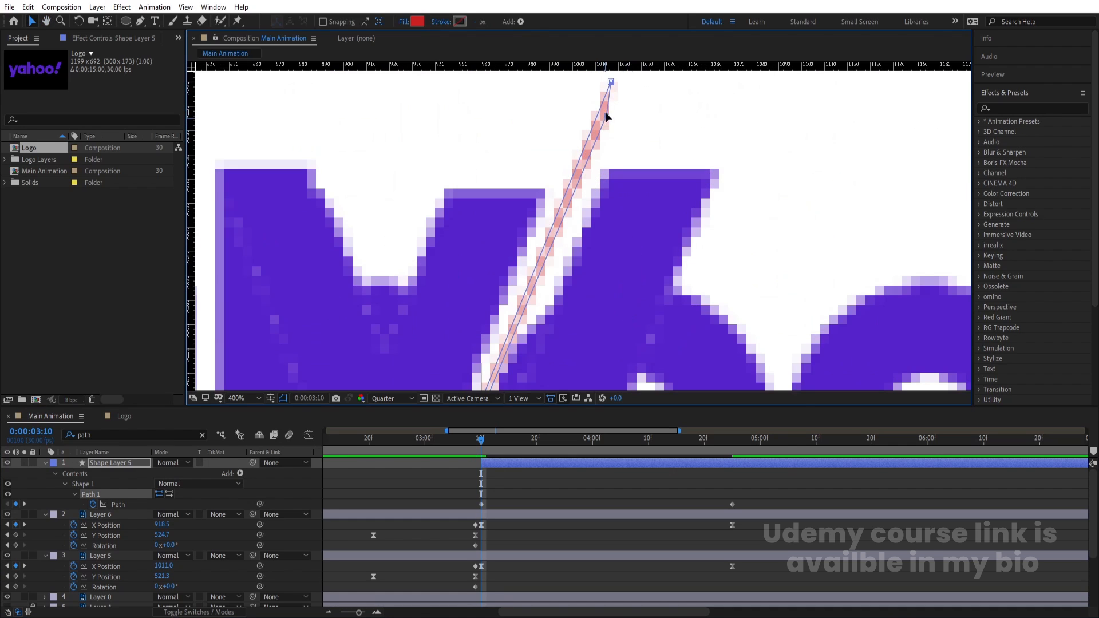
pyautogui.moveTo(606, 113); pyautogui.dragTo(610, 82)
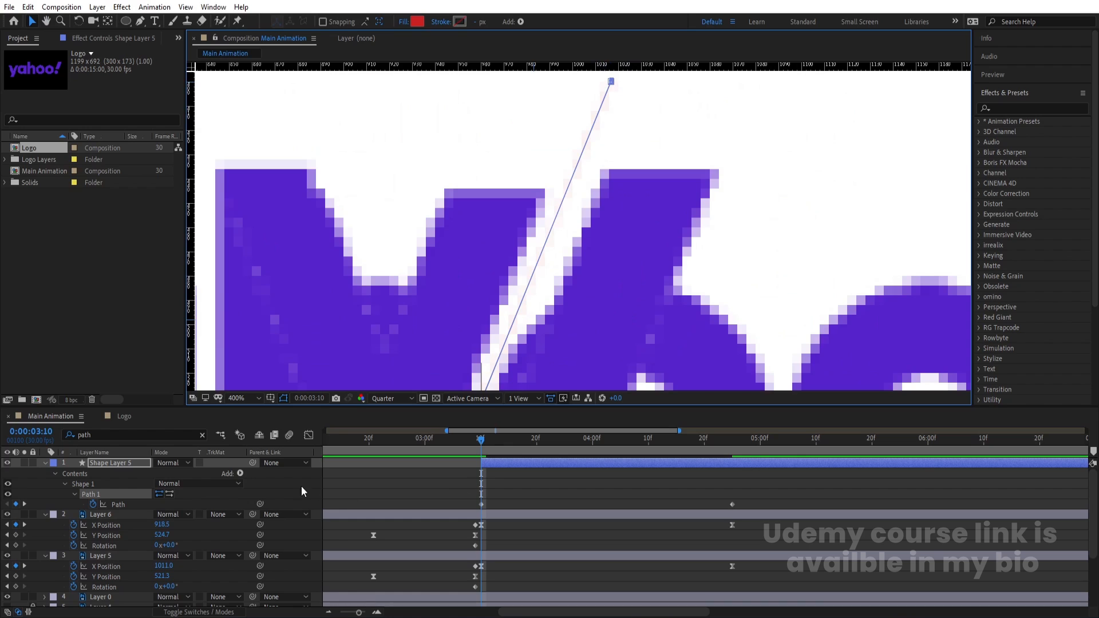
pyautogui.click(244, 398)
pyautogui.click(262, 187)
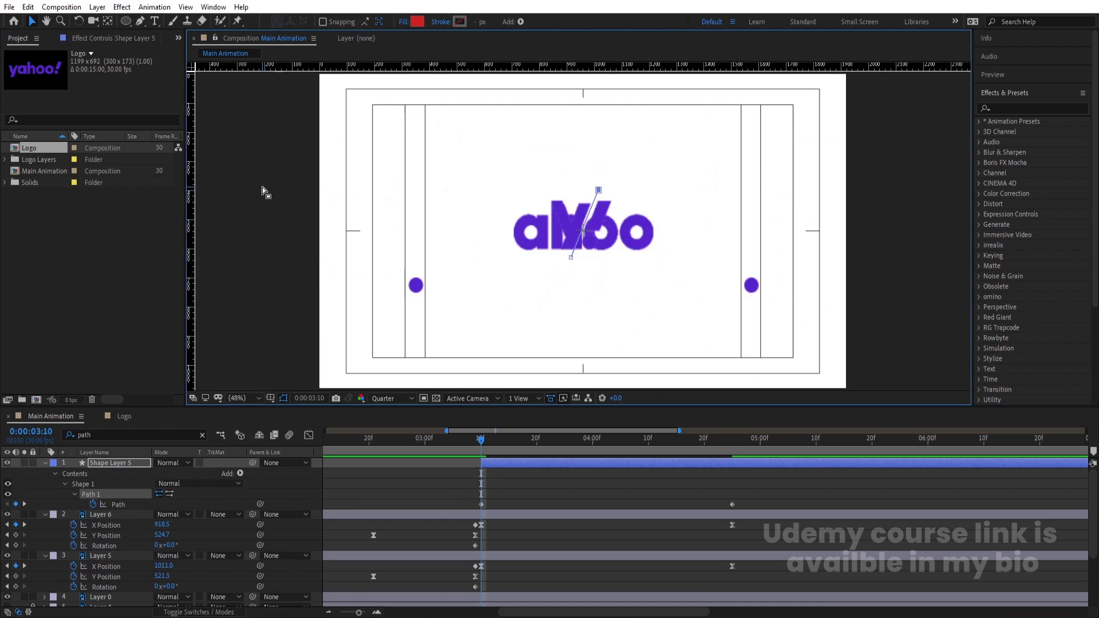
# Apply Easy Ease to the Path and X Position keyframes at 0:00:03:10 and 0:00:04:25, lengthen their speed-curve handles, and preview the reveal
pyautogui.moveTo(781, 492); pyautogui.dragTo(479, 582)
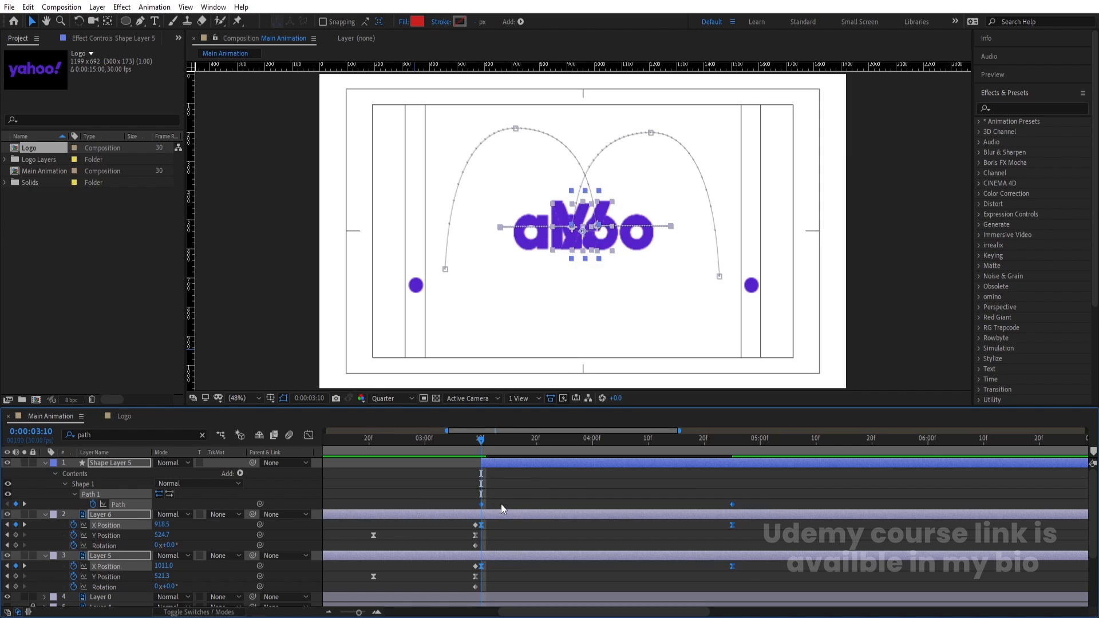
pyautogui.press('F9')
pyautogui.click(307, 436)
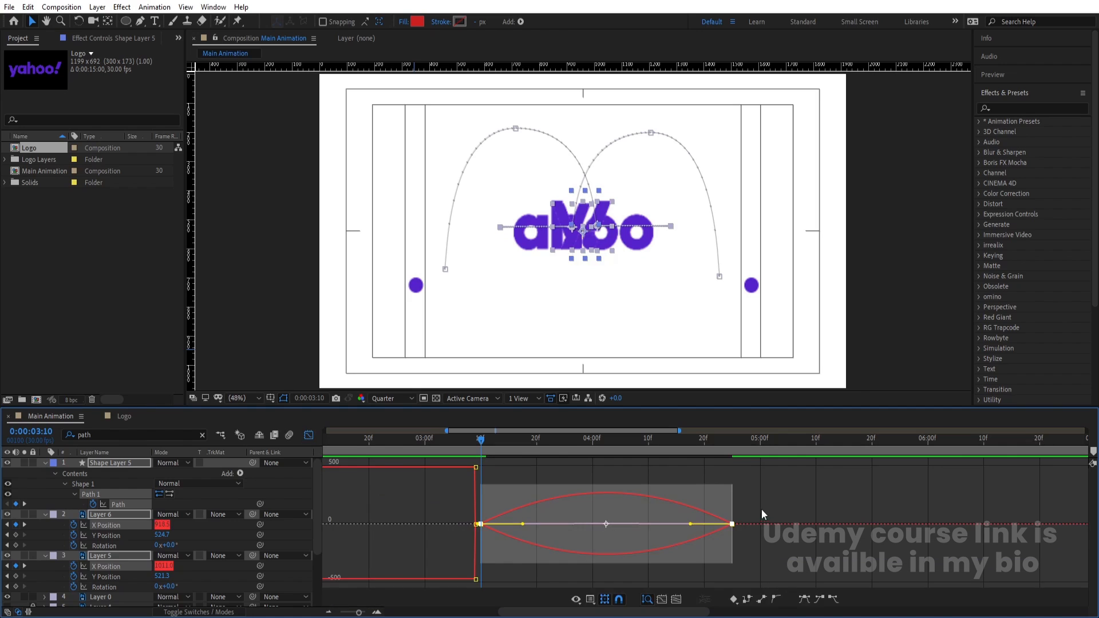
pyautogui.click(478, 539)
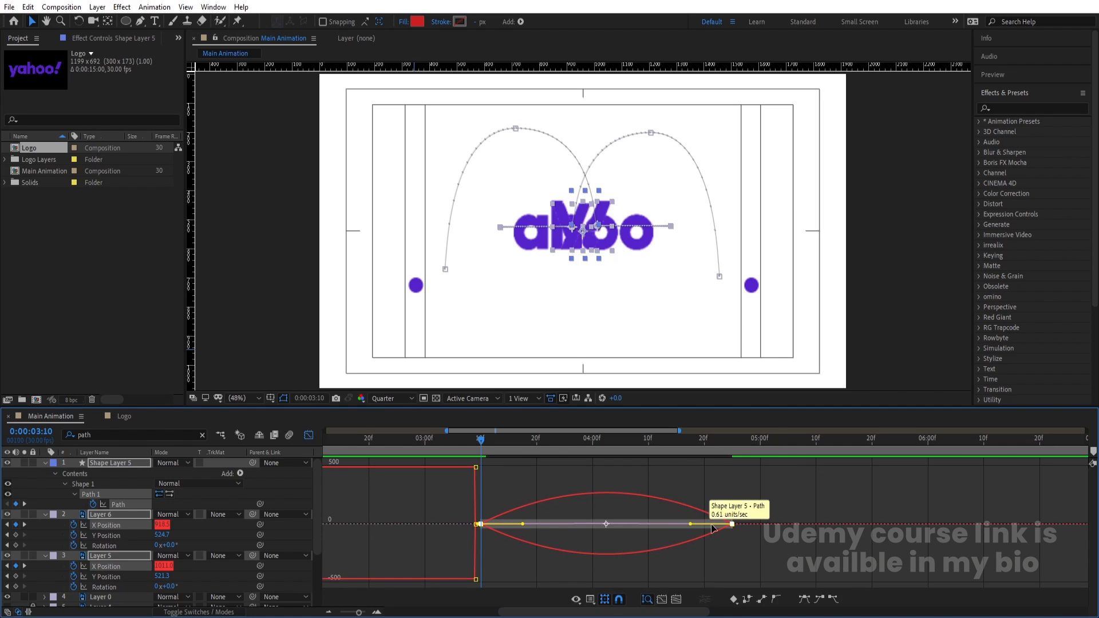
pyautogui.moveTo(691, 524); pyautogui.dragTo(638, 524)
pyautogui.moveTo(524, 526); pyautogui.dragTo(570, 525)
pyautogui.click(309, 435)
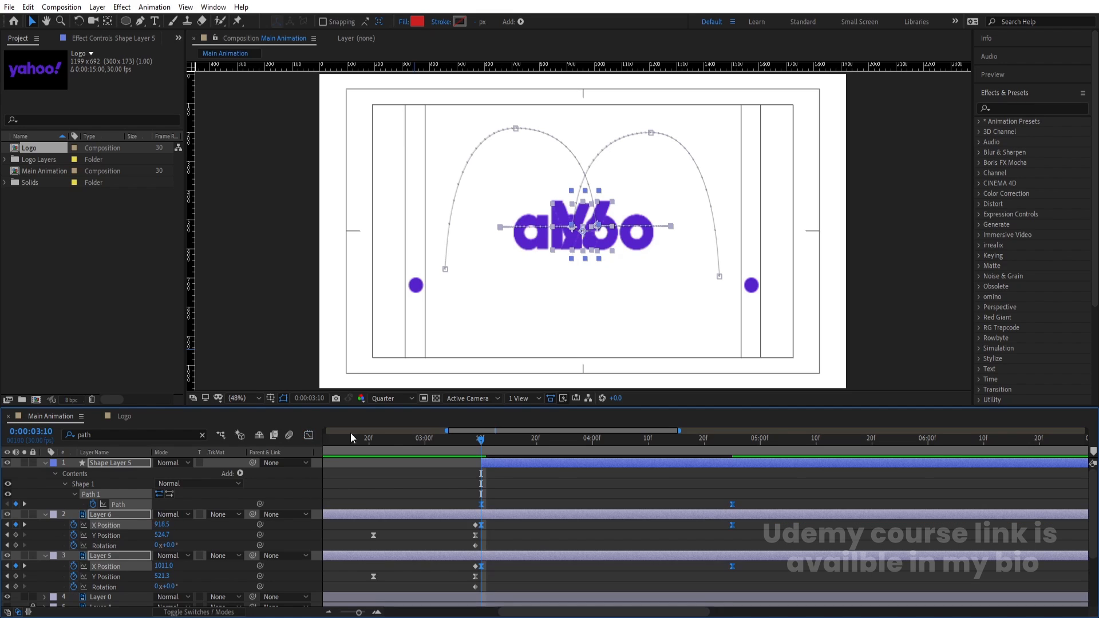
pyautogui.press('space')
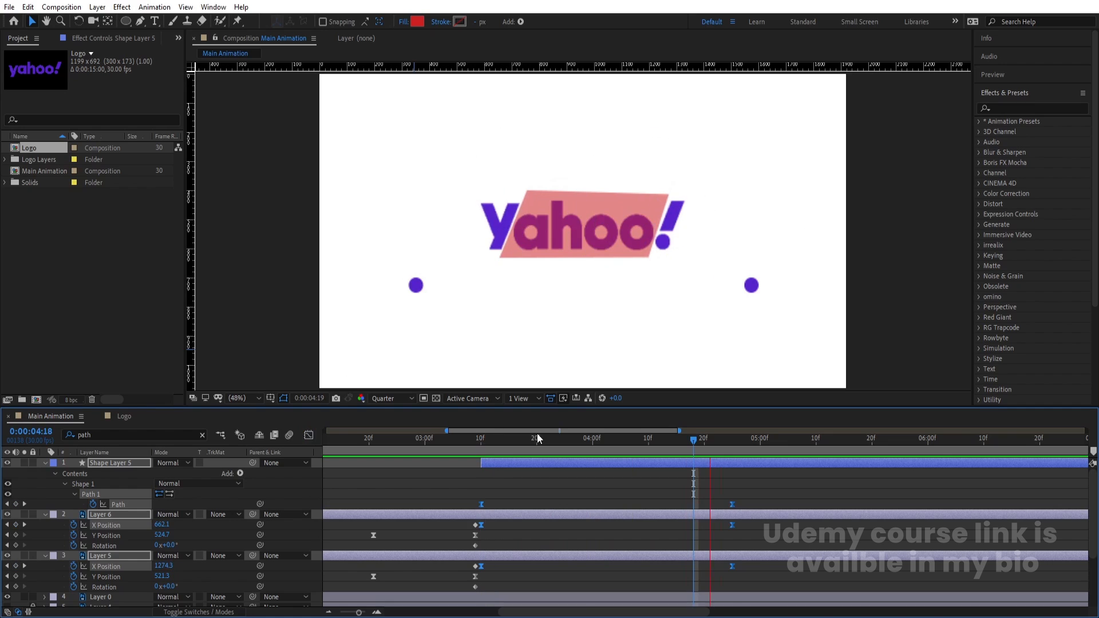
pyautogui.press('space')
# Collapse all layer properties and rename Shape Layer 5 as "mask"
pyautogui.click(496, 484)
pyautogui.press('u')
pyautogui.press('u')
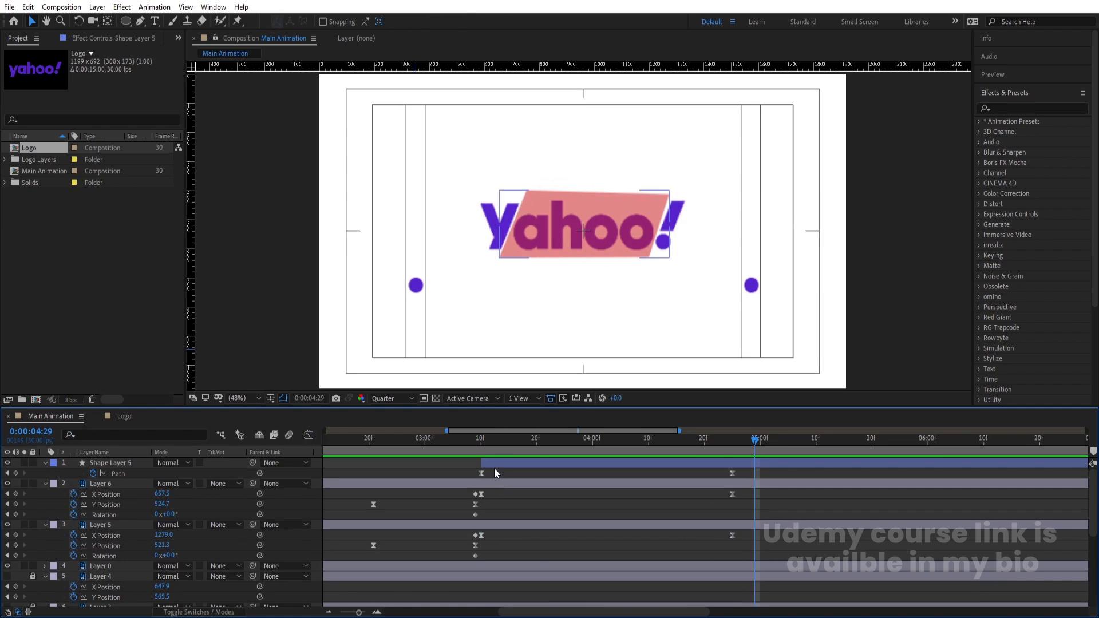
pyautogui.click(490, 464)
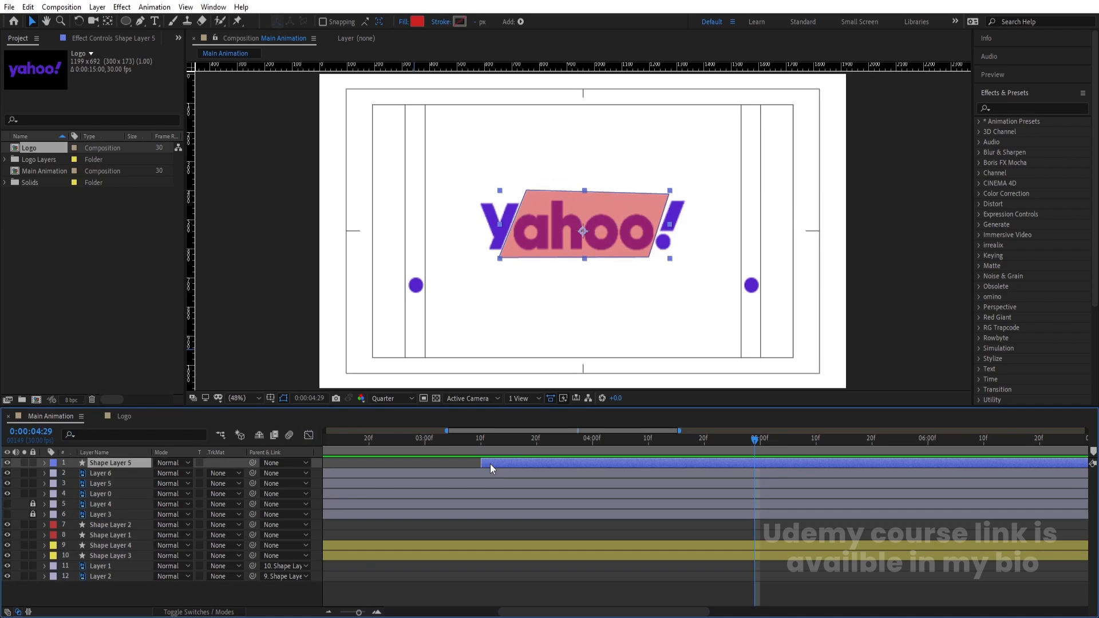
pyautogui.press('Return')
pyautogui.write('mask')
pyautogui.press('Return')
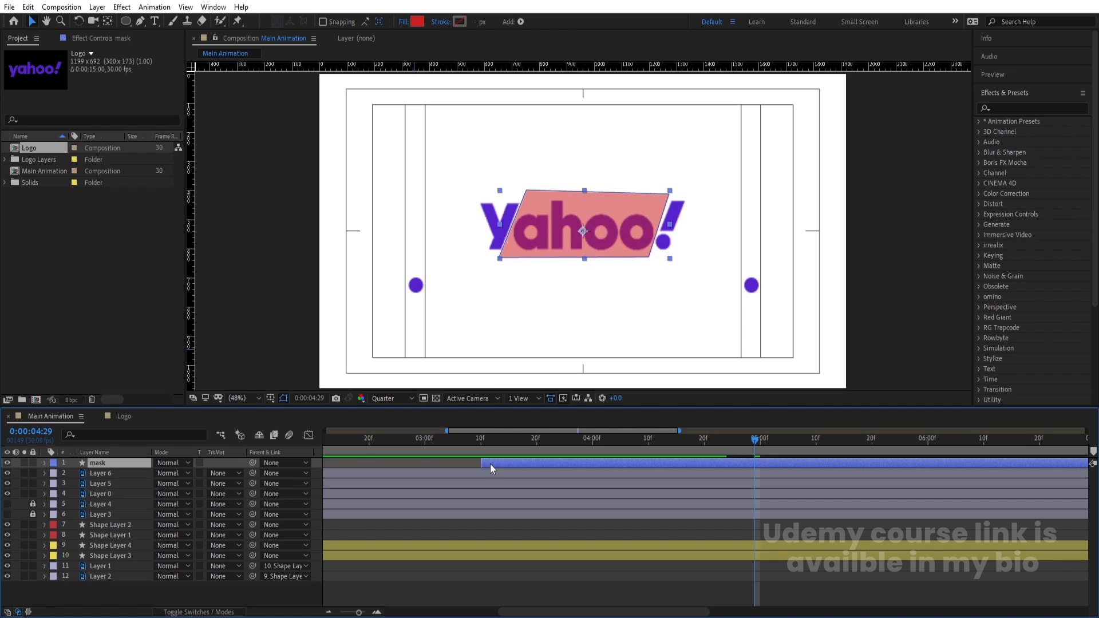
# Move the mask layer directly above Layer 0 in the layer stack and select Layer 0
pyautogui.moveTo(124, 464); pyautogui.dragTo(139, 491)
pyautogui.click(115, 495)
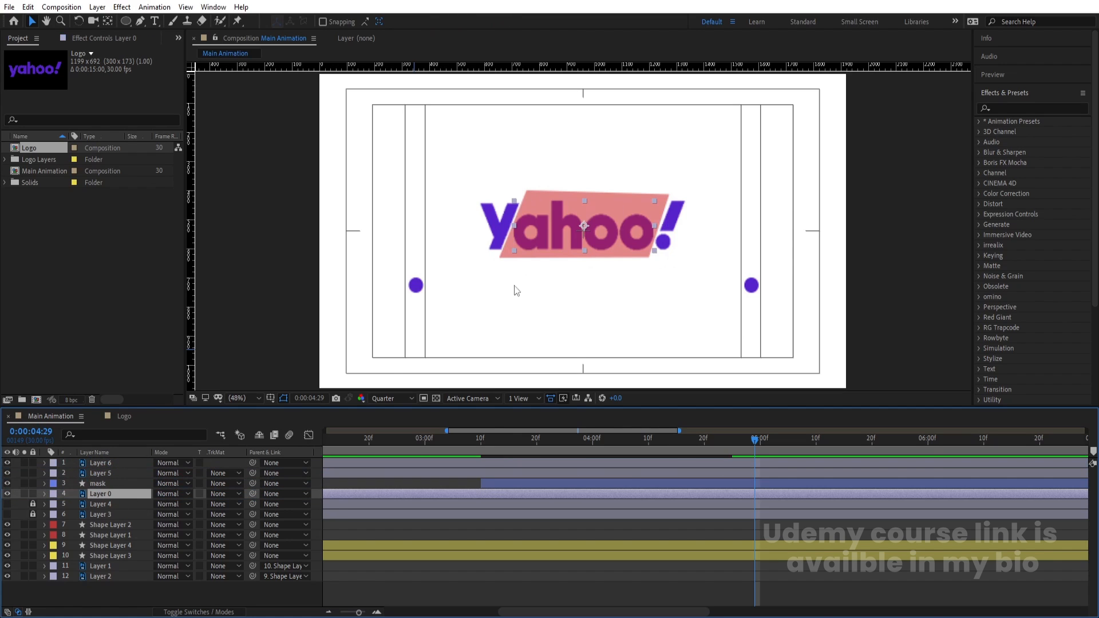
# Set Layer 0's track matte to Alpha Matte "mask" and preview the animation from the first frame
pyautogui.click(221, 493)
pyautogui.click(235, 521)
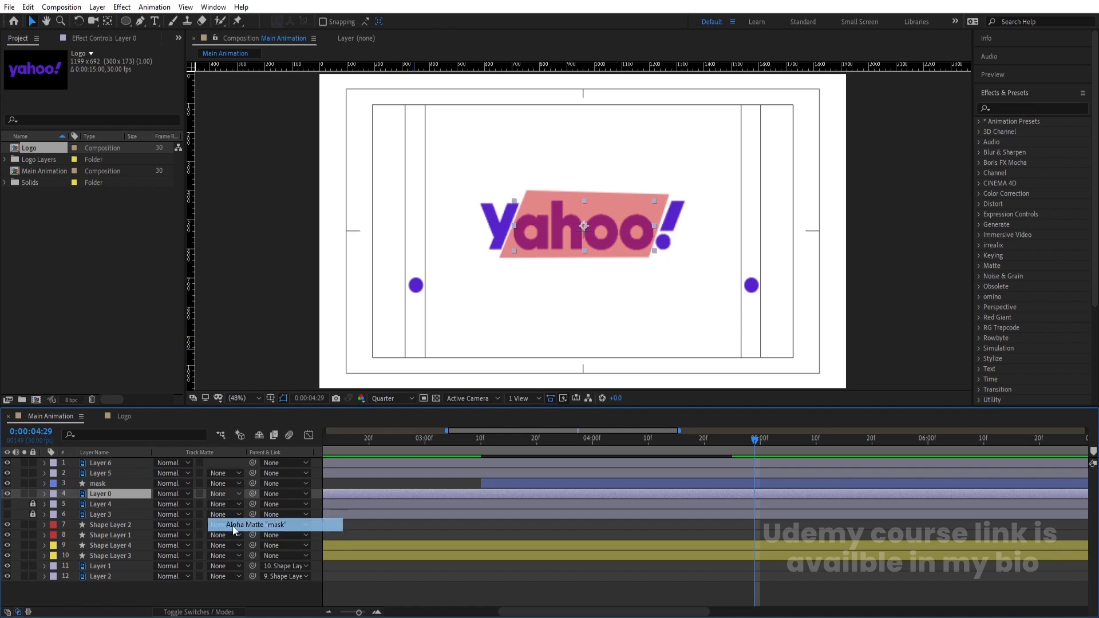
pyautogui.click(115, 485)
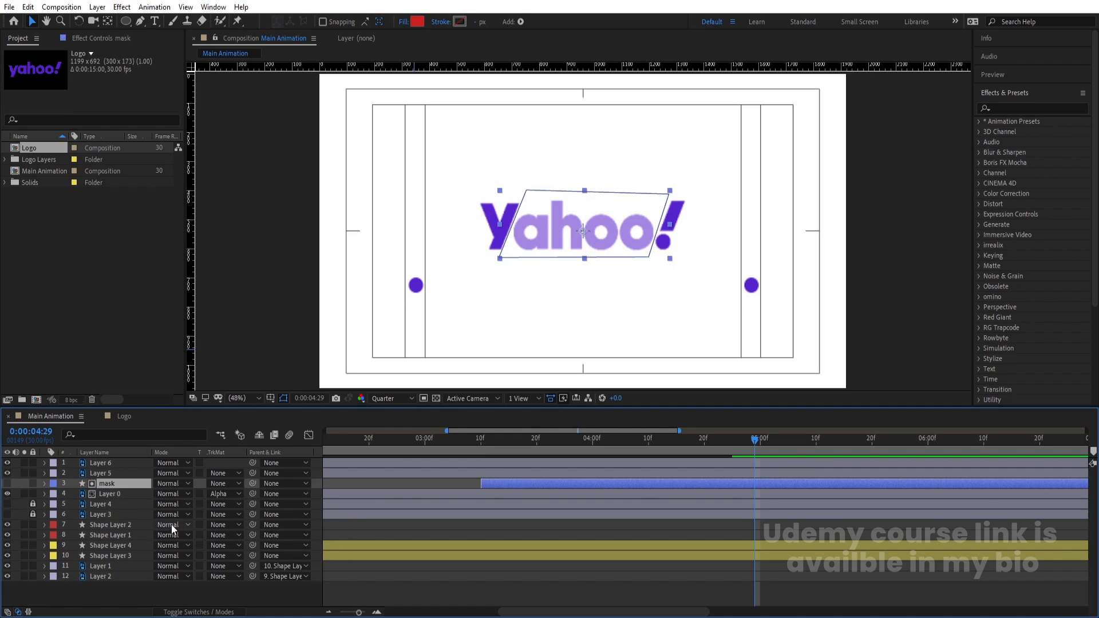
pyautogui.press('t')
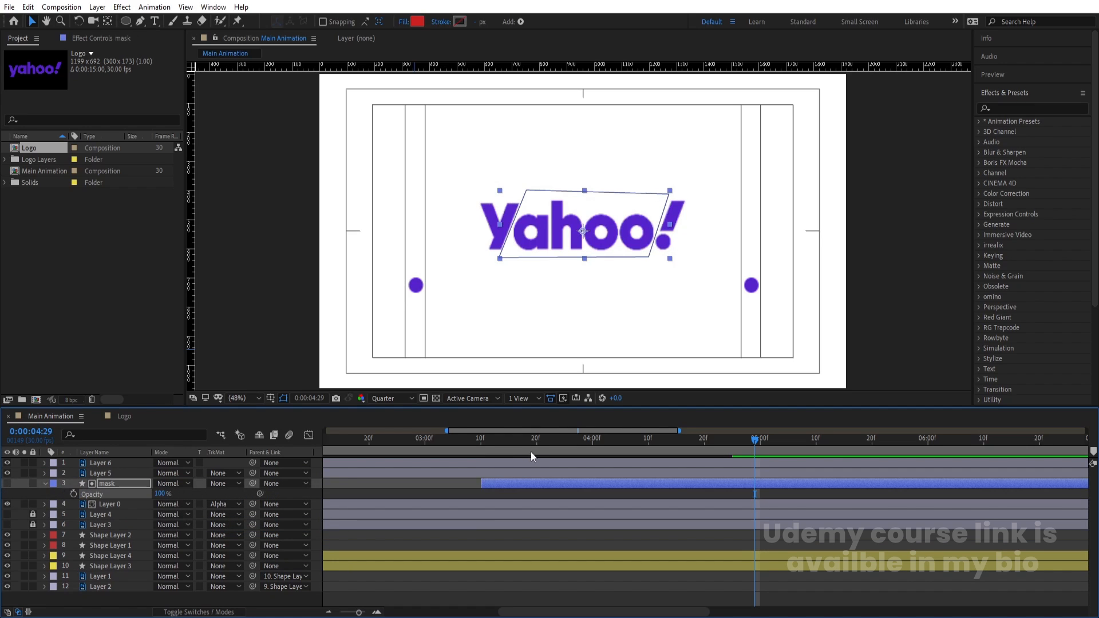
pyautogui.moveTo(524, 439); pyautogui.dragTo(166, 458)
pyautogui.press('space')
pyautogui.press('space')
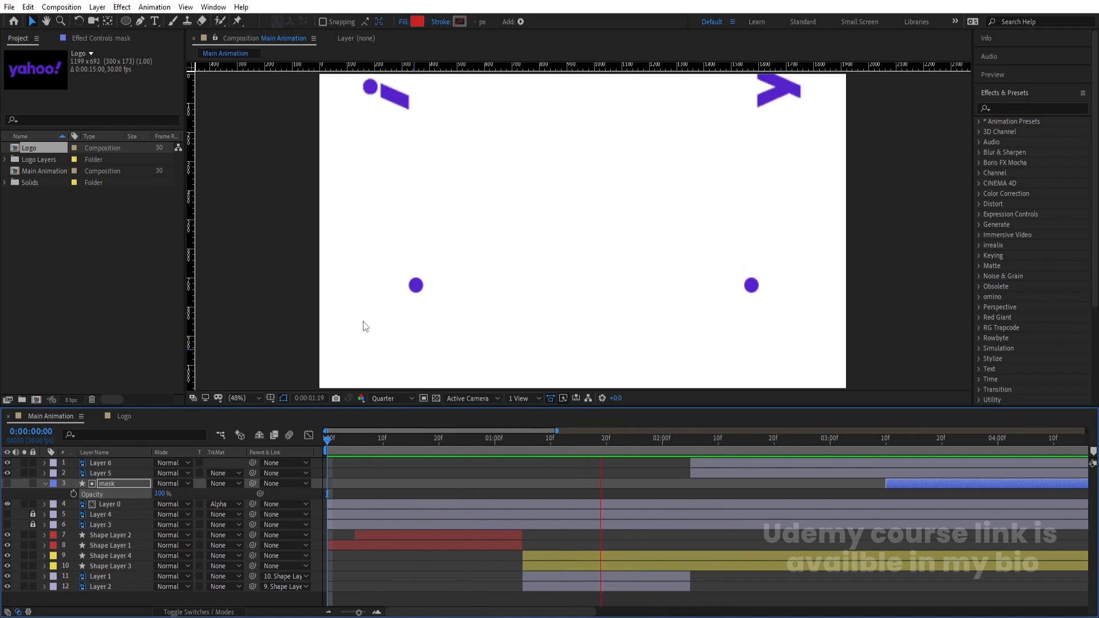
pyautogui.press('space')
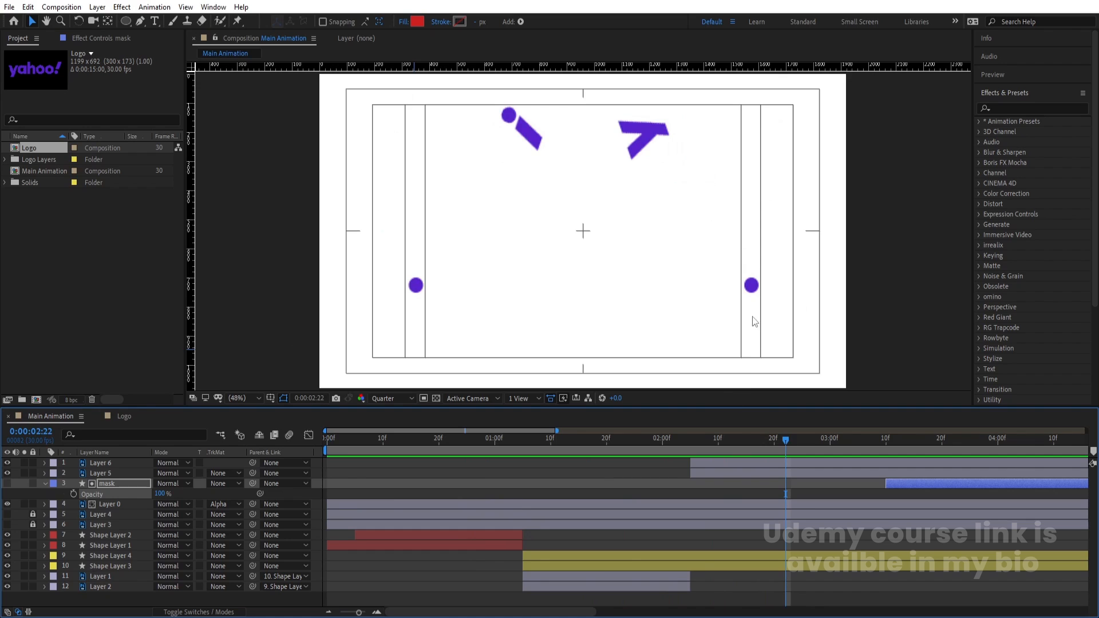
# Keyframe both purple dots' Position at 0:00:02:22 and drop them below the frame to Y 1127 at 0:00:03:12
pyautogui.click(752, 287)
pyautogui.keyDown('shift'); pyautogui.click(416, 286); pyautogui.keyUp('shift')
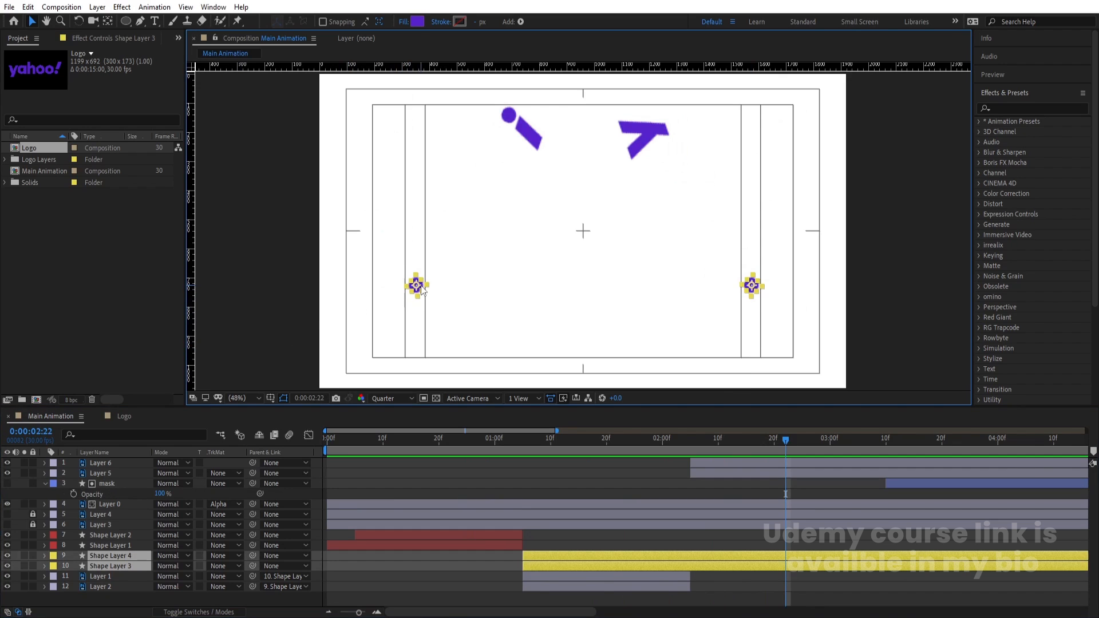
pyautogui.press('p')
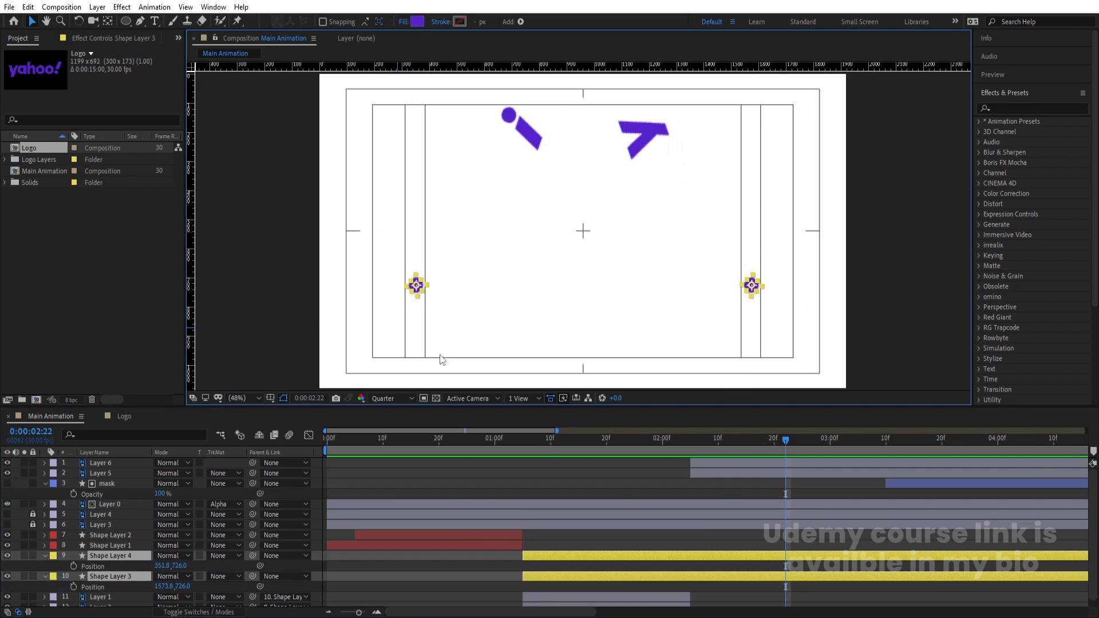
pyautogui.click(73, 566)
pyautogui.press('space')
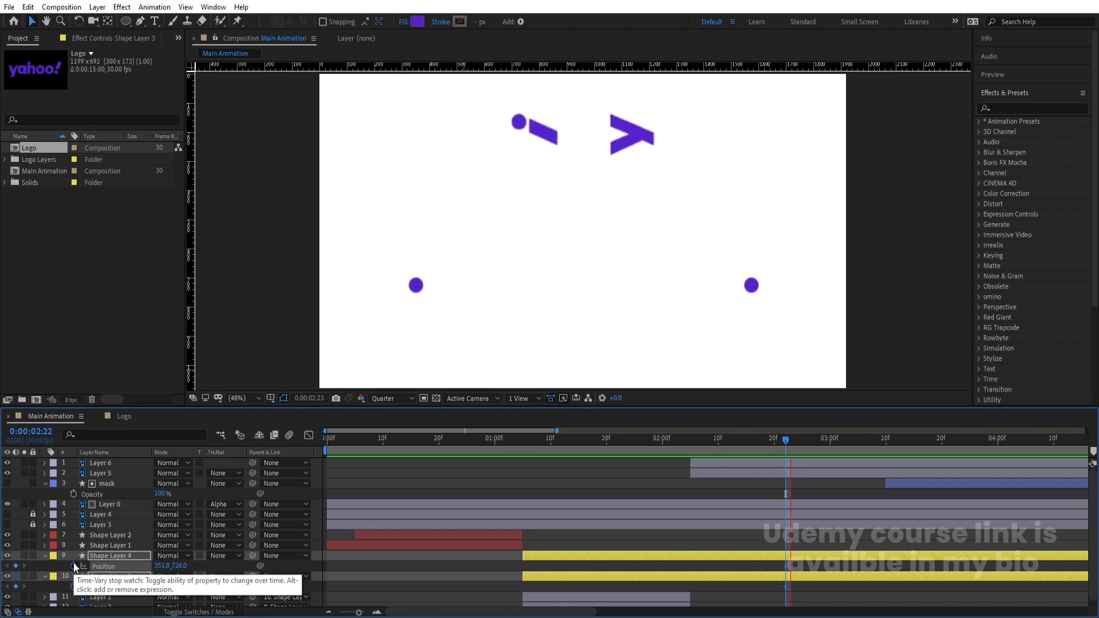
pyautogui.press('space')
pyautogui.moveTo(179, 565); pyautogui.dragTo(385, 584)
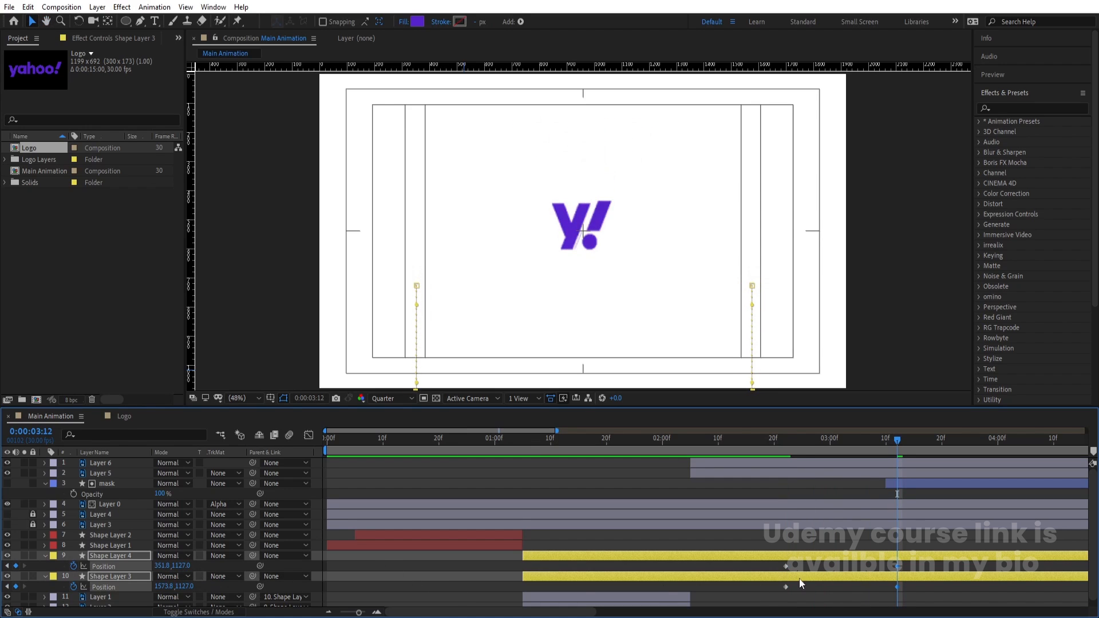
# Apply Easy Ease to both dots' Position keyframes, reshape the speed curve to peak near the end, and preview the exit
pyautogui.moveTo(922, 563); pyautogui.dragTo(752, 599)
pyautogui.click(309, 435)
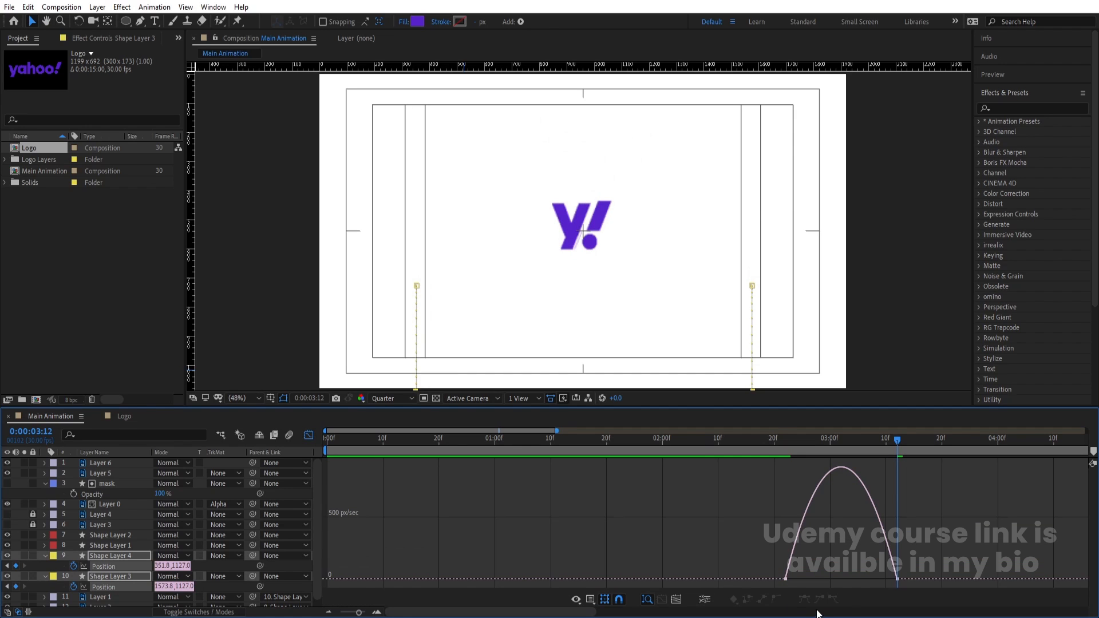
pyautogui.moveTo(799, 586); pyautogui.dragTo(886, 574)
pyautogui.click(781, 444)
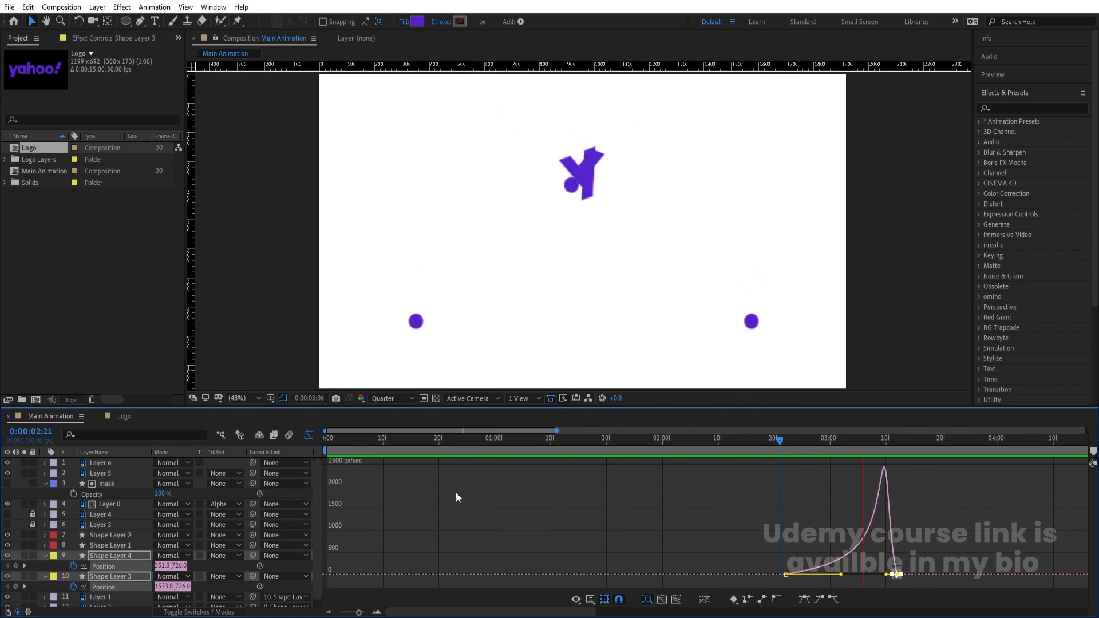
pyautogui.press('space')
# Shift Shape Layer 4's two Position keyframes about four frames later to stagger the dots' exit, and preview it
pyautogui.click(309, 434)
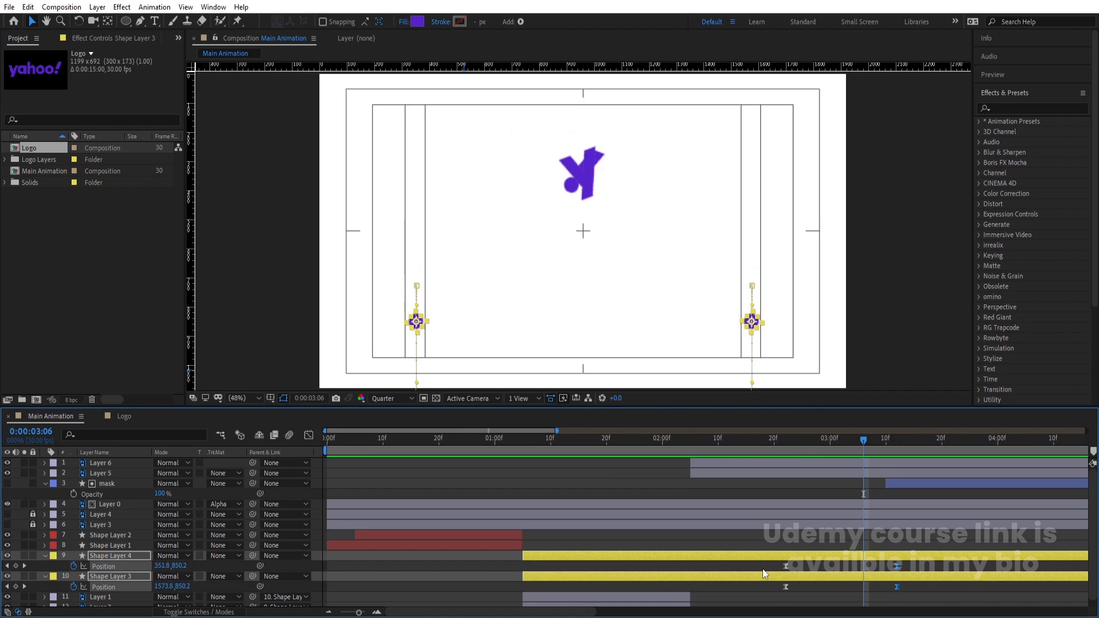
pyautogui.moveTo(763, 570); pyautogui.dragTo(939, 570)
pyautogui.moveTo(787, 567); pyautogui.dragTo(808, 568)
pyautogui.click(763, 444)
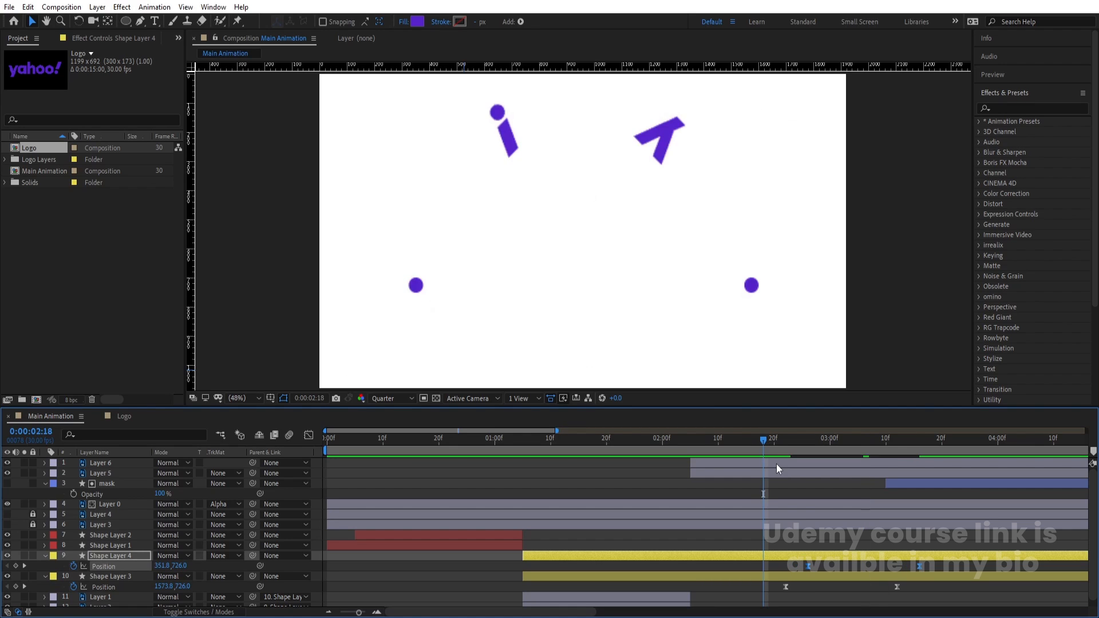
pyautogui.press('space')
pyautogui.press('space')
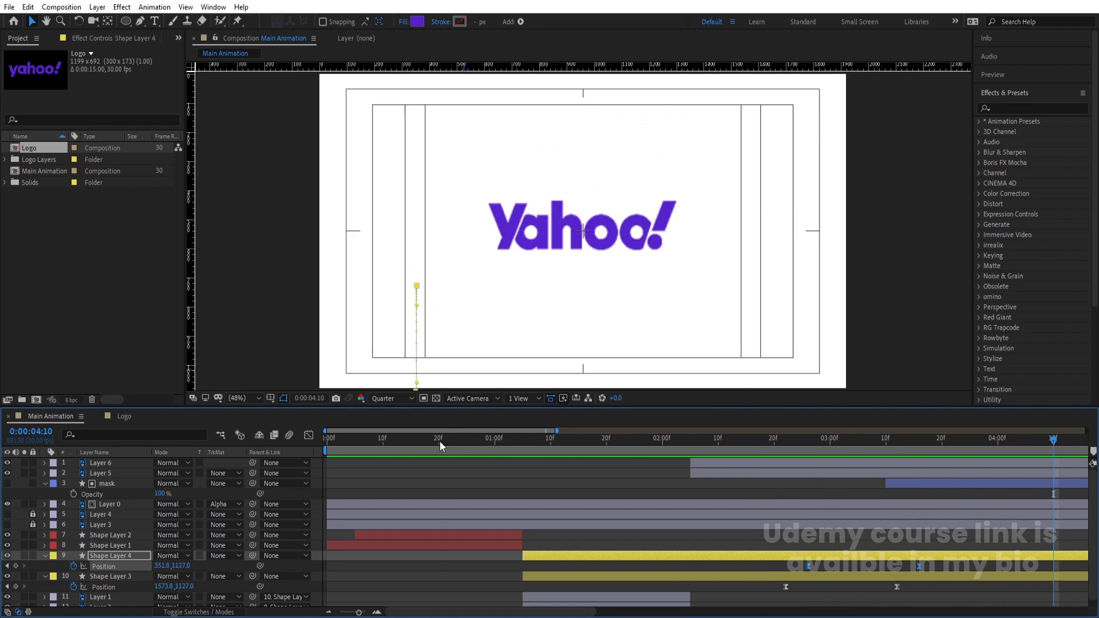
# Play the full animation from the start and collapse all layer properties
pyautogui.press('Home')
pyautogui.press('space')
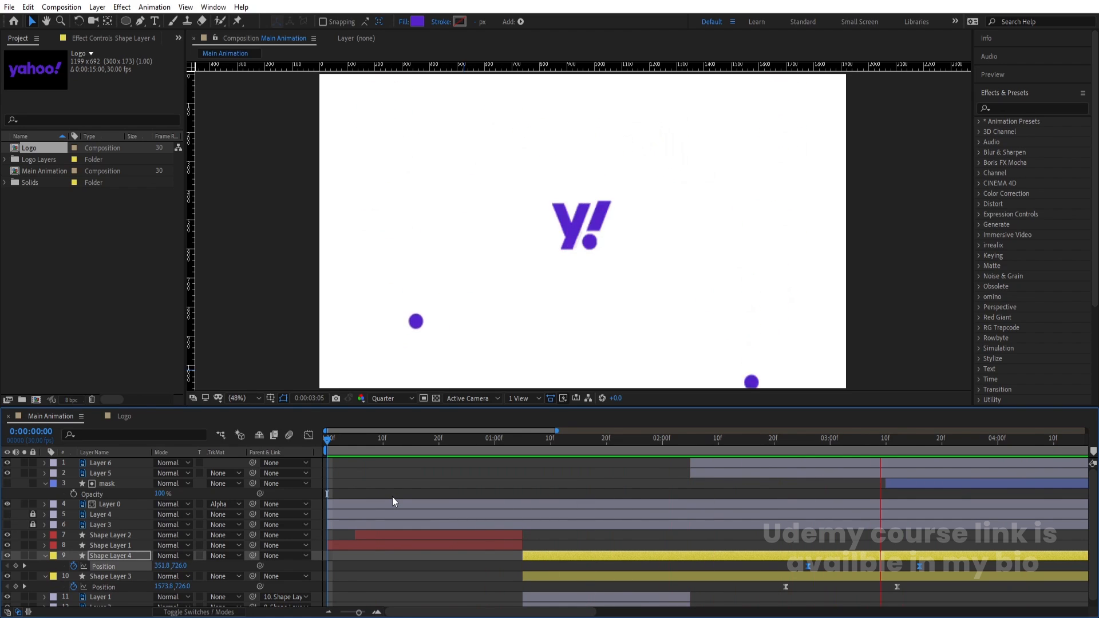
pyautogui.press('Num_Lock')
pyautogui.press('-')
pyautogui.press('space')
pyautogui.press('space')
pyautogui.press('space')
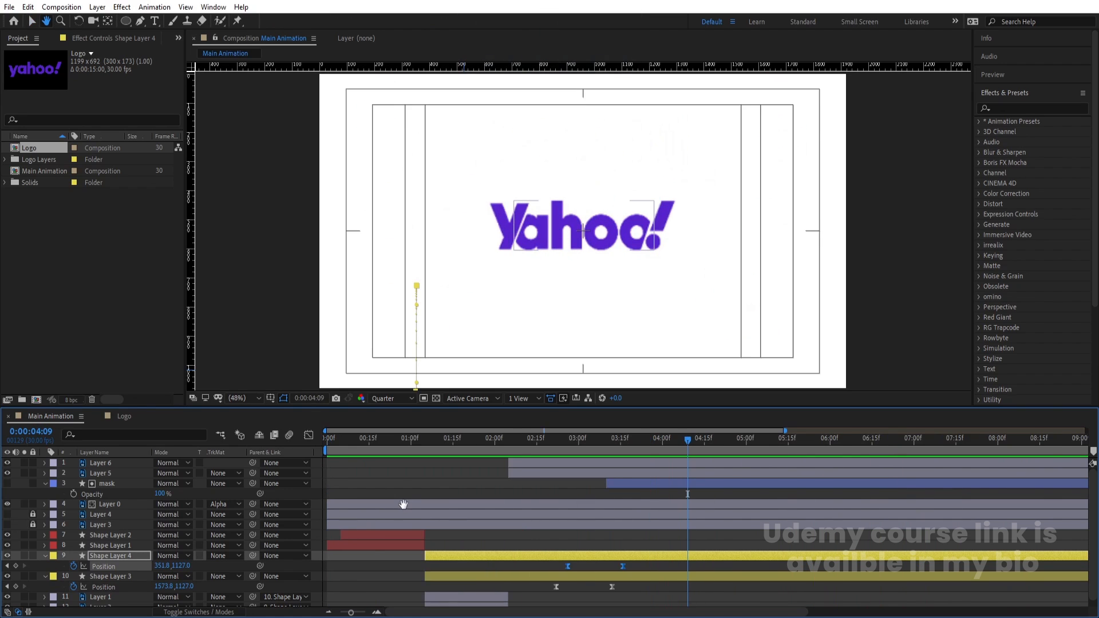
pyautogui.click(396, 480)
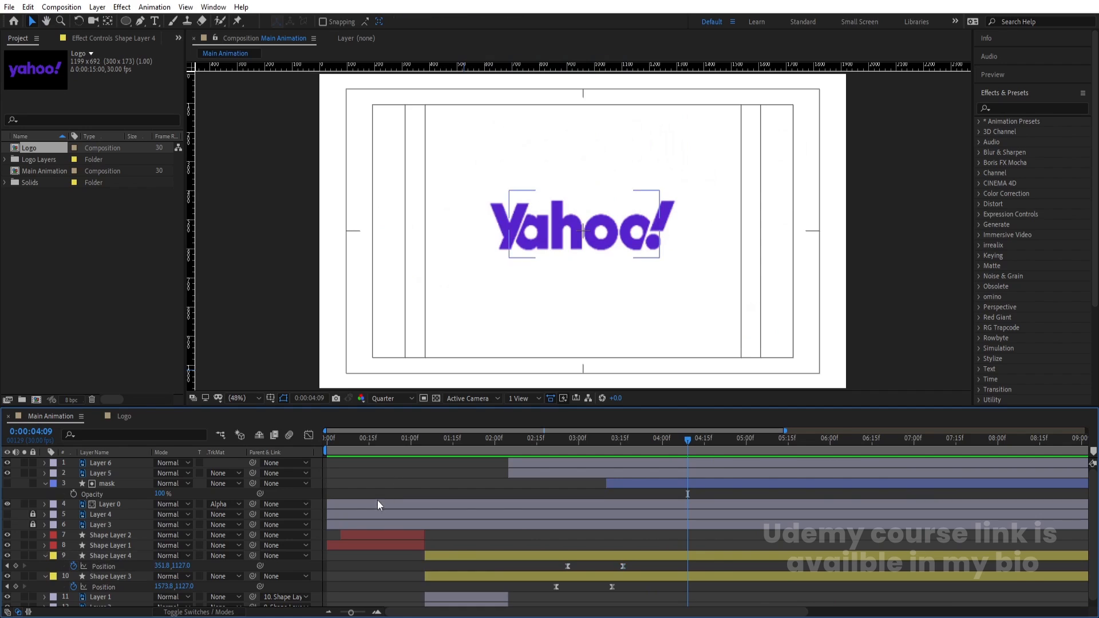
pyautogui.press('u')
pyautogui.press('u')
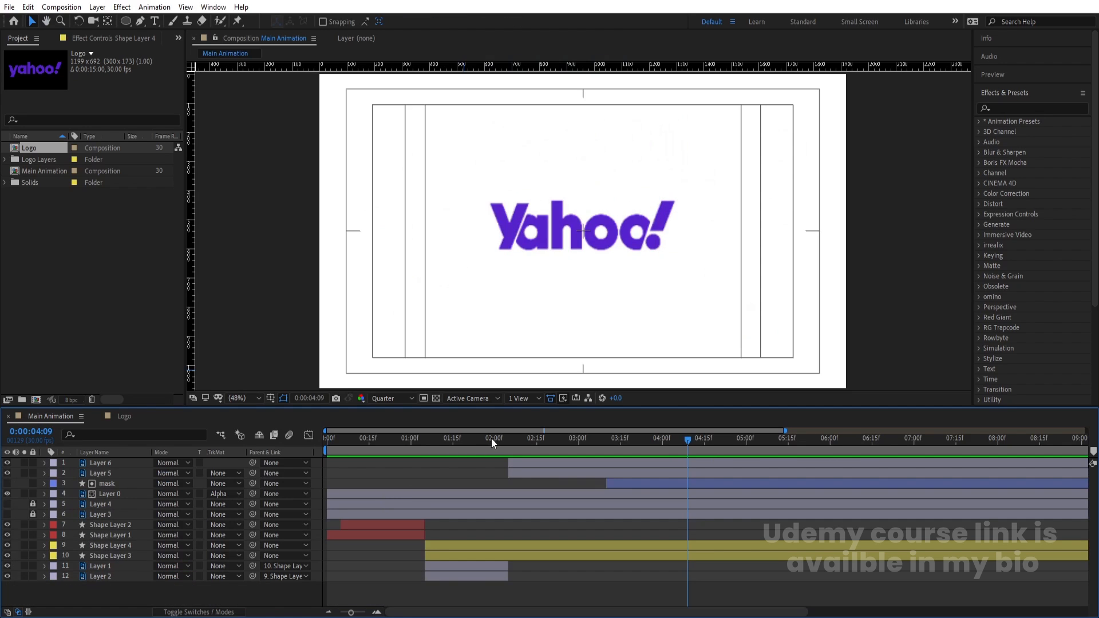
# Unlock Layer 4 and Layer 3, enable motion blur for all layers, and preview the animation from the first frame
pyautogui.press('Home')
pyautogui.moveTo(33, 504); pyautogui.dragTo(33, 515)
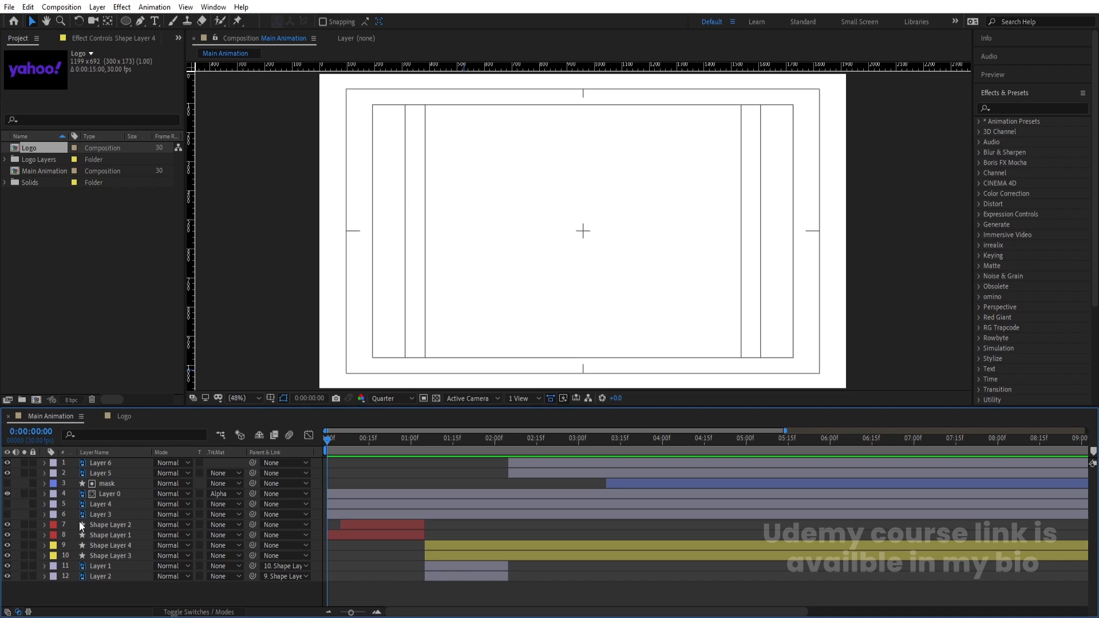
pyautogui.hotkey('ctrl', 'a')
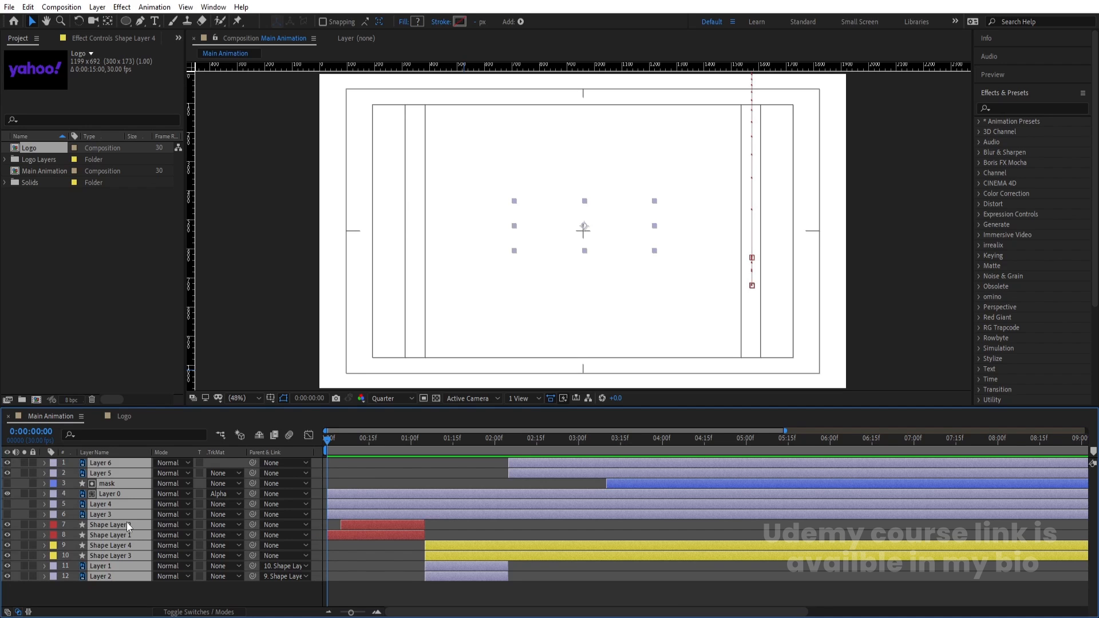
pyautogui.press('F4')
pyautogui.click(202, 463)
pyautogui.press('space')
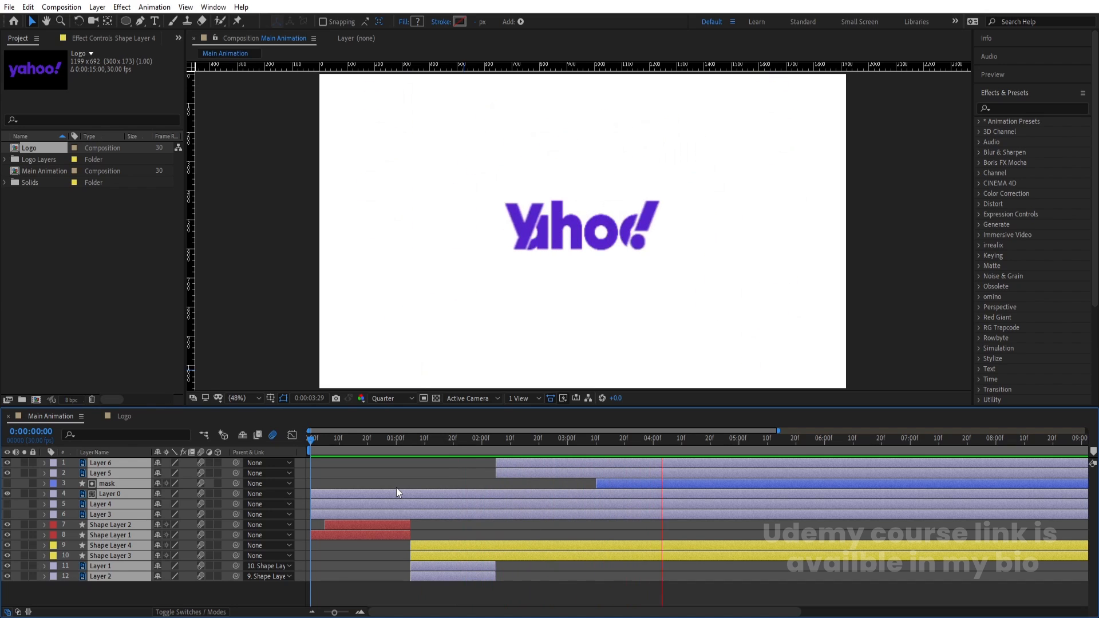
pyautogui.press('space')
pyautogui.click(353, 473)
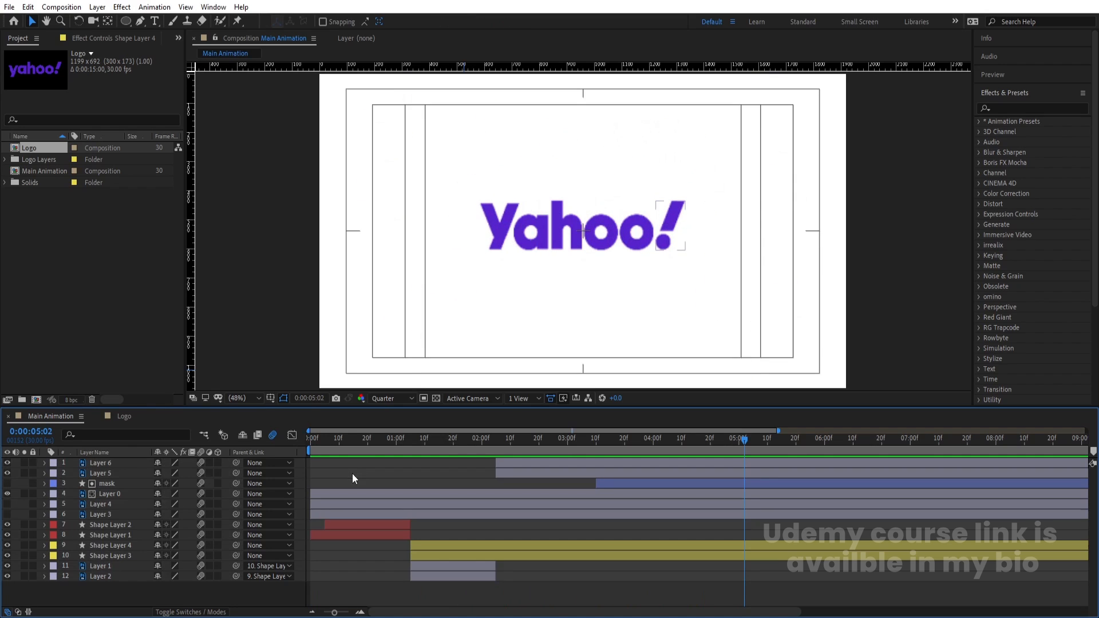
pyautogui.moveTo(318, 438); pyautogui.dragTo(286, 437)
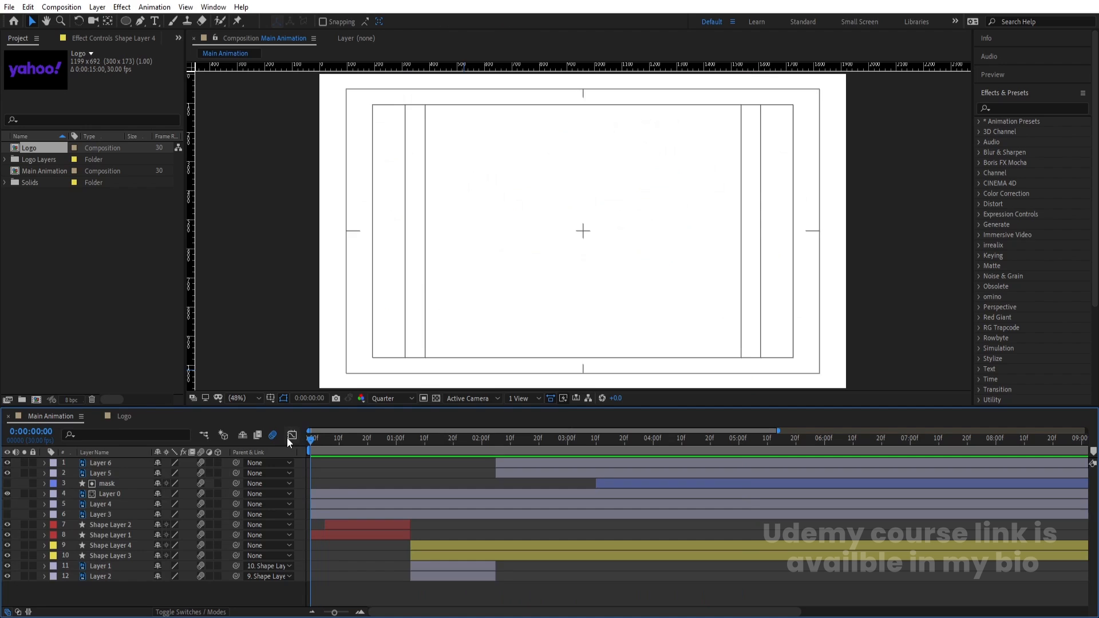
pyautogui.press('space')
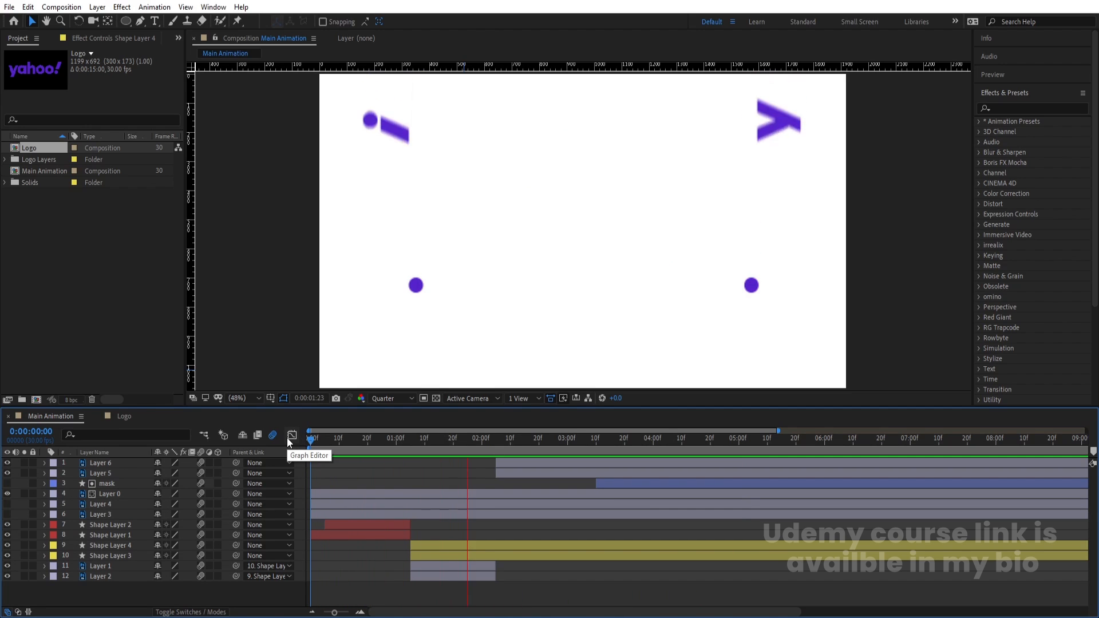
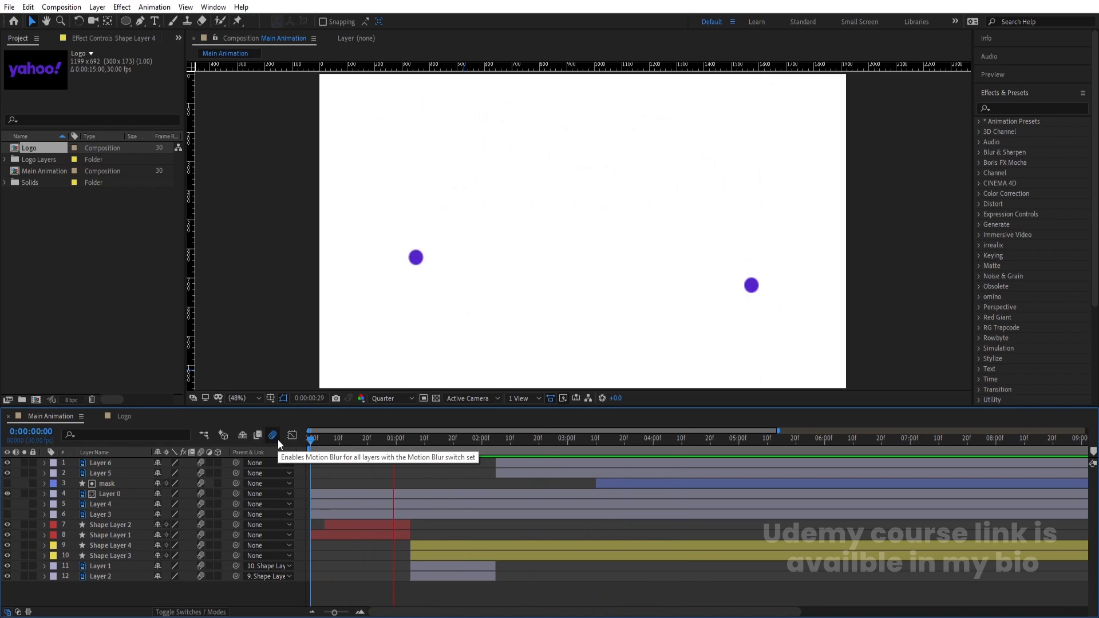
pyautogui.press('space')
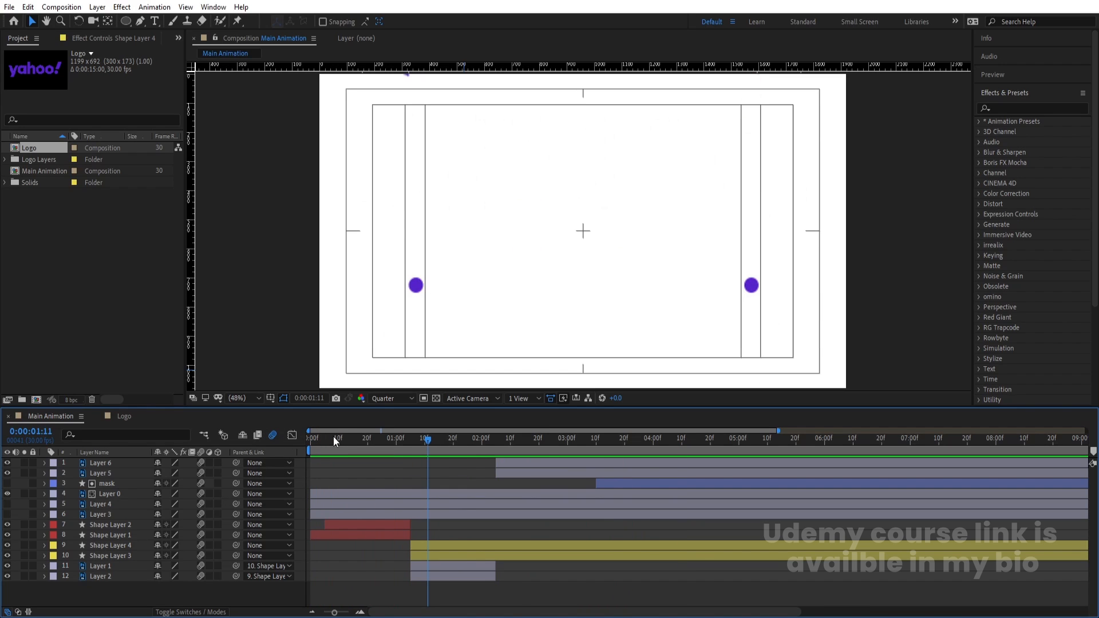
# Pre-compose all twelve layers into a new composition named "Animation", moving all attributes into it
pyautogui.moveTo(102, 586); pyautogui.dragTo(82, 464)
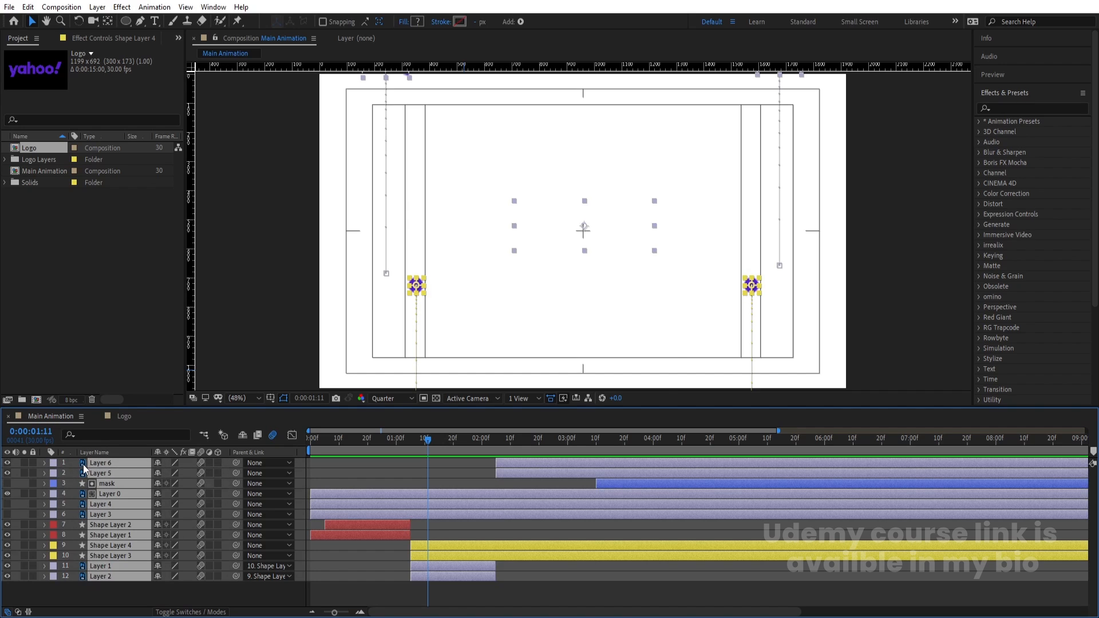
pyautogui.hotkey('ctrl', 'shift', 'c')
pyautogui.write('Animation')
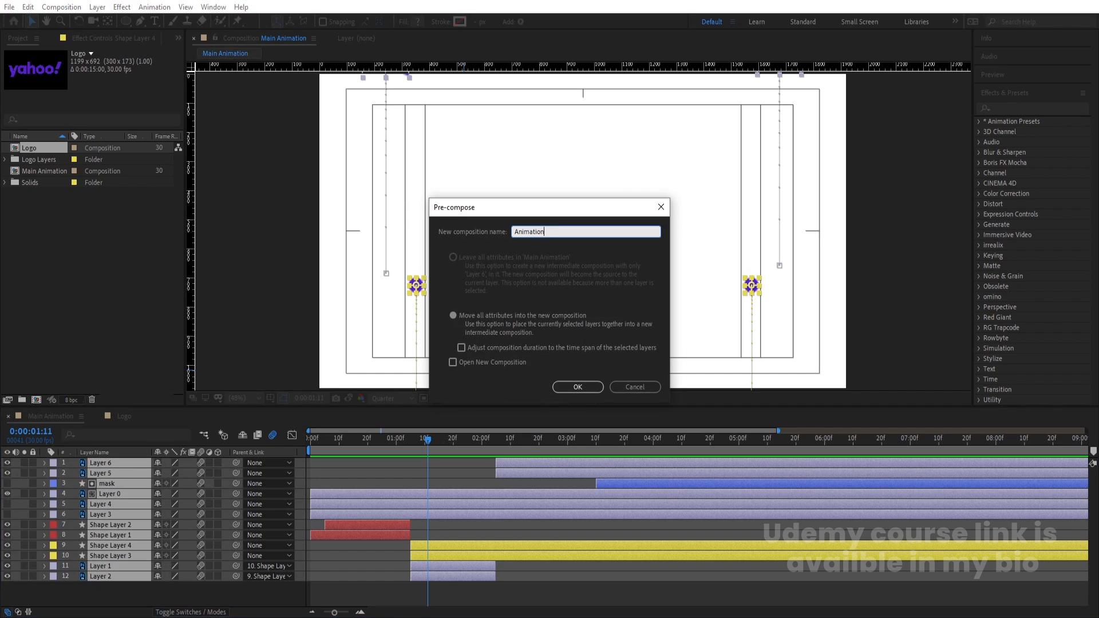
pyautogui.press('Return')
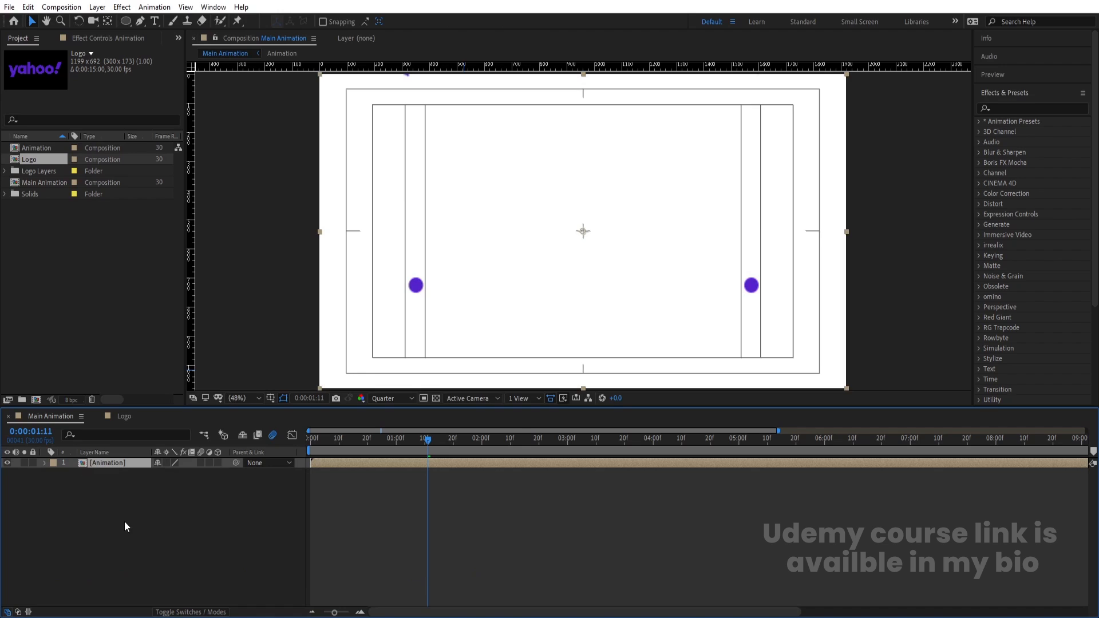
pyautogui.click(132, 521)
pyautogui.press("'")
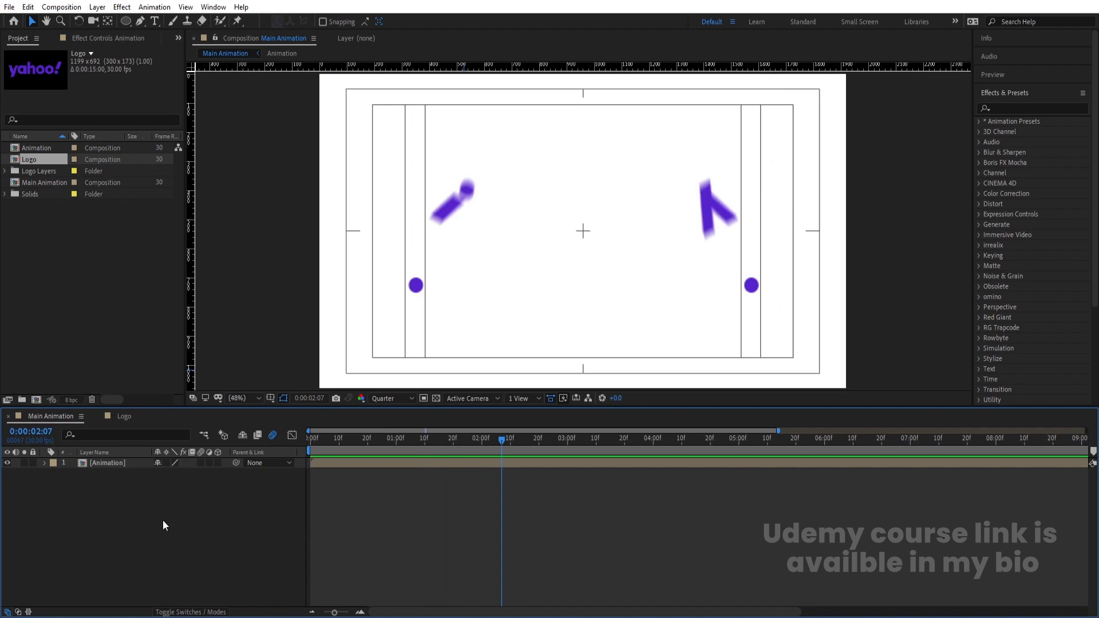
# Duplicate the Animation layer at 0:00:02:13, rename the upper copy as "colour" and hide it
pyautogui.click(121, 465)
pyautogui.hotkey('ctrl', 'd')
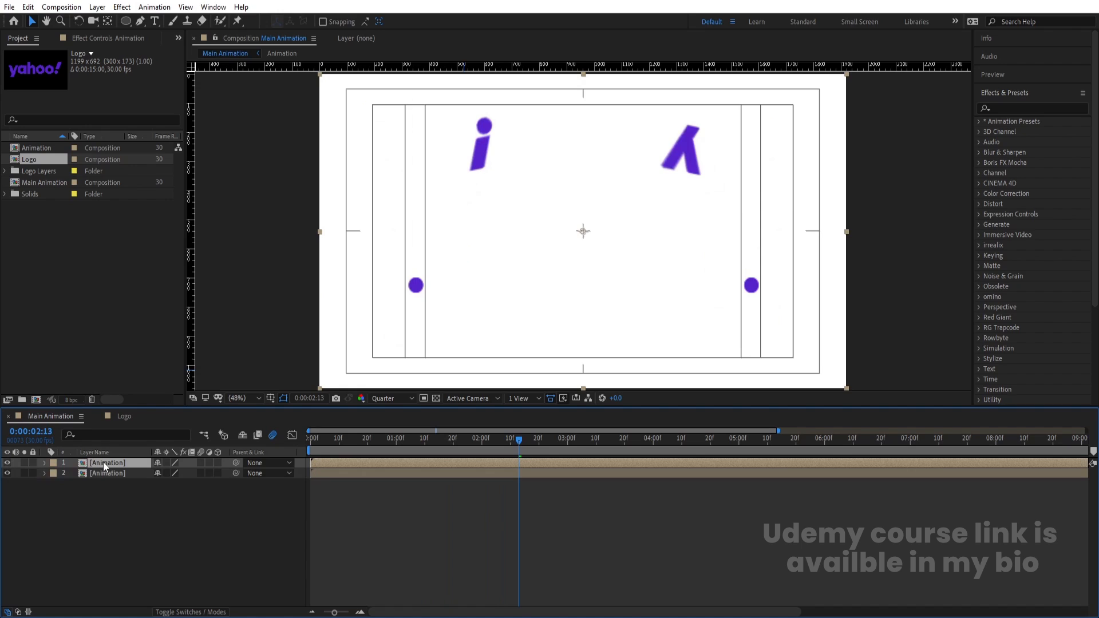
pyautogui.press('Return')
pyautogui.write('col')
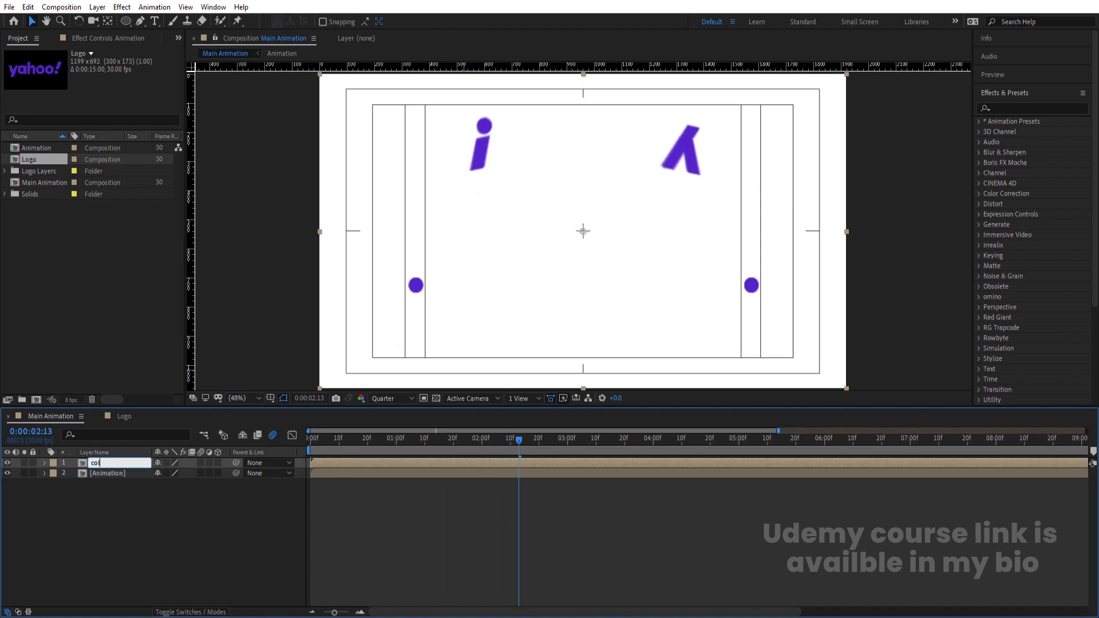
pyautogui.write('our')
pyautogui.press('Return')
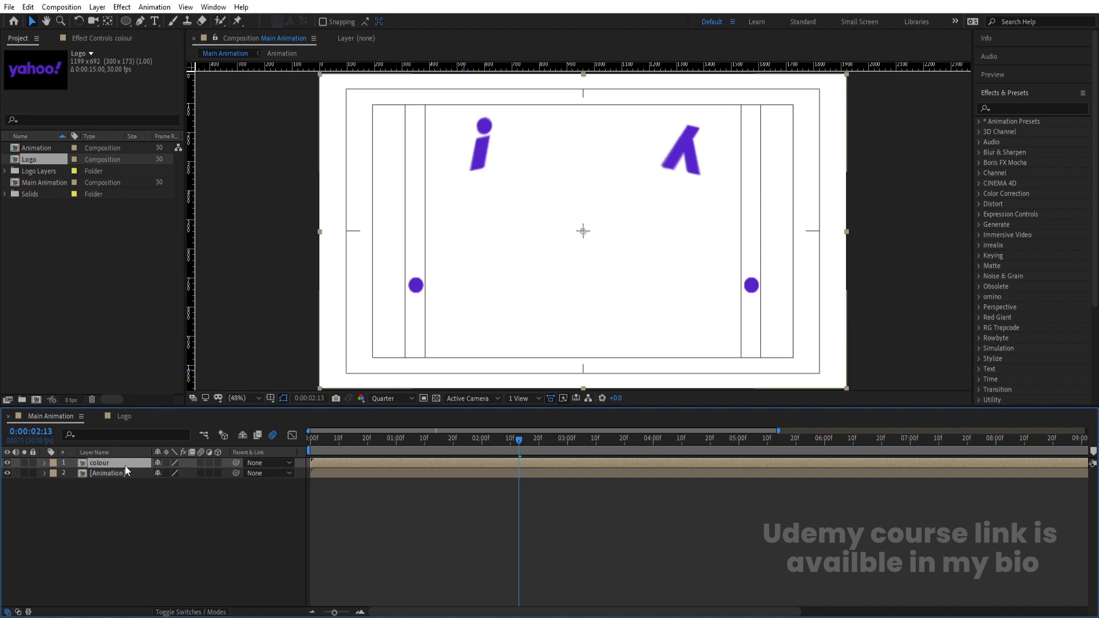
pyautogui.click(8, 463)
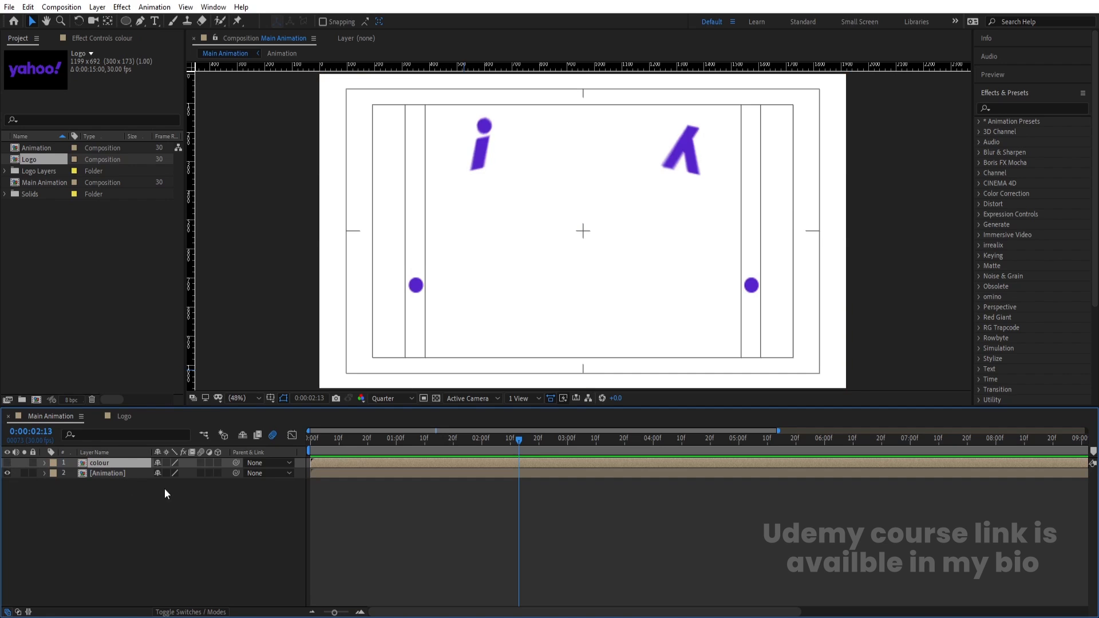
# Create a white 1920 x 1080 px solid and place it beneath the Animation layer as the background
pyautogui.click(99, 506)
pyautogui.hotkey('ctrl', 'y')
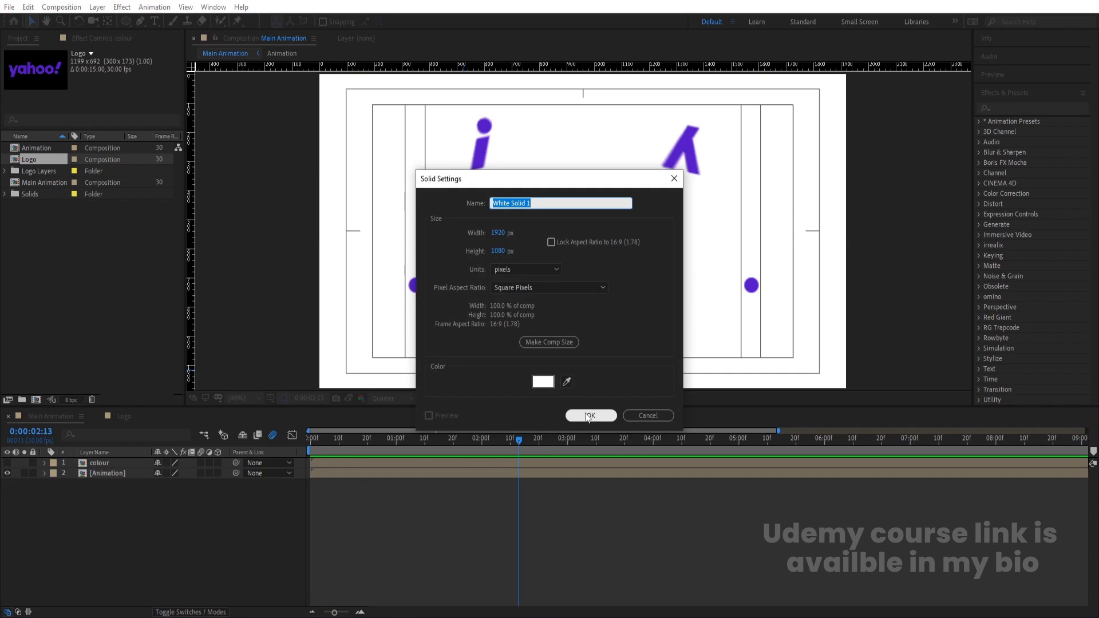
pyautogui.press('Return')
pyautogui.moveTo(110, 462); pyautogui.dragTo(111, 489)
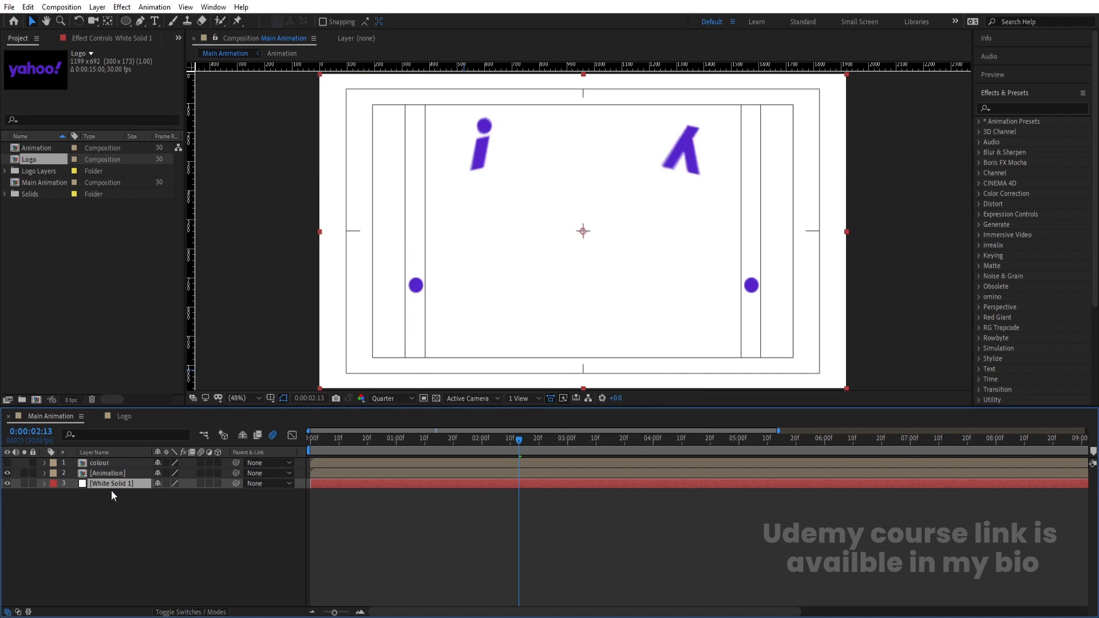
# Apply the Fill effect to the Animation layer and set its colour to black (000000)
pyautogui.click(105, 475)
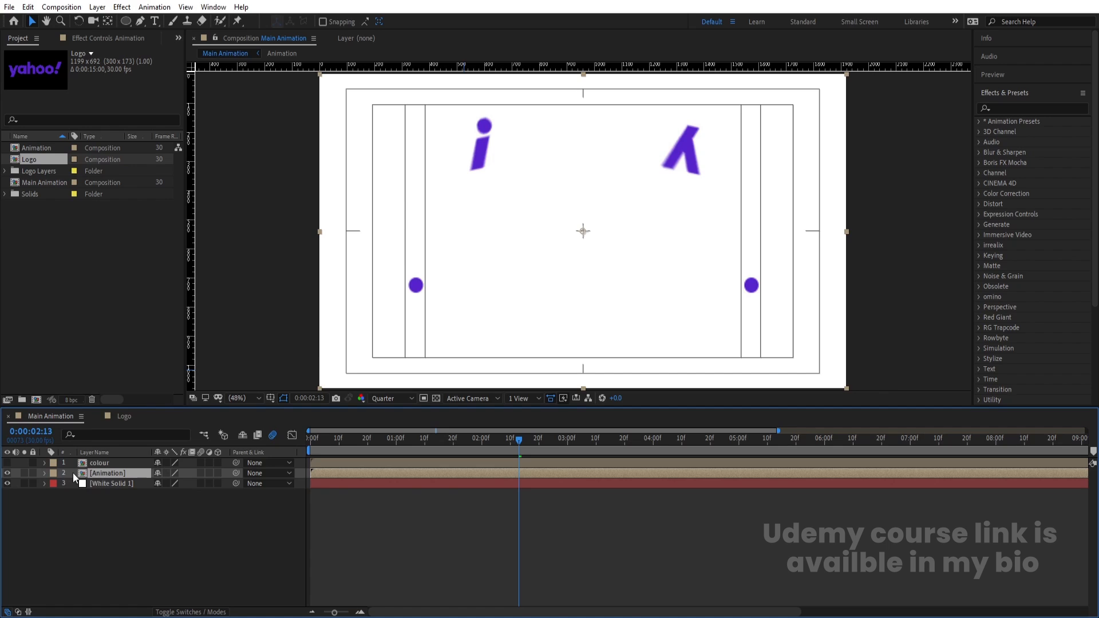
pyautogui.click(1004, 107)
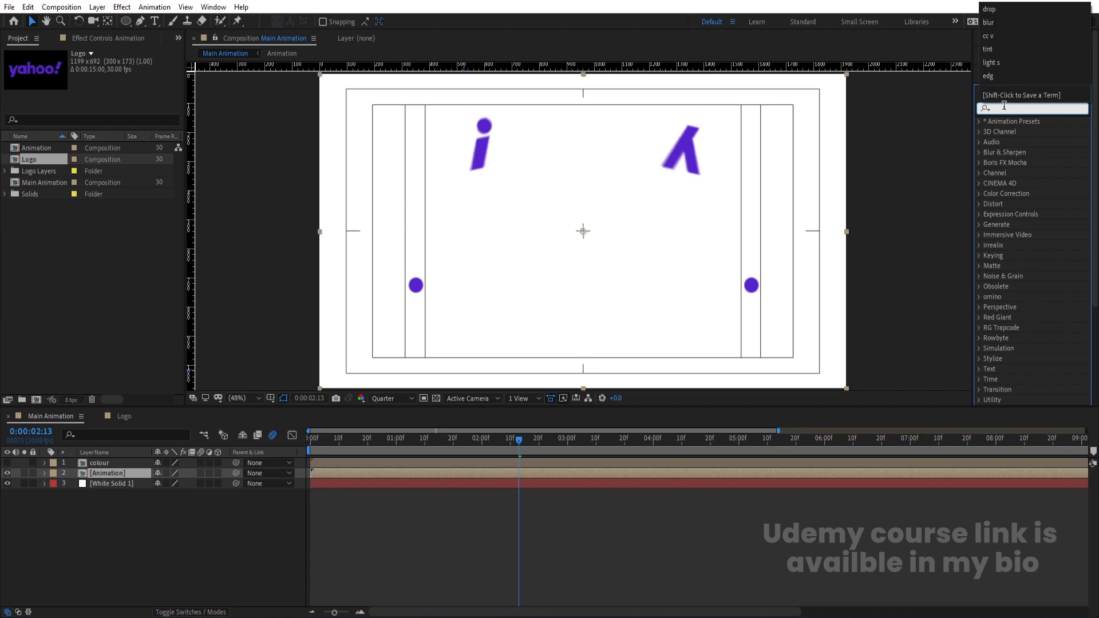
pyautogui.write('fill')
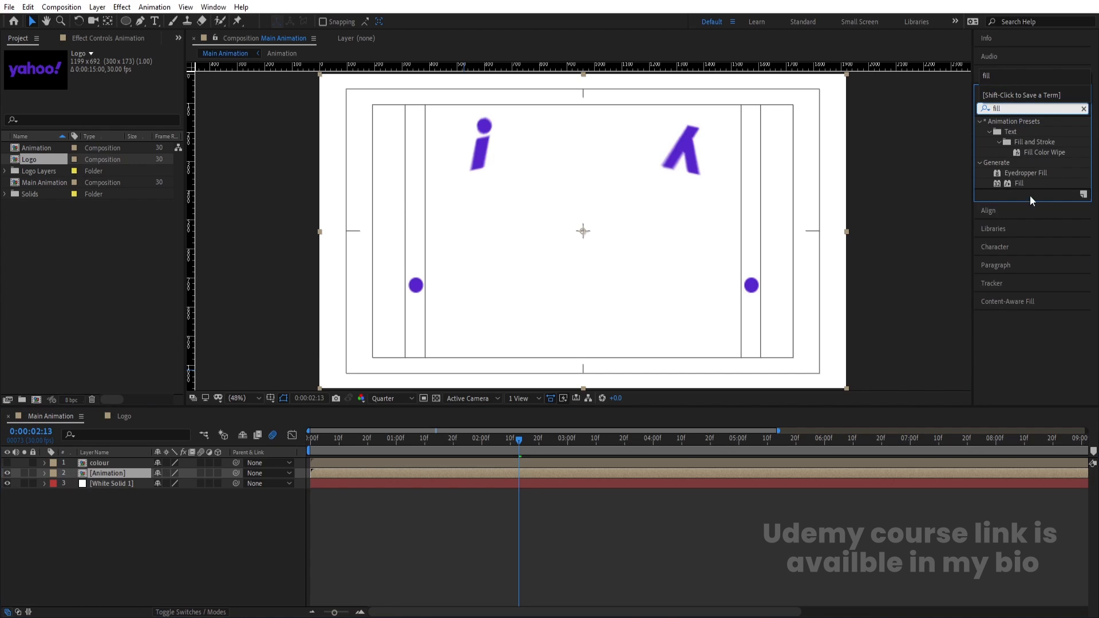
pyautogui.doubleClick(1019, 183)
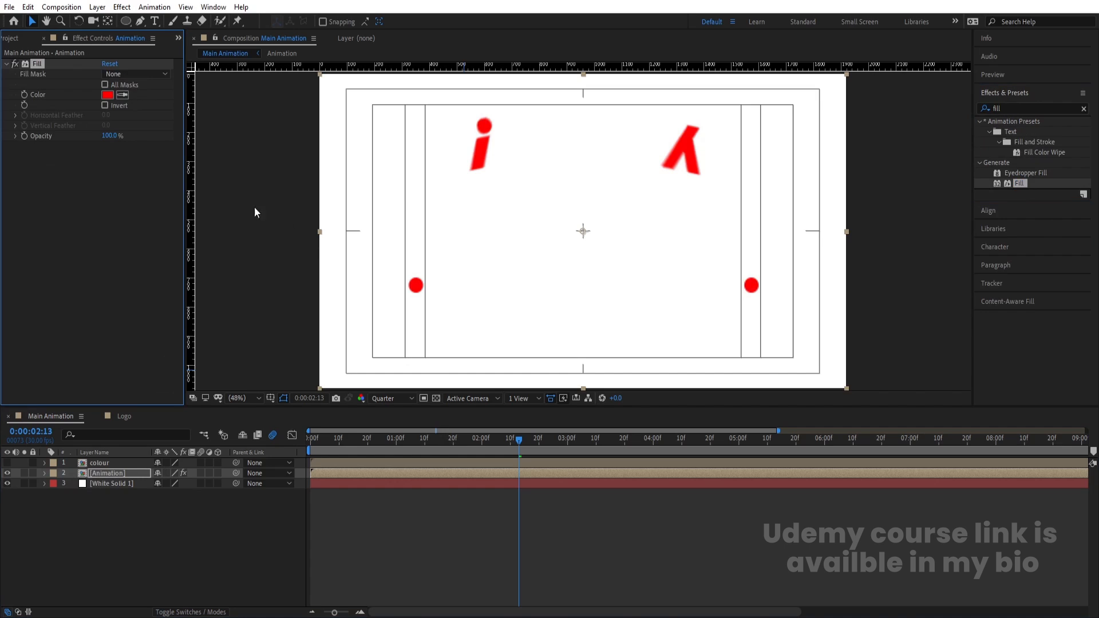
pyautogui.click(107, 95)
pyautogui.moveTo(373, 380); pyautogui.dragTo(173, 433)
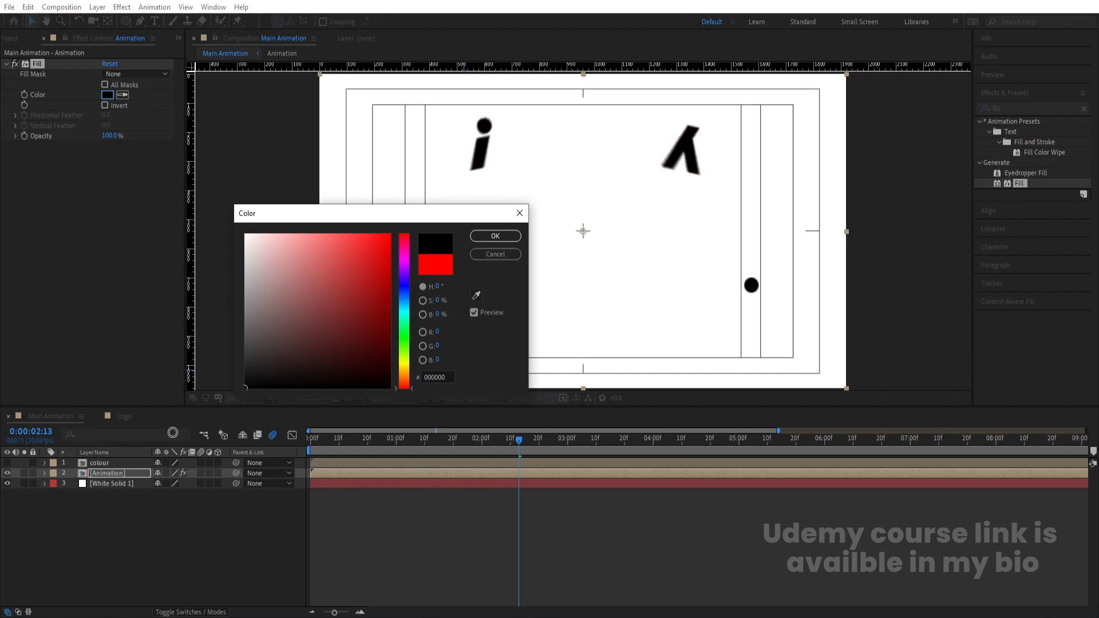
pyautogui.click(489, 239)
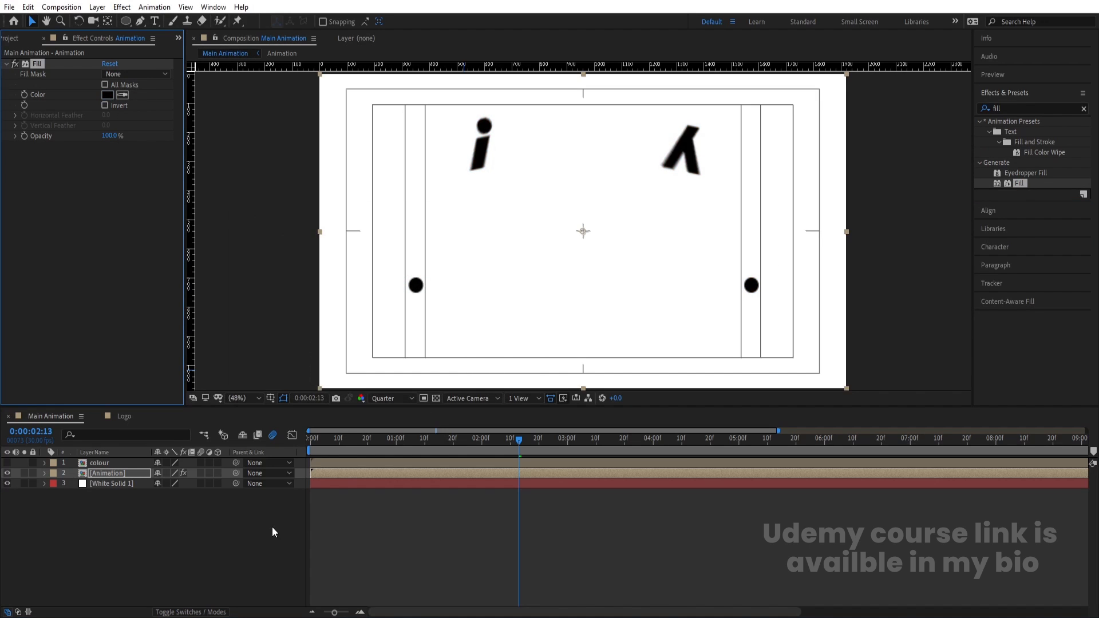
# Create an adjustment layer and place it between the colour and Animation layers
pyautogui.click(272, 527)
pyautogui.press('Home')
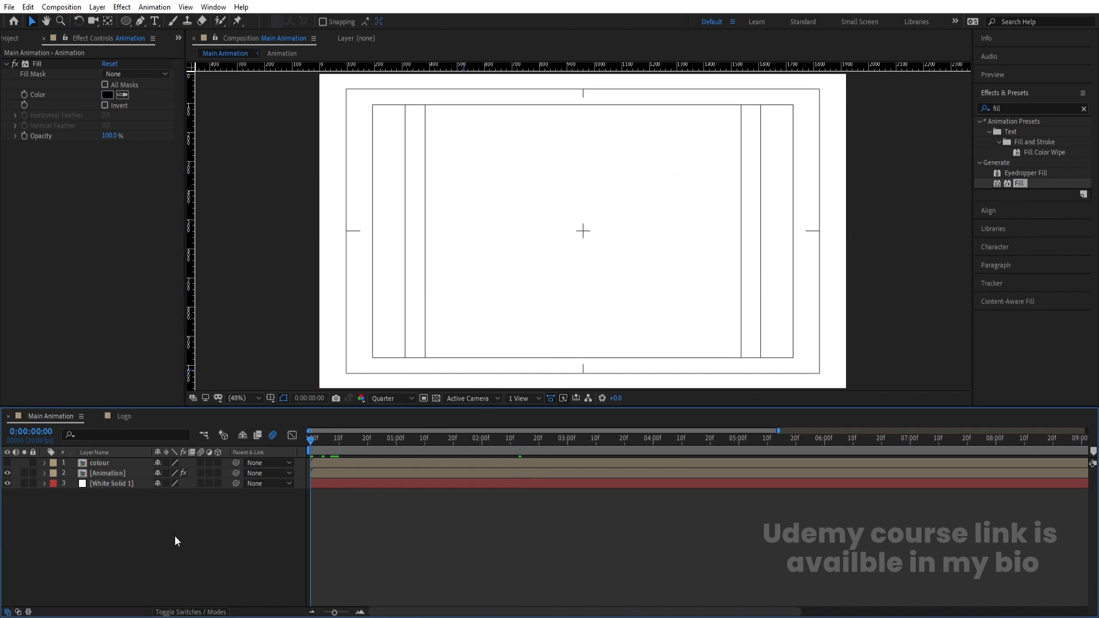
pyautogui.rightClick(174, 535)
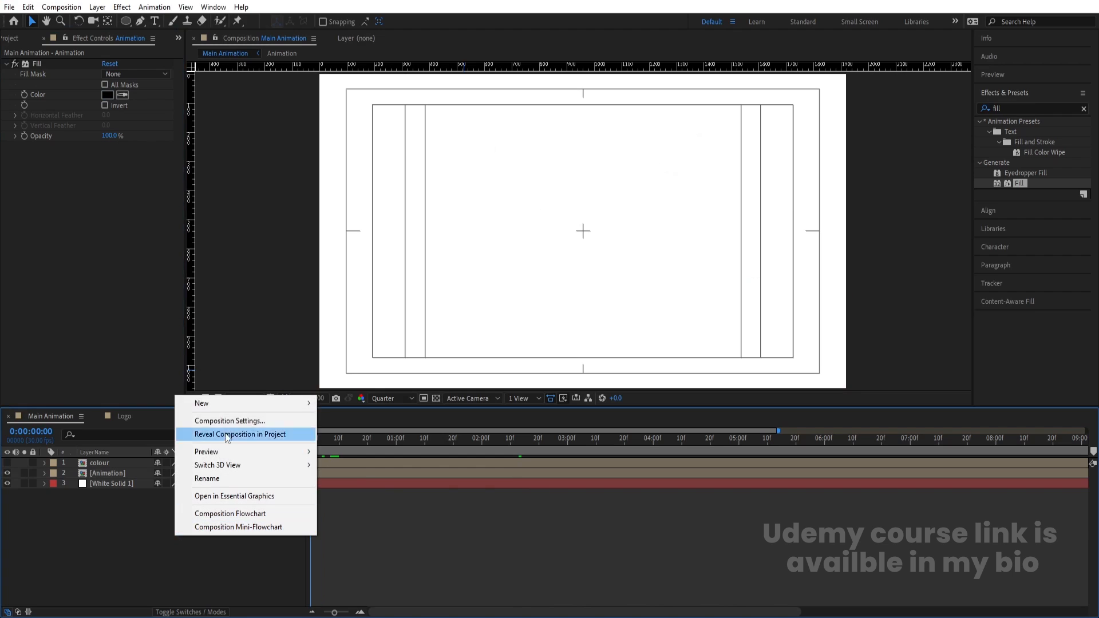
pyautogui.moveTo(213, 404)
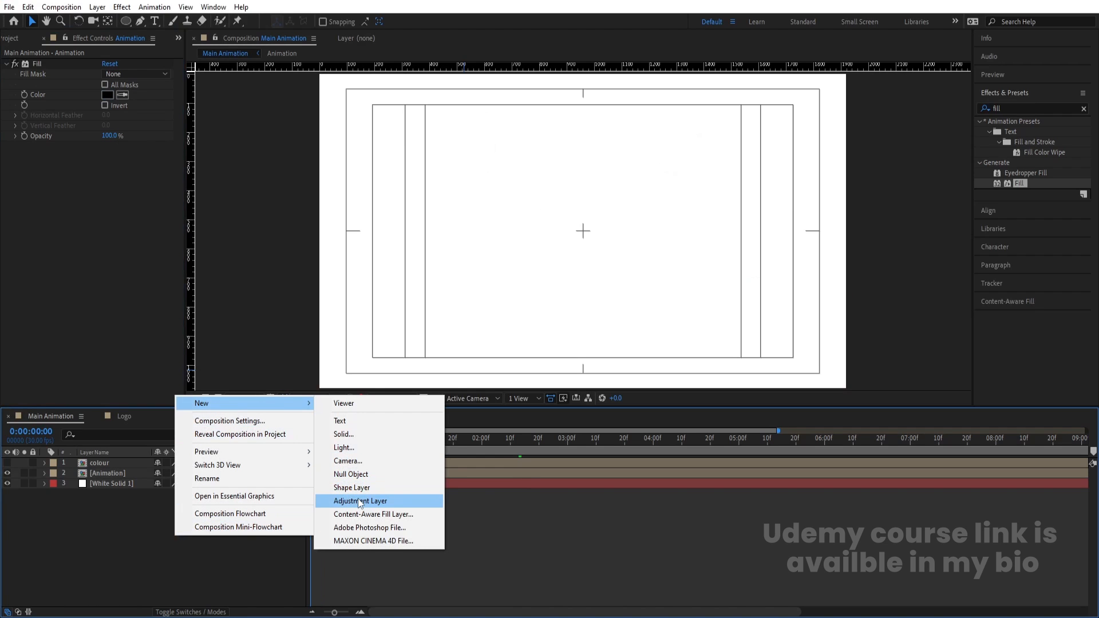
pyautogui.click(359, 500)
pyautogui.moveTo(104, 469); pyautogui.dragTo(108, 478)
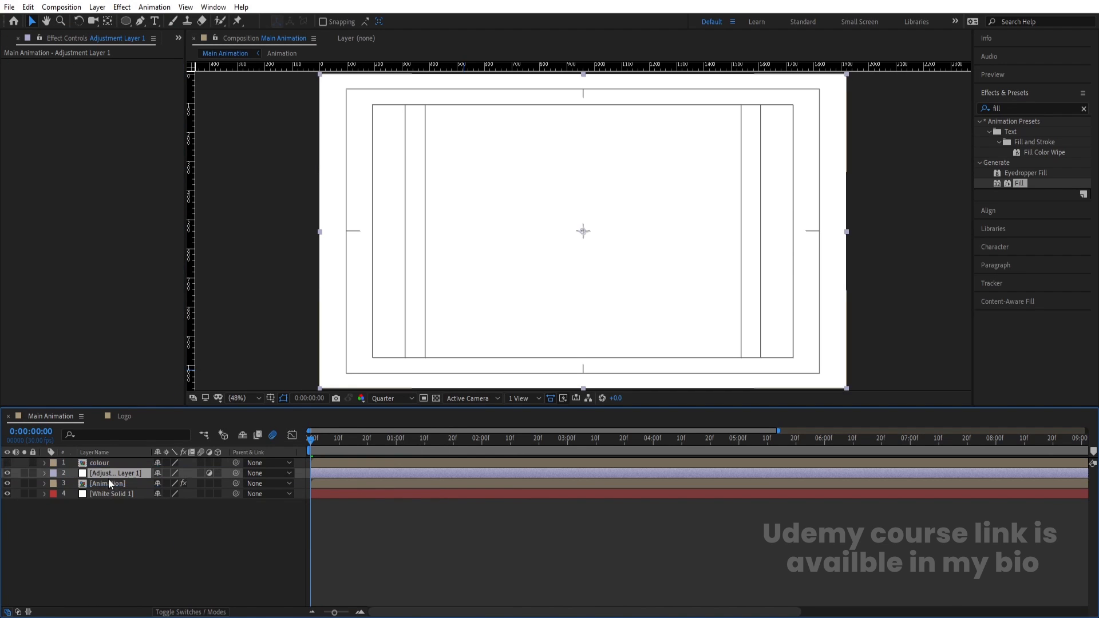
# Apply the Tint effect to the adjustment layer and test swapping its black and white colours during a preview
pyautogui.click(1017, 105)
pyautogui.write('tint')
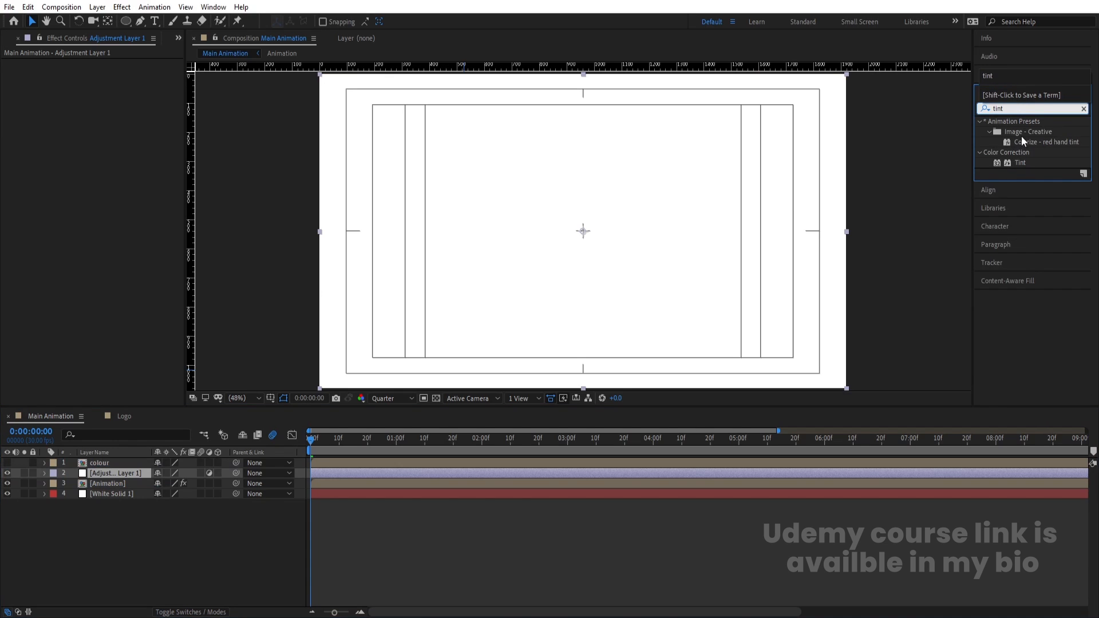
pyautogui.doubleClick(1020, 163)
pyautogui.press('space')
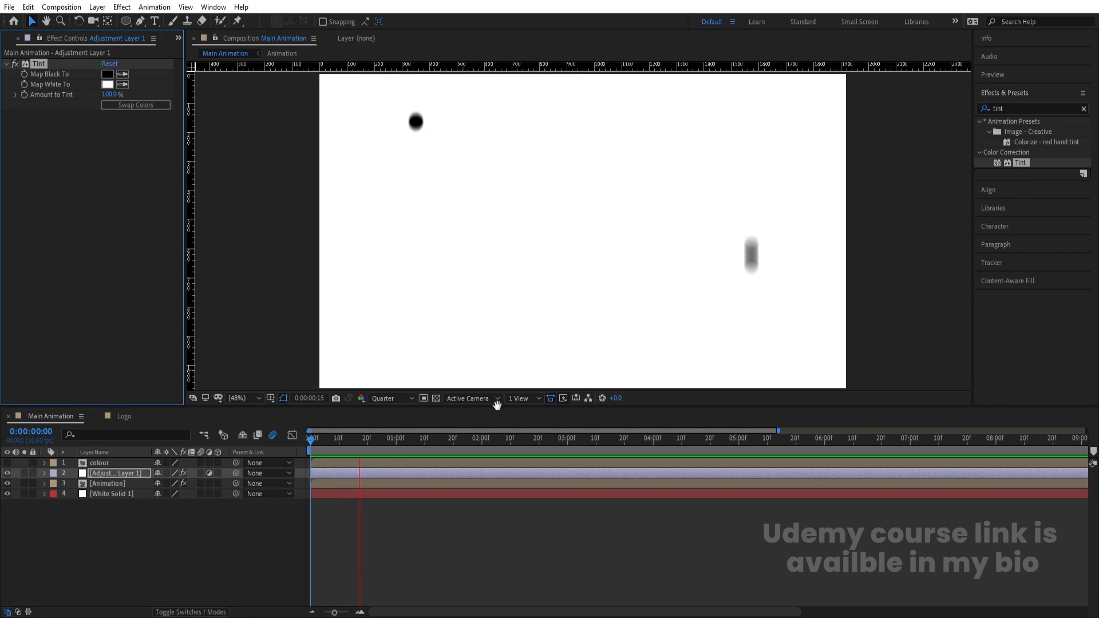
pyautogui.press('space')
pyautogui.click(122, 103)
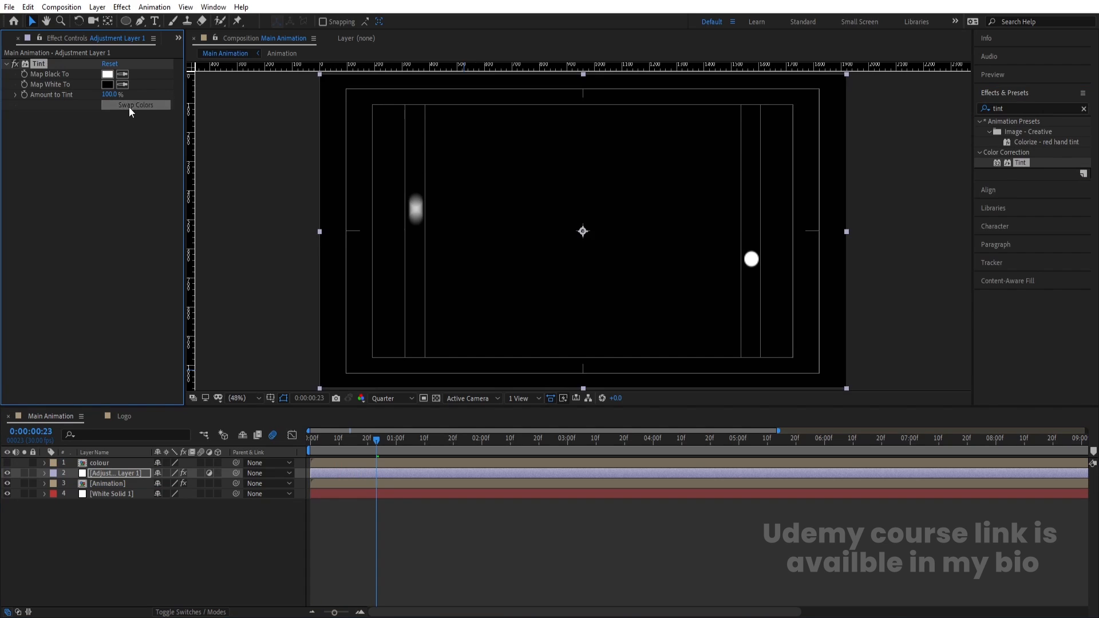
pyautogui.click(129, 107)
# Show the colour layer and sample the dot's purple as the adjustment layer's Map White To colour
pyautogui.click(100, 463)
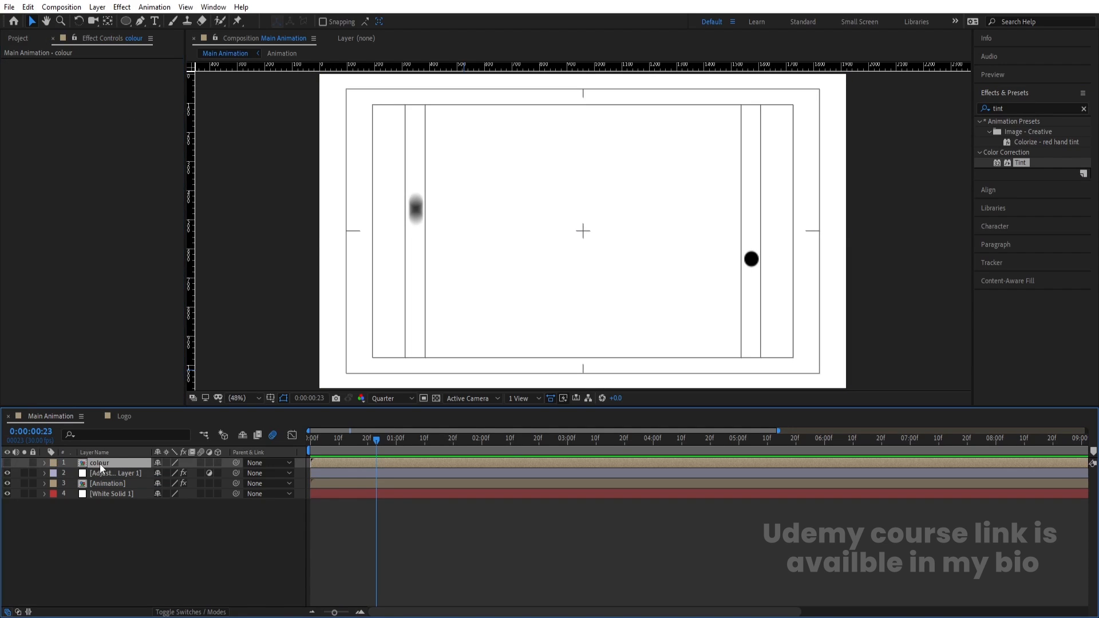
pyautogui.click(7, 463)
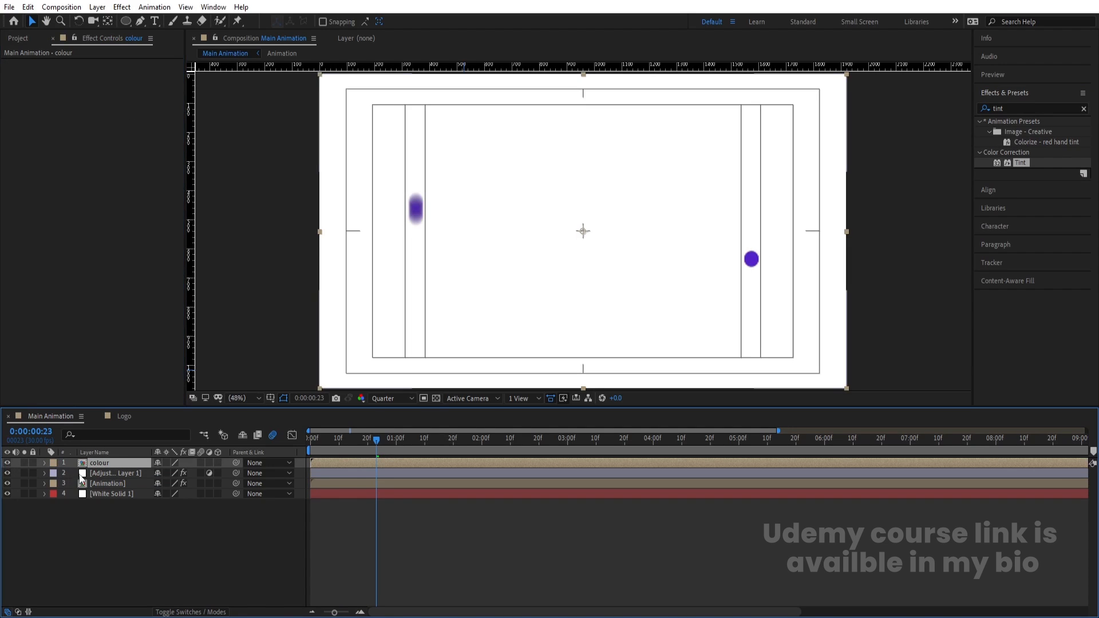
pyautogui.click(90, 473)
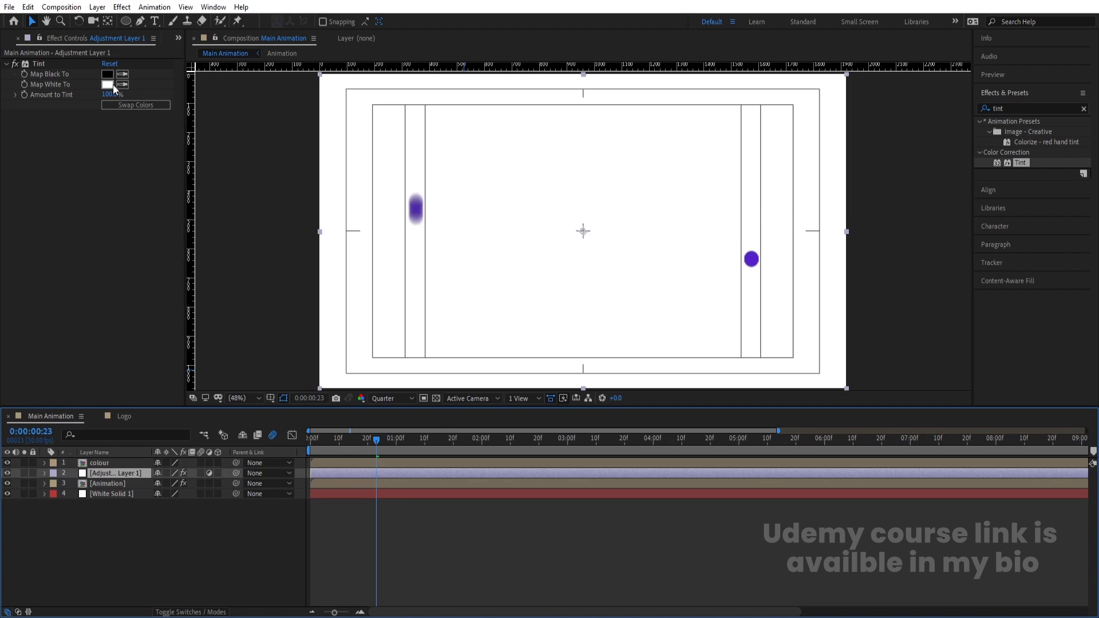
pyautogui.click(752, 258)
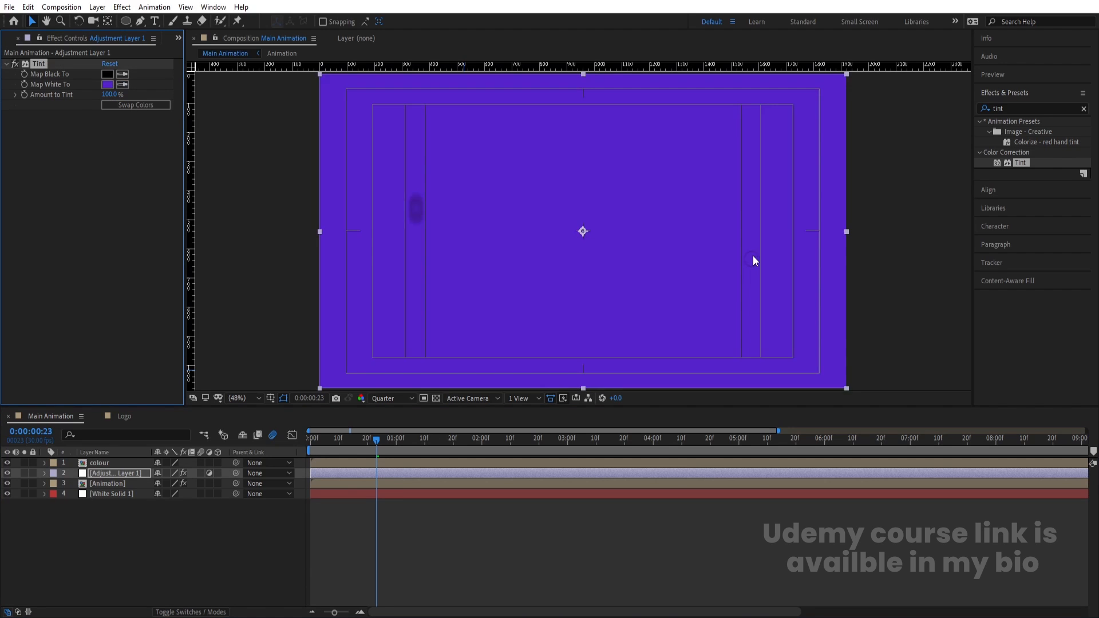
# Set the Tint's Map Black To colour to white (FFFFFF) and hide the colour layer
pyautogui.click(107, 74)
pyautogui.moveTo(245, 248); pyautogui.dragTo(227, 202)
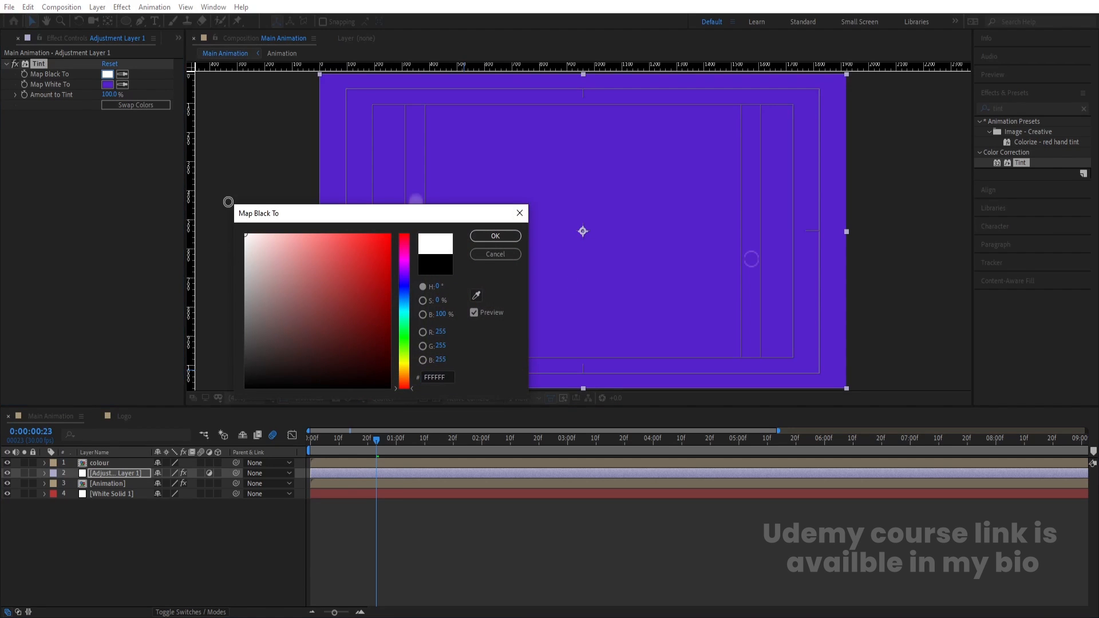
pyautogui.click(496, 236)
pyautogui.click(9, 463)
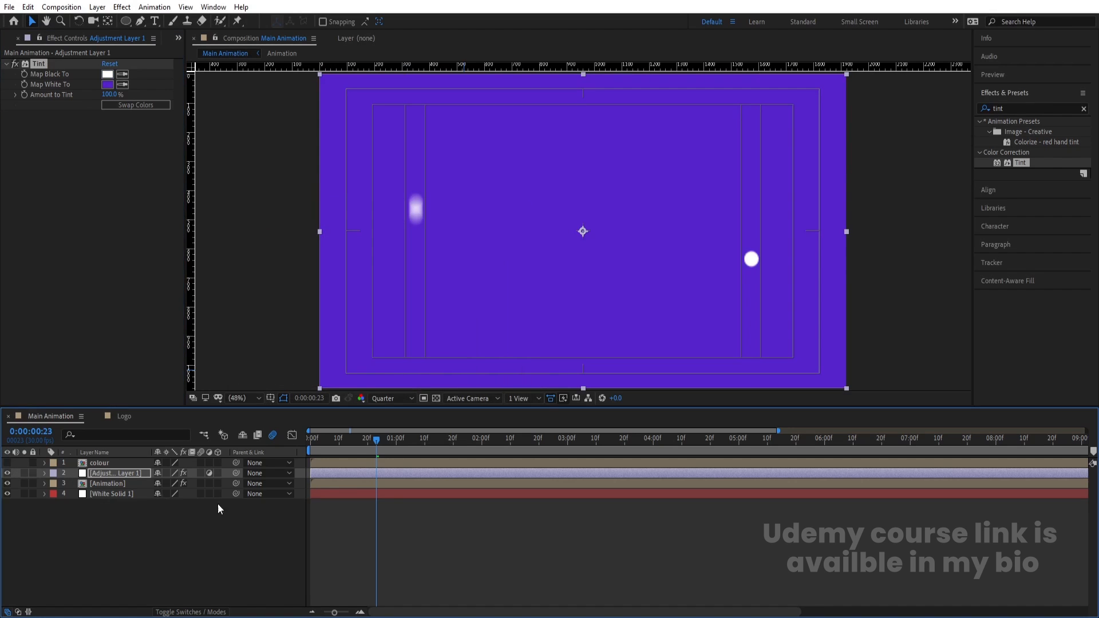
# Split the adjustment layer at 0:00:02:00 and swap the Tint colours of its second part
pyautogui.moveTo(355, 445); pyautogui.dragTo(265, 447)
pyautogui.press('space')
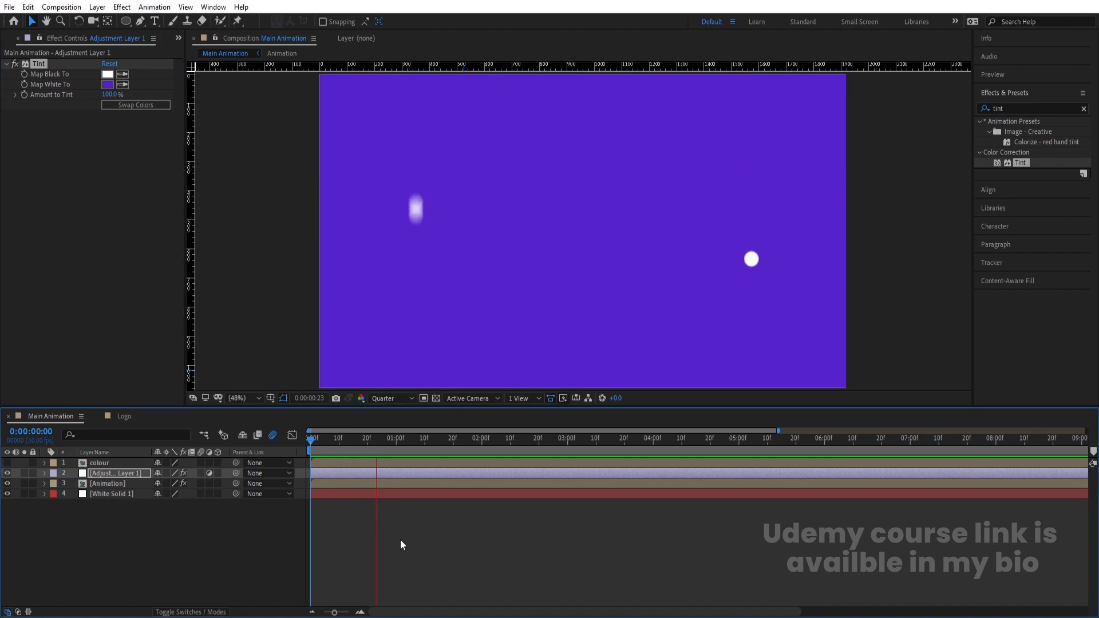
pyautogui.press('space')
pyautogui.press('space')
pyautogui.press('space')
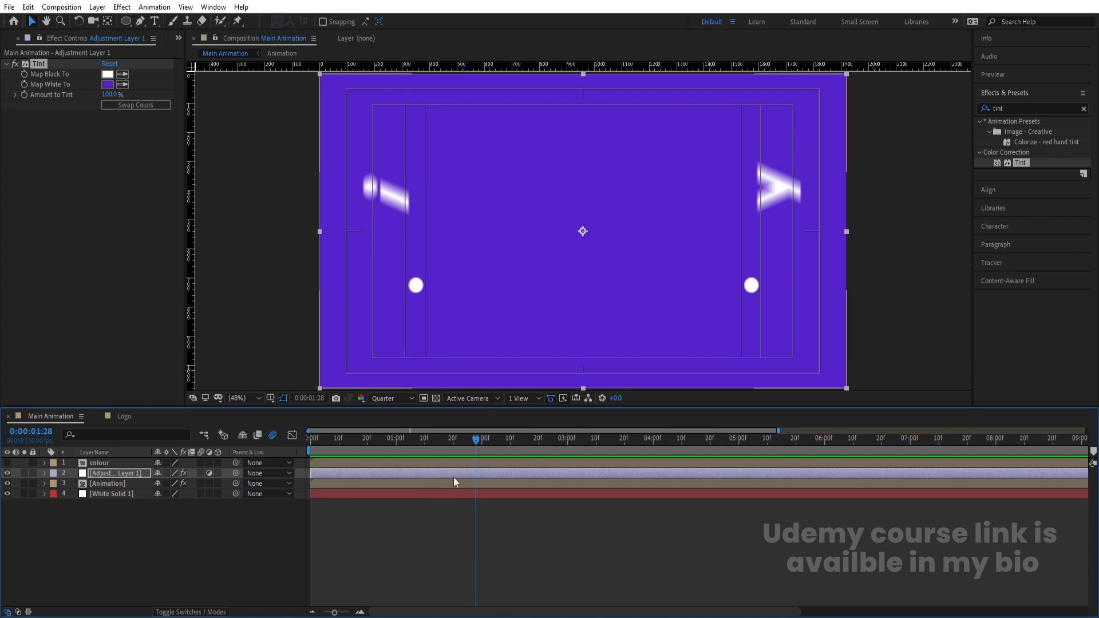
pyautogui.moveTo(472, 442)
pyautogui.mouseDown()
pyautogui.moveTo(308, 445)
pyautogui.moveTo(482, 464)
pyautogui.mouseUp()
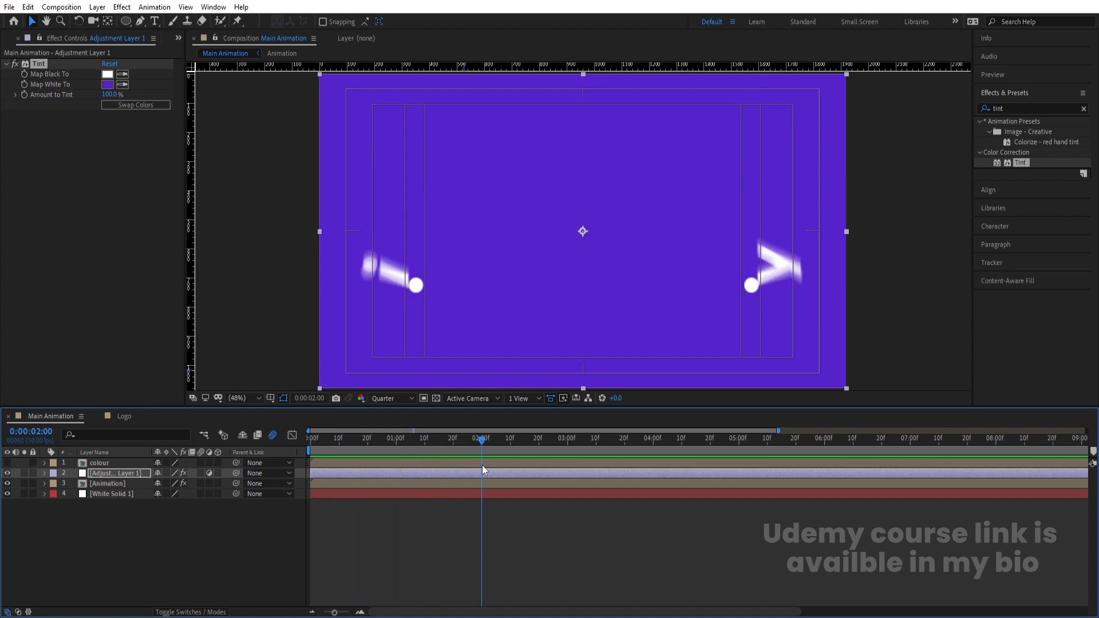
pyautogui.click(151, 536)
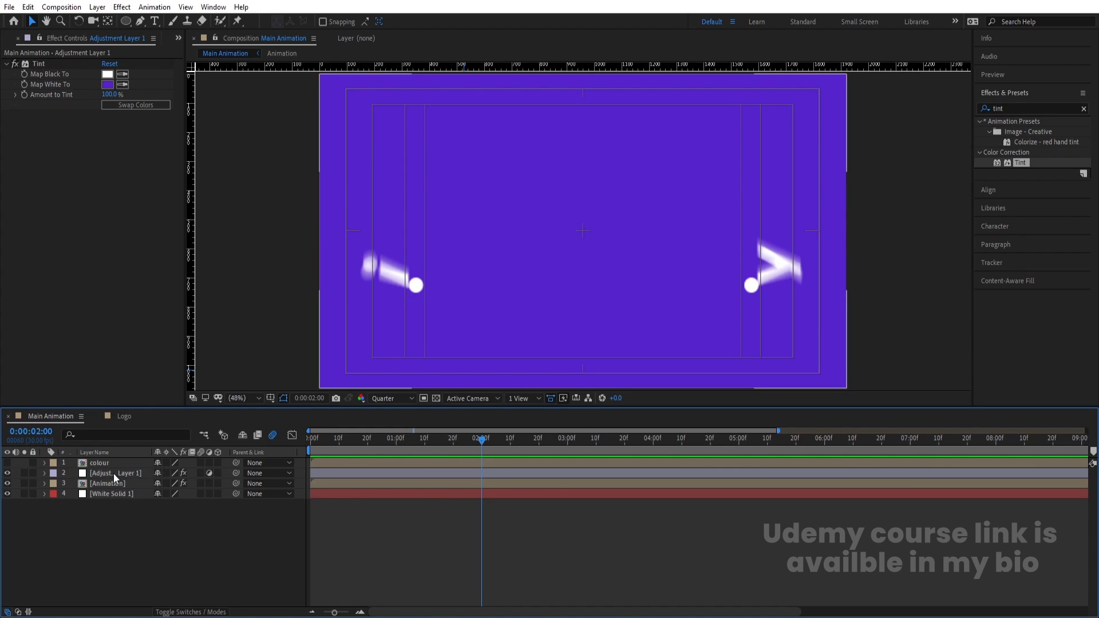
pyautogui.click(113, 473)
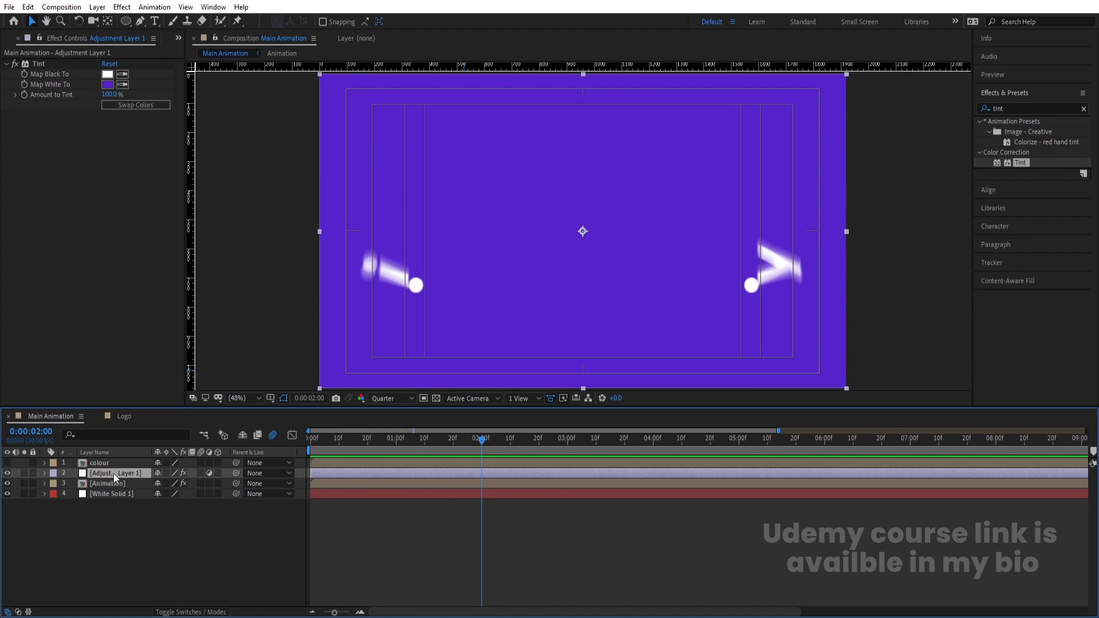
pyautogui.hotkey('ctrl', 'shift', 'd')
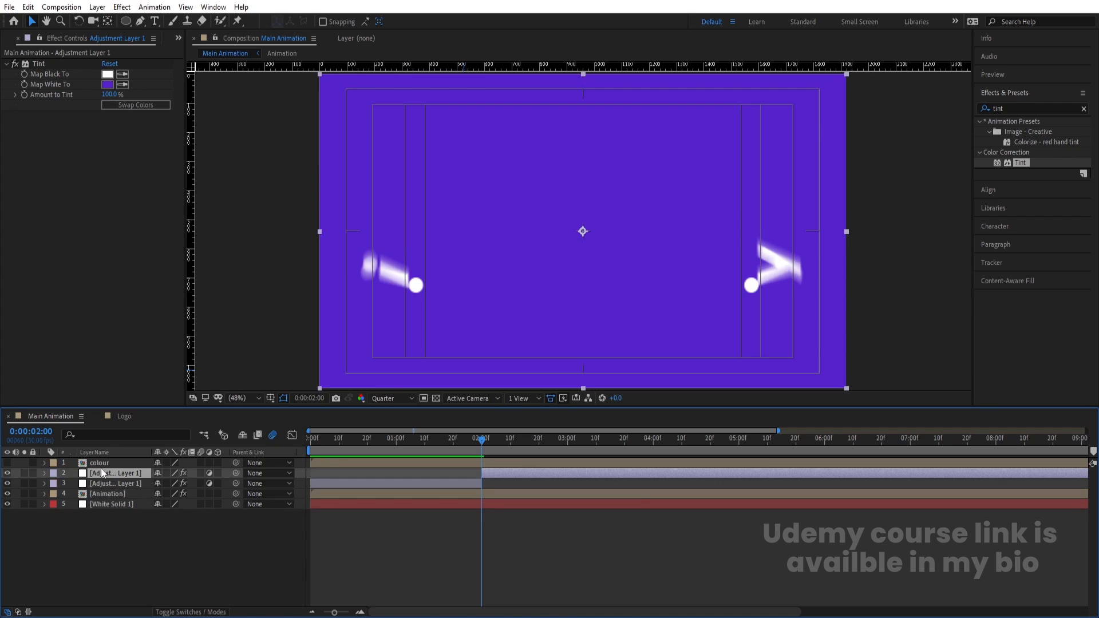
pyautogui.click(114, 108)
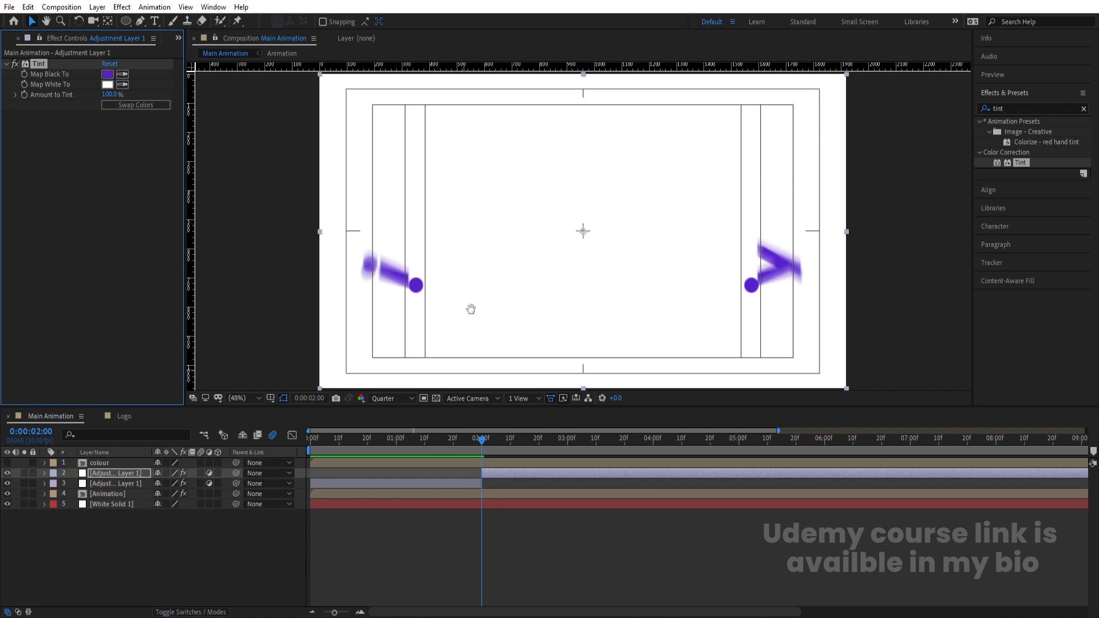
# Split the second adjustment layer part at 0:00:03:09 and swap the Tint colours of the new last part
pyautogui.press('space')
pyautogui.press('space')
pyautogui.press('space')
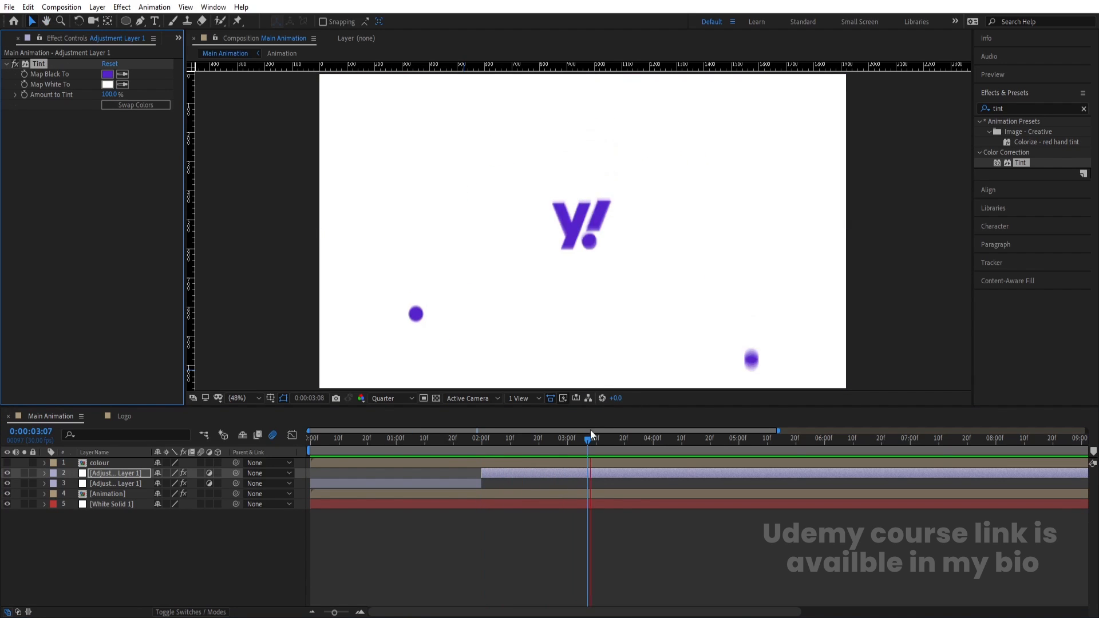
pyautogui.press('space')
pyautogui.click(598, 440)
pyautogui.moveTo(599, 446); pyautogui.dragTo(593, 439)
pyautogui.hotkey('ctrl', 'shift', 'd')
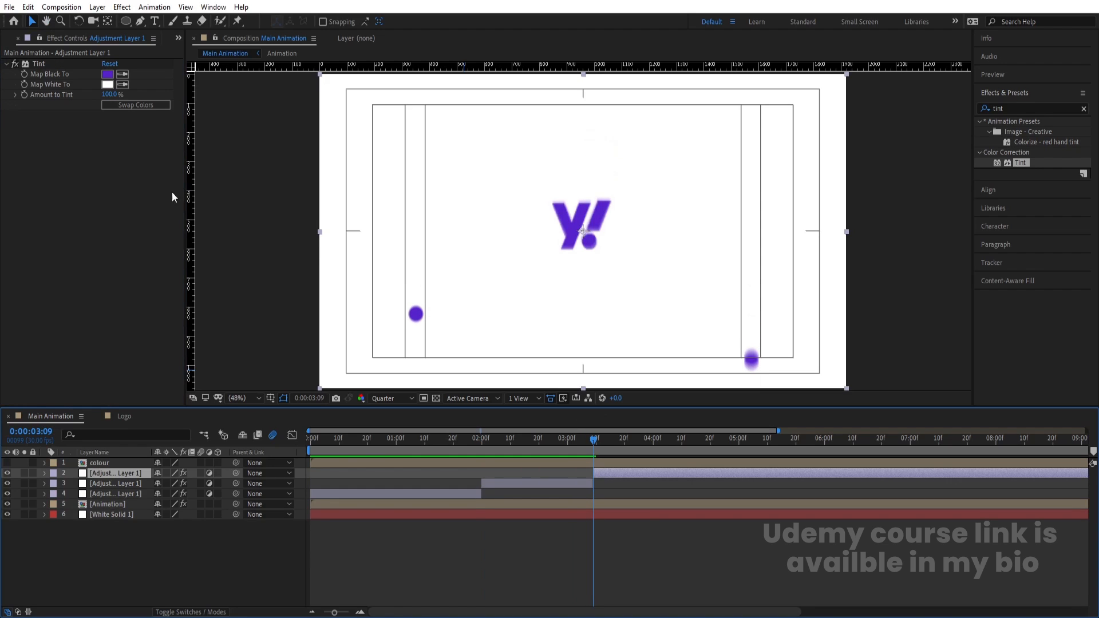
pyautogui.click(143, 107)
# Set the preview resolution to Full and play the colour-switching animation from the first frame
pyautogui.press('space')
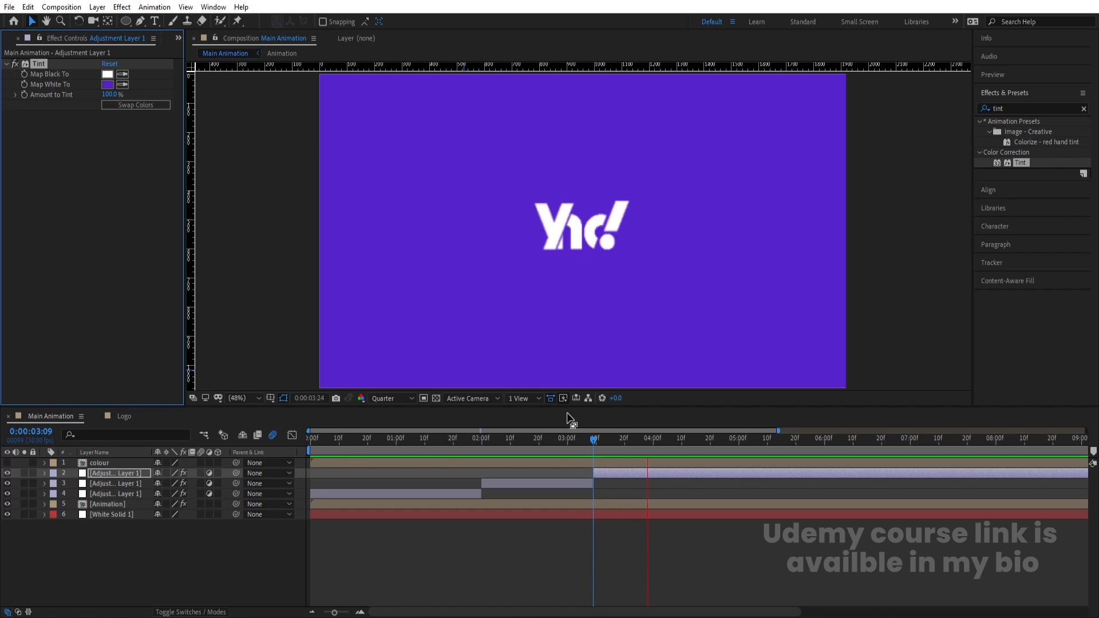
pyautogui.click(409, 447)
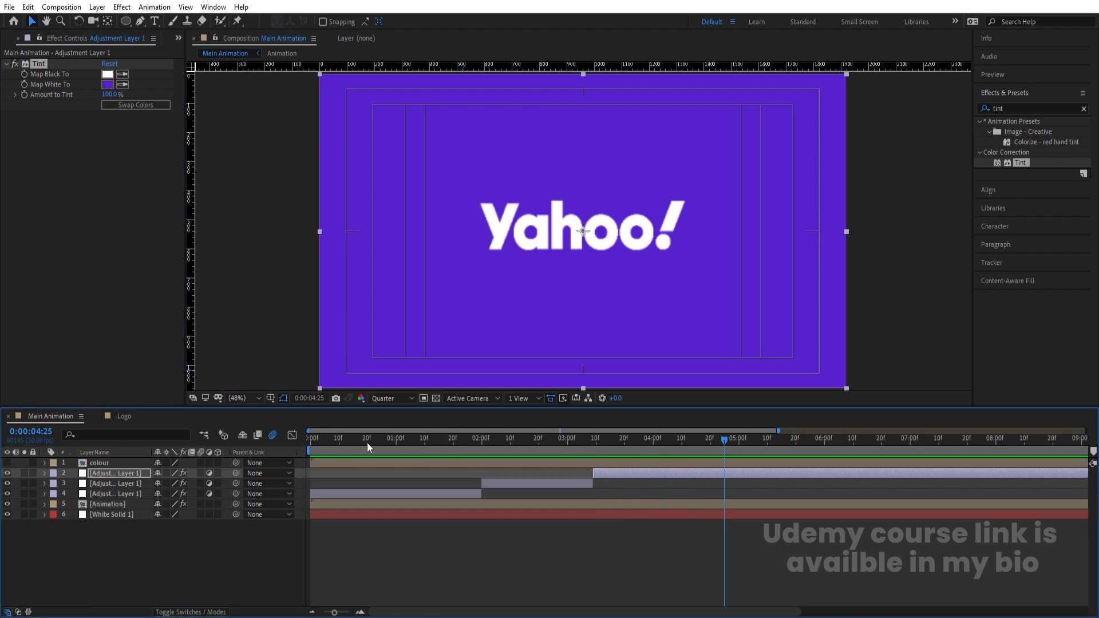
pyautogui.moveTo(367, 444); pyautogui.dragTo(251, 448)
pyautogui.press('space')
pyautogui.click(387, 400)
pyautogui.click(387, 425)
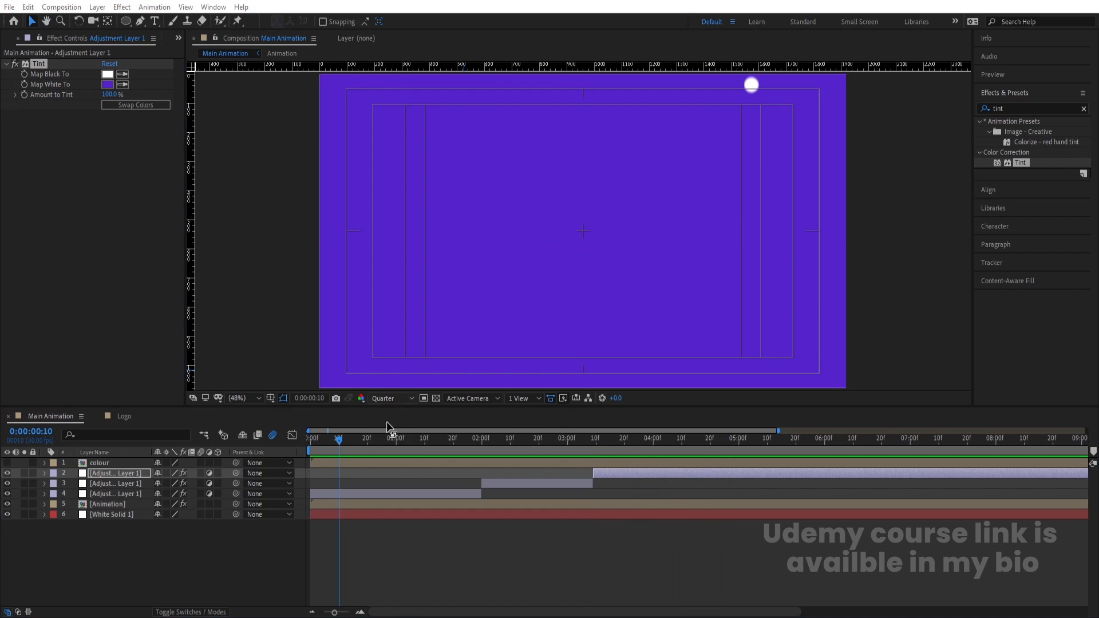
pyautogui.moveTo(320, 443); pyautogui.dragTo(297, 447)
pyautogui.press('space')
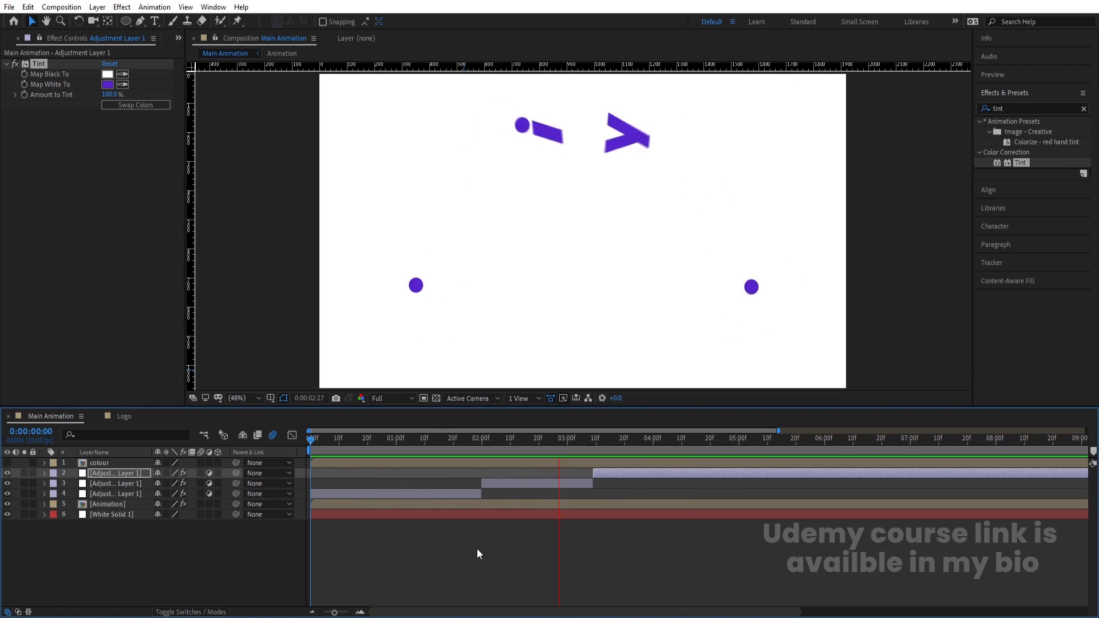
pyautogui.press('space')
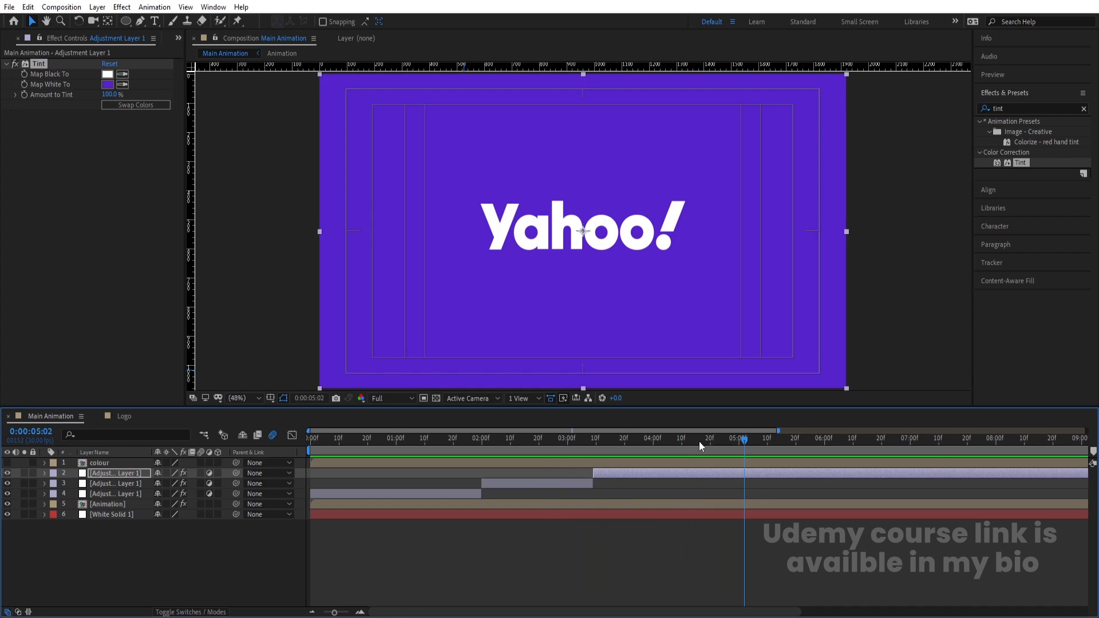
# Replay the final logo reveal, end the work area at about 0:00:05:27 and preview the animation within it
pyautogui.moveTo(698, 439); pyautogui.dragTo(346, 459)
pyautogui.press('space')
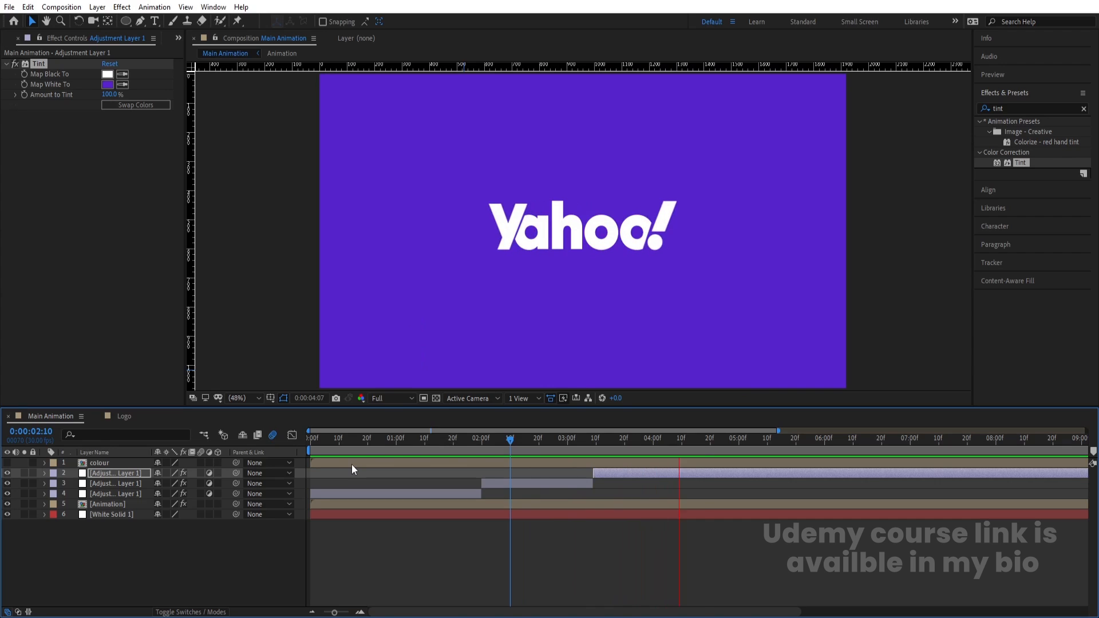
pyautogui.press('space')
pyautogui.press('space')
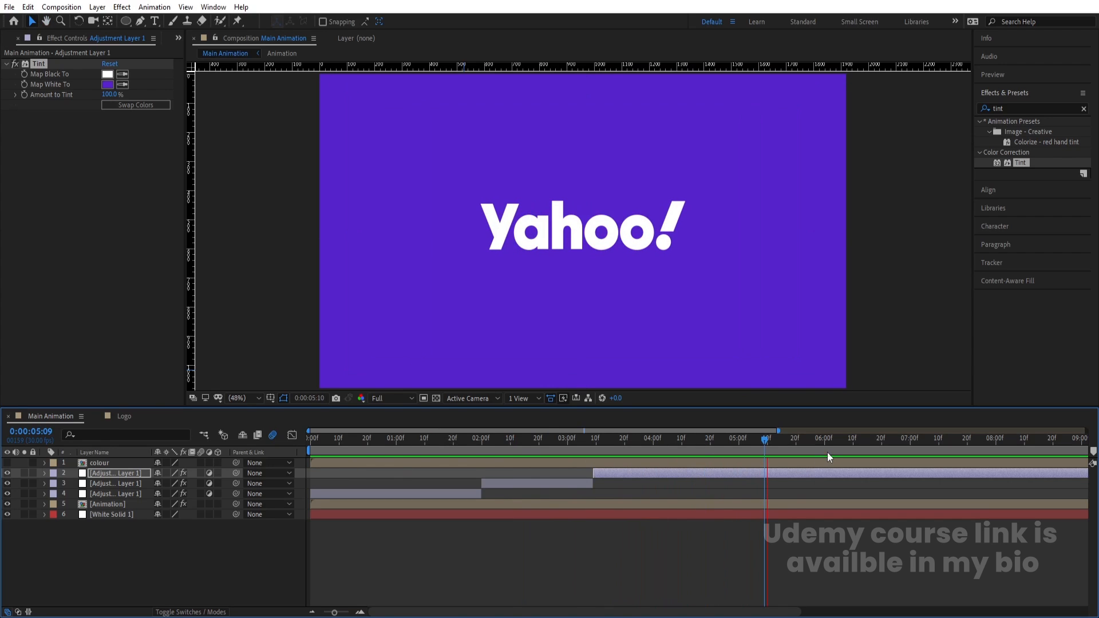
pyautogui.press('space')
pyautogui.press('space')
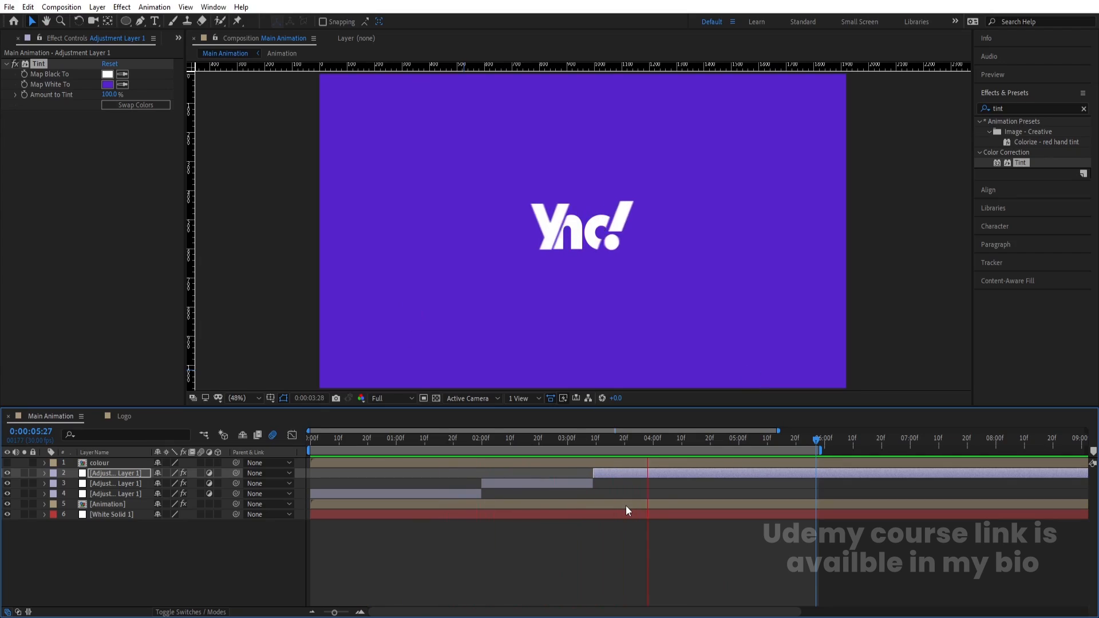
pyautogui.press('space')
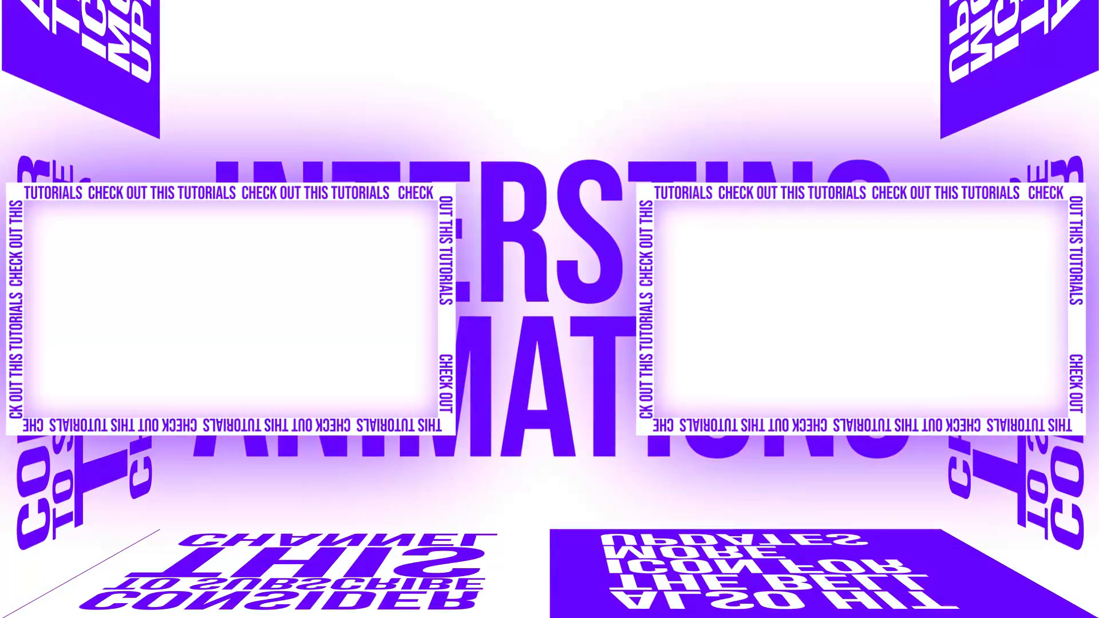